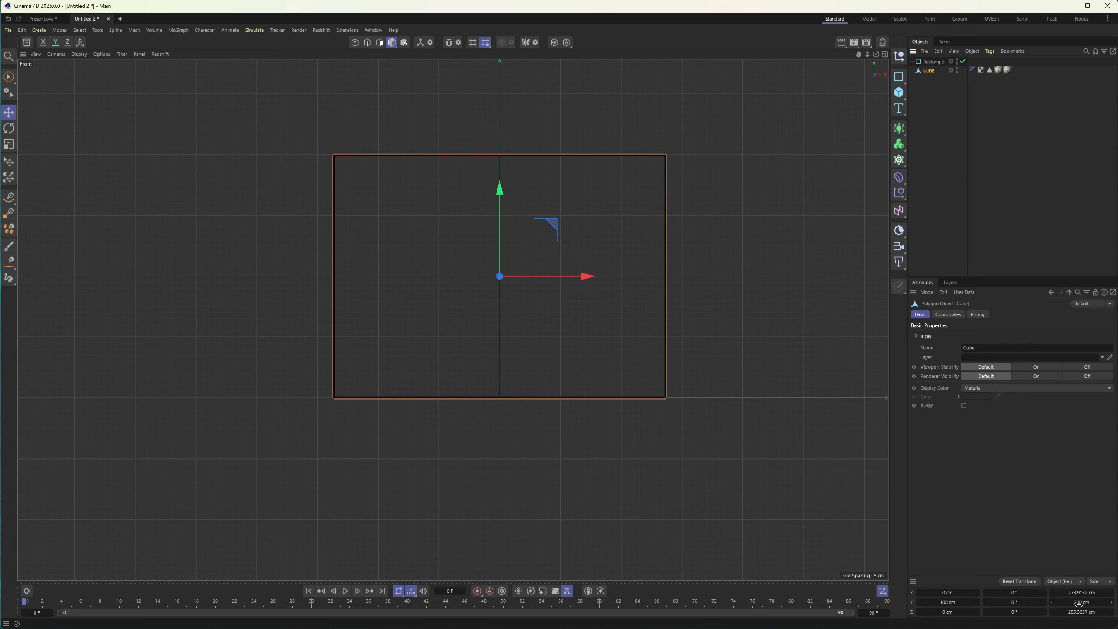
Step: Set the rectangle spline's height to 200 cm to match the cube
click(1083, 612)
click(930, 62)
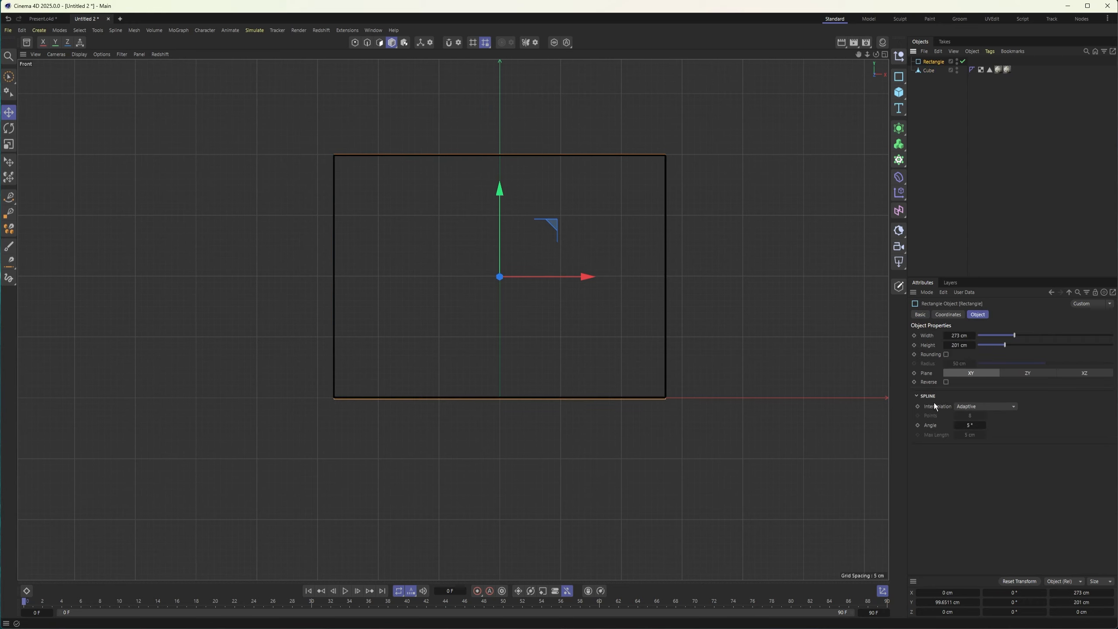
click(944, 347)
scroll(457, 278, up, 1)
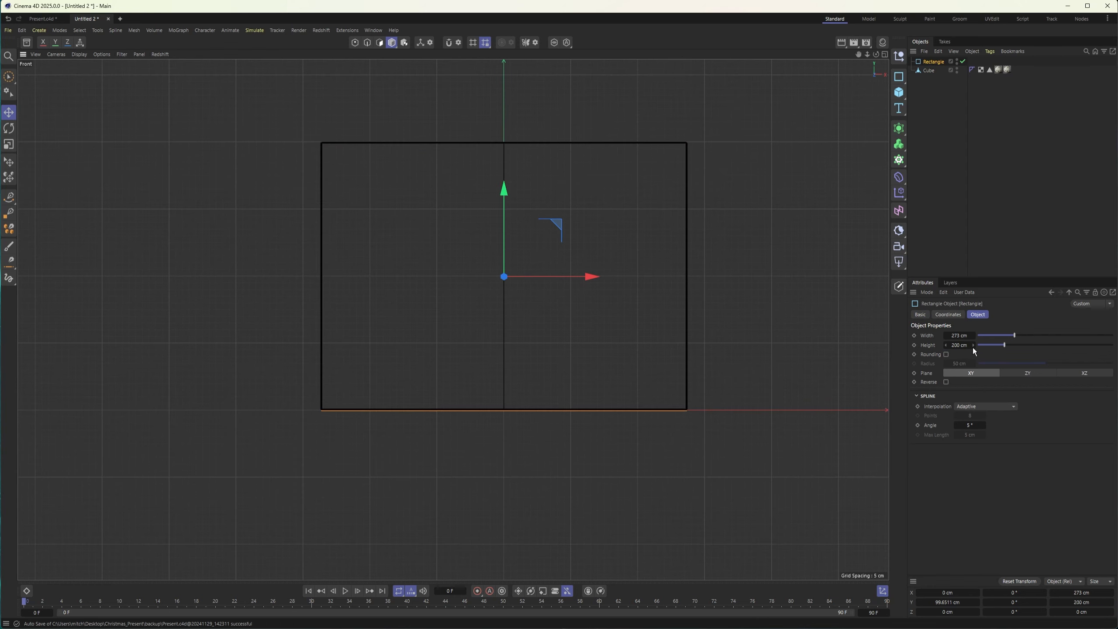
scroll(568, 228, up, 2)
alt+middle_drag(571, 230, 699, 305)
alt+middle_drag(554, 382, 521, 331)
Step: Make the rectangle a child of the cube and reset its relative Y position to 0 cm
drag(931, 62, 929, 71)
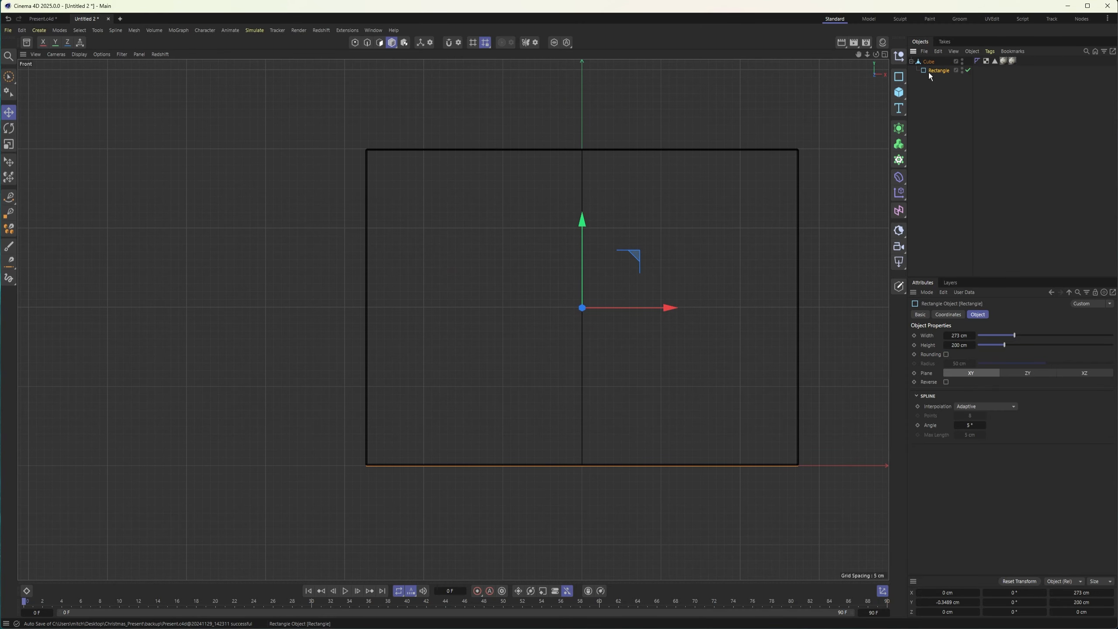
click(942, 316)
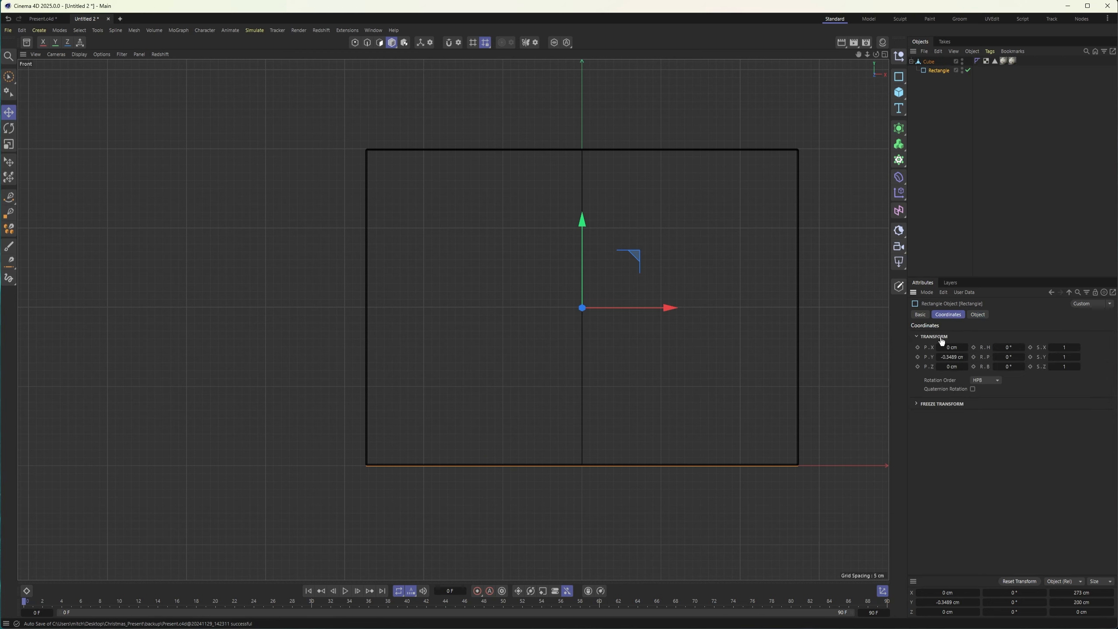
right_click(965, 358)
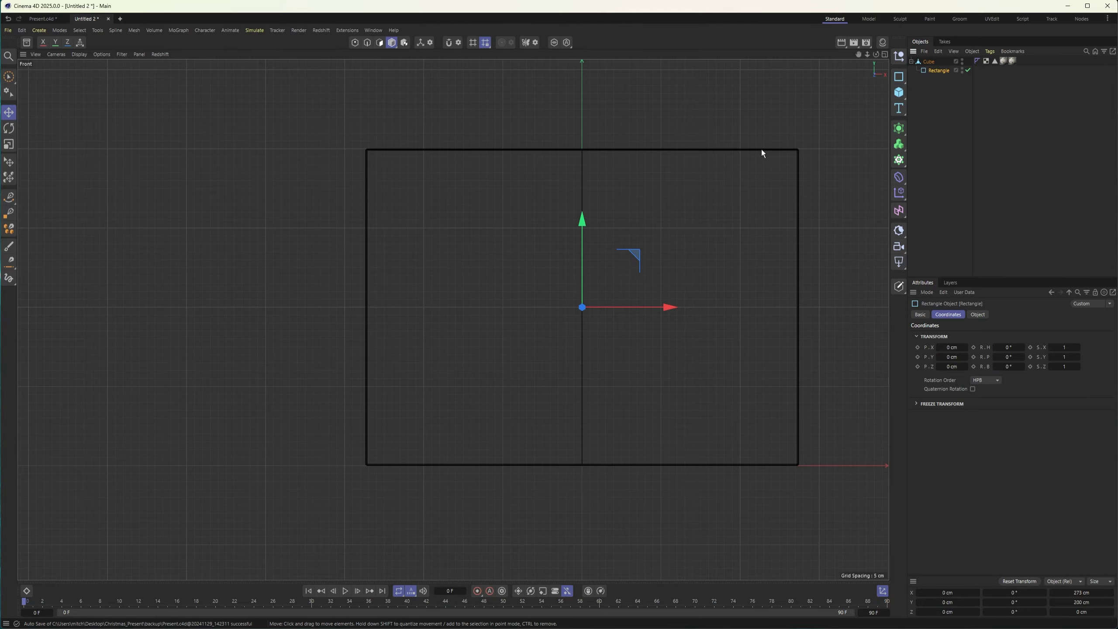
Step: Switch to the perspective view and move the rectangle back out of the cube's hierarchy
key(F1)
alt+right_drag(578, 235, 663, 217)
alt+drag(616, 353, 489, 367)
alt+middle_drag(628, 339, 498, 306)
alt+right_drag(496, 299, 664, 273)
alt+drag(480, 311, 563, 309)
alt+right_drag(562, 309, 390, 308)
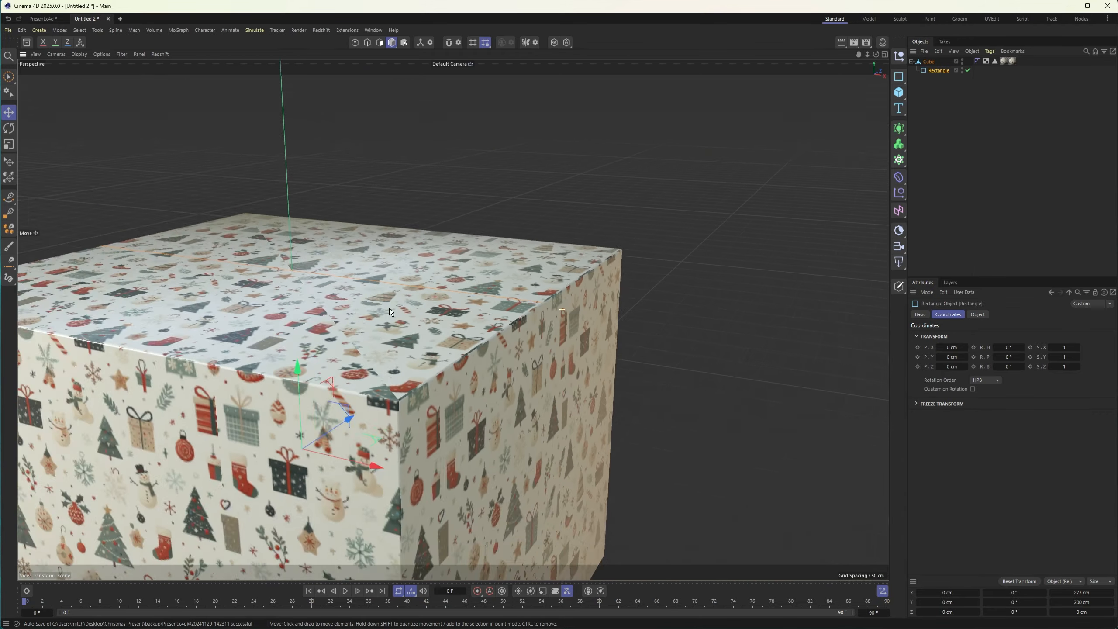
alt+drag(389, 308, 501, 253)
alt+right_drag(502, 253, 466, 257)
drag(938, 73, 932, 63)
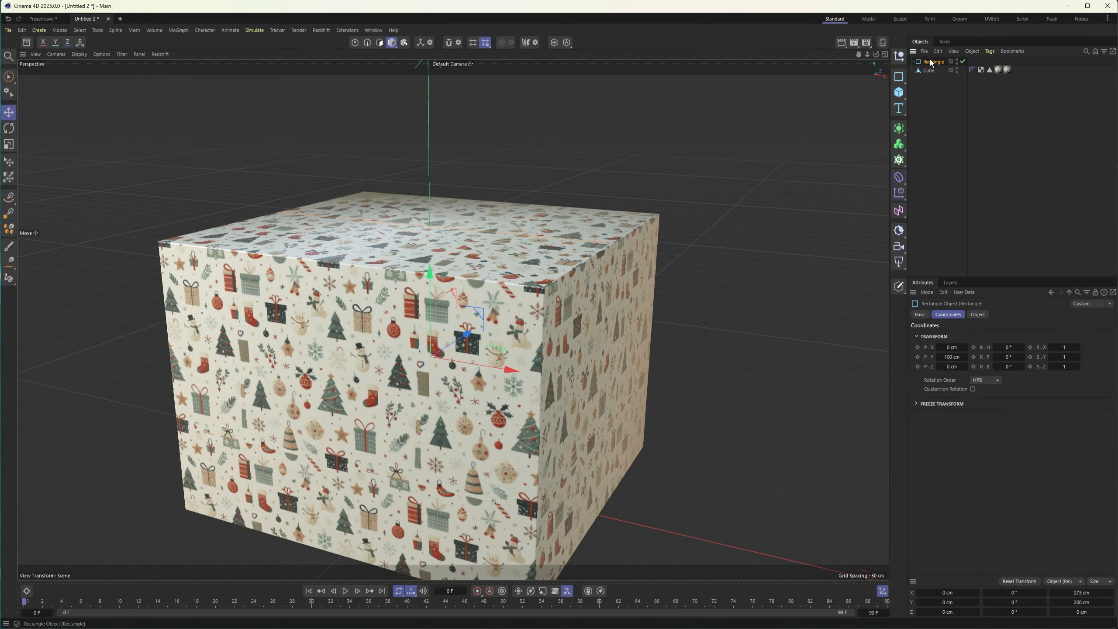
Step: Rename the cube object as Gift
double_click(930, 71)
text(Gift)
key(Return)
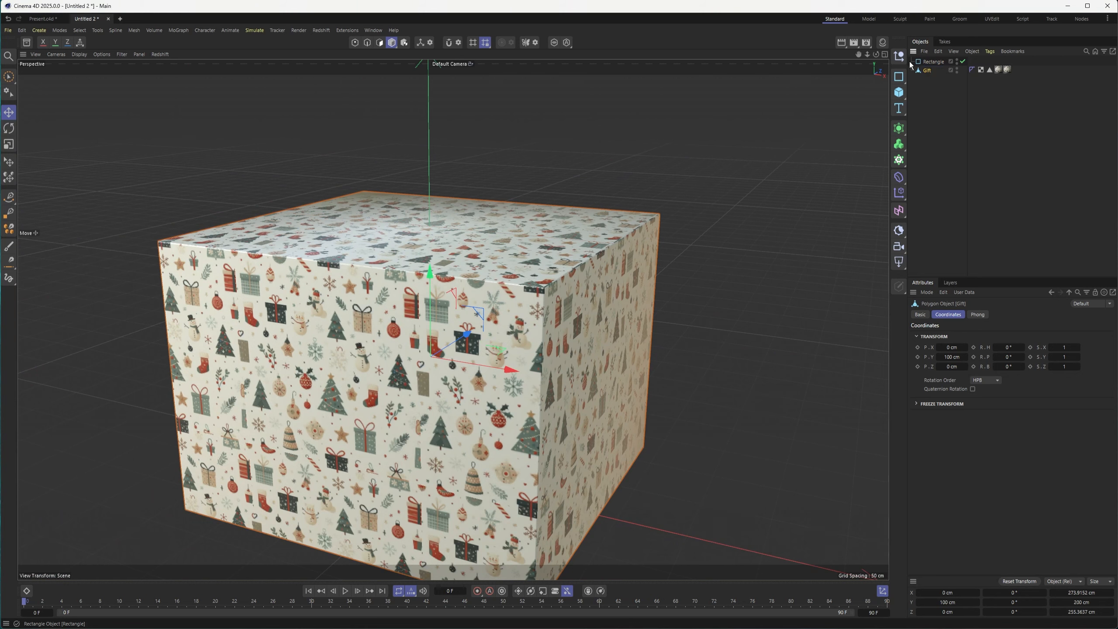
Step: Add a Sweep generator and place the rectangle inside it as a child
click(933, 62)
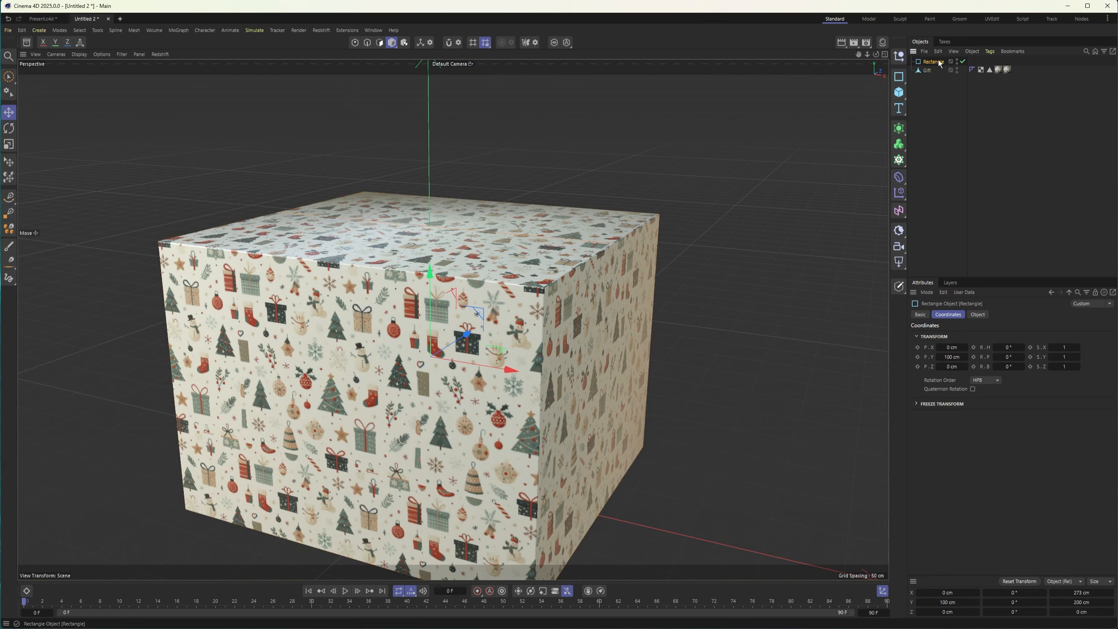
click(899, 132)
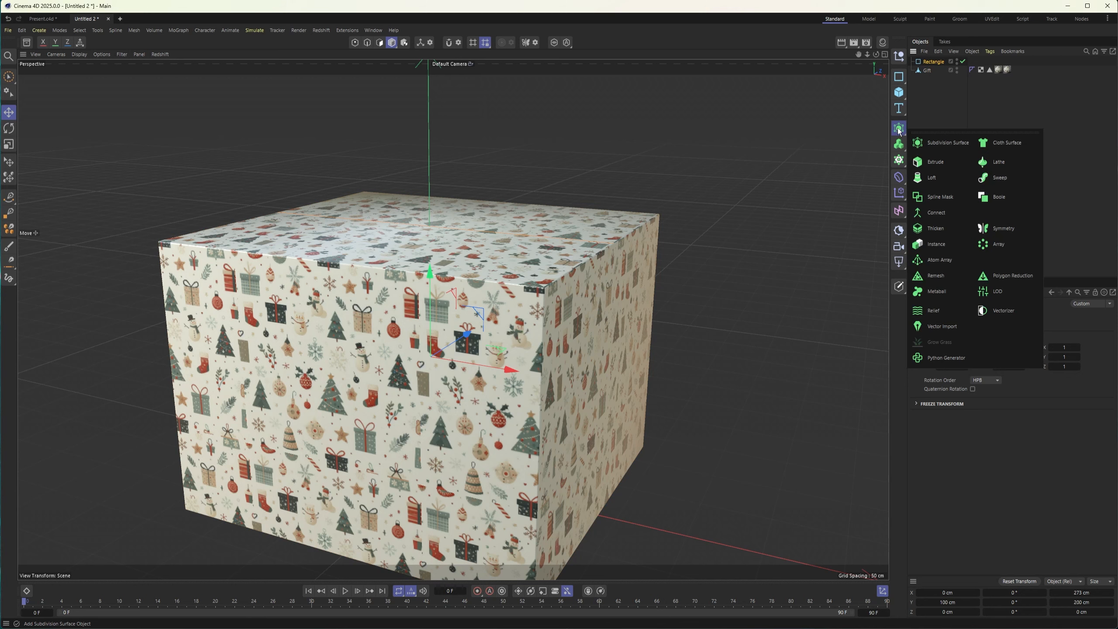
click(998, 177)
drag(933, 75, 934, 62)
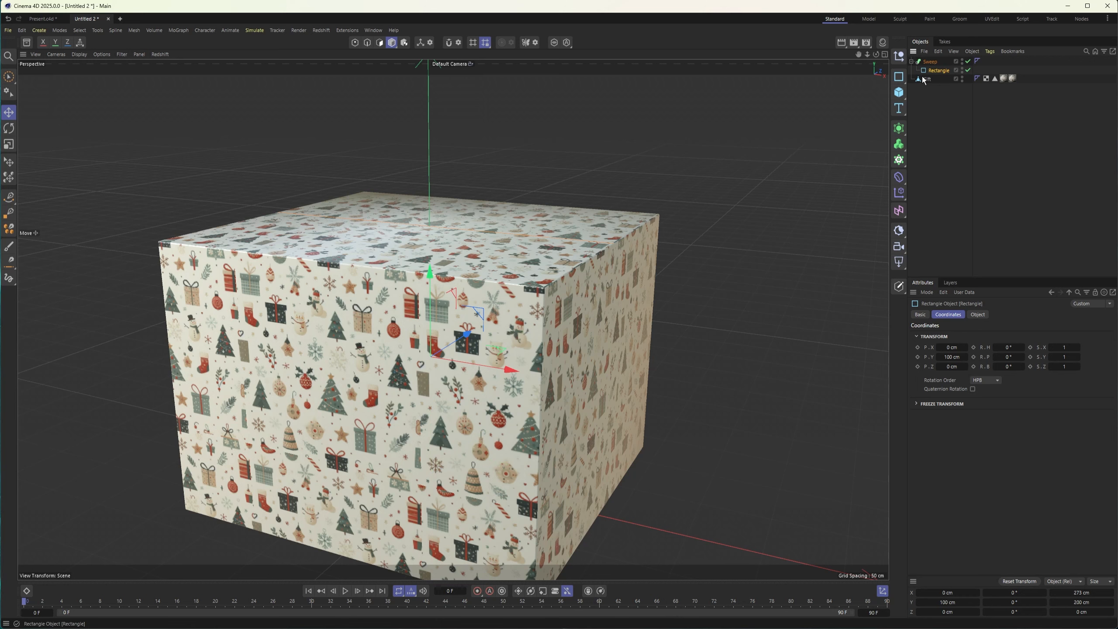
Step: Add a second rectangle to the Sweep as its profile and scale it down to about 3.2 cm
click(897, 80)
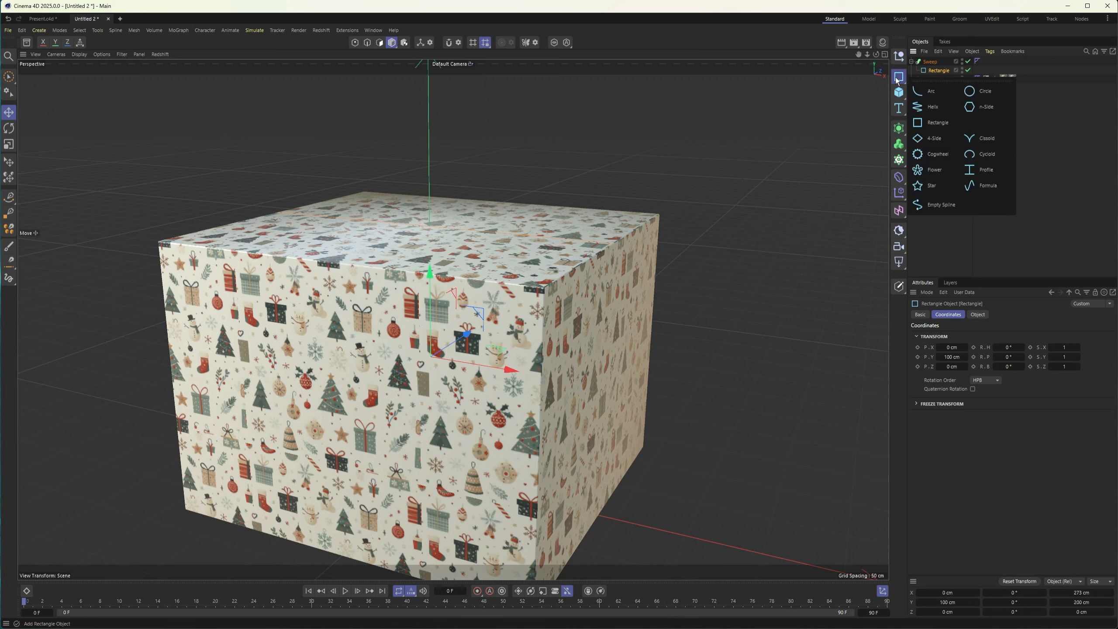
click(922, 124)
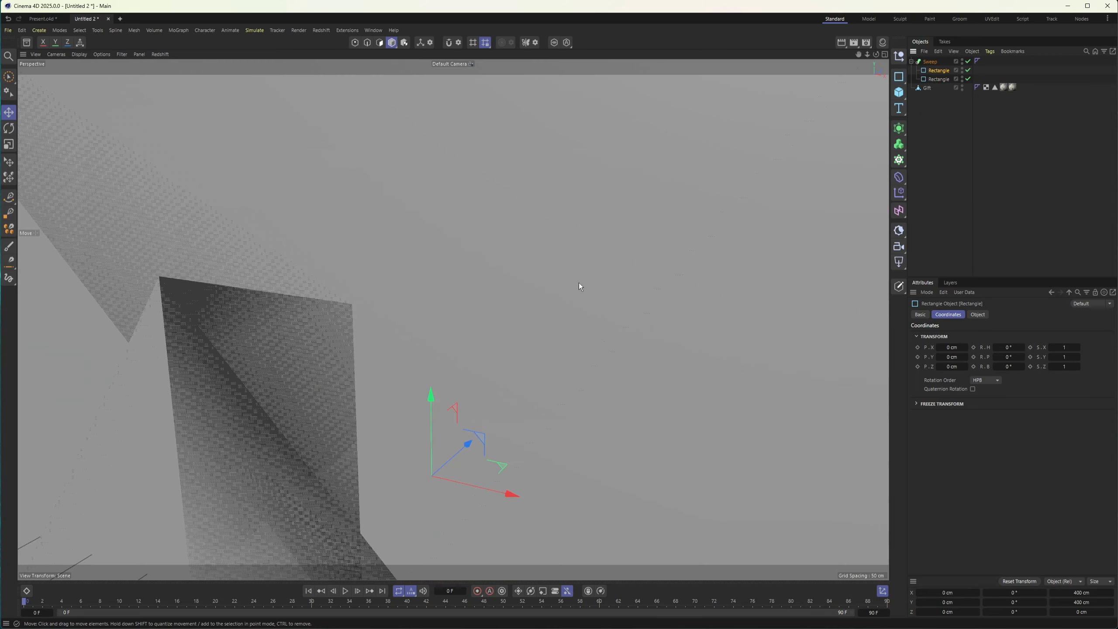
alt+right_drag(618, 279, 424, 273)
key(t)
drag(687, 220, 349, 304)
scroll(682, 249, up, 8)
alt+drag(678, 259, 467, 282)
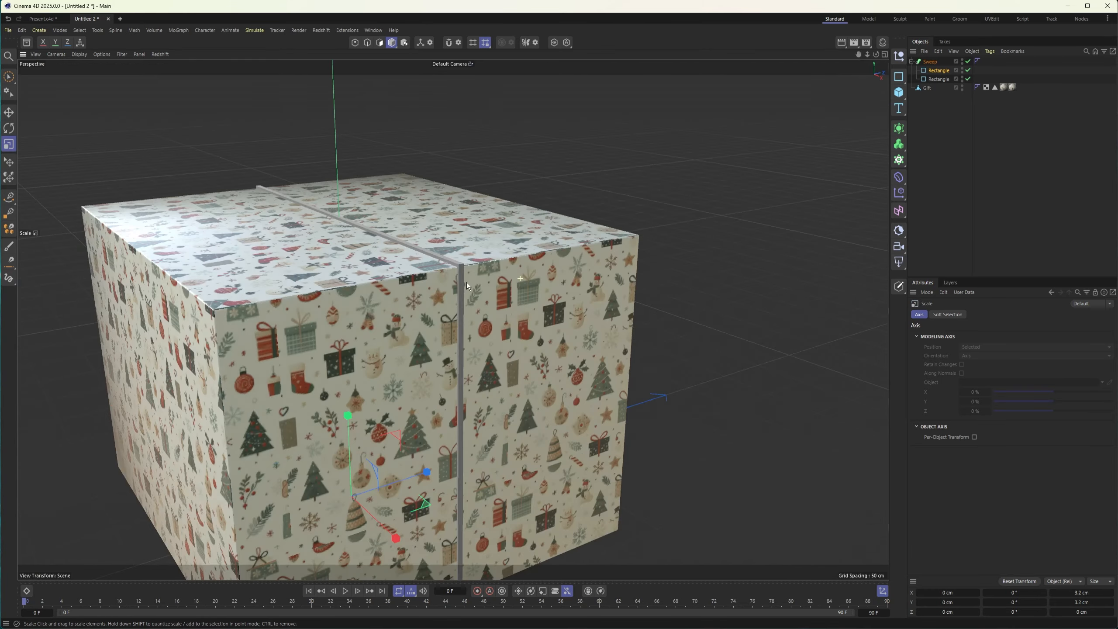
alt+right_drag(467, 282, 592, 253)
alt+drag(466, 270, 542, 256)
alt+right_drag(477, 274, 524, 264)
alt+drag(524, 264, 596, 197)
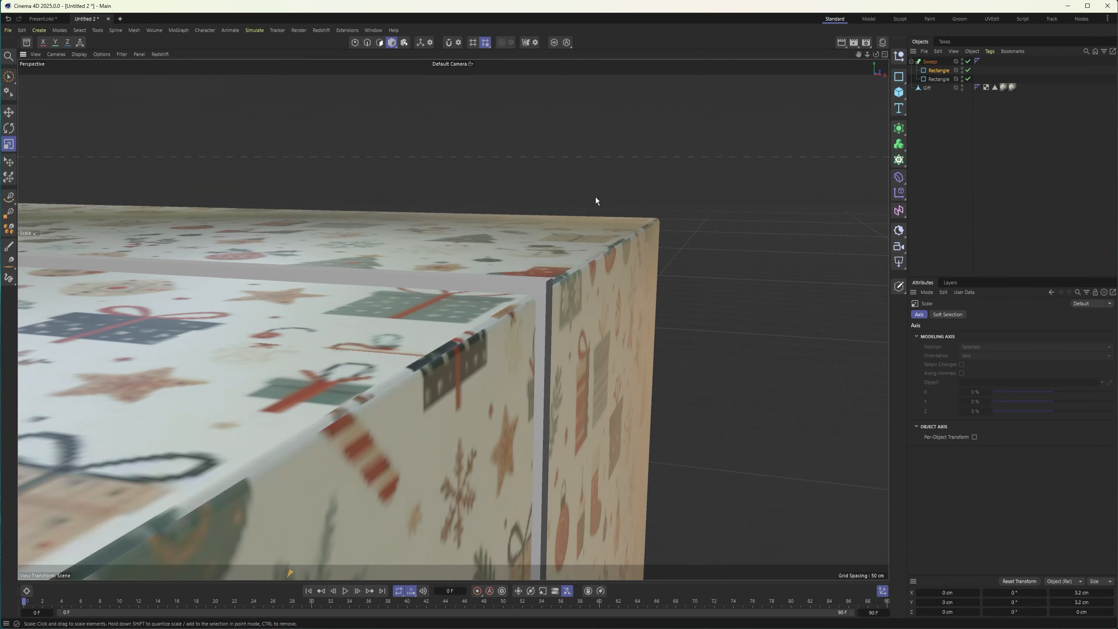
drag(682, 110, 389, 190)
Step: Set the Sweep's path rectangle width to 274 cm so the ribbon sits just outside the gift's sides
alt+drag(498, 253, 653, 298)
alt+right_drag(434, 302, 383, 308)
click(928, 80)
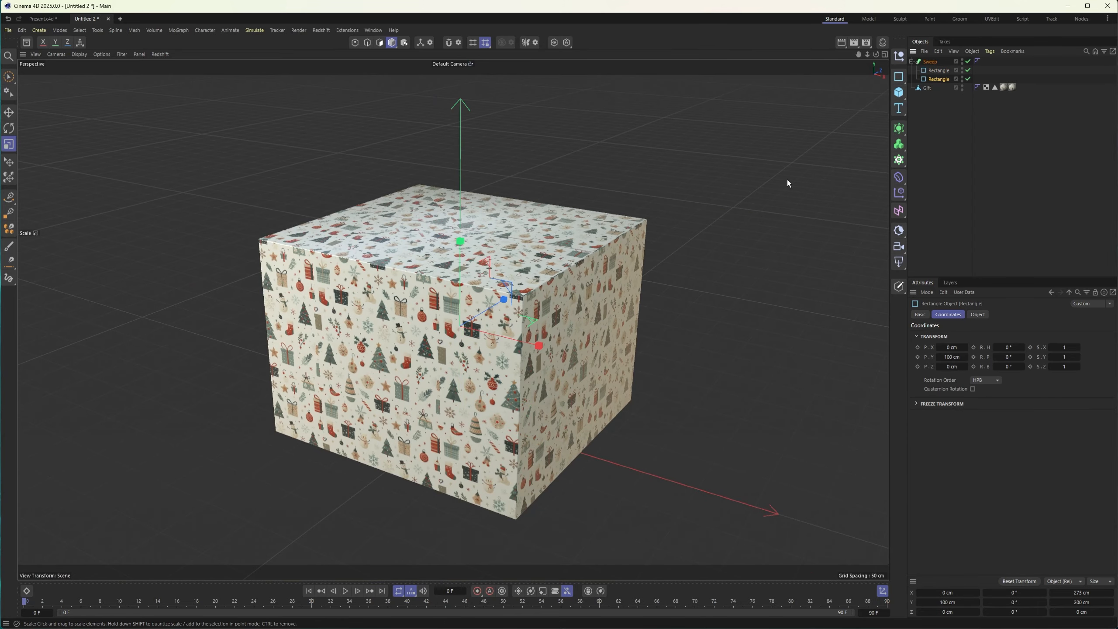
alt+right_drag(601, 261, 704, 244)
click(978, 314)
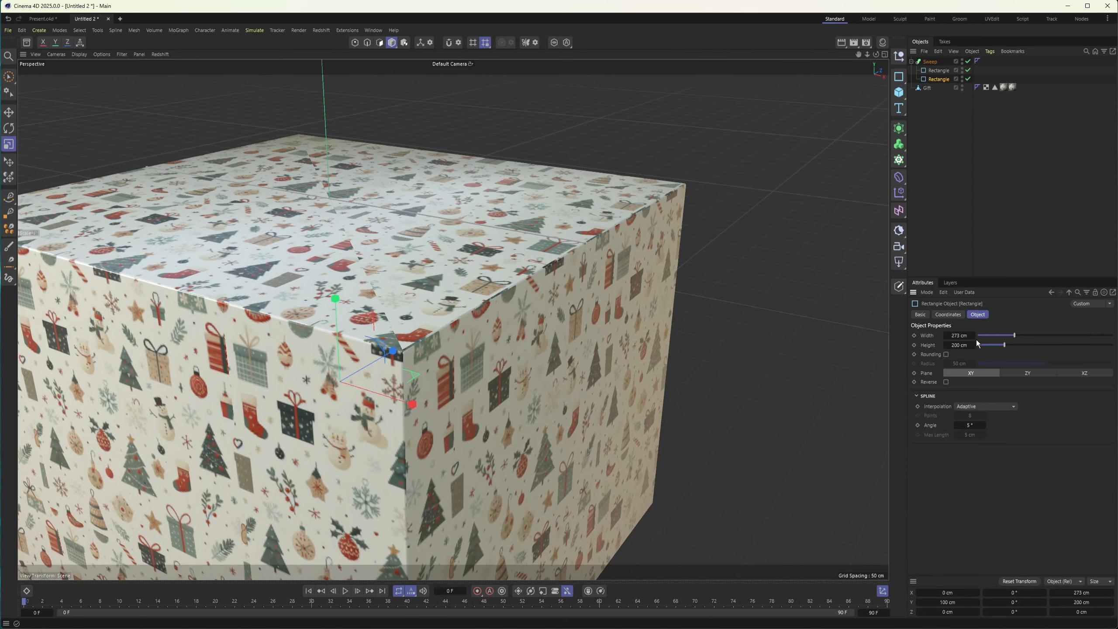
click(974, 336)
click(974, 336)
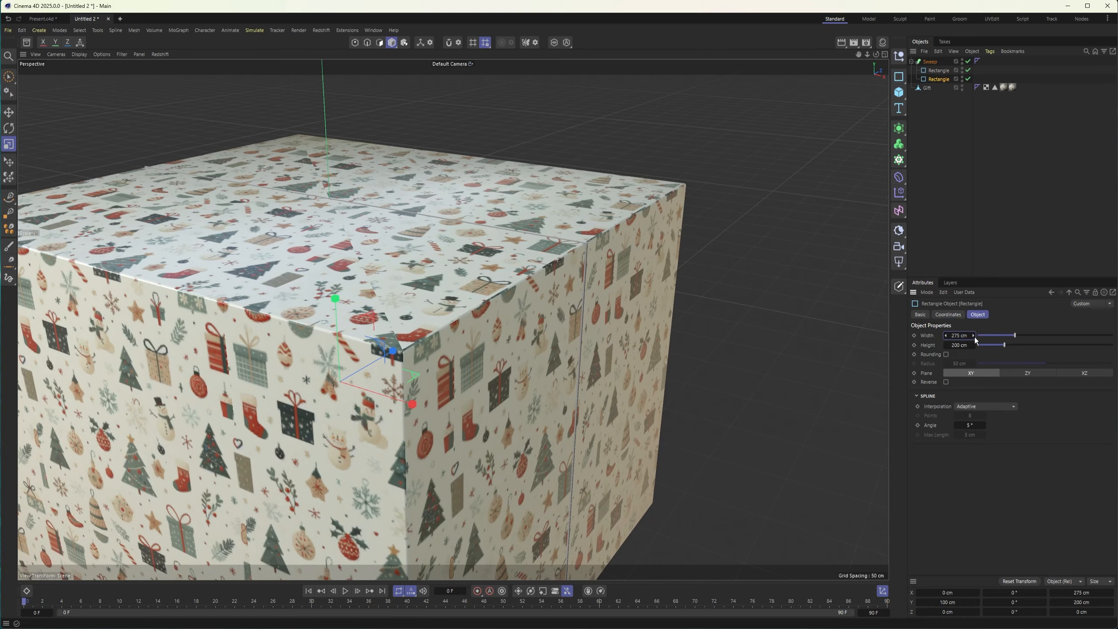
alt+right_drag(580, 288, 637, 250)
alt+drag(582, 262, 570, 264)
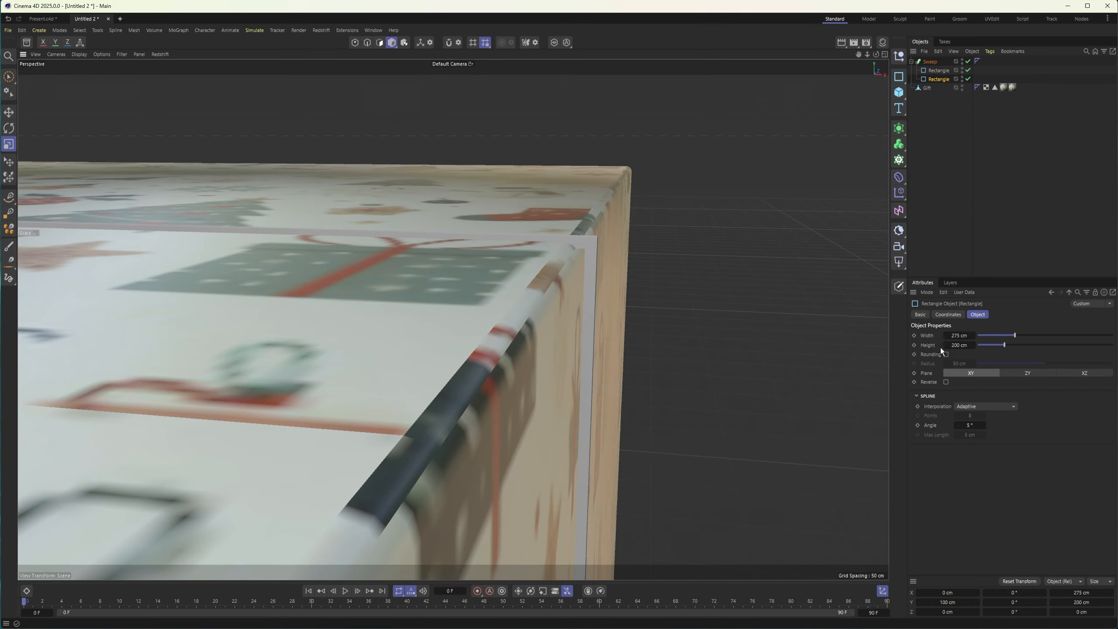
click(944, 336)
Step: Widen the ribbon by raising the profile rectangle's height to about 11.68 cm
alt+drag(554, 299, 581, 290)
alt+right_drag(582, 290, 446, 283)
alt+drag(445, 283, 535, 254)
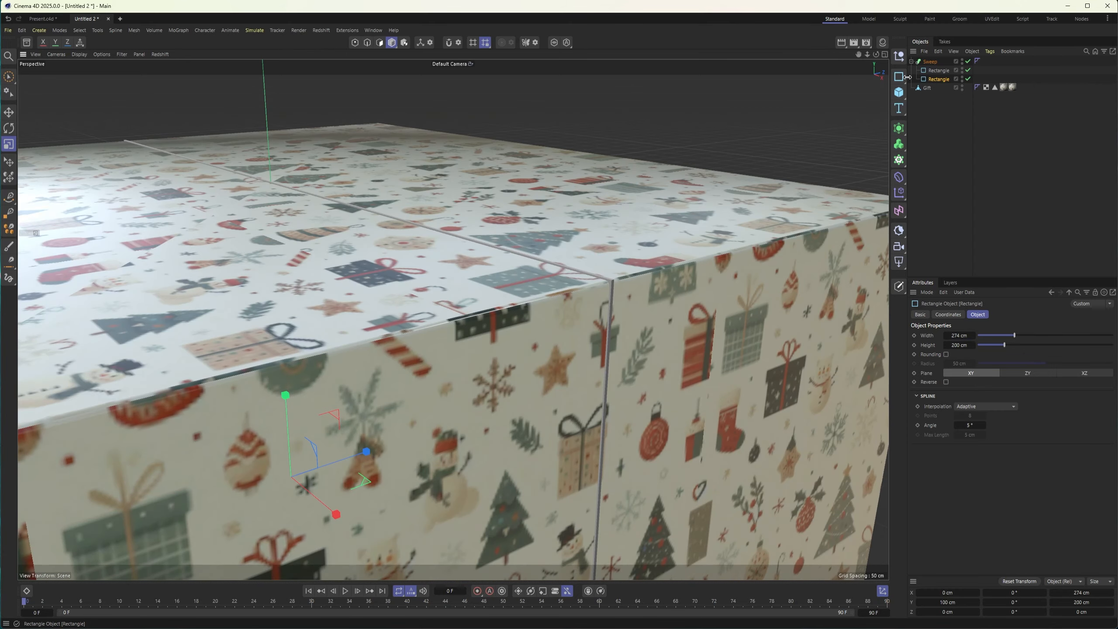
alt+right_drag(574, 288, 618, 265)
click(941, 70)
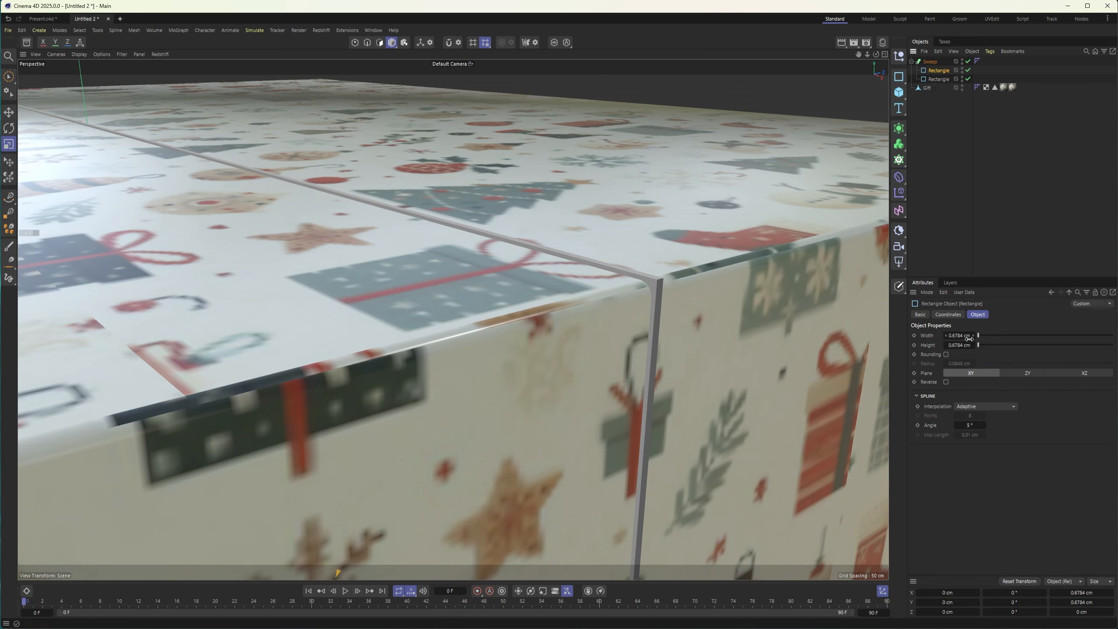
drag(974, 336, 974, 343)
key(ctrl+z)
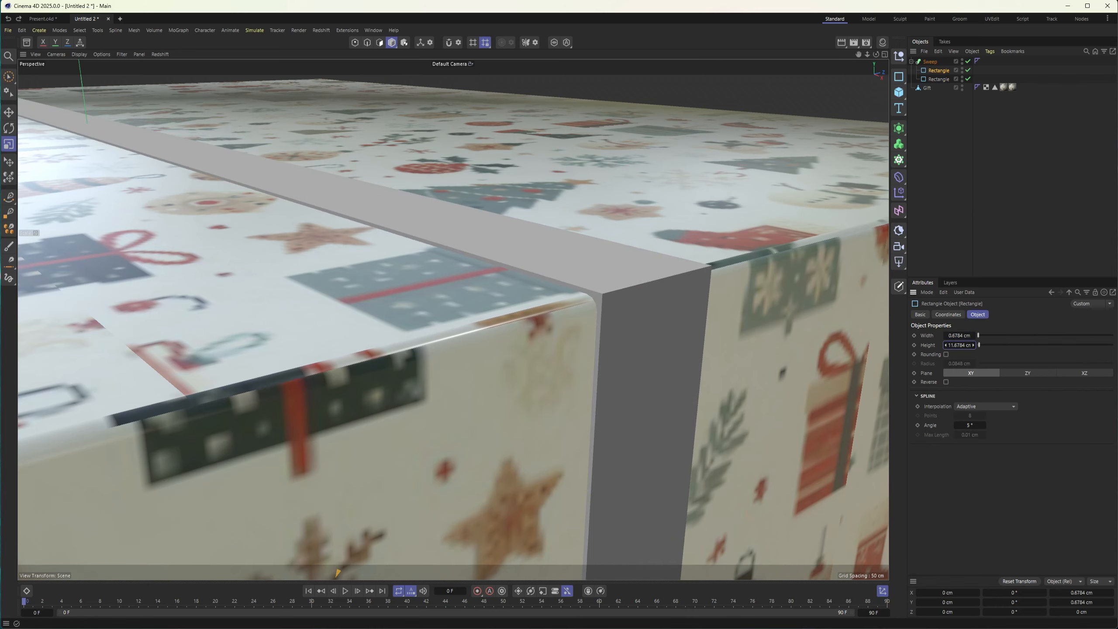
Step: Hide the coordinate manager and set the profile rectangle's height to 30 cm
click(883, 591)
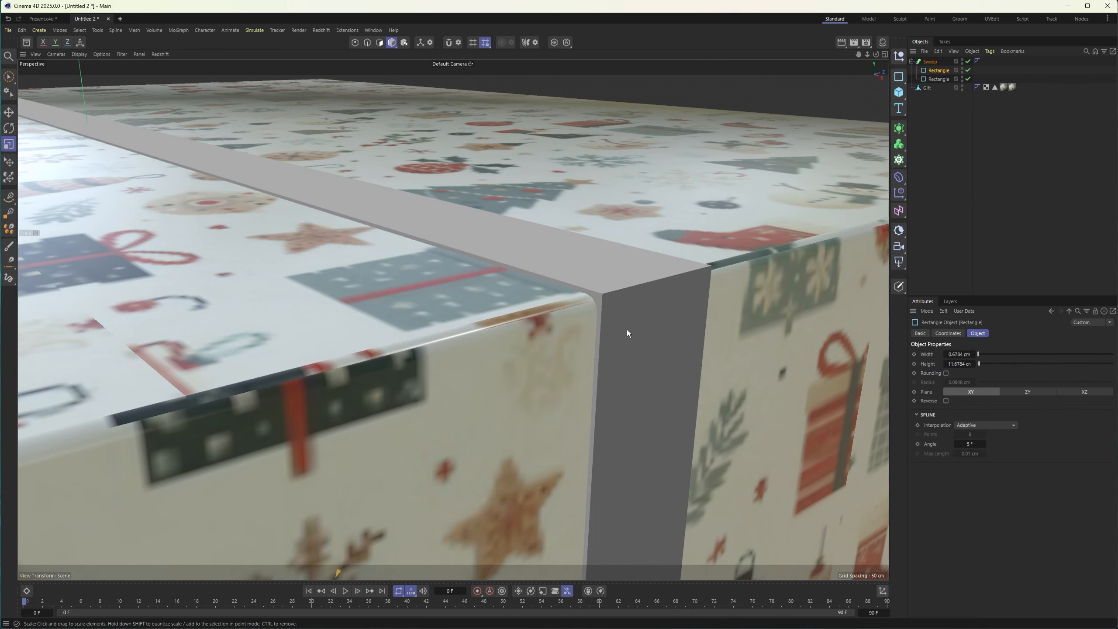
scroll(610, 256, down, 3)
alt+drag(566, 261, 512, 260)
alt+right_drag(592, 272, 535, 267)
alt+drag(535, 267, 621, 277)
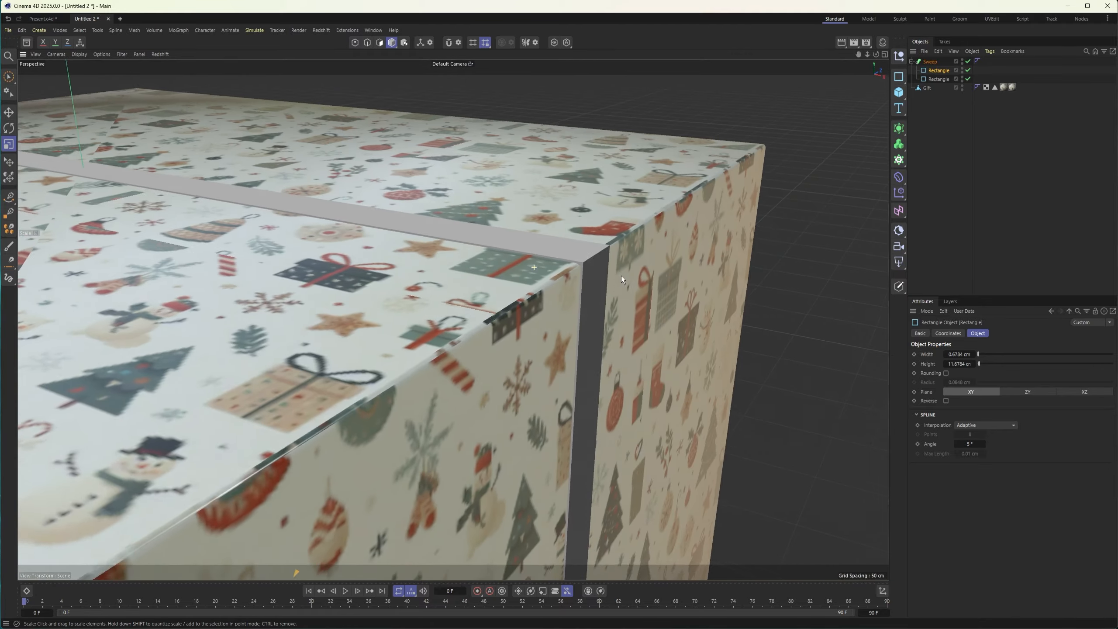
alt+right_drag(617, 273, 438, 259)
alt+drag(437, 259, 550, 304)
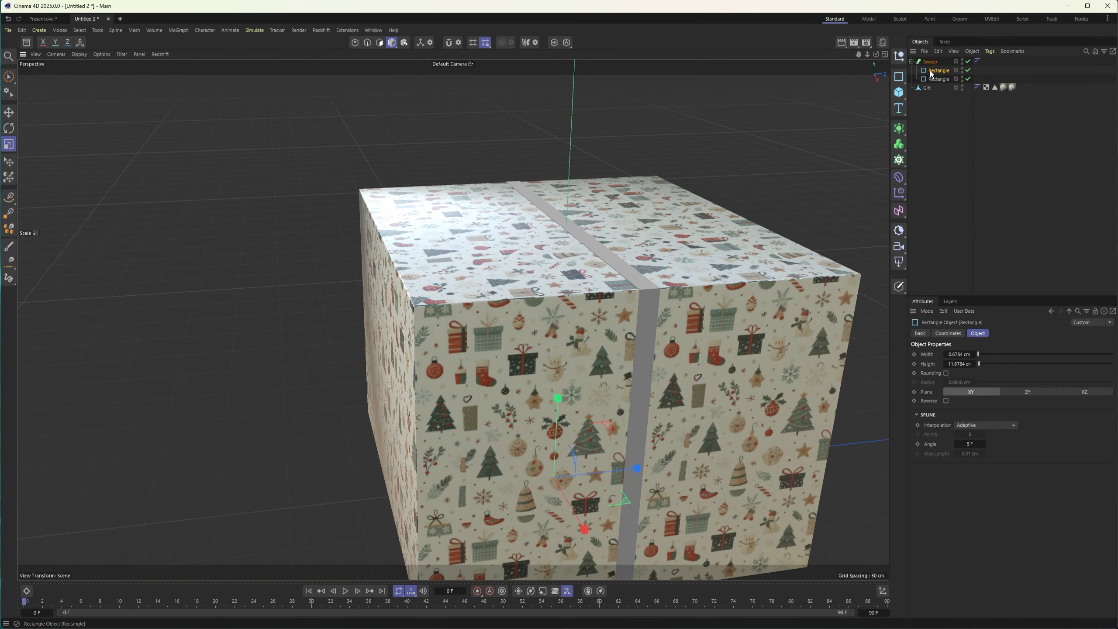
drag(979, 365, 983, 364)
click(945, 364)
Step: Scale the path rectangle down slightly to about 273.45 by 199.6 cm so the ribbon hugs the gift
alt+drag(627, 305, 636, 210)
alt+drag(584, 311, 588, 259)
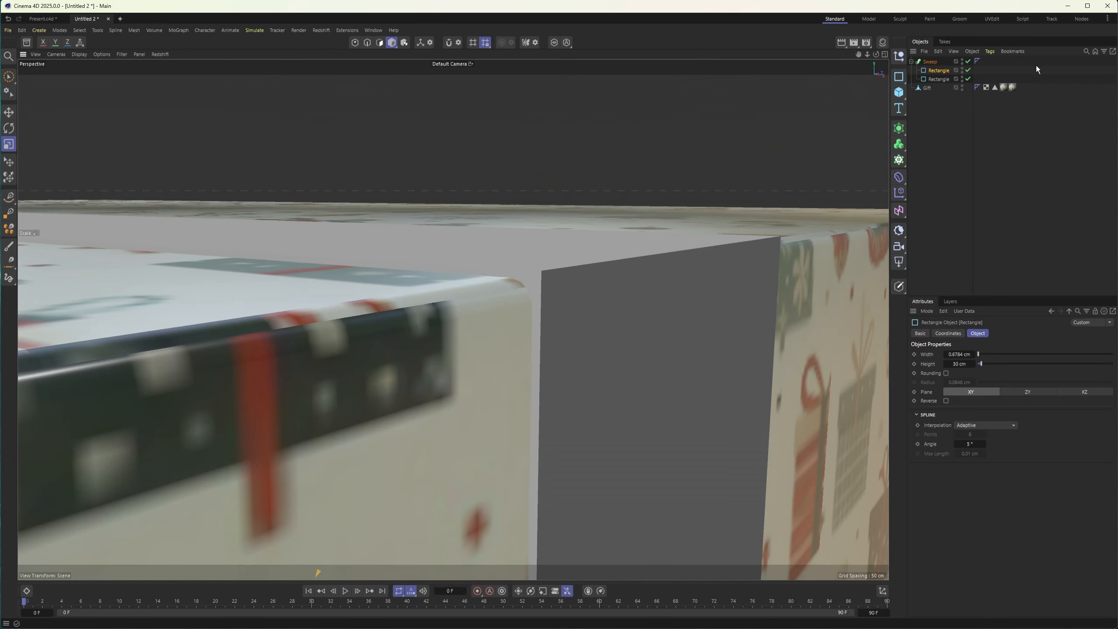
click(940, 80)
drag(630, 140, 616, 124)
alt+drag(528, 247, 535, 289)
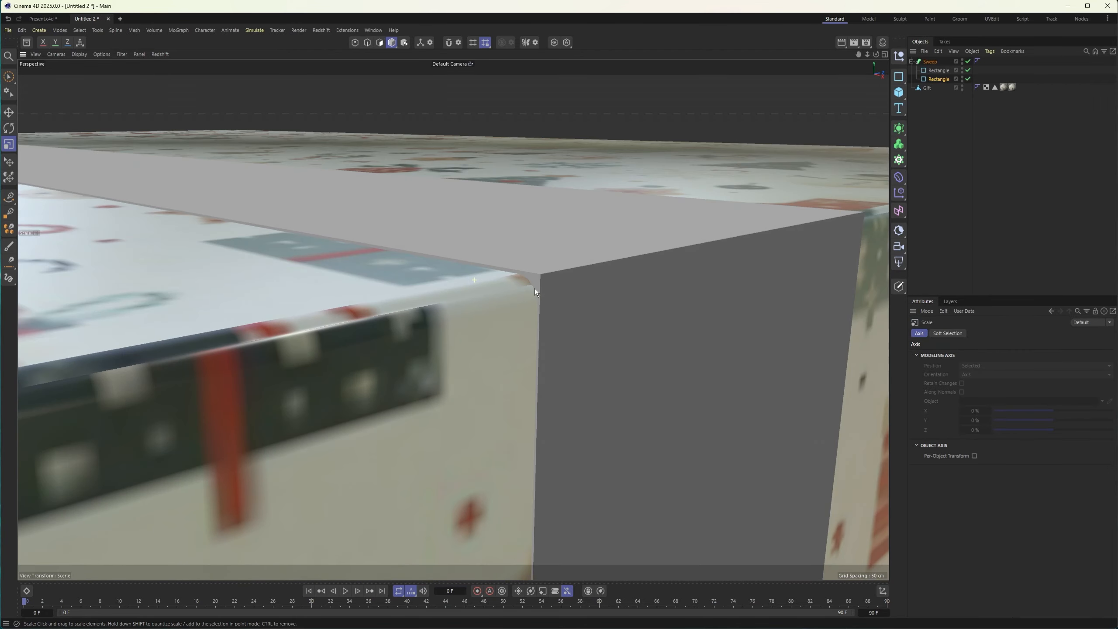
click(938, 79)
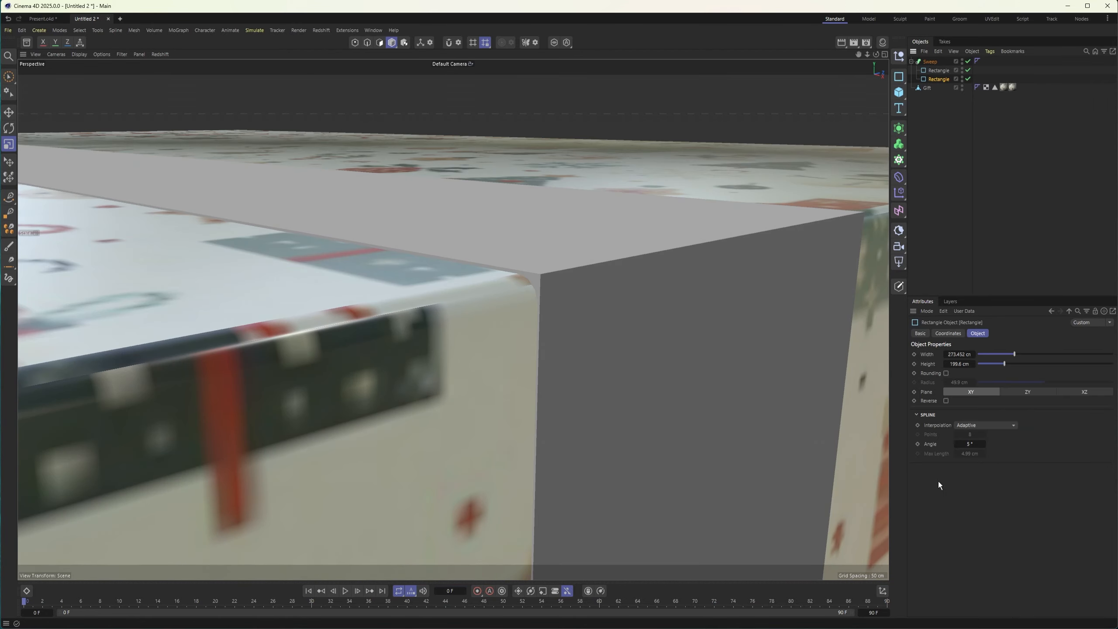
Step: Enable rounding on the path rectangle with a corner radius of 1 cm
click(946, 373)
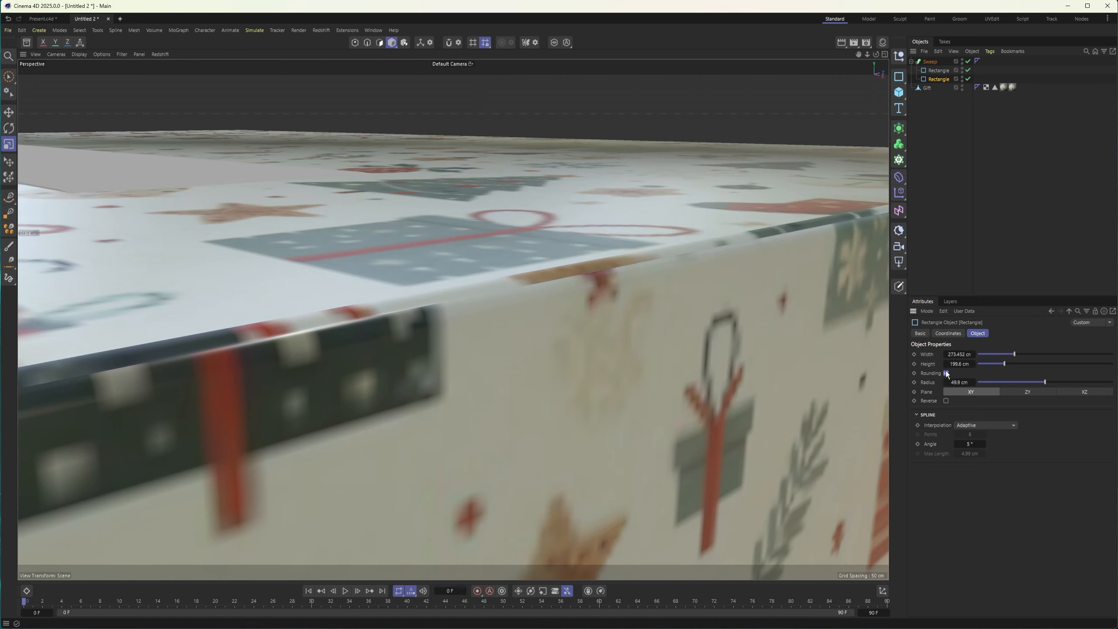
drag(1040, 382, 980, 390)
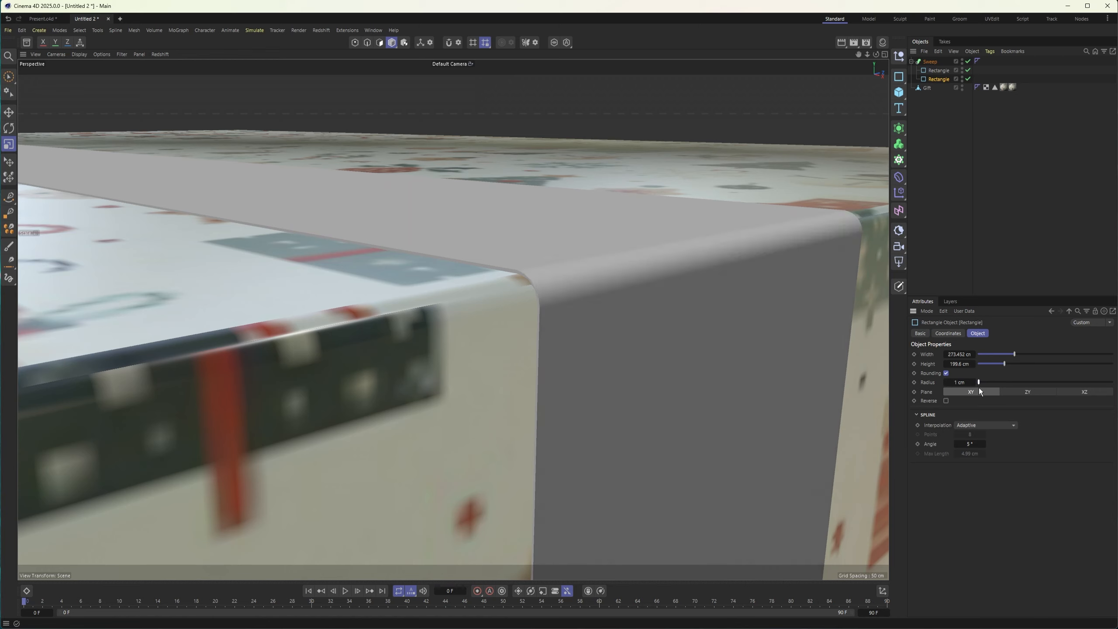
mouse_move(624, 353)
alt+mouse_down()
mouse_move(642, 323)
mouse_move(662, 329)
mouse_move(629, 332)
alt+mouse_up()
click(952, 382)
text(1.5)
key(Return)
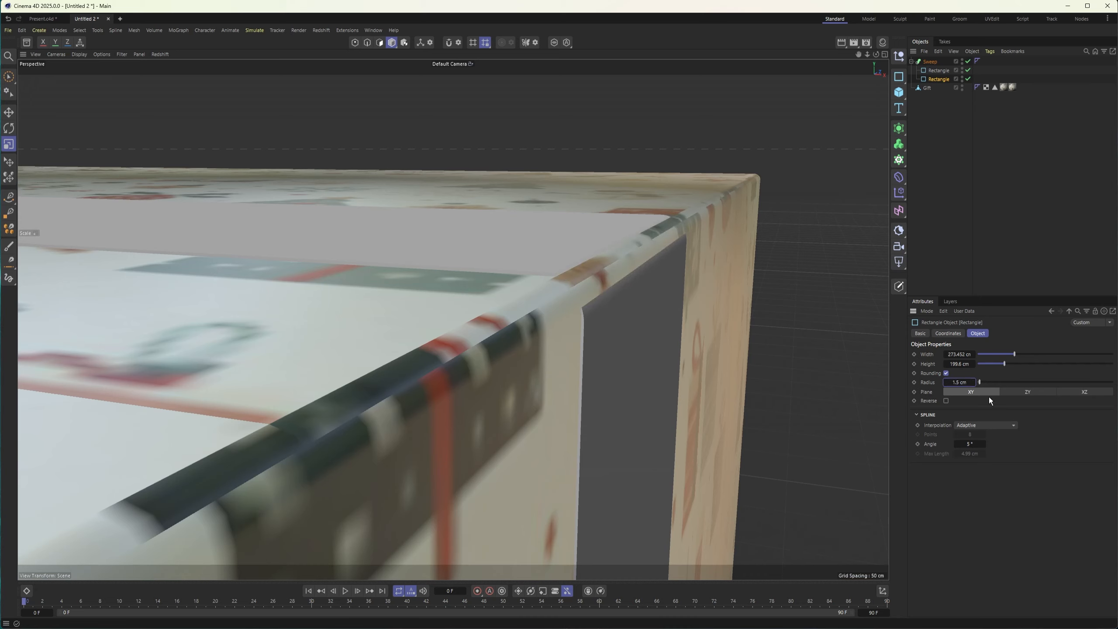
text(1)
key(Return)
Step: Rename the Sweep object as Ribbon and collapse its hierarchy
mouse_move(556, 292)
alt+mouse_down()
mouse_move(583, 284)
mouse_move(537, 304)
alt+mouse_up()
alt+right_drag(537, 303, 588, 332)
alt+drag(589, 332, 435, 337)
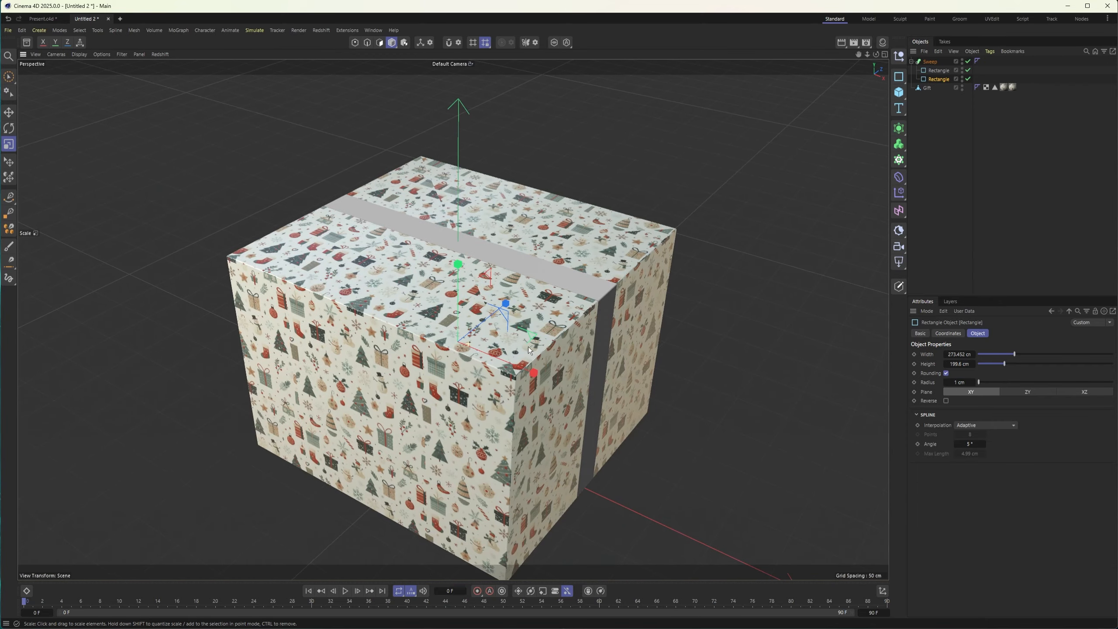
double_click(931, 62)
text(Ribbon)
key(Return)
click(912, 62)
Step: Duplicate the Ribbon and rotate the copy about the vertical axis so it crosses the first ribbon
alt+drag(649, 183, 298, 301)
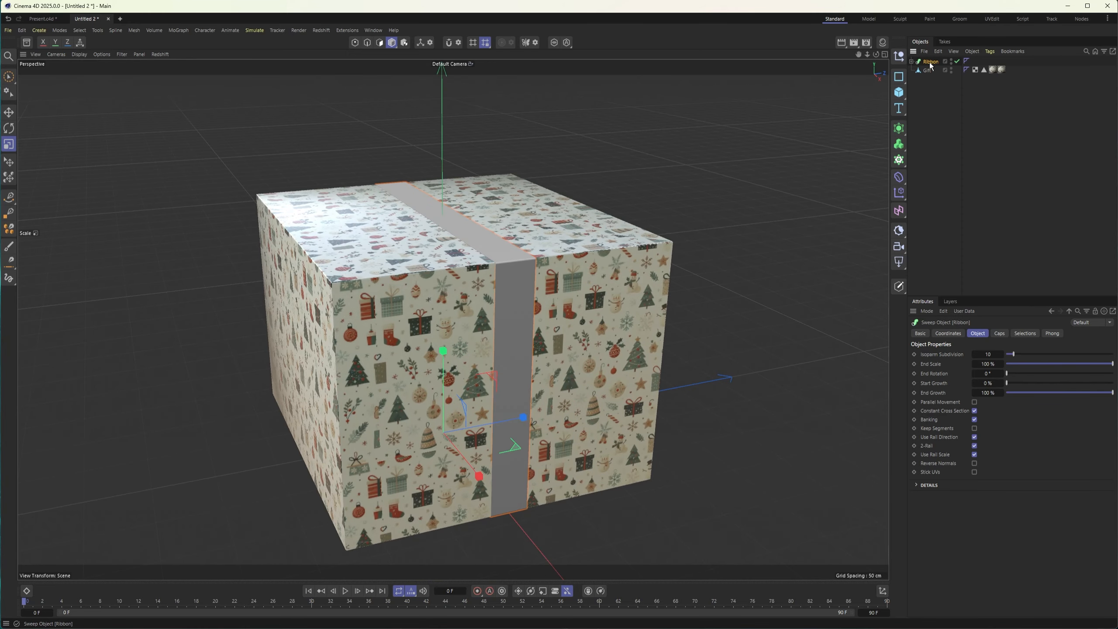
key(ctrl+c)
key(ctrl+v)
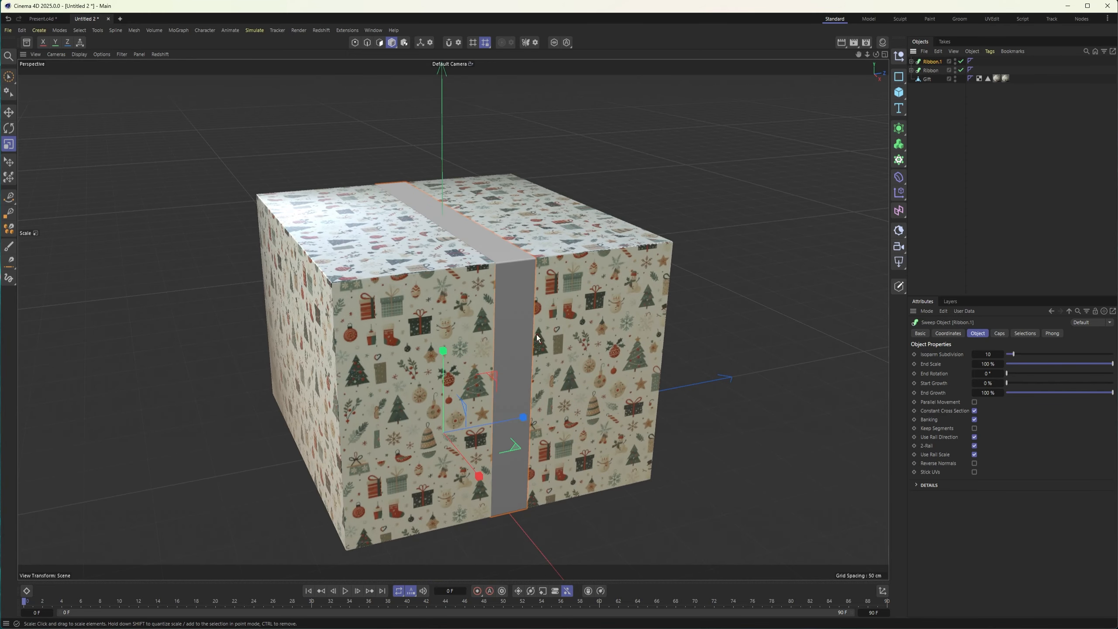
key(r)
drag(418, 457, 465, 445)
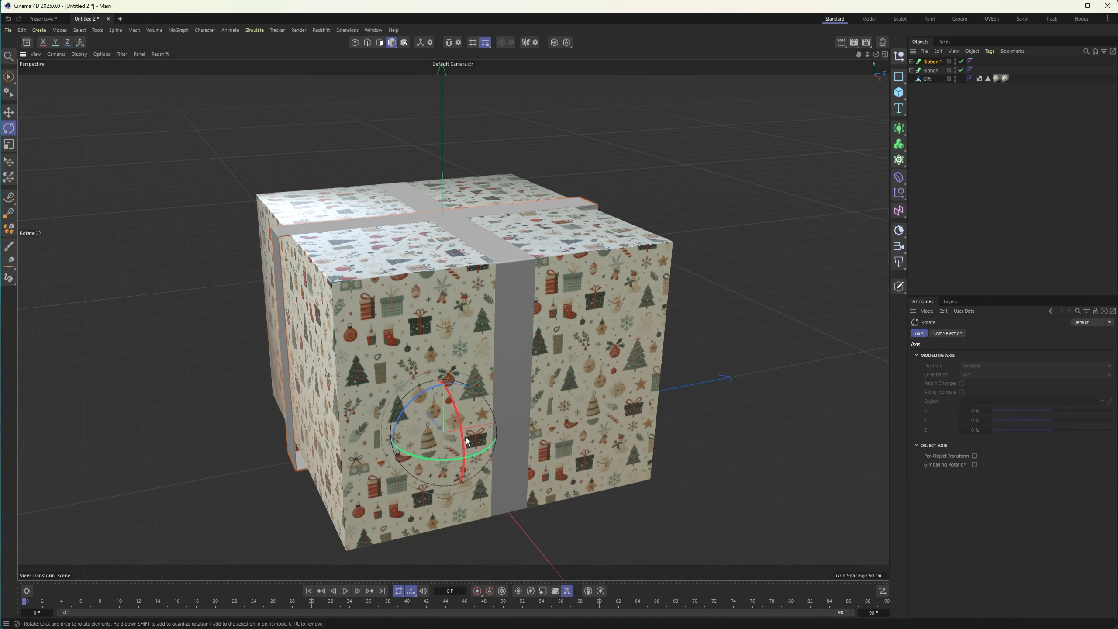
Step: Reduce the width of the second ribbon's path rectangle to about 256 cm, bringing it closer to the gift
alt+drag(439, 327, 410, 305)
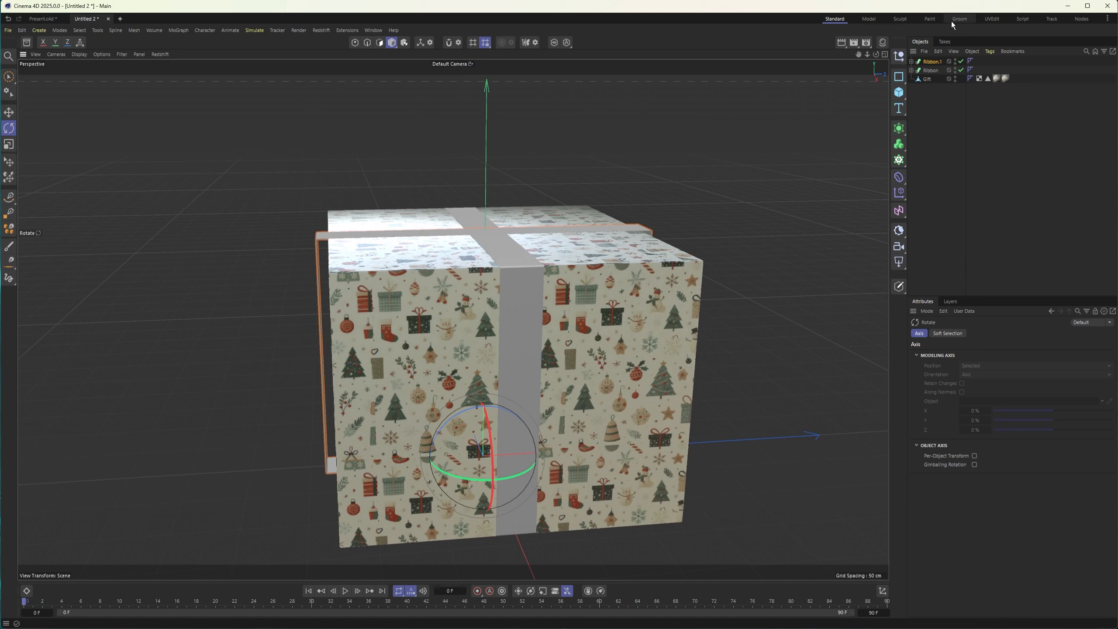
click(911, 62)
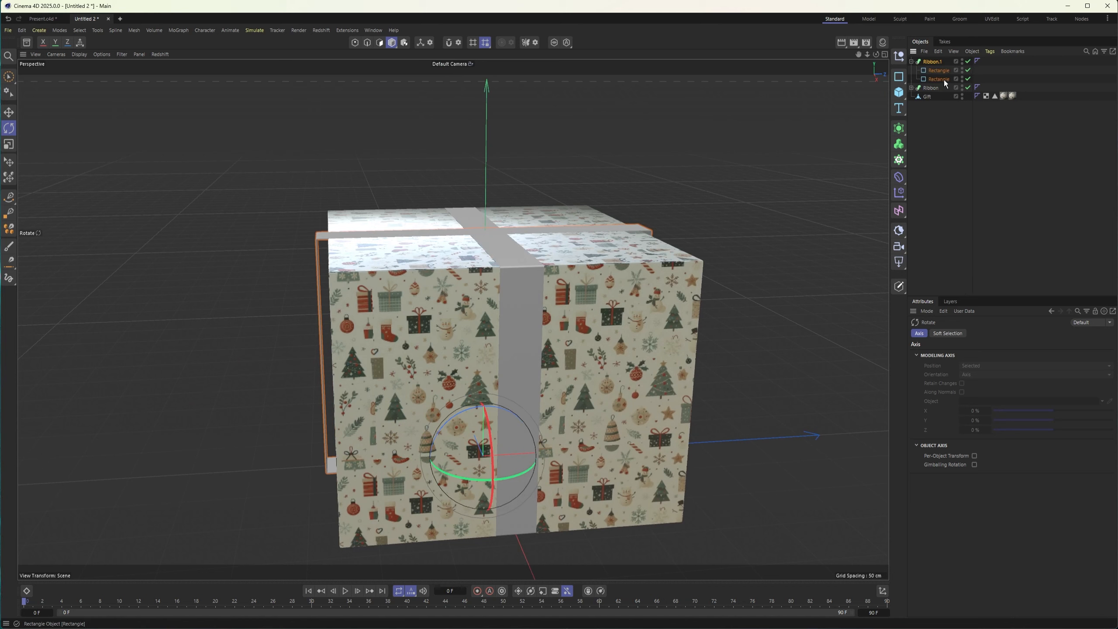
click(944, 80)
drag(1013, 353, 1011, 355)
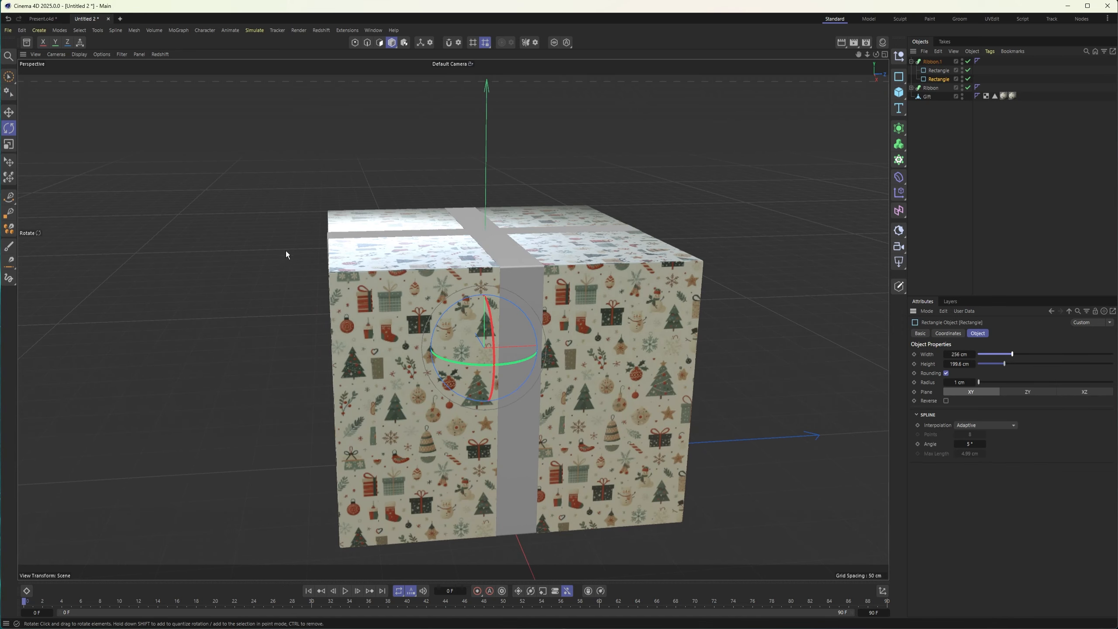
alt+right_drag(312, 242, 435, 226)
alt+drag(365, 232, 413, 233)
alt+right_drag(364, 232, 461, 225)
alt+drag(461, 225, 416, 211)
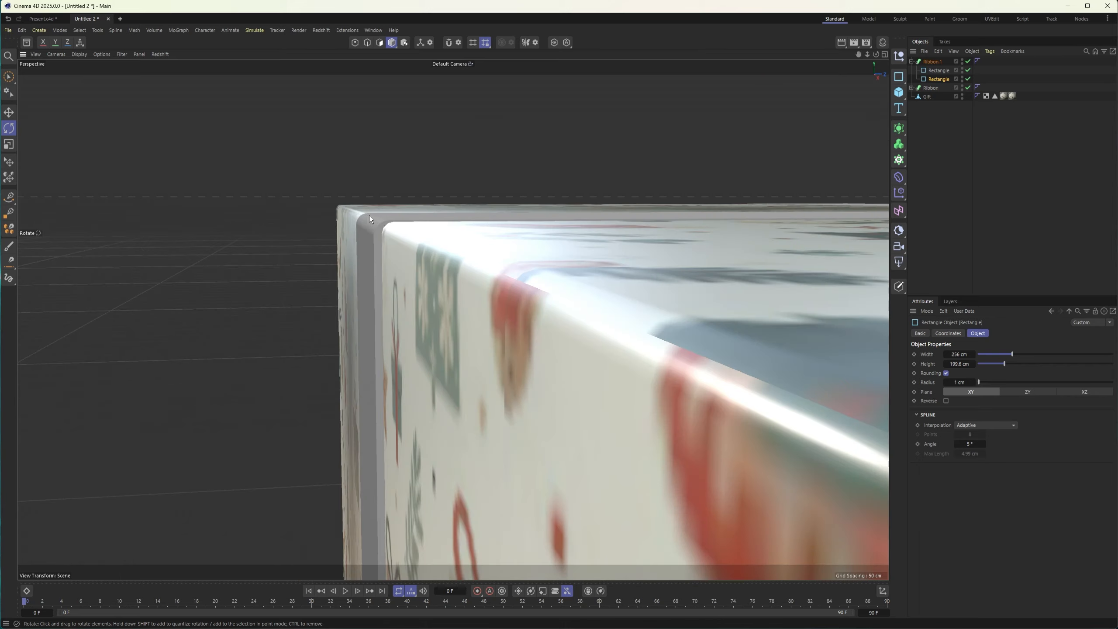
Step: Set the second ribbon's path rectangle width to 255 cm and check its fit against the box corner
double_click(963, 353)
text(255)
key(Return)
alt+drag(385, 227, 437, 241)
alt+right_drag(437, 238, 476, 233)
alt+drag(360, 218, 406, 241)
alt+right_drag(406, 240, 309, 229)
alt+middle_drag(441, 233, 370, 276)
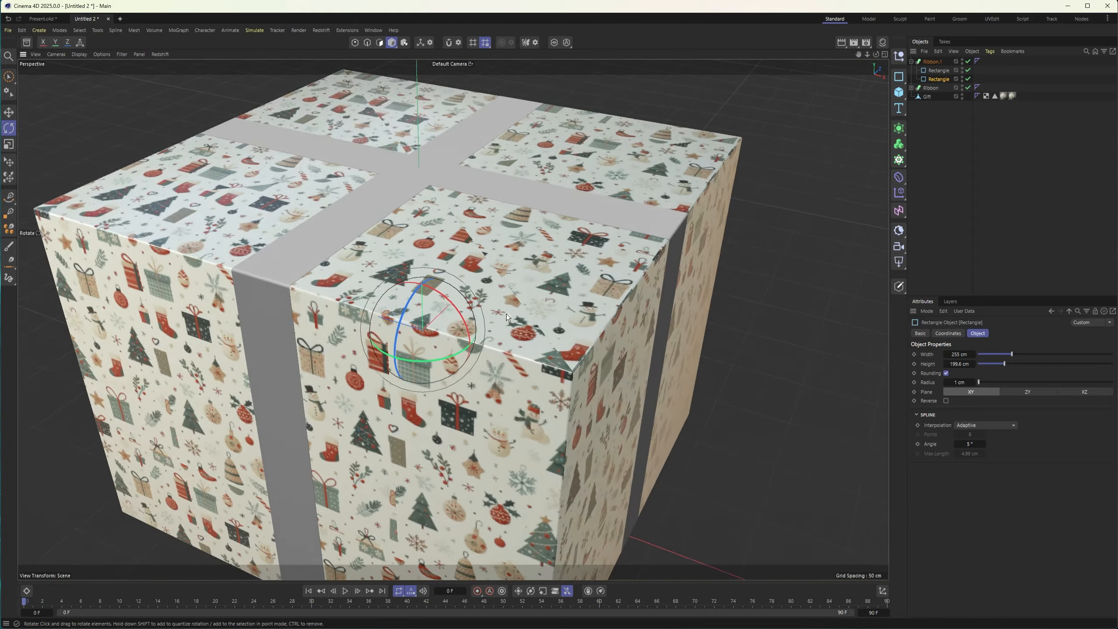
Step: Collapse the second ribbon's hierarchy and switch to the Move tool
alt+drag(546, 290, 449, 251)
alt+middle_drag(633, 314, 545, 270)
alt+right_drag(545, 270, 400, 254)
alt+drag(400, 253, 475, 253)
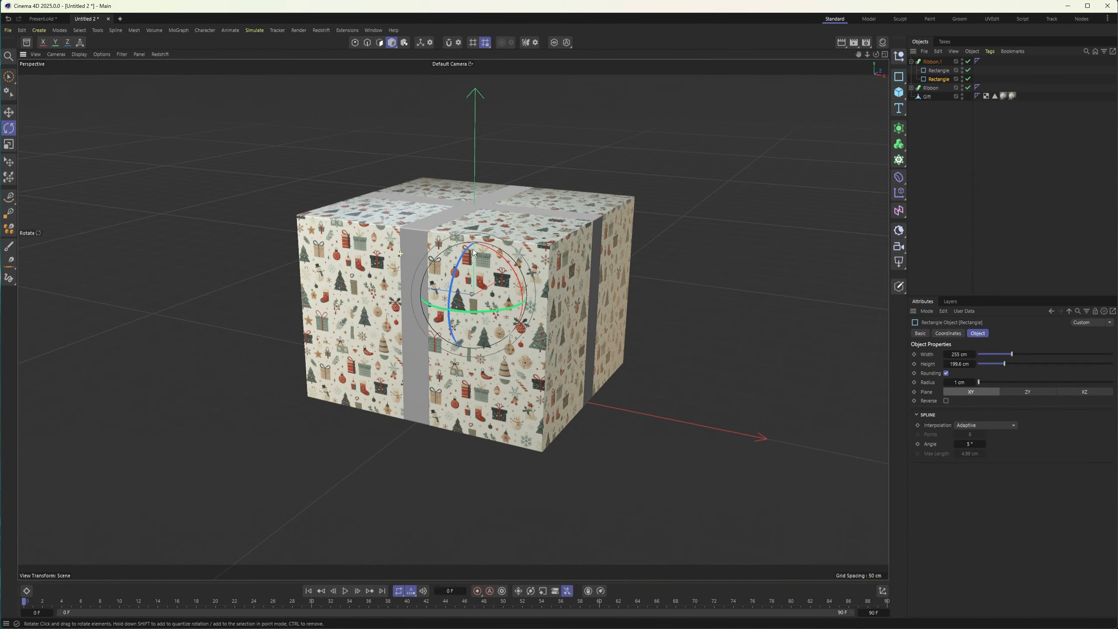
key(e)
click(912, 62)
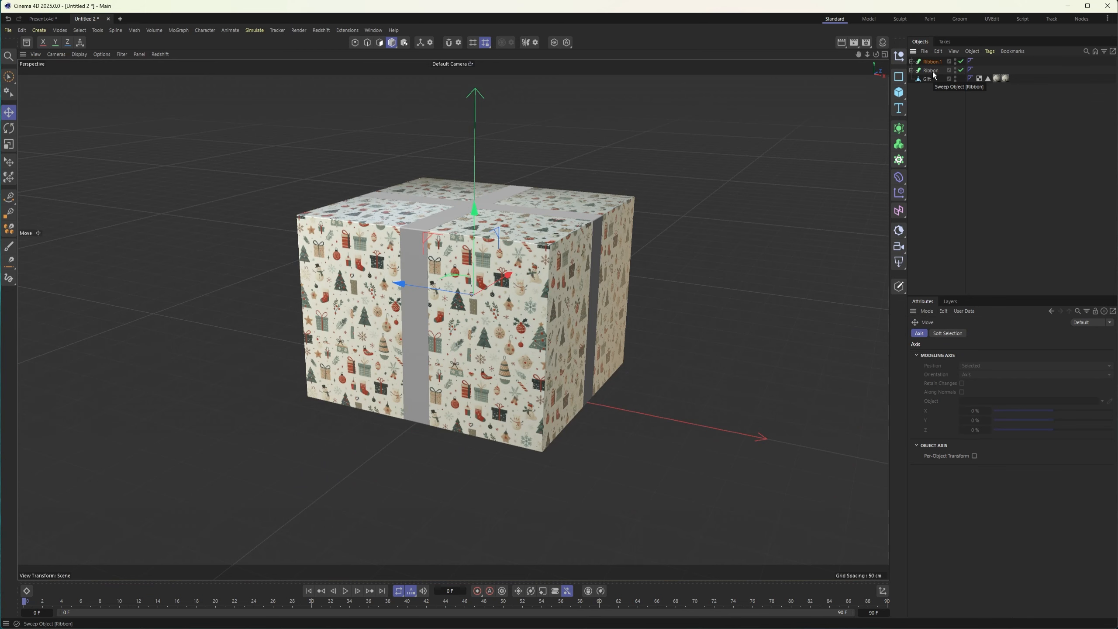
alt+drag(476, 213, 567, 210)
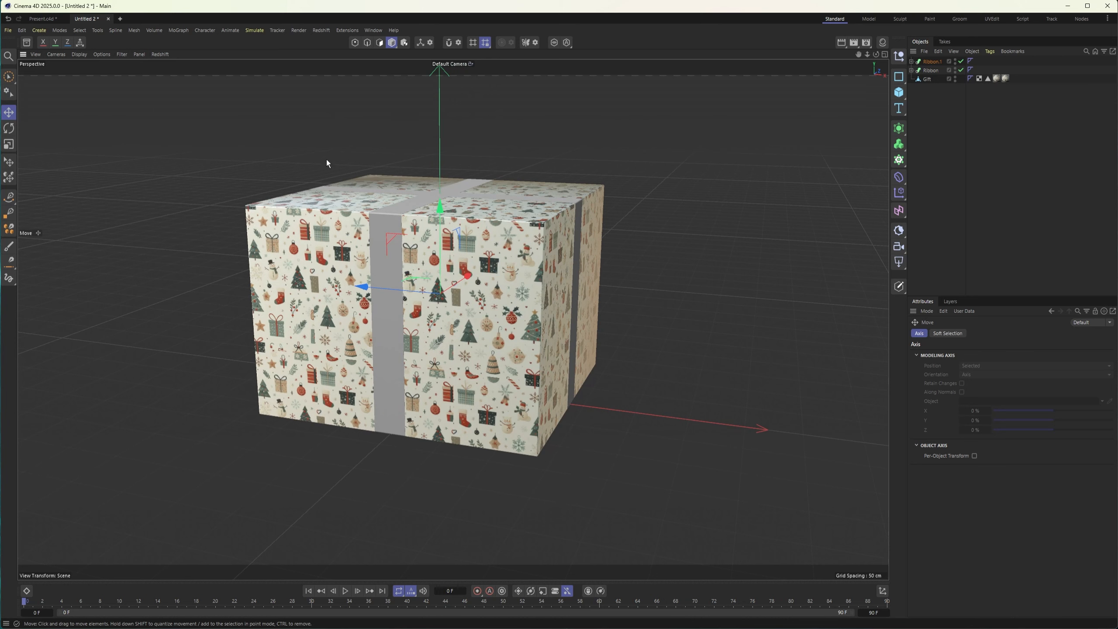
mouse_move(531, 237)
alt+mouse_down()
mouse_move(517, 237)
mouse_move(527, 240)
alt+mouse_up()
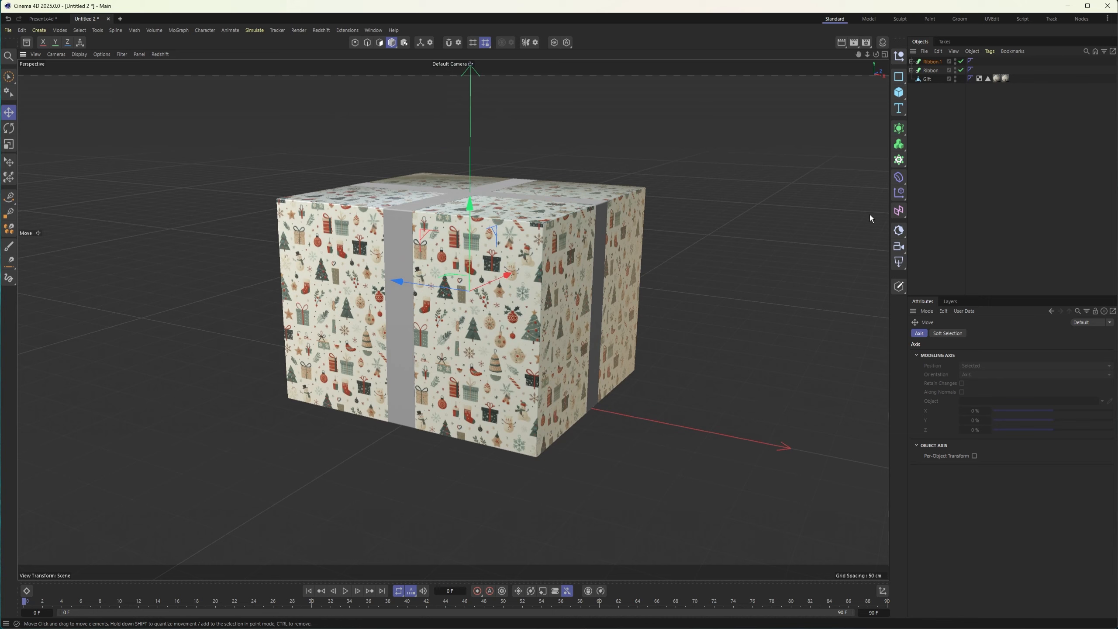
mouse_move(438, 212)
alt+right_down()
mouse_move(538, 189)
mouse_move(455, 197)
alt+right_up()
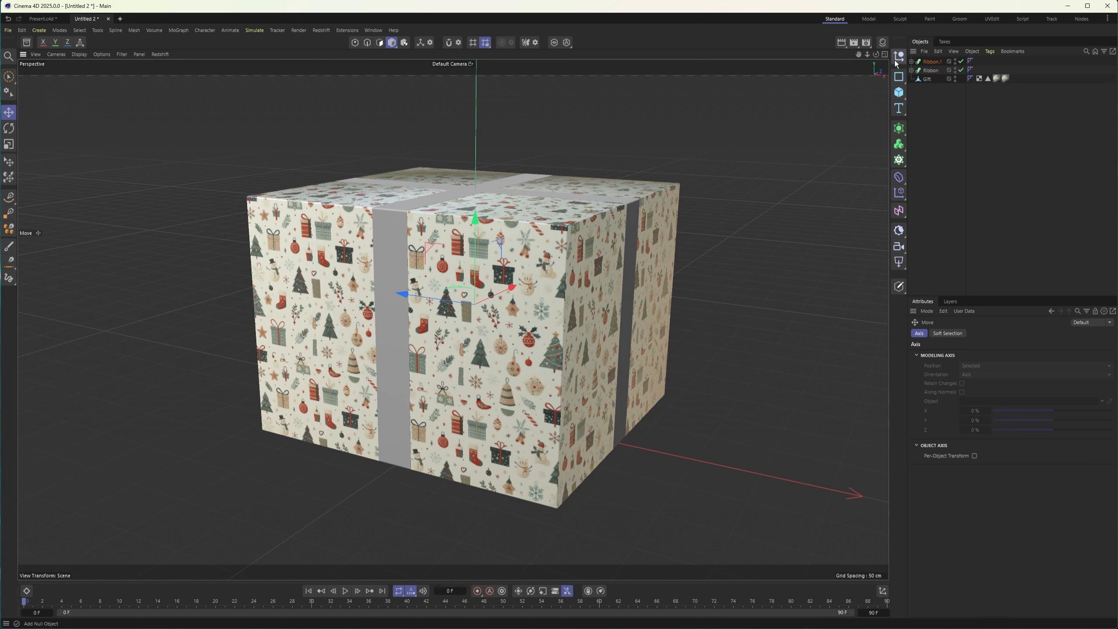
Step: Add a Backdrop object and scale it up until it extends far around and behind the gift
drag(899, 93, 940, 122)
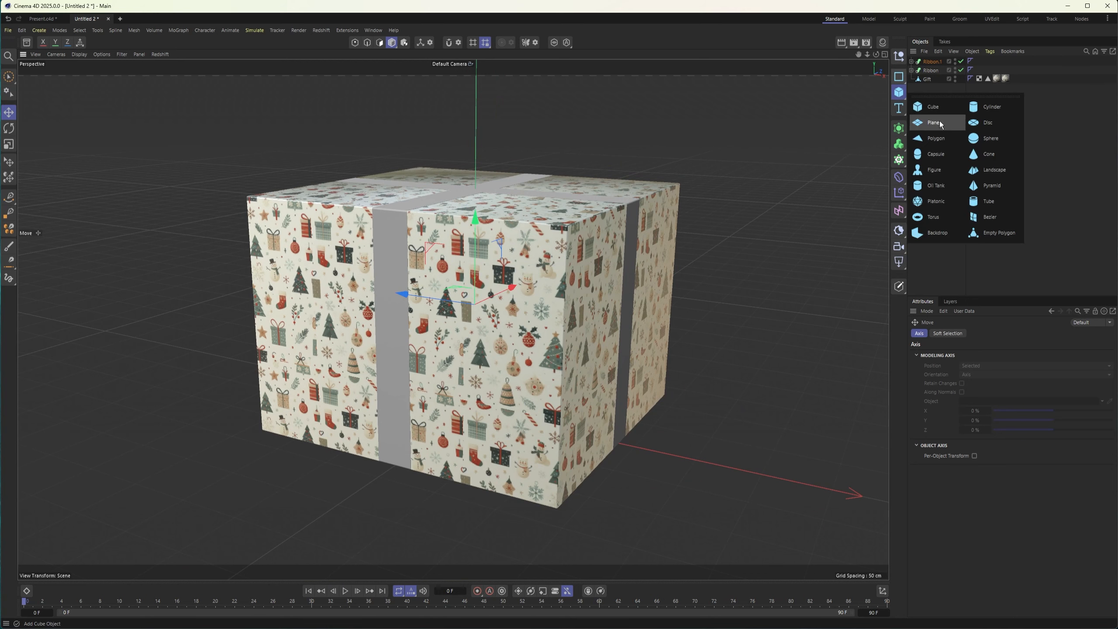
click(939, 234)
alt+middle_drag(702, 307, 621, 329)
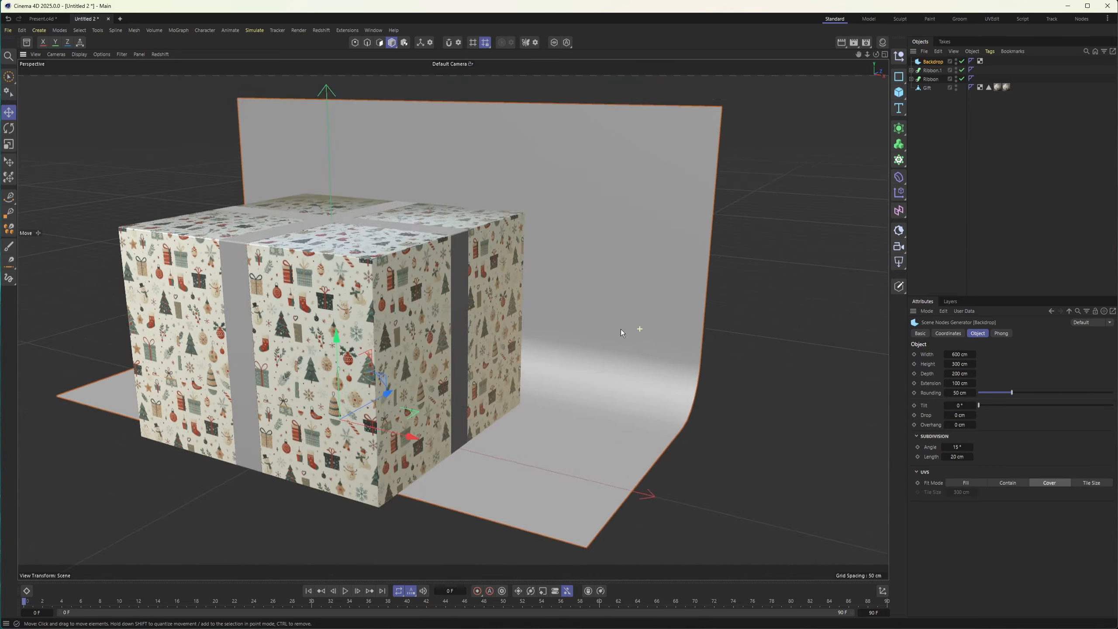
alt+right_drag(620, 329, 448, 375)
key(t)
drag(443, 415, 419, 433)
key(e)
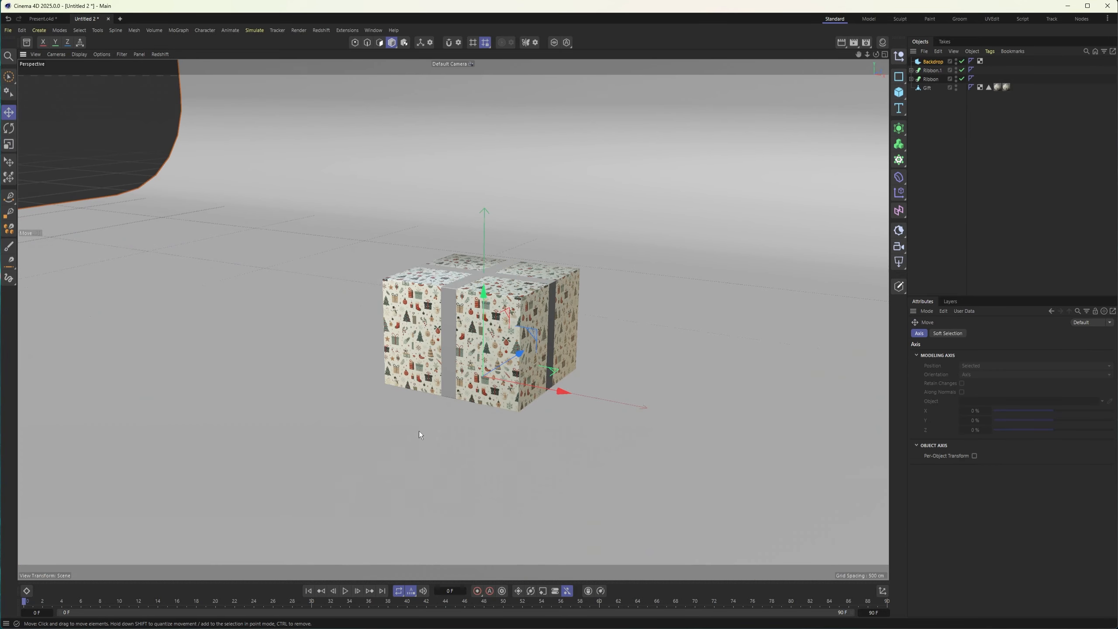
alt+drag(449, 327, 510, 324)
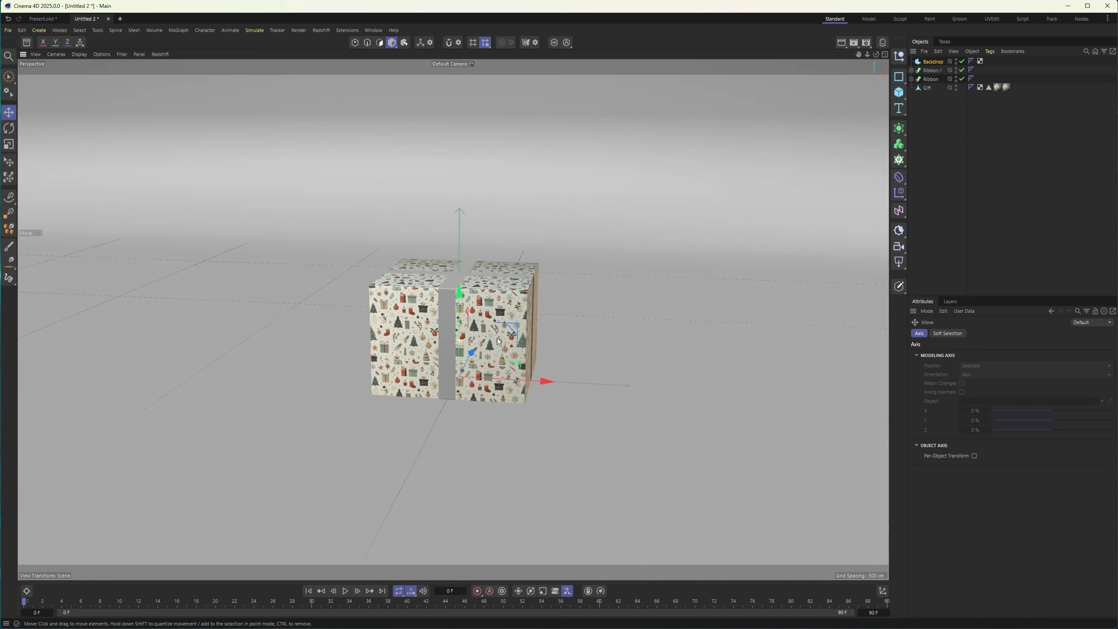
Step: Add a Redshift Dome Light and start the Redshift IPR preview in the viewport
click(901, 265)
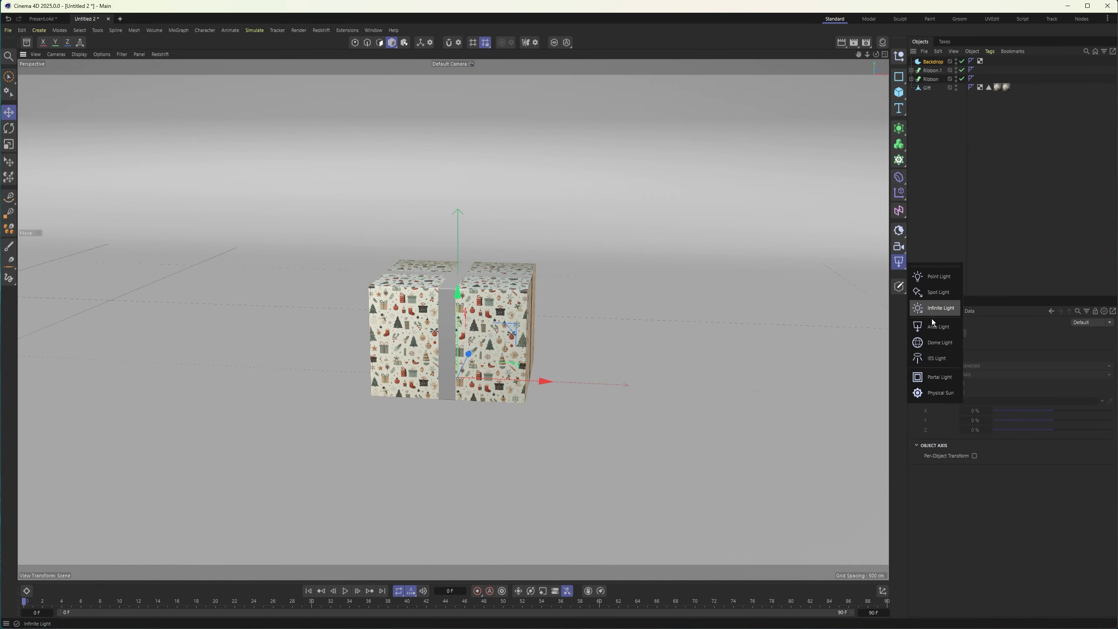
click(929, 342)
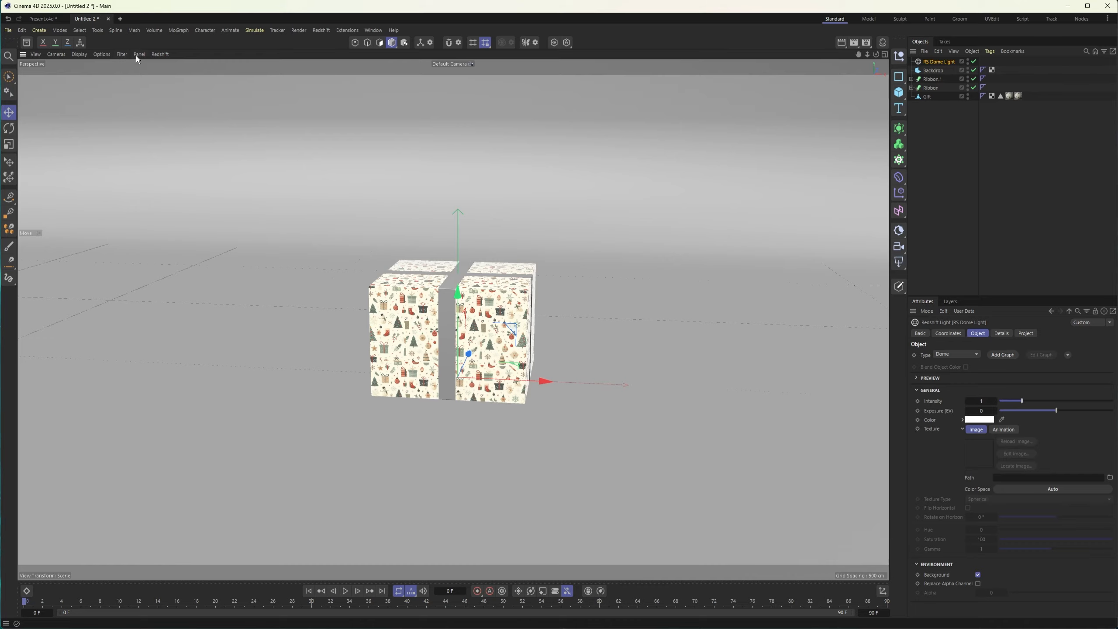
click(160, 54)
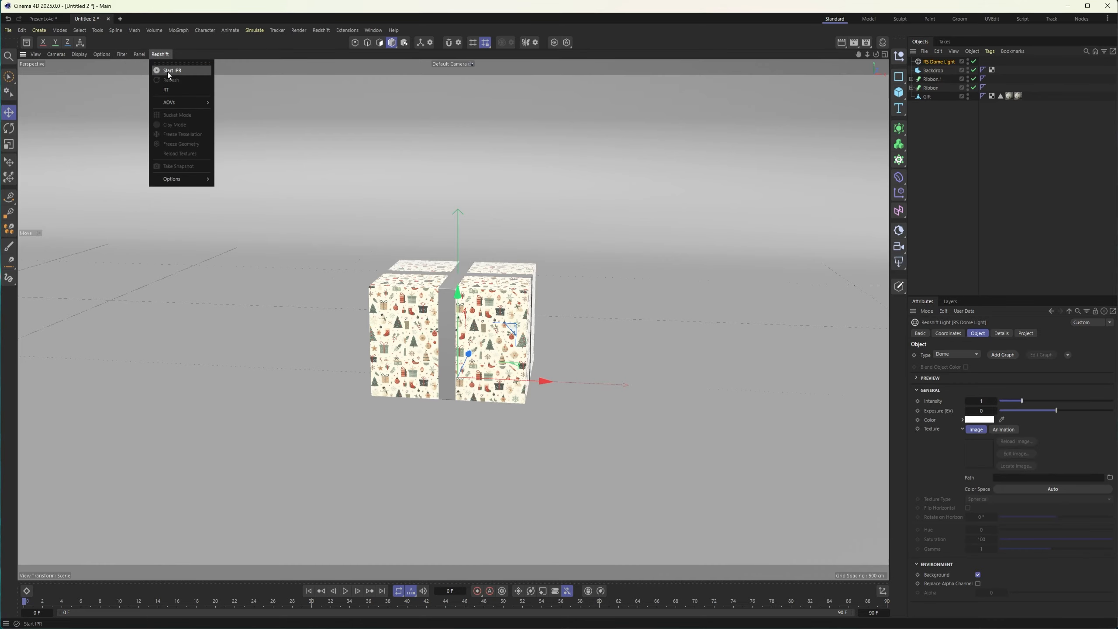
click(167, 70)
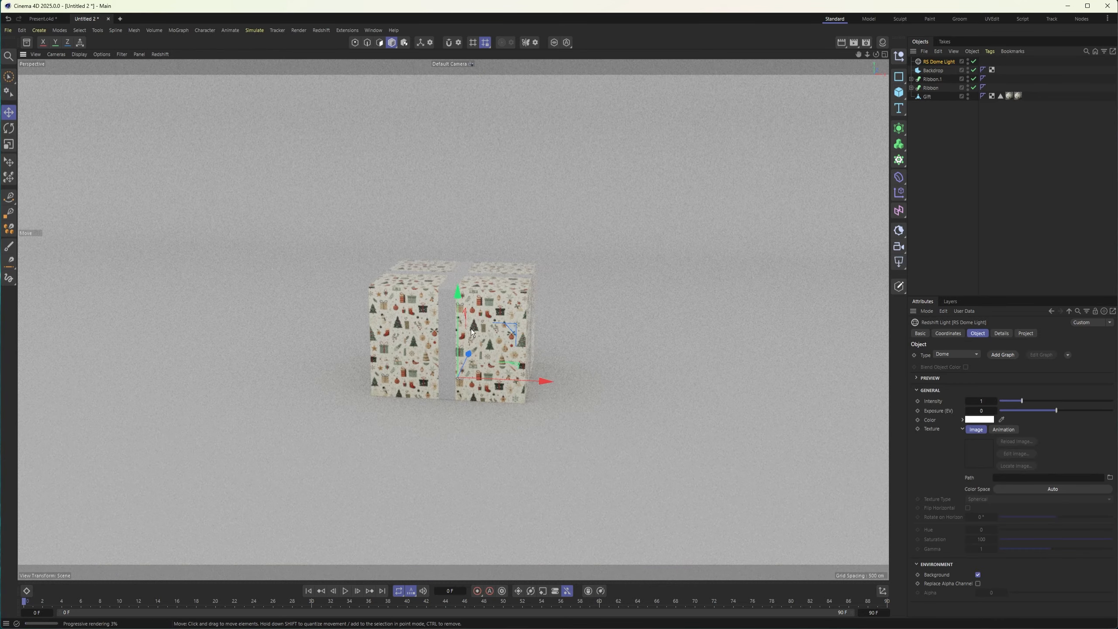
scroll(524, 303, up, 5)
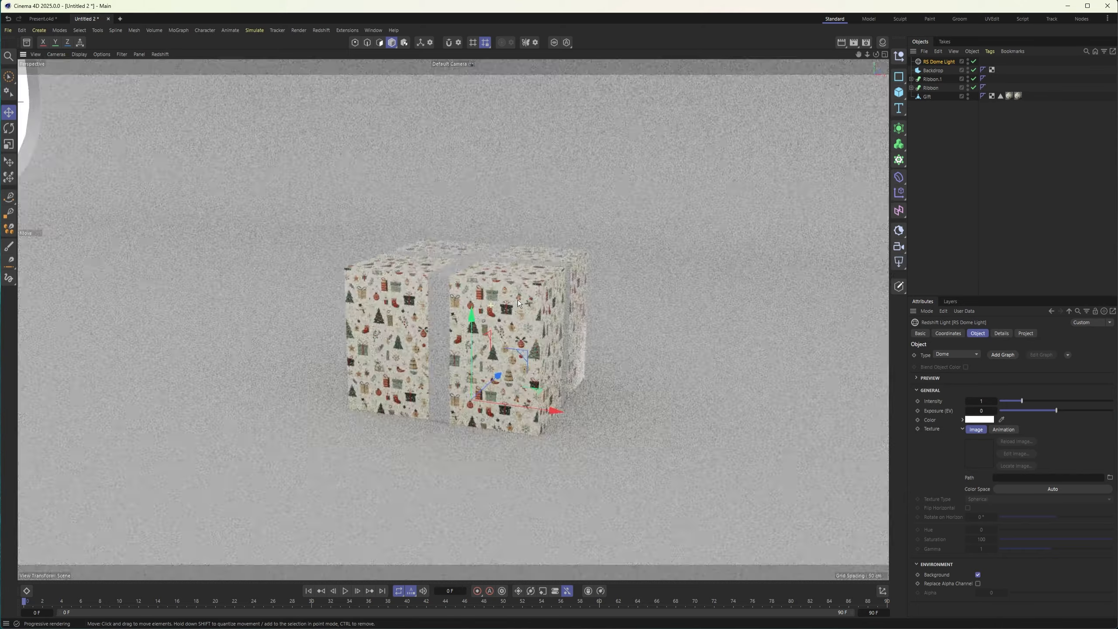
Step: Place the dome light below the Gift in the object hierarchy and load the hdr-light-studio_14.exr HDRI as its texture
drag(930, 116, 929, 117)
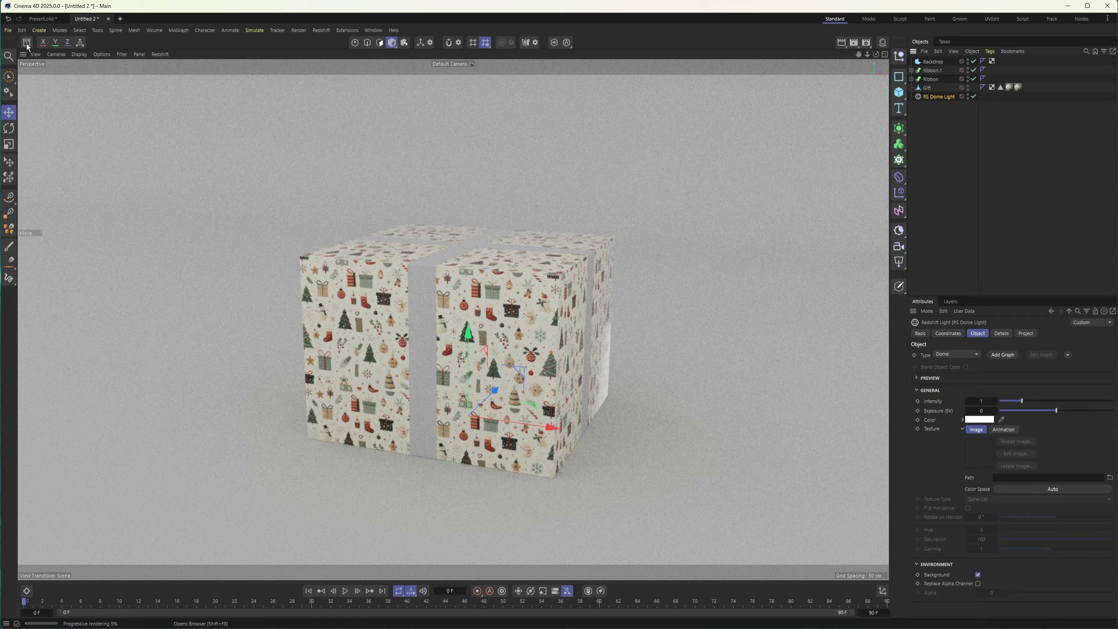
click(27, 44)
text(hdri)
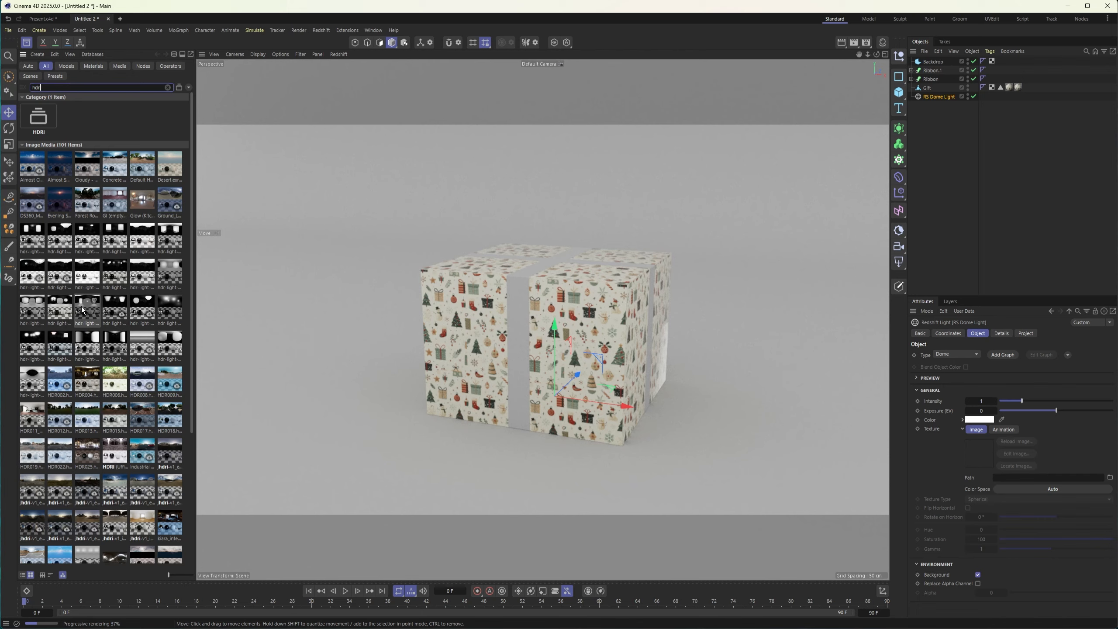
drag(62, 312, 1020, 479)
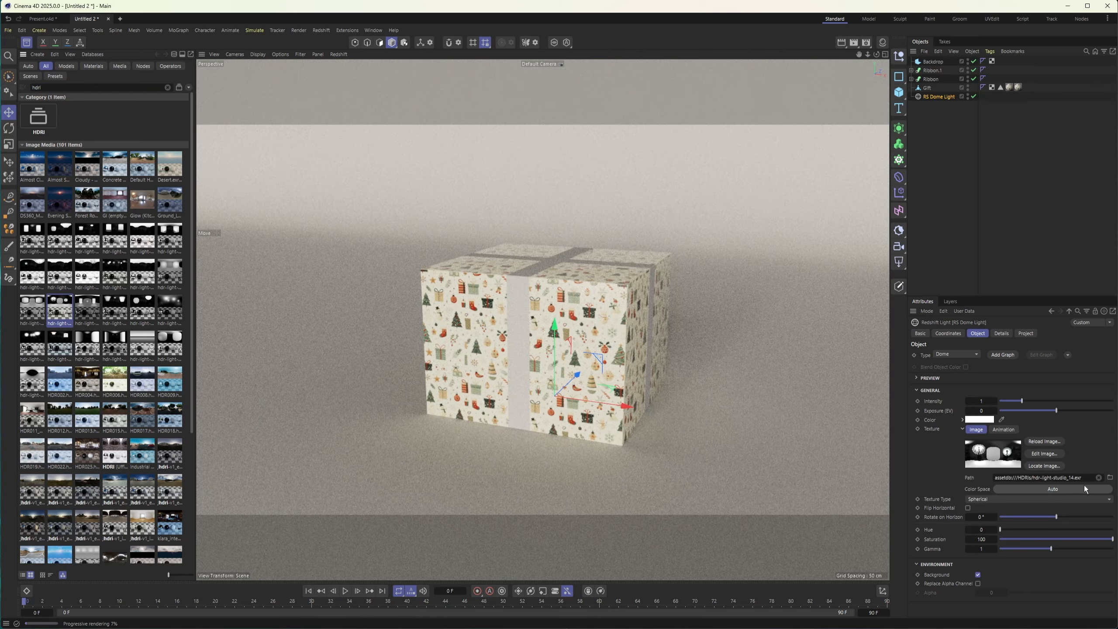
alt+drag(663, 417, 680, 417)
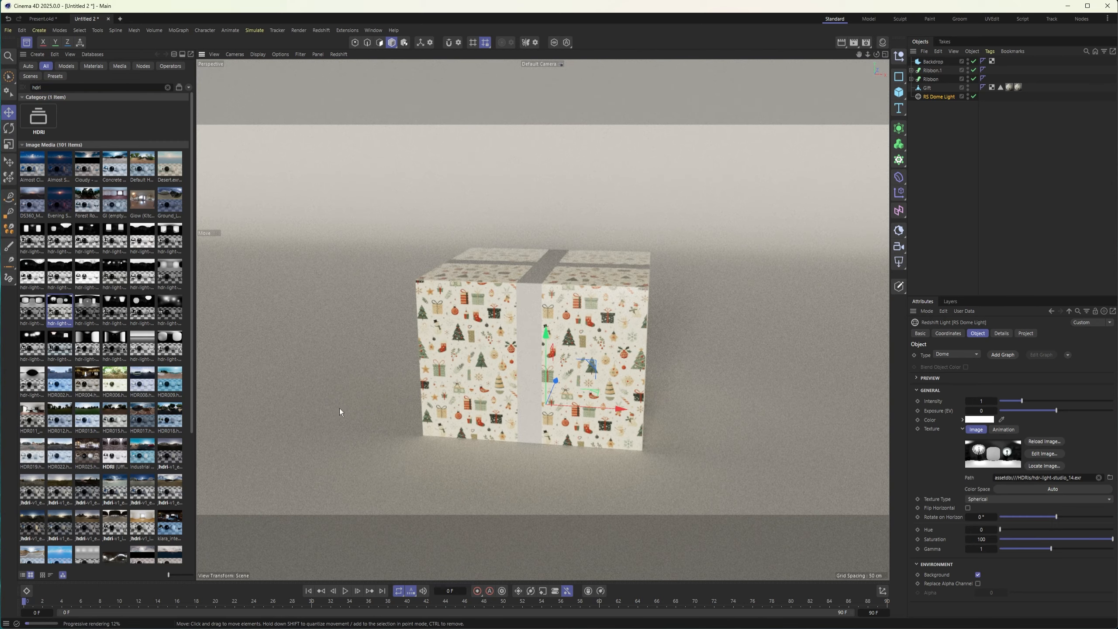
alt+drag(662, 362, 601, 354)
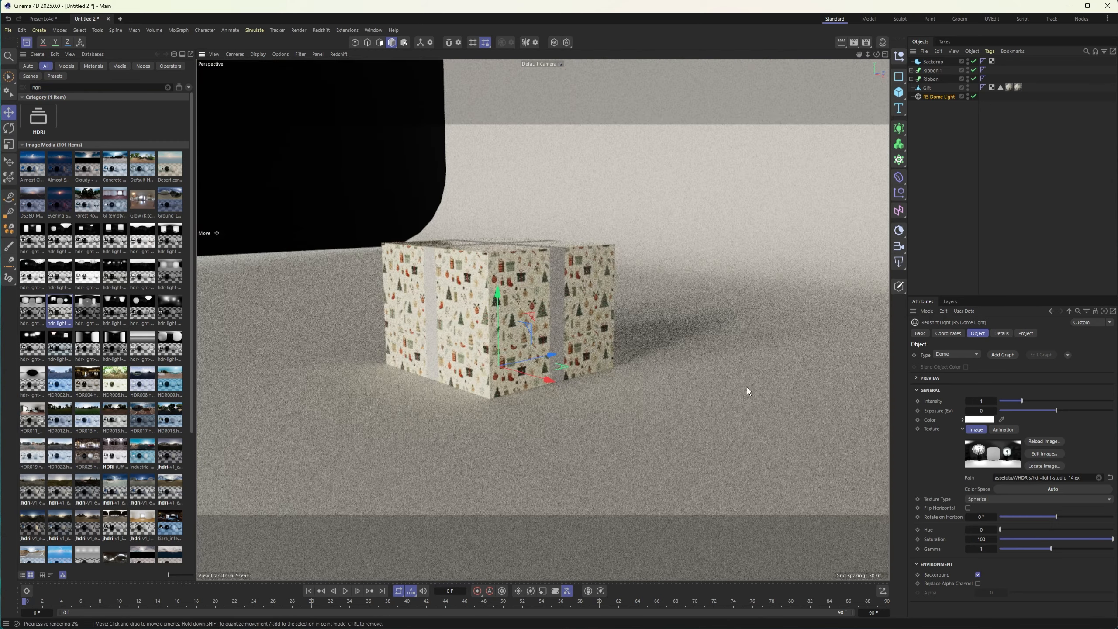
Step: Rotate the dome light's HDRI on the horizon to about -74° so the light comes from another side
drag(1060, 516, 1033, 512)
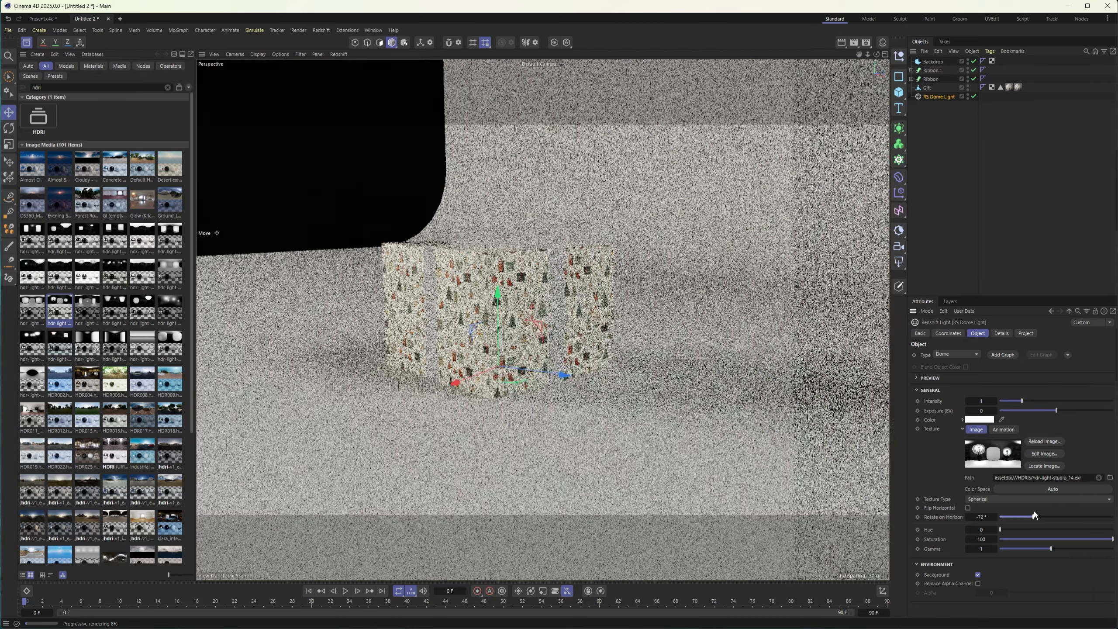
alt+drag(548, 358, 590, 359)
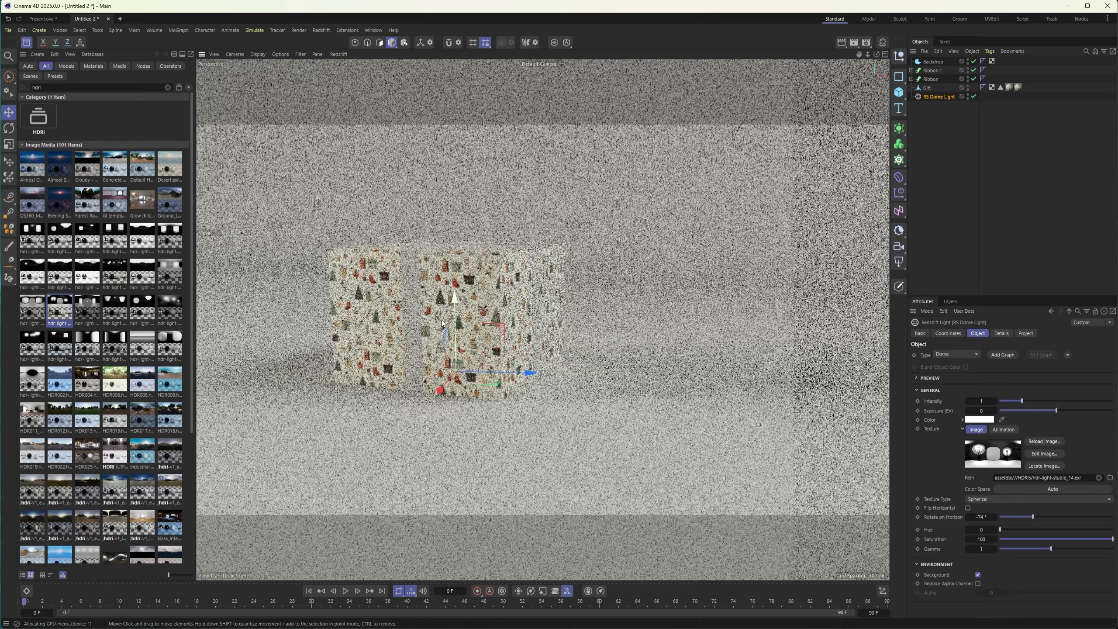
alt+drag(372, 298, 388, 319)
Step: Stop the Redshift IPR preview and close the asset browser
click(339, 54)
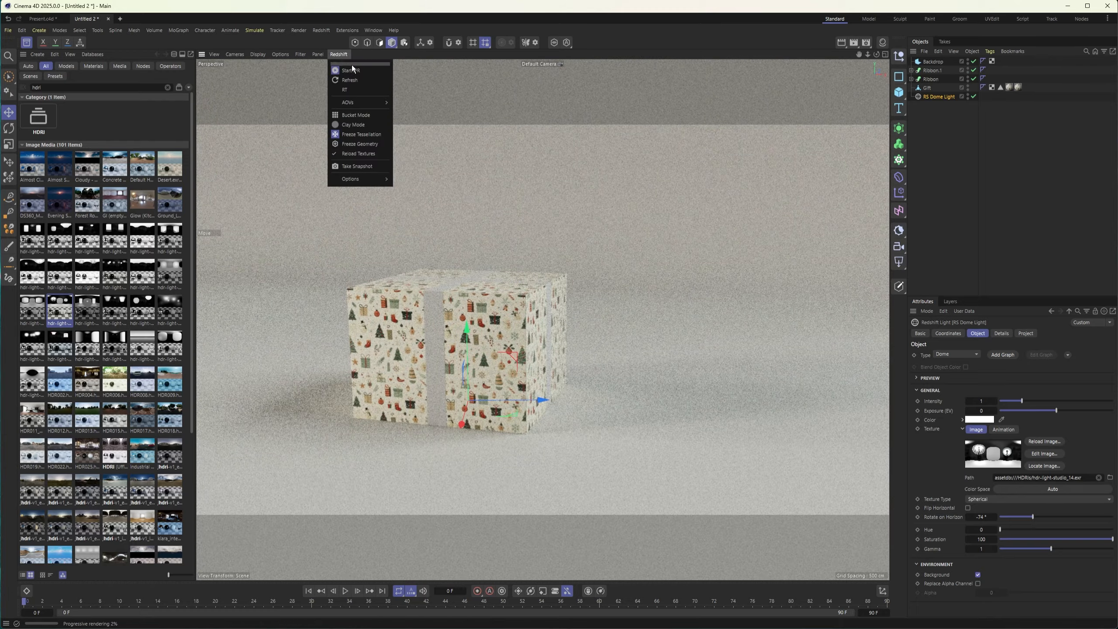
click(352, 69)
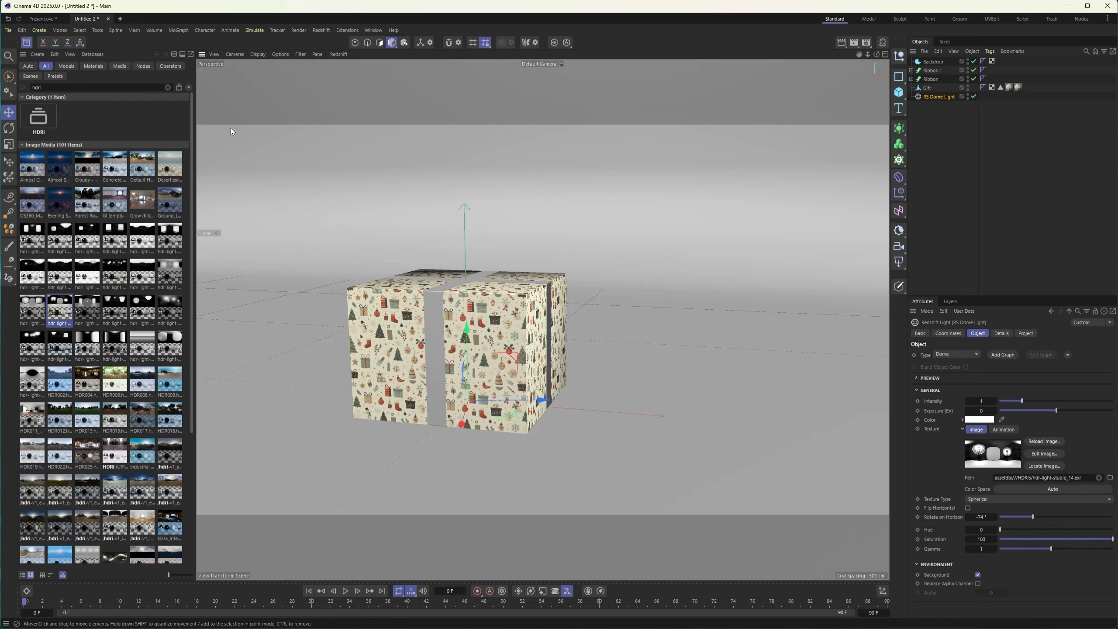
click(26, 43)
scroll(550, 350, down, 5)
alt+drag(552, 350, 526, 352)
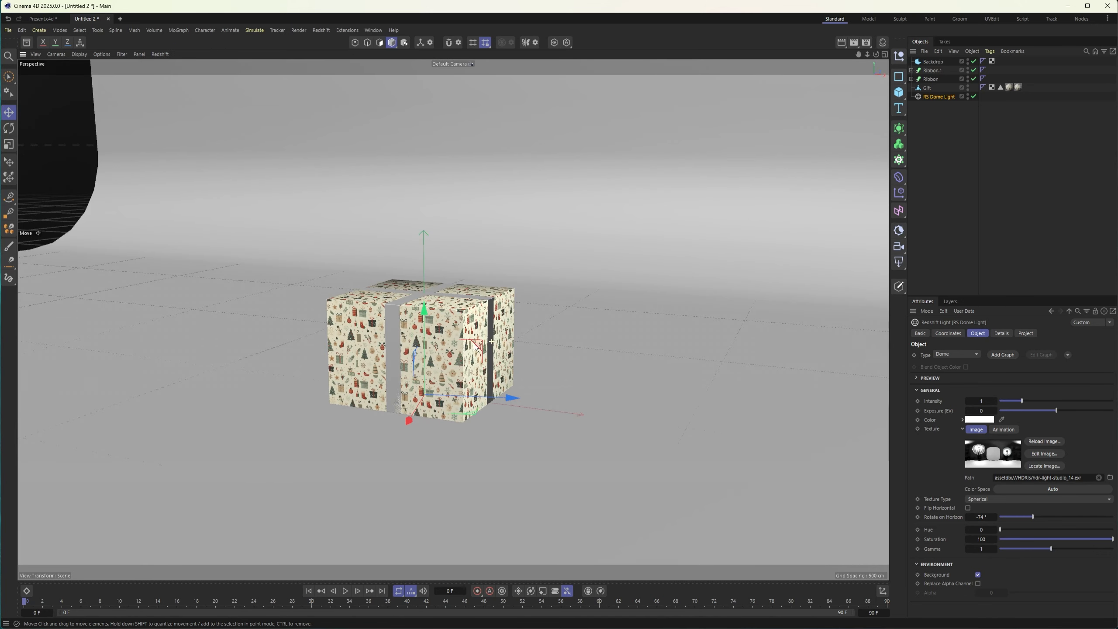
Step: Add a Redshift Area Light and give it a target tag with a target null
click(900, 262)
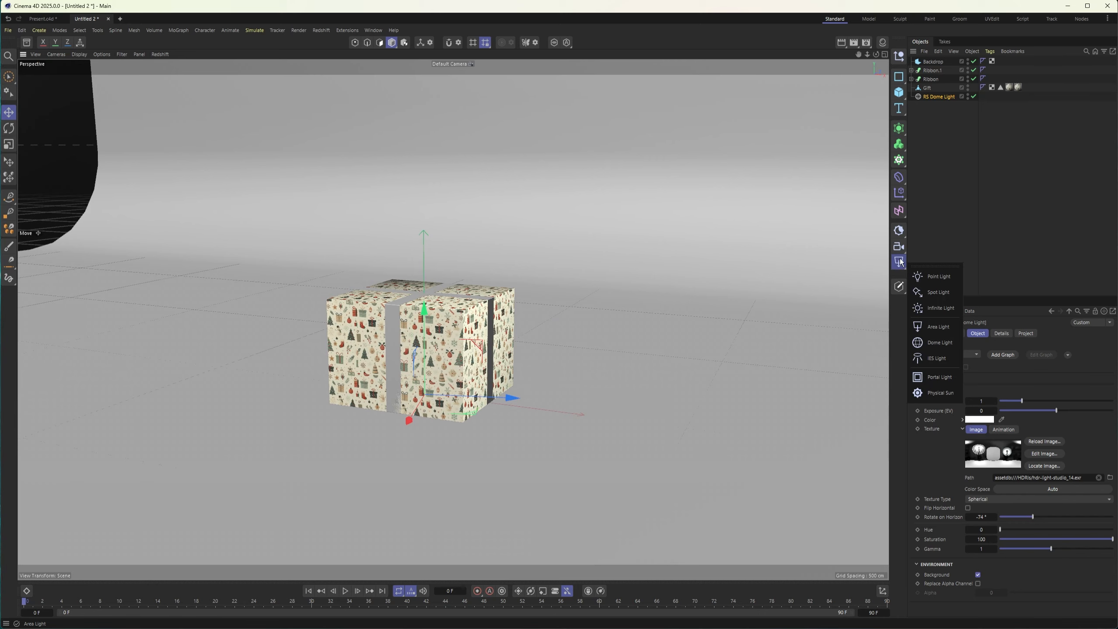
click(936, 326)
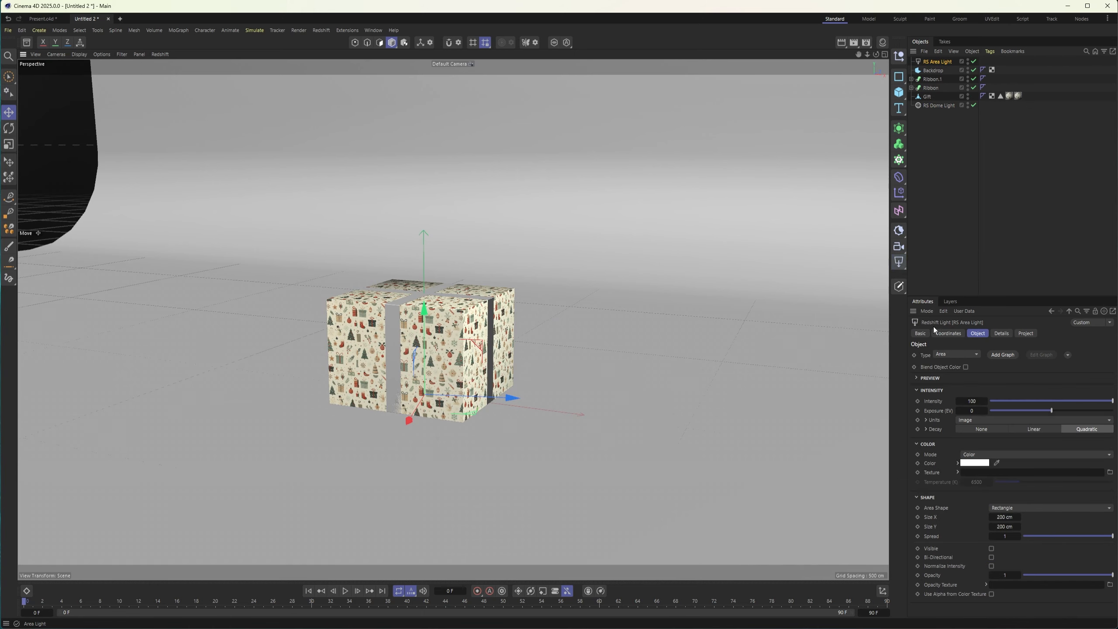
alt+drag(433, 368, 358, 375)
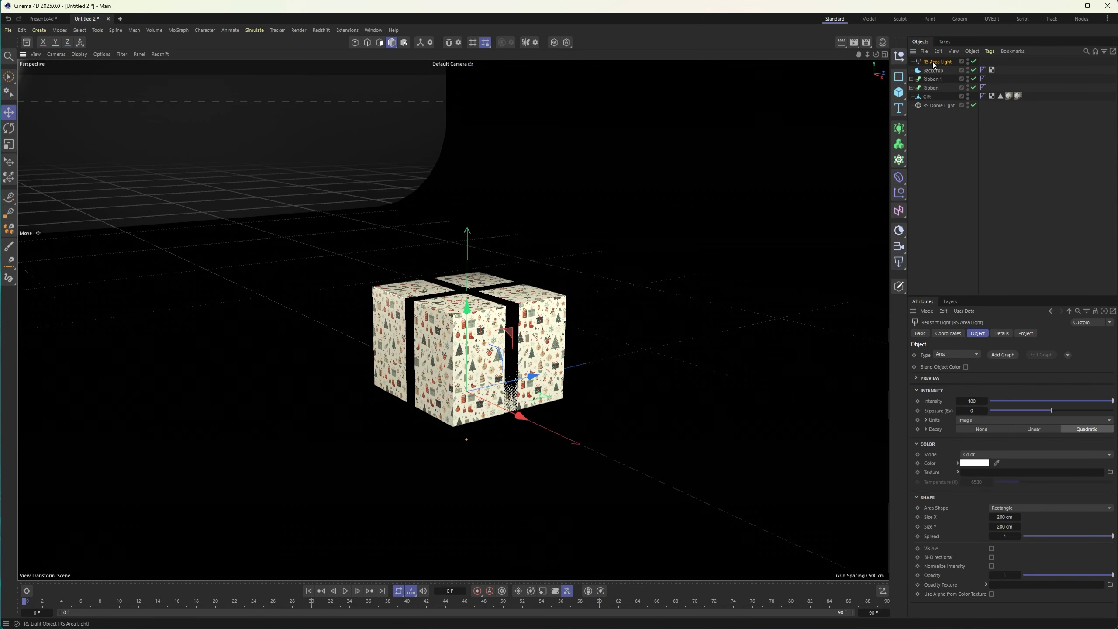
click(1068, 356)
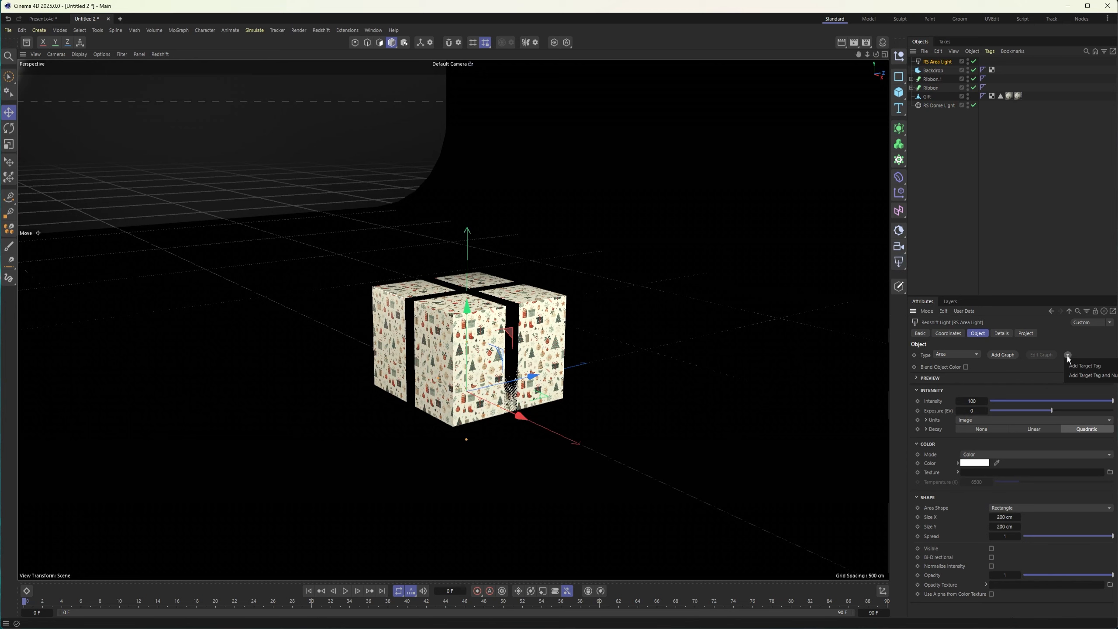
click(1074, 378)
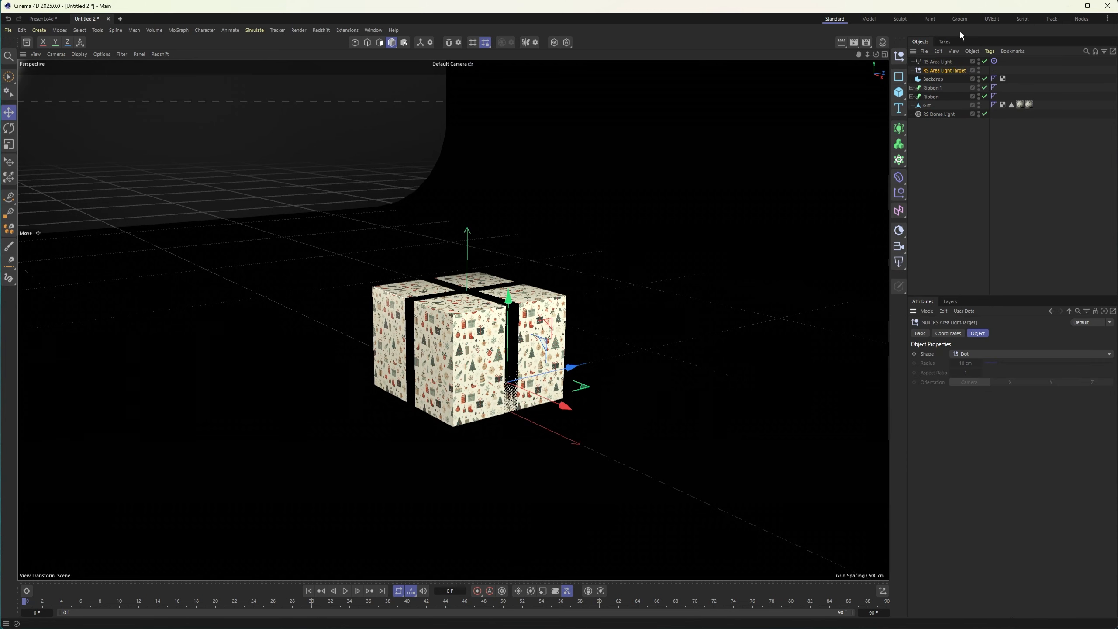
alt+drag(503, 360, 418, 352)
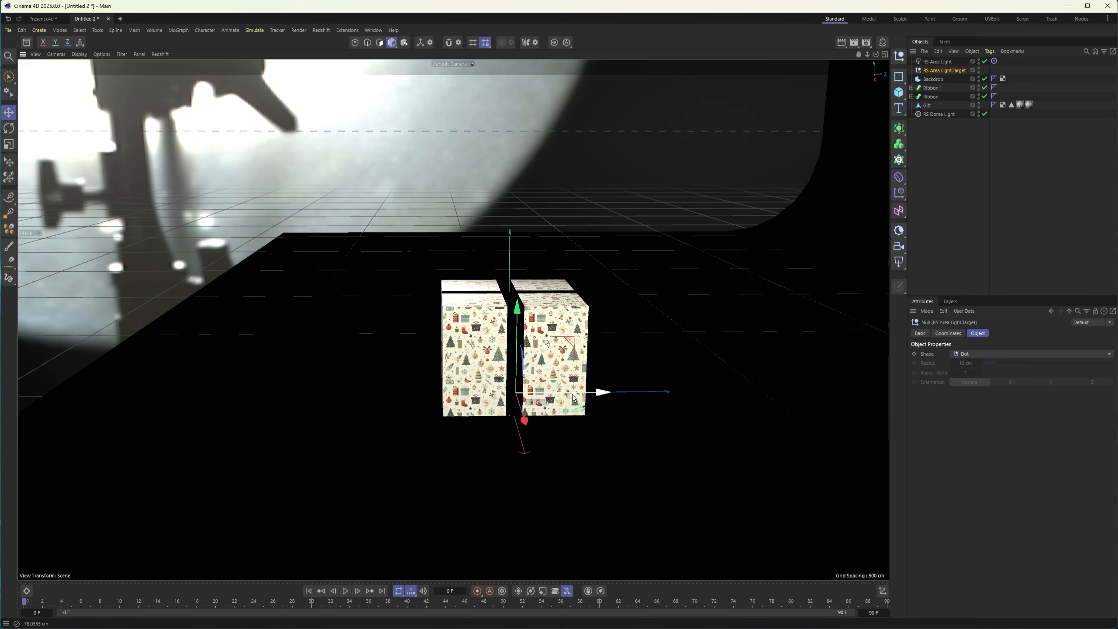
Step: Move the area light up and out to one side of the gift so it shines down on the box
alt+drag(526, 414, 524, 351)
alt+middle_drag(524, 349, 642, 375)
alt+drag(642, 375, 680, 359)
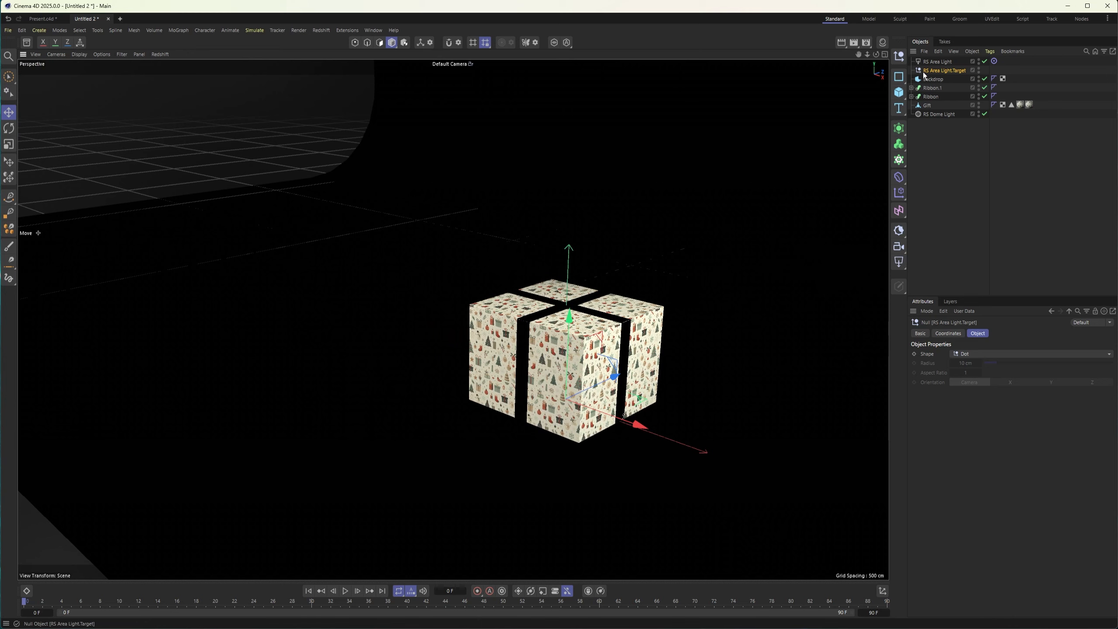
click(937, 61)
drag(595, 388, 413, 152)
alt+drag(470, 280, 483, 283)
drag(590, 211, 515, 224)
alt+right_drag(573, 273, 543, 271)
alt+drag(543, 271, 520, 333)
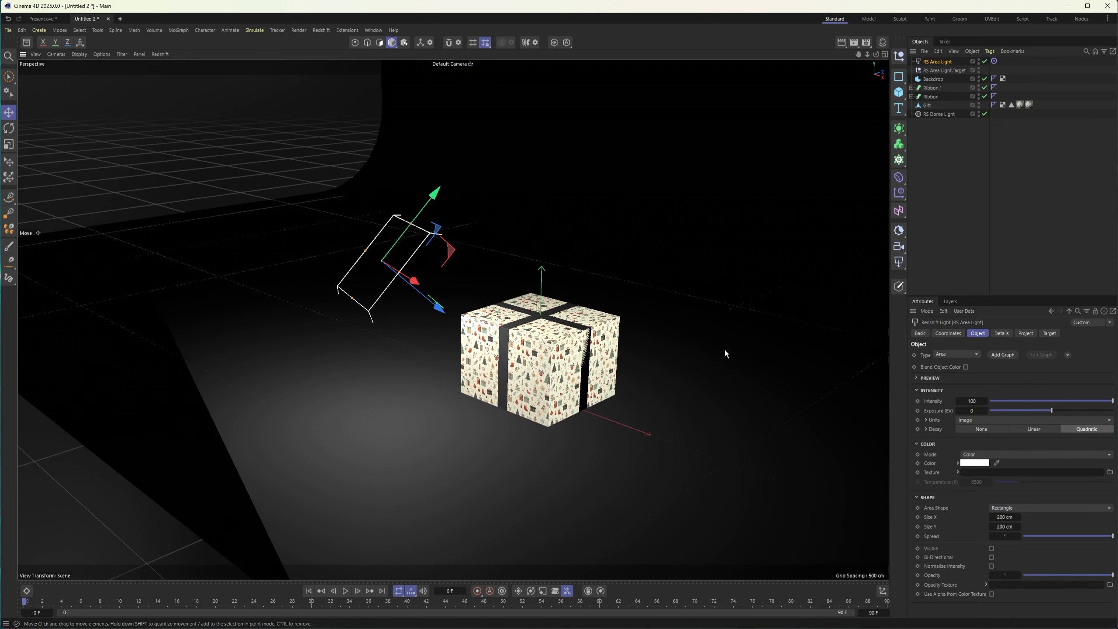
Step: Turn off the area light's viewport Illumination preview and start the Redshift IPR render
click(914, 379)
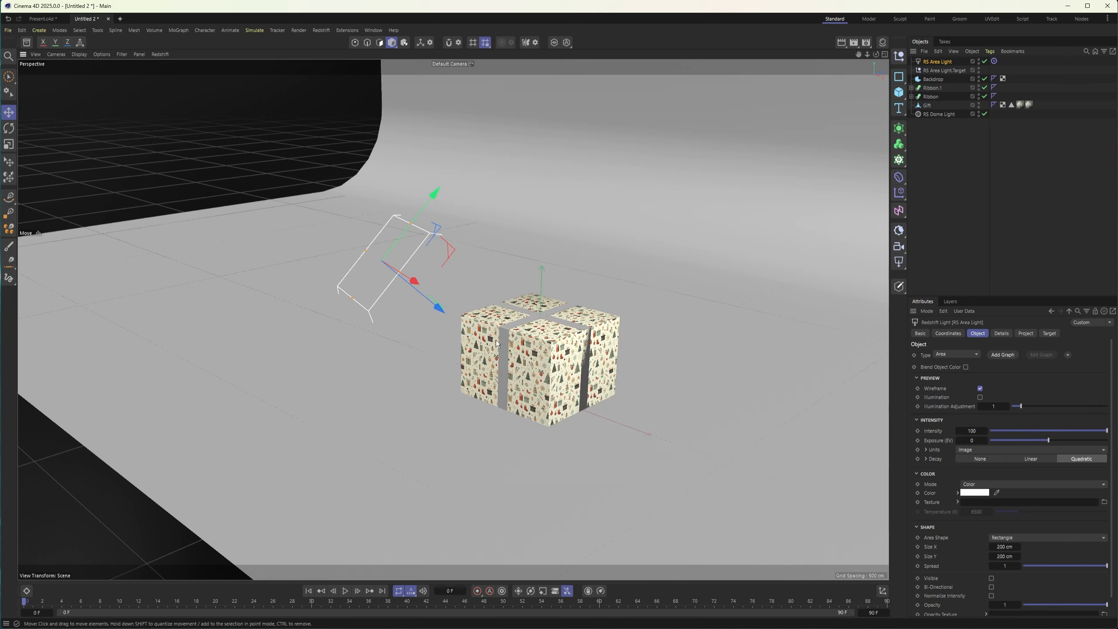
scroll(466, 342, down, 5)
alt+drag(430, 342, 279, 110)
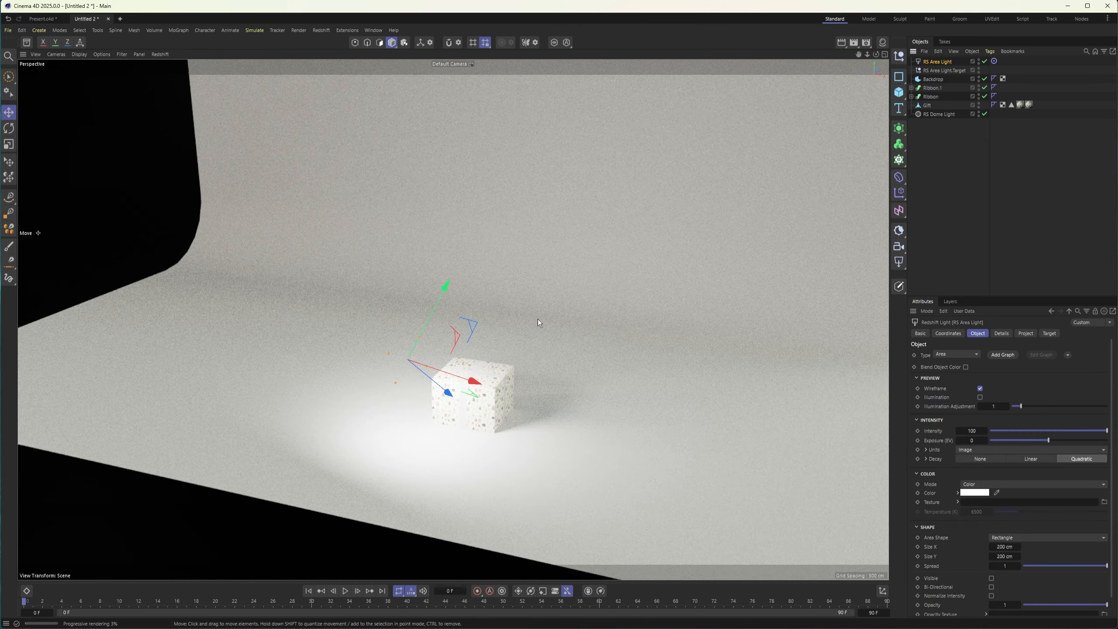
Step: Move the area light farther away from the gift and frame the box close up from a three-quarter angle
drag(442, 399, 273, 281)
alt+right_drag(484, 411, 616, 374)
alt+drag(468, 416, 508, 393)
alt+right_drag(509, 393, 572, 389)
alt+drag(511, 412, 443, 418)
alt+middle_drag(443, 418, 470, 387)
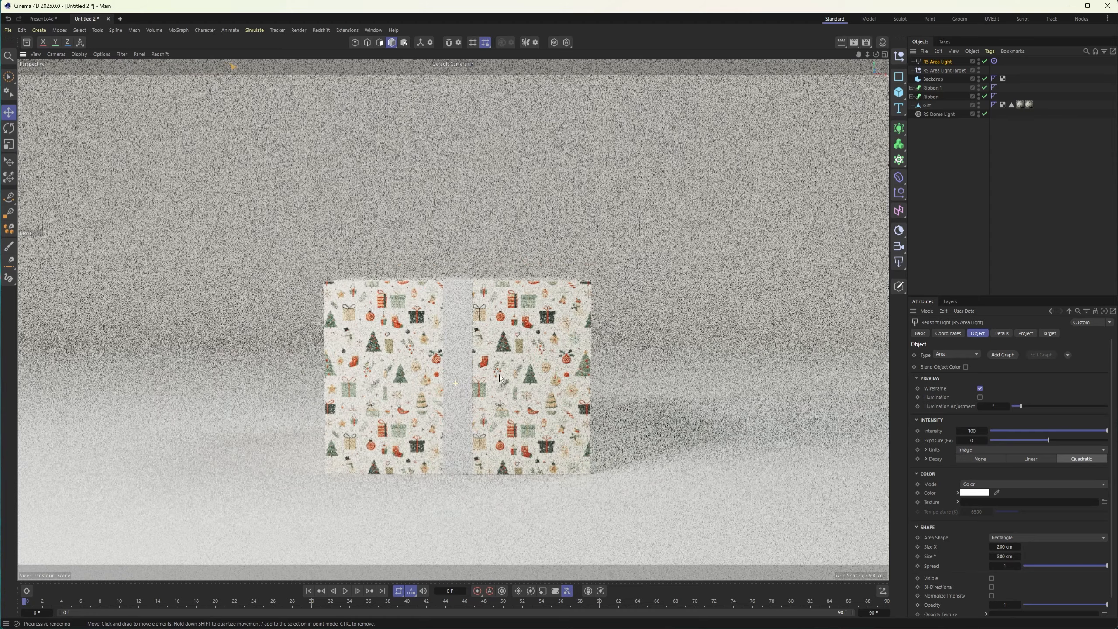
alt+right_drag(471, 385, 520, 378)
alt+drag(519, 378, 442, 409)
alt+middle_drag(599, 395, 482, 371)
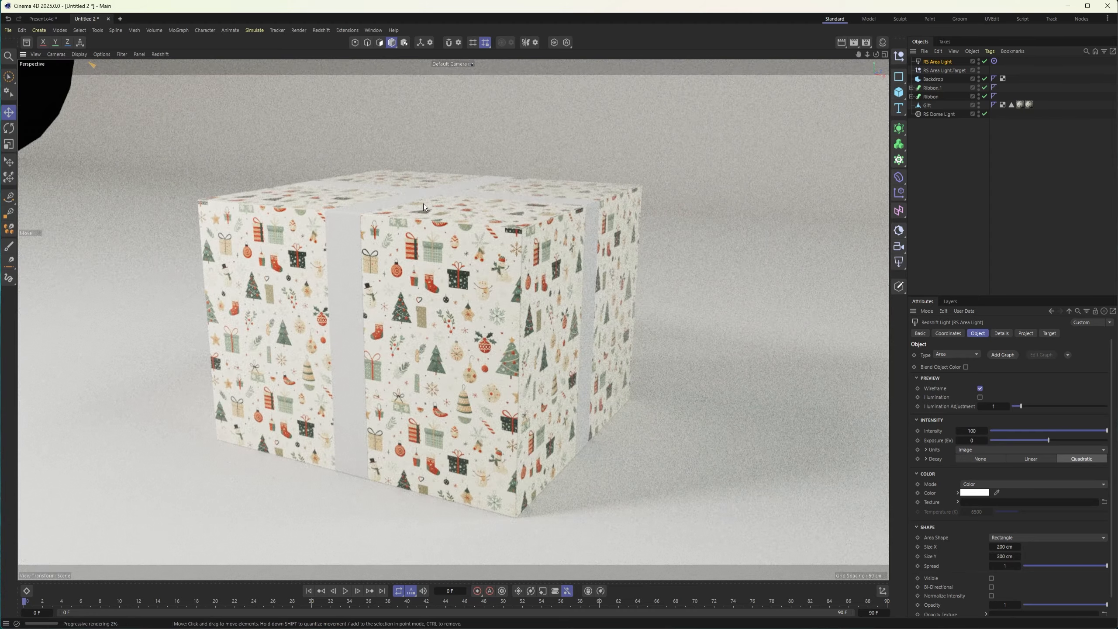
Step: Stop the Redshift IPR preview and add a Redshift camera at the current view
click(159, 55)
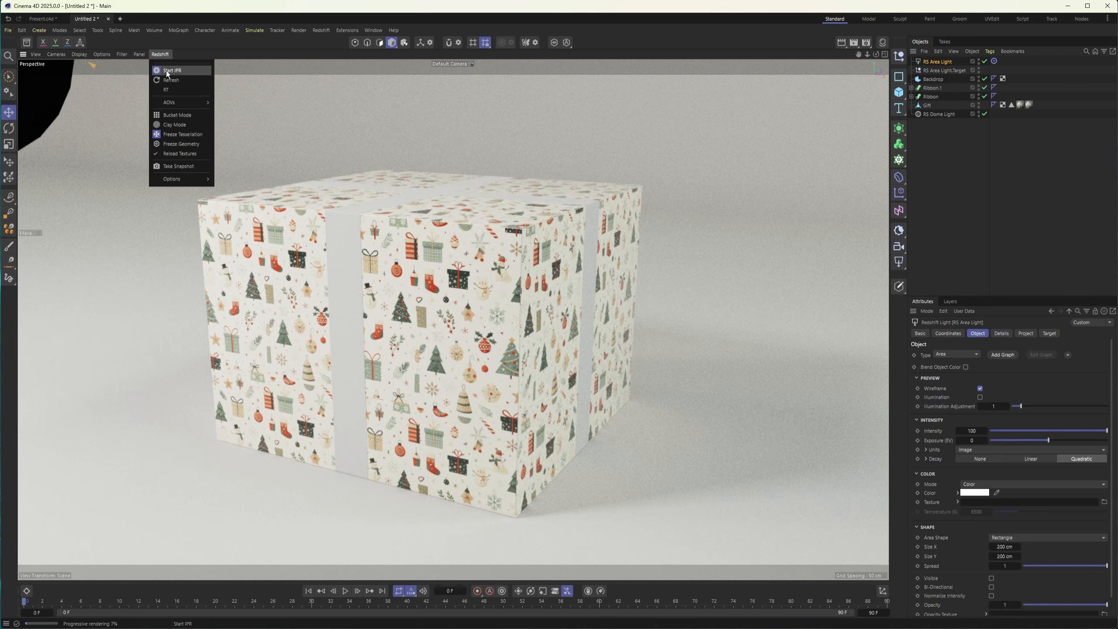
click(168, 69)
click(694, 324)
drag(512, 435, 181, 325)
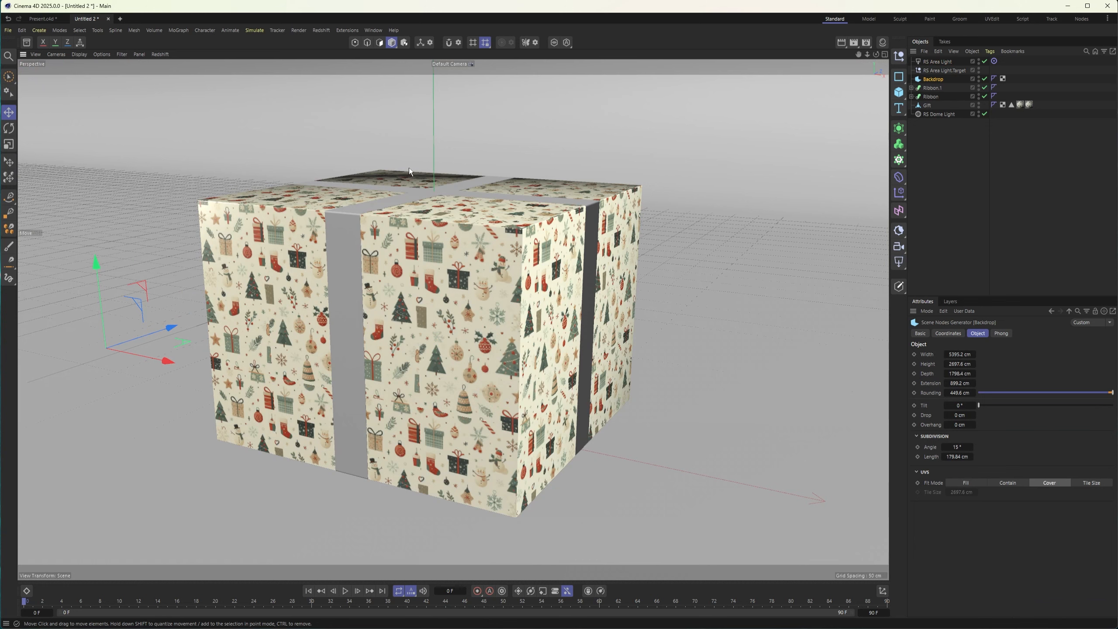
click(452, 254)
click(902, 248)
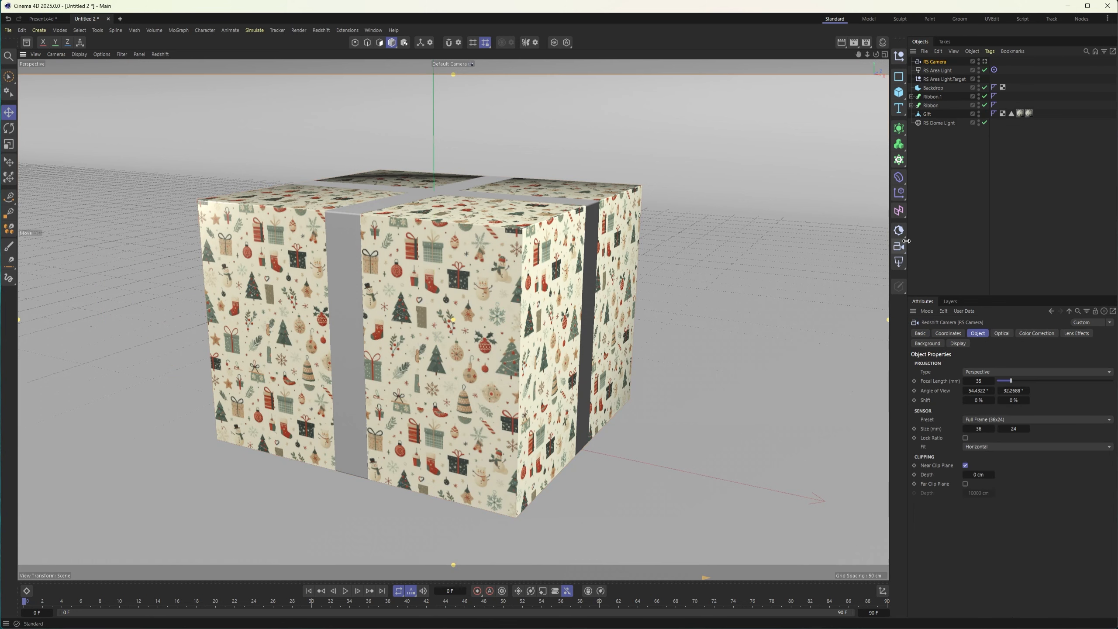
Step: Lock the new RS Camera with a Protection tag and look through it
right_click(942, 63)
mouse_move(968, 178)
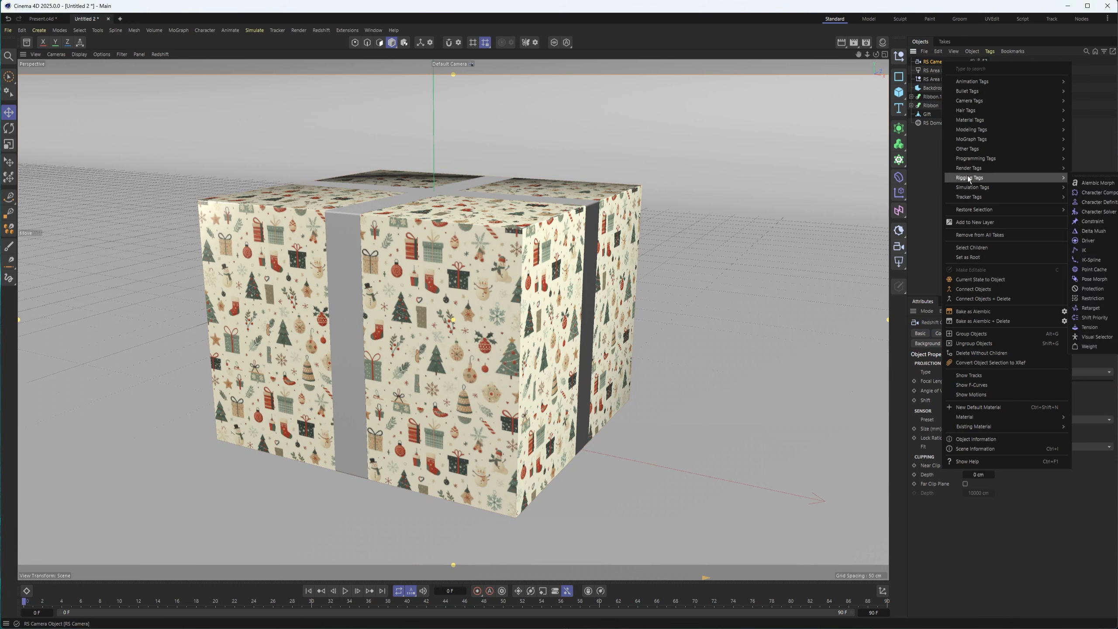
click(1093, 288)
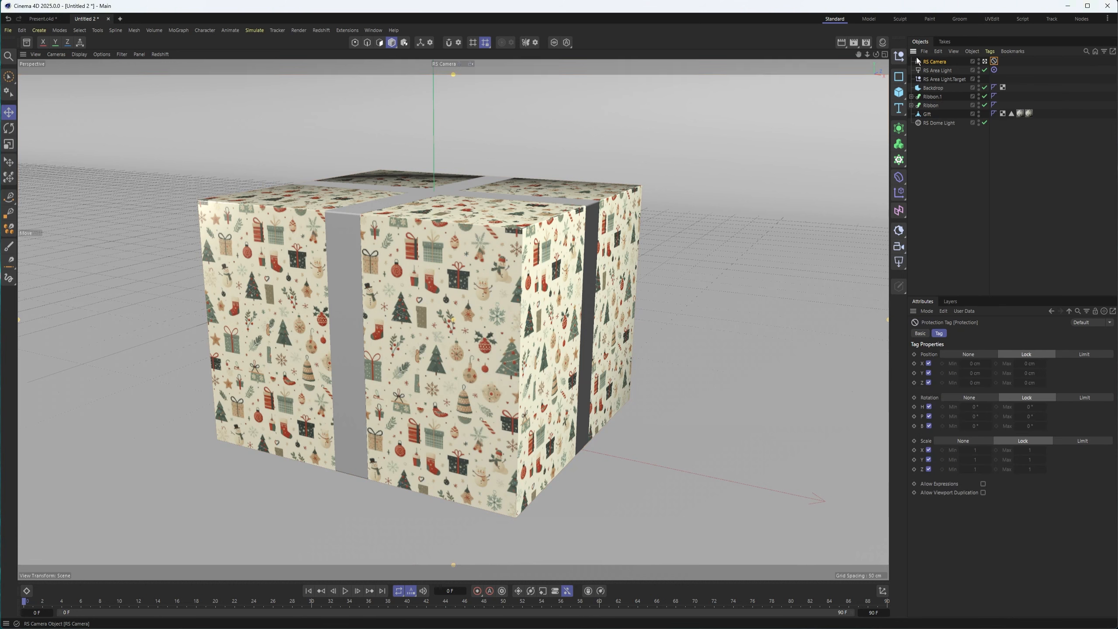
Step: Place the RS Camera at the end of the object hierarchy and restart the Redshift IPR preview
drag(926, 157, 926, 152)
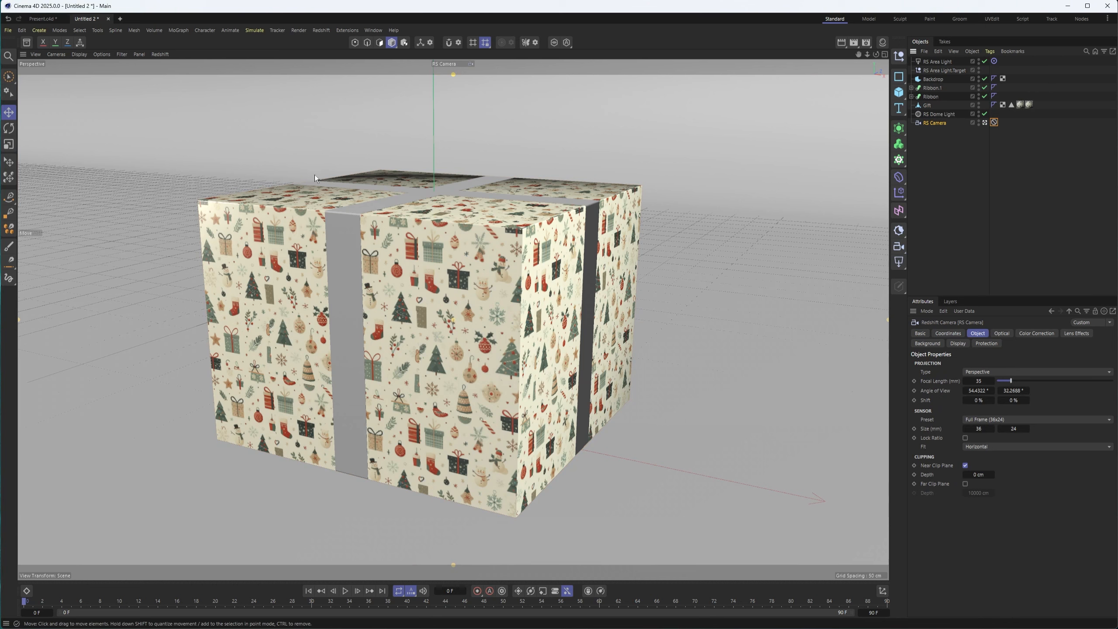
click(347, 245)
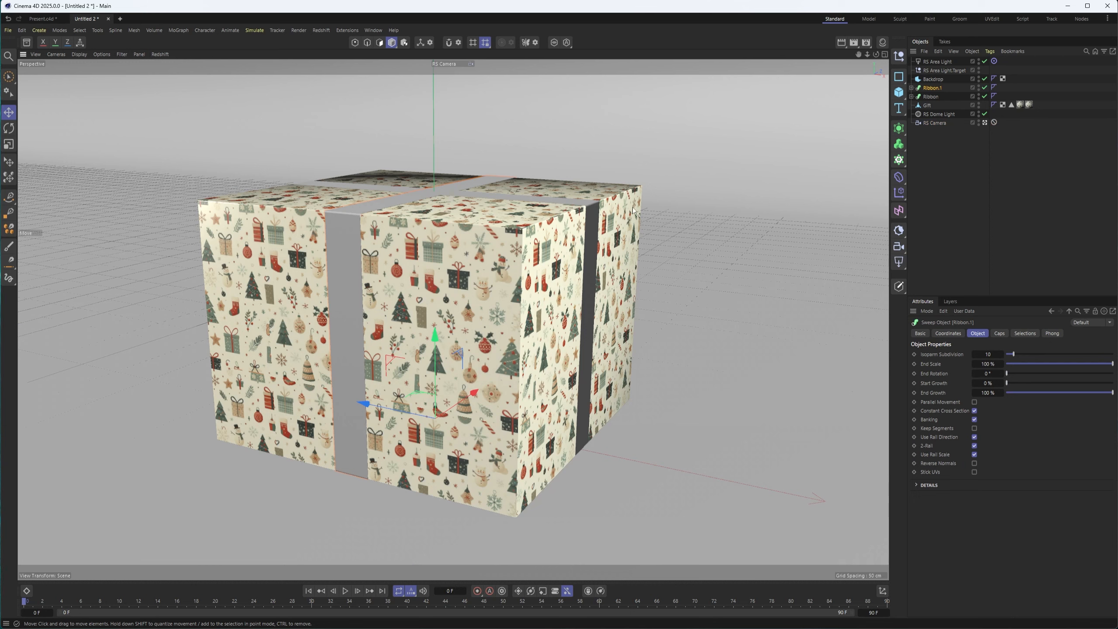
click(160, 55)
click(170, 70)
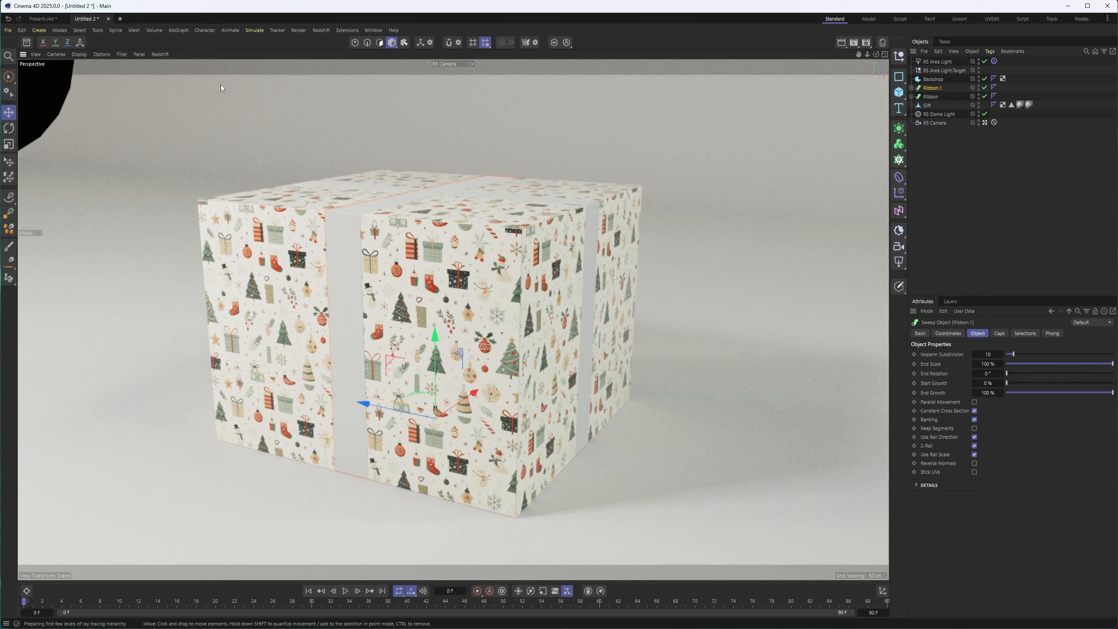
Step: Create a new Redshift standard material and dock its Node Editor beneath the viewport
click(882, 43)
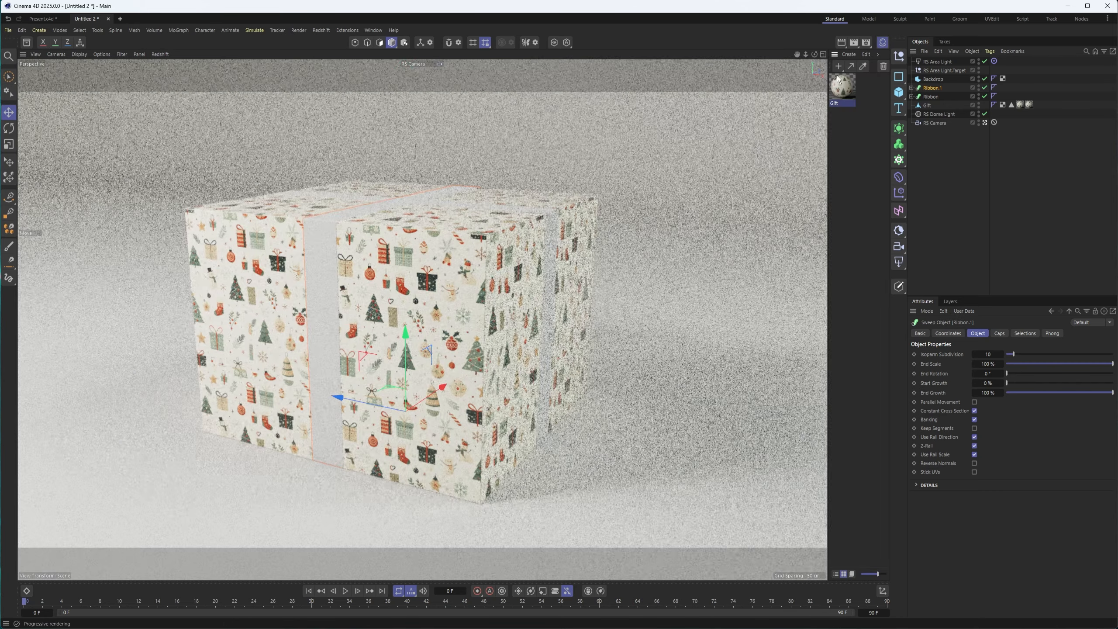
click(838, 66)
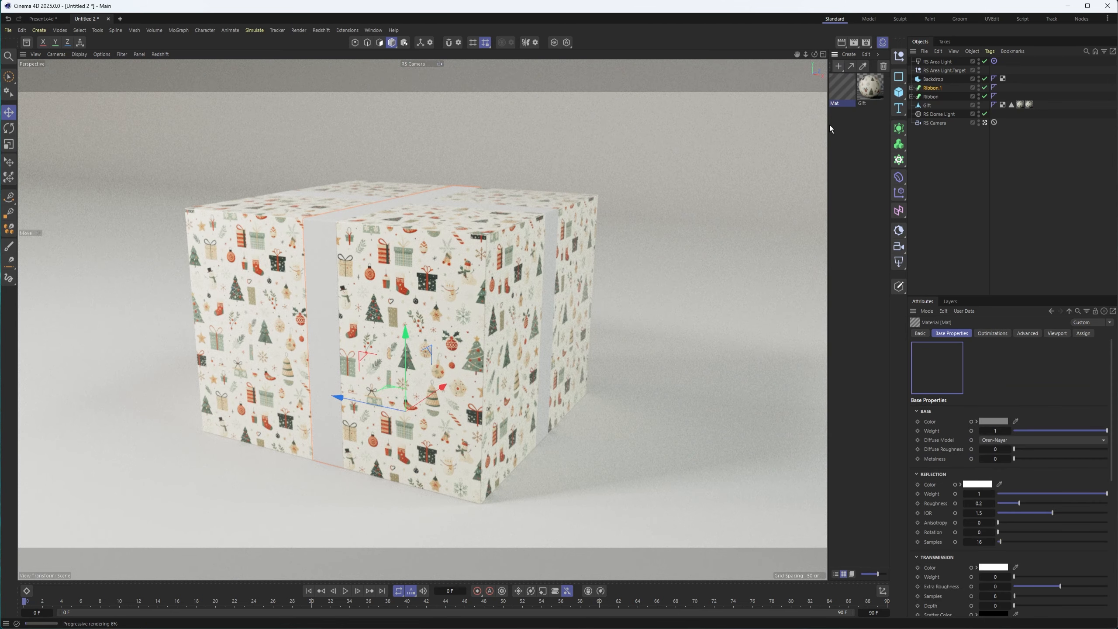
double_click(840, 101)
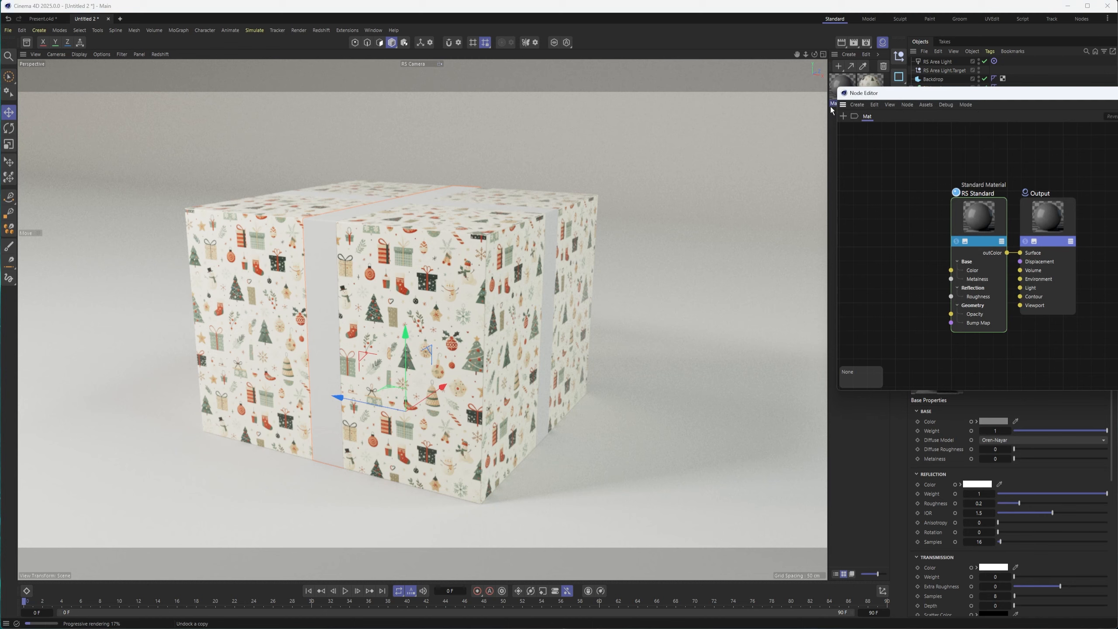
drag(738, 625, 768, 582)
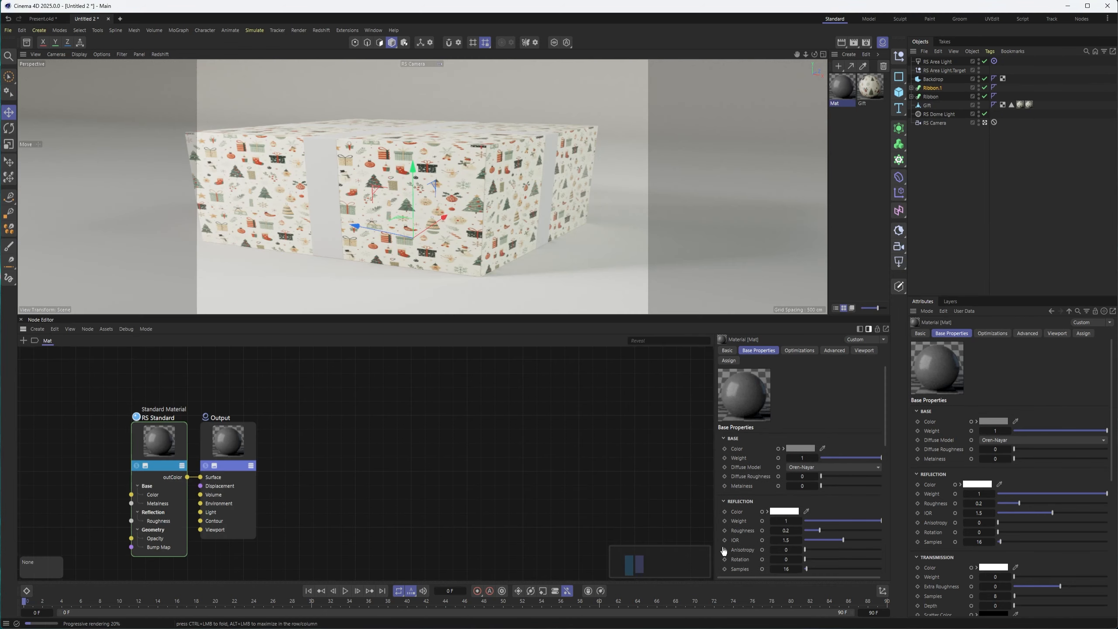
Step: Rename the new material Ribobon and apply it to both ribbon sweeps
double_click(837, 104)
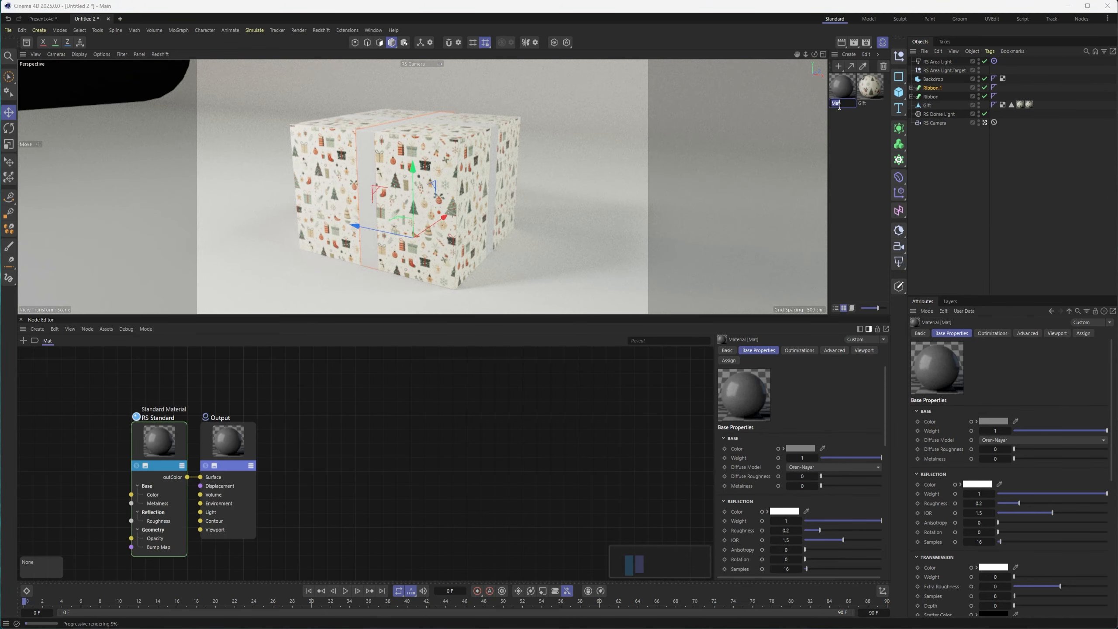
text(Ribobon)
key(Return)
drag(838, 104, 934, 88)
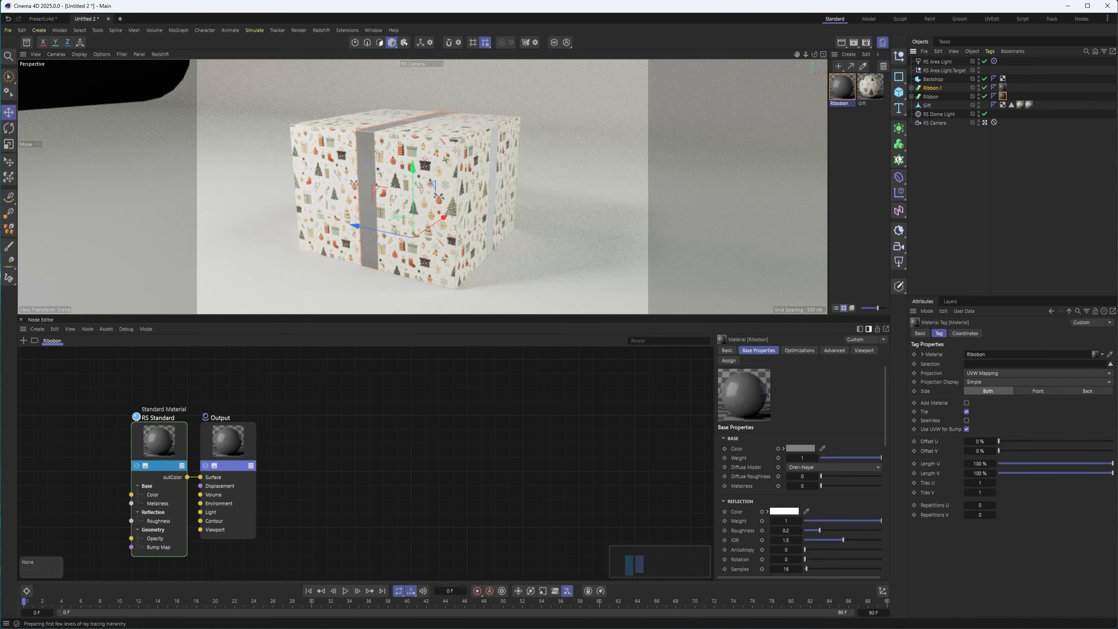
Step: Reposition the Output and RS Standard nodes and set the ribbon material's metalness to 1
drag(228, 440, 431, 434)
drag(167, 447, 343, 397)
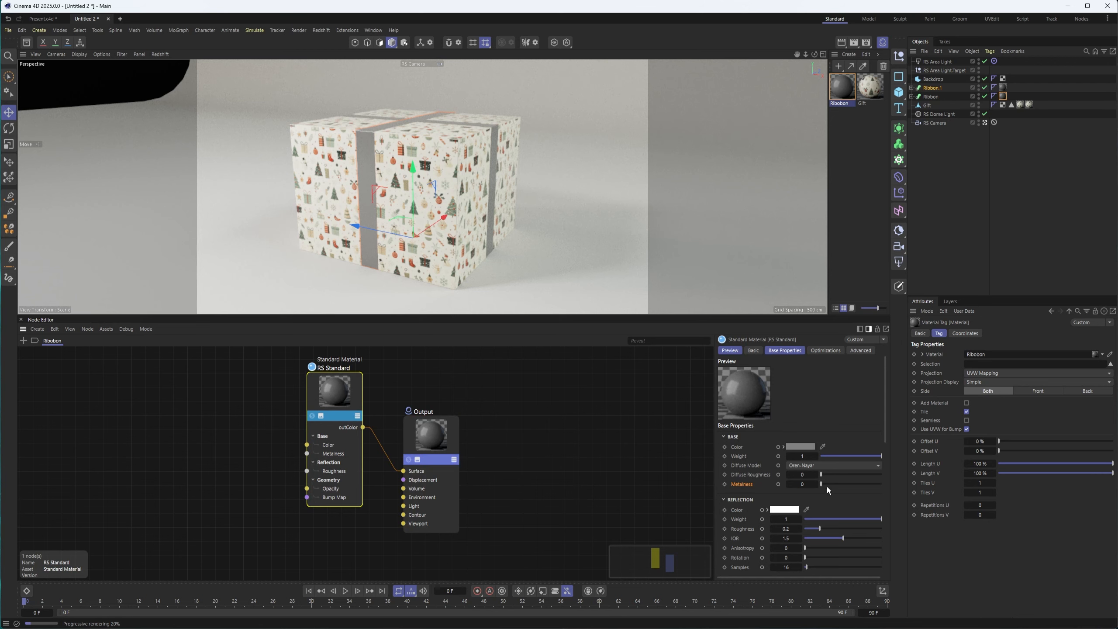
drag(822, 484, 985, 480)
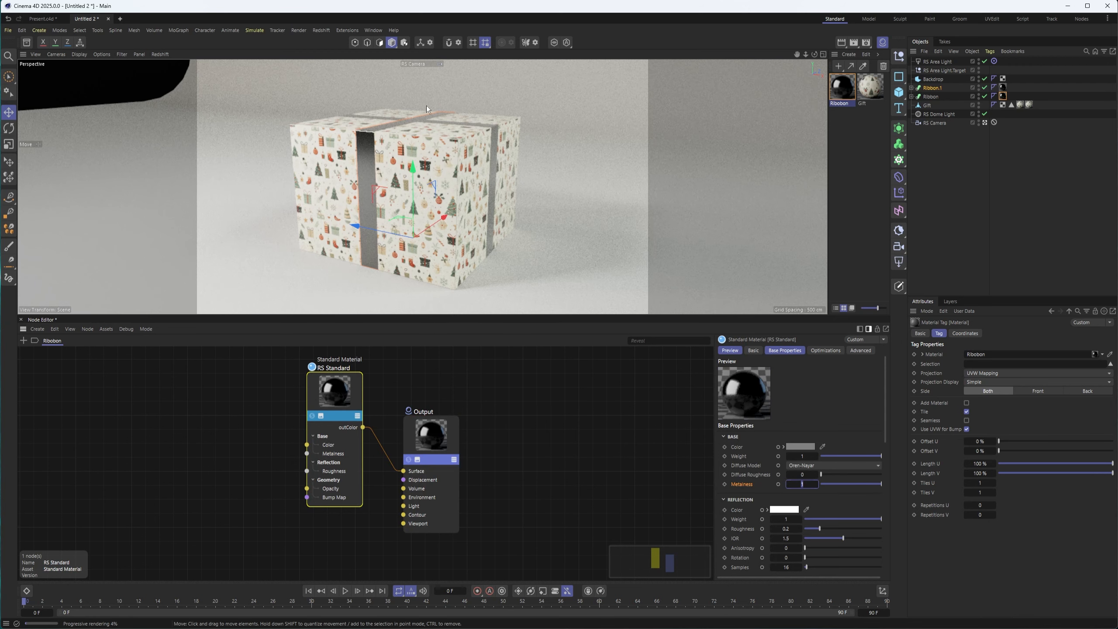
Step: Set the ribbon material's base color to a red with hue 0° and value 78%
click(797, 446)
drag(714, 519, 762, 499)
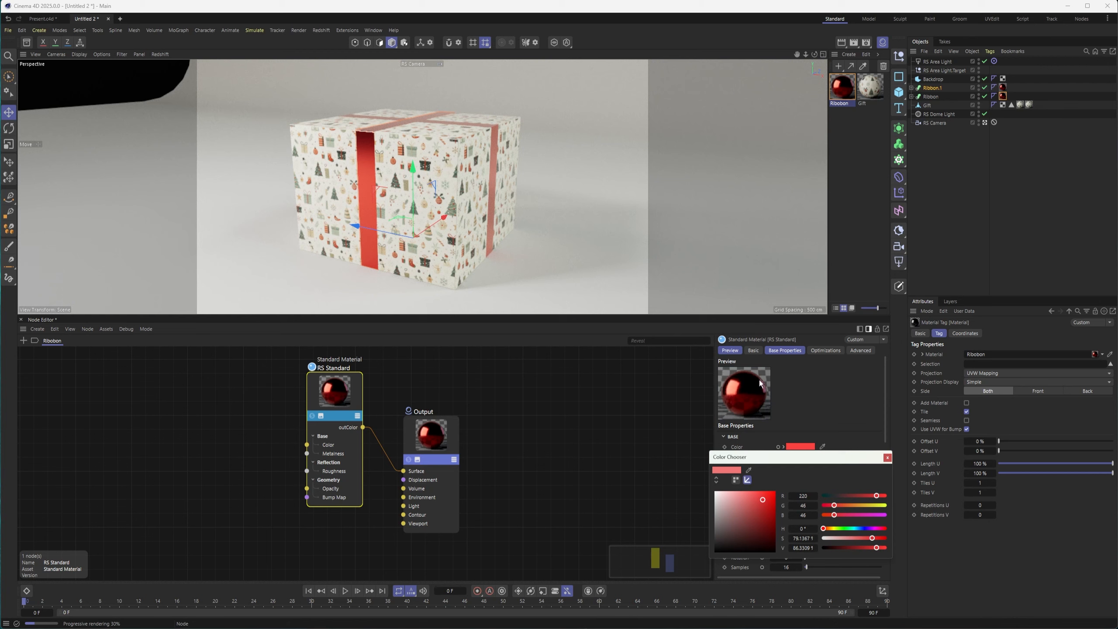
drag(743, 520, 859, 531)
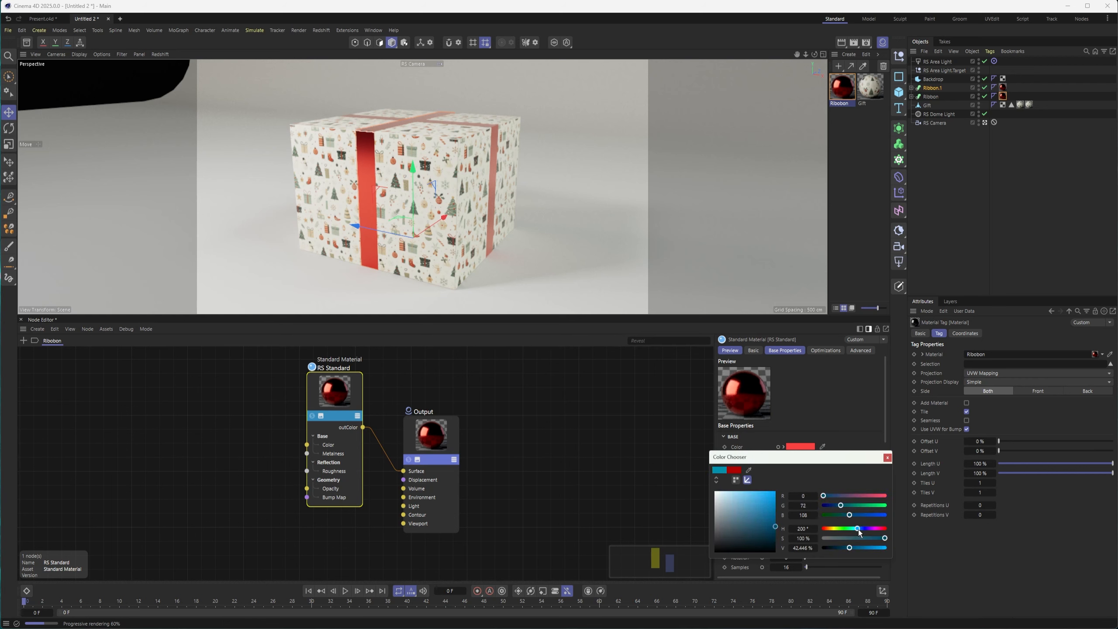
click(887, 458)
click(784, 447)
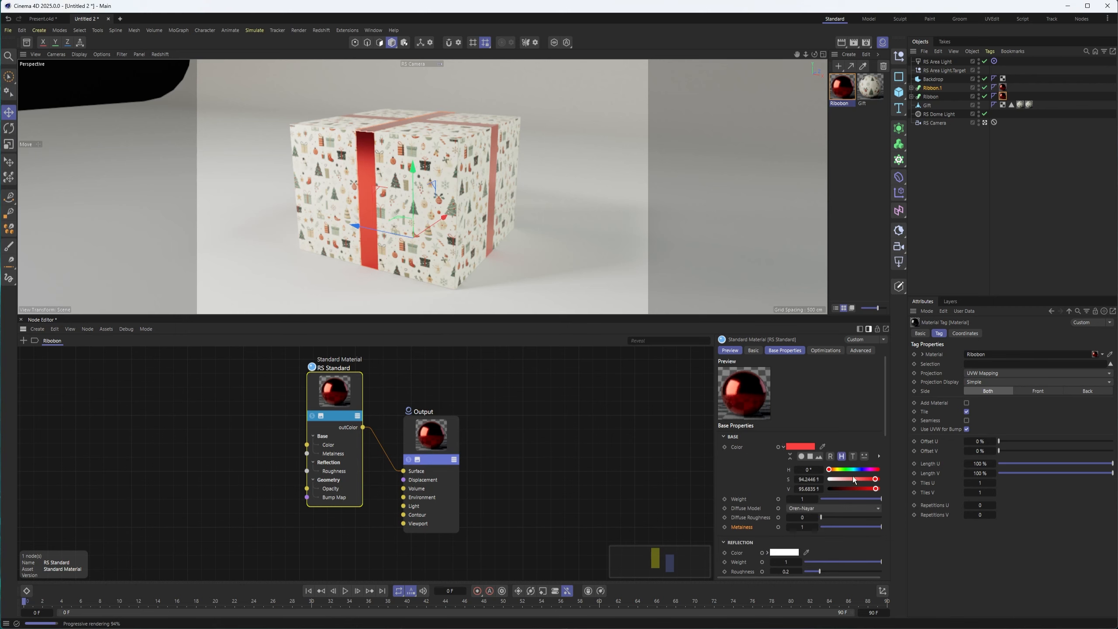
drag(847, 470, 867, 488)
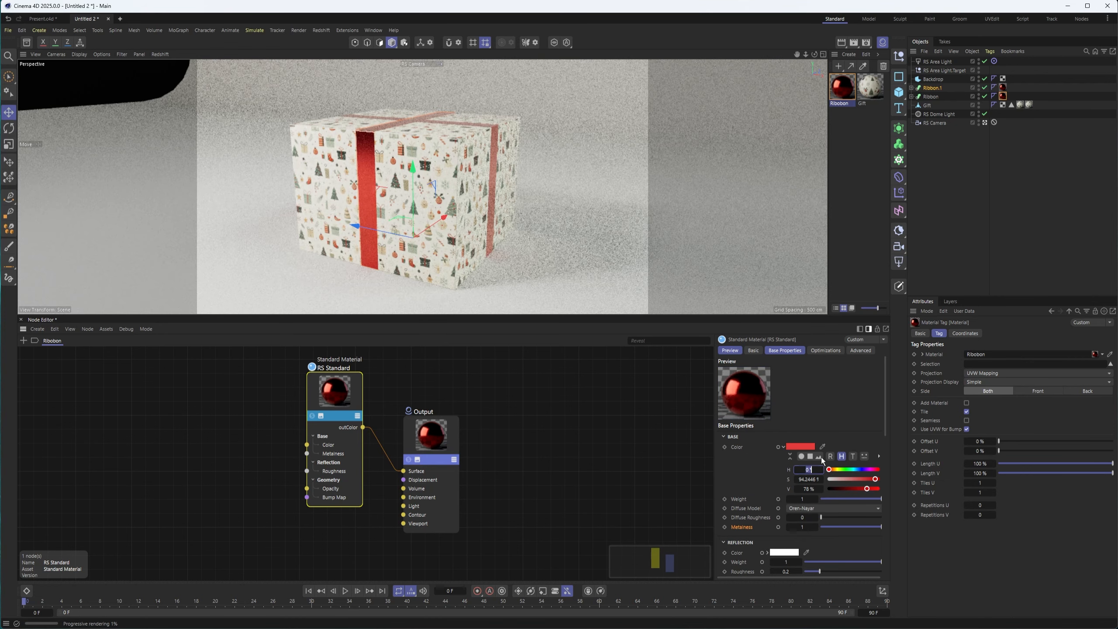
Step: Leave the camera view and sample the red of a wrapping-paper ornament as the ribbon's base color
click(985, 124)
alt+drag(426, 154, 396, 142)
scroll(395, 141, up, 10)
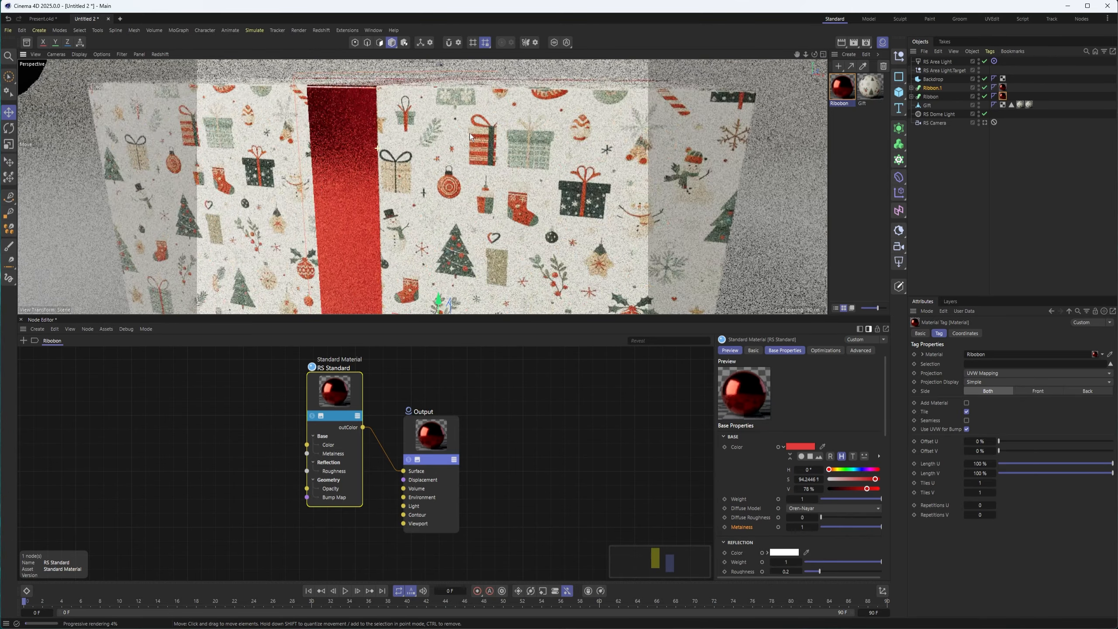
scroll(529, 193, up, 3)
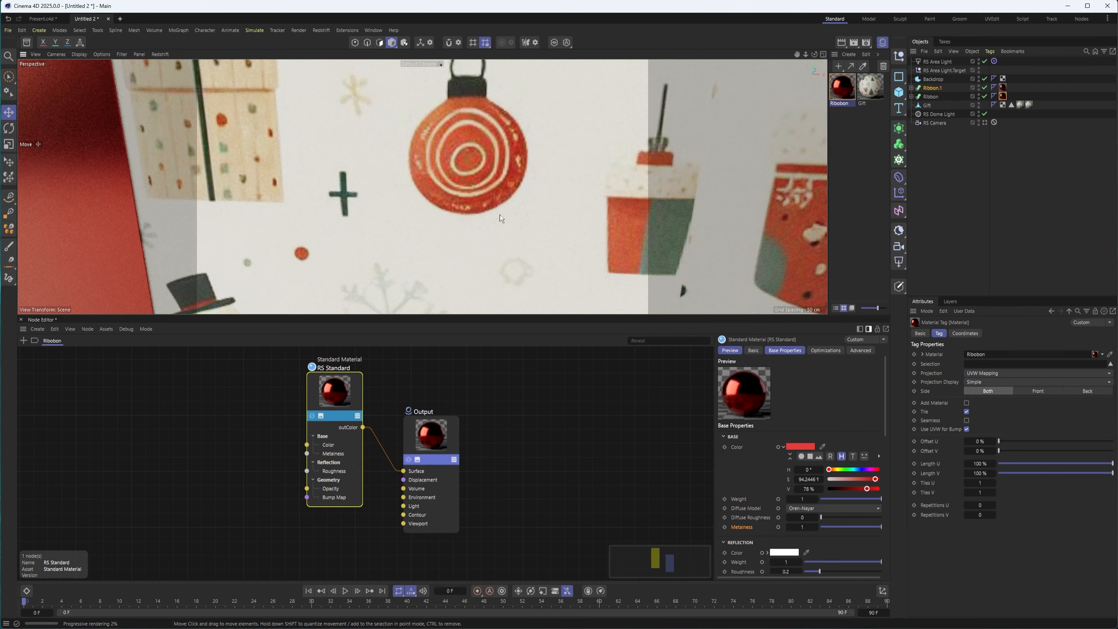
click(823, 448)
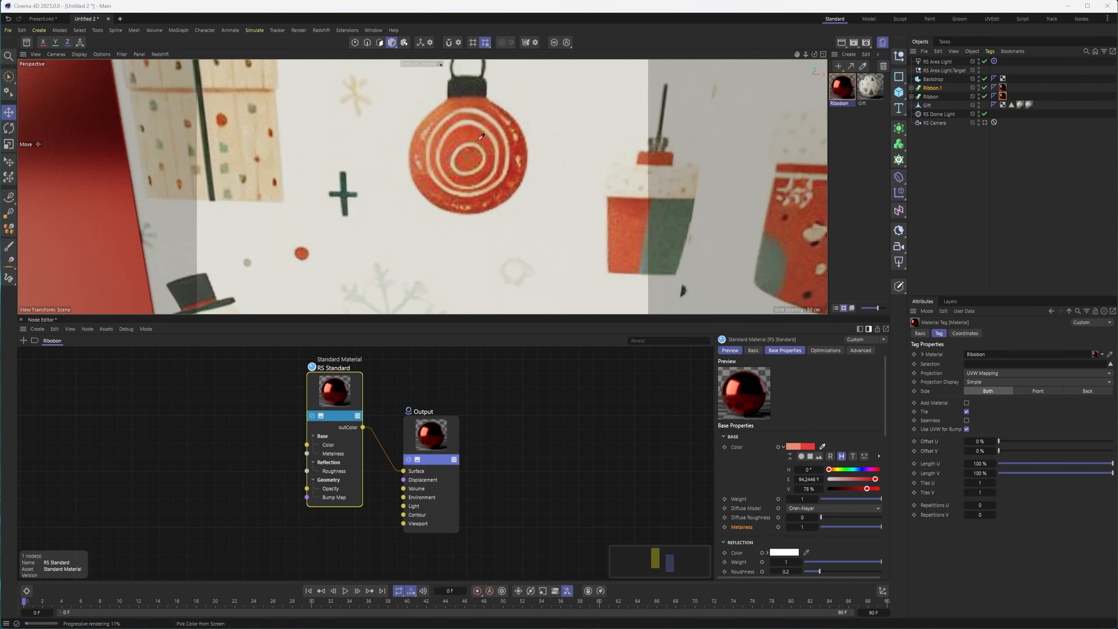
click(507, 177)
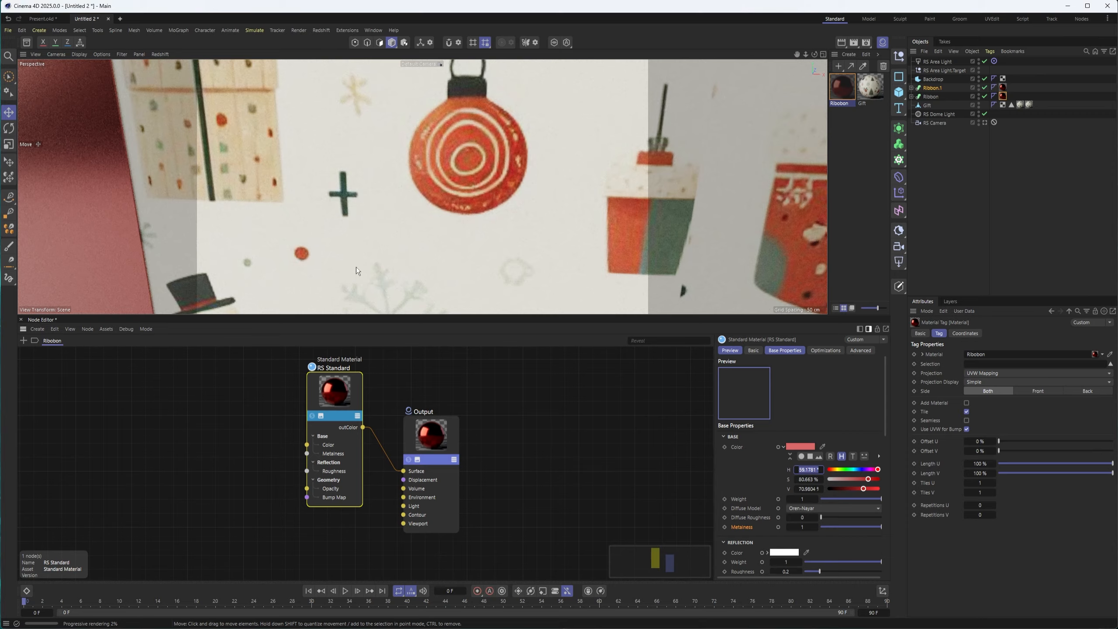
Step: Brighten the ribbon's base color by setting its saturation to 91% and value to 93%
alt+right_drag(444, 216, 356, 215)
alt+drag(438, 225, 403, 215)
alt+right_drag(403, 215, 362, 215)
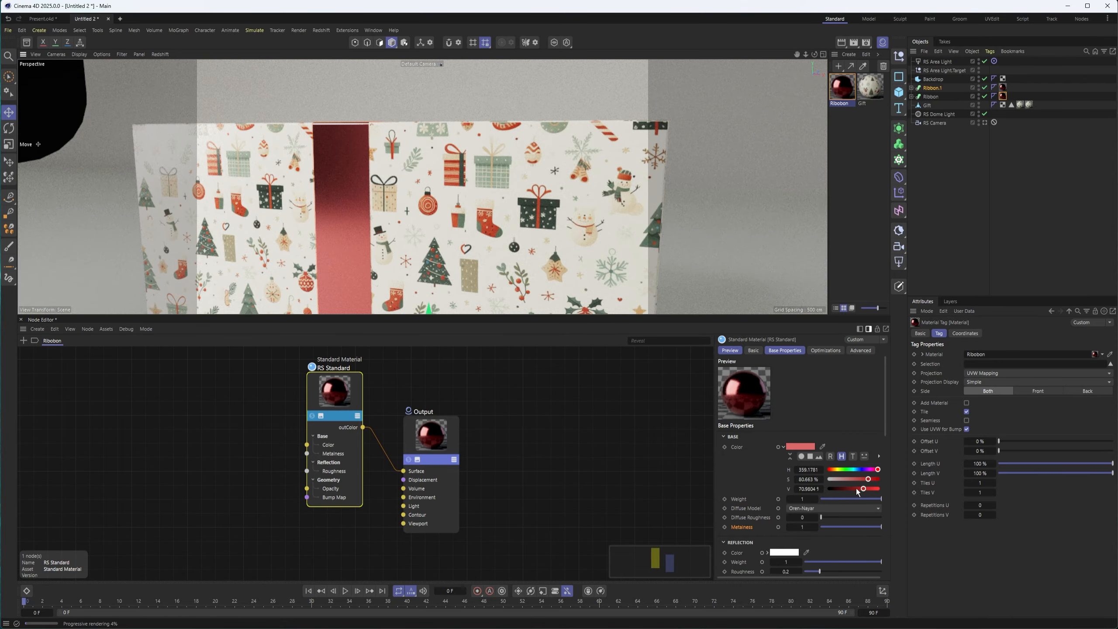
mouse_move(863, 492)
mouse_down()
mouse_move(878, 492)
mouse_move(874, 480)
mouse_up()
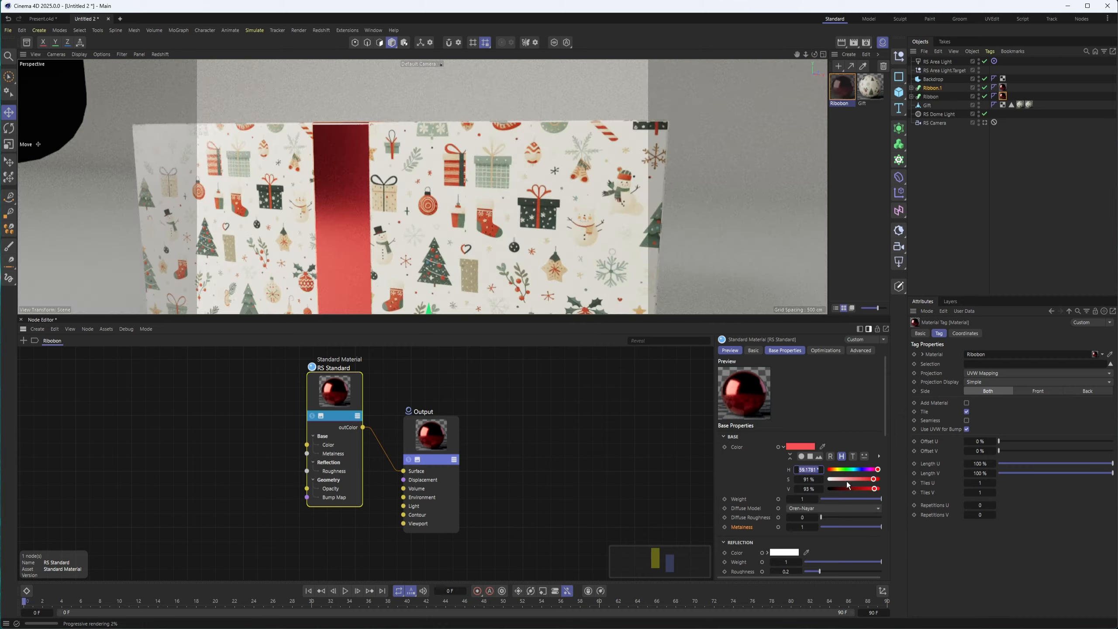
Step: Move the Output and RS Standard nodes over to make room for more nodes ahead of the ribbon material
mouse_move(452, 196)
alt+mouse_down()
mouse_move(451, 207)
mouse_move(465, 196)
alt+mouse_up()
scroll(450, 200, down, 4)
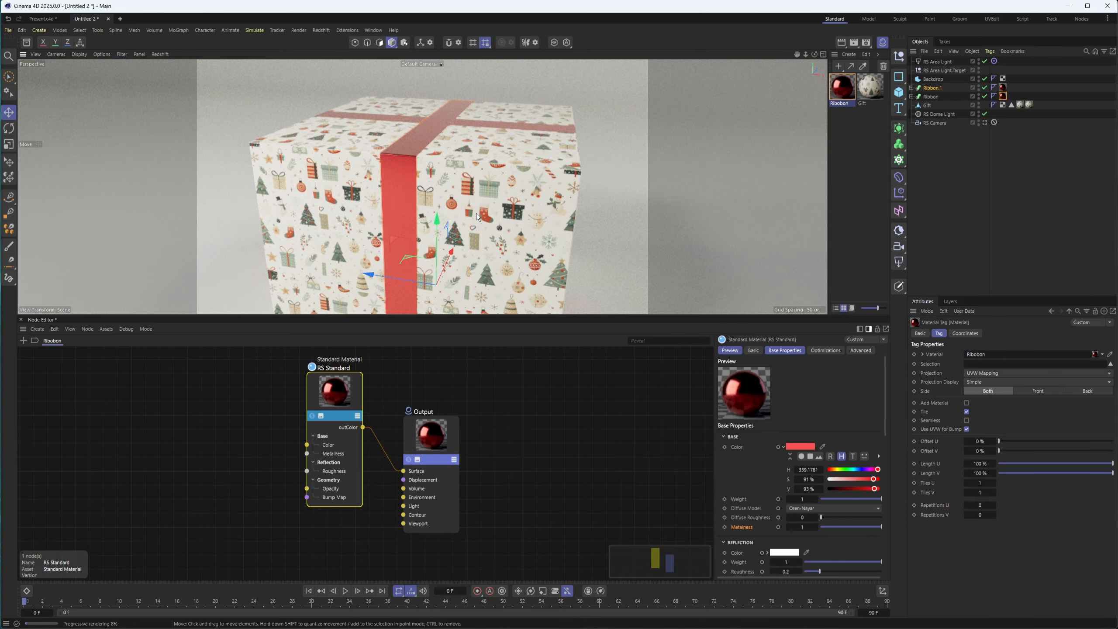
mouse_move(498, 195)
alt+mouse_down()
mouse_move(567, 208)
mouse_move(444, 185)
mouse_move(499, 188)
alt+mouse_up()
drag(443, 441, 619, 419)
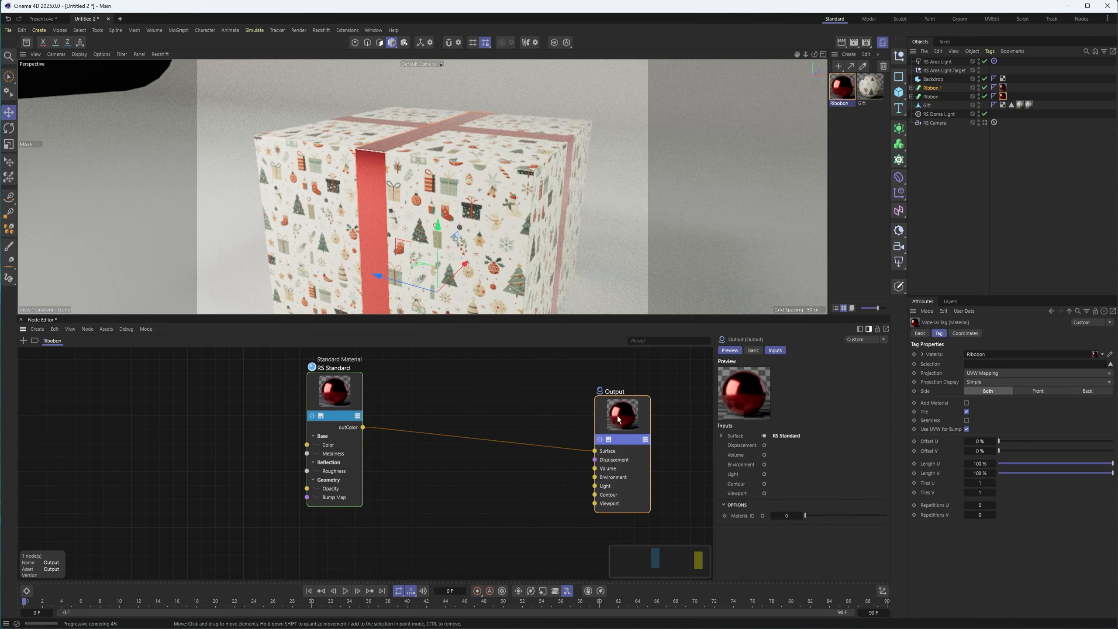
drag(331, 388, 450, 397)
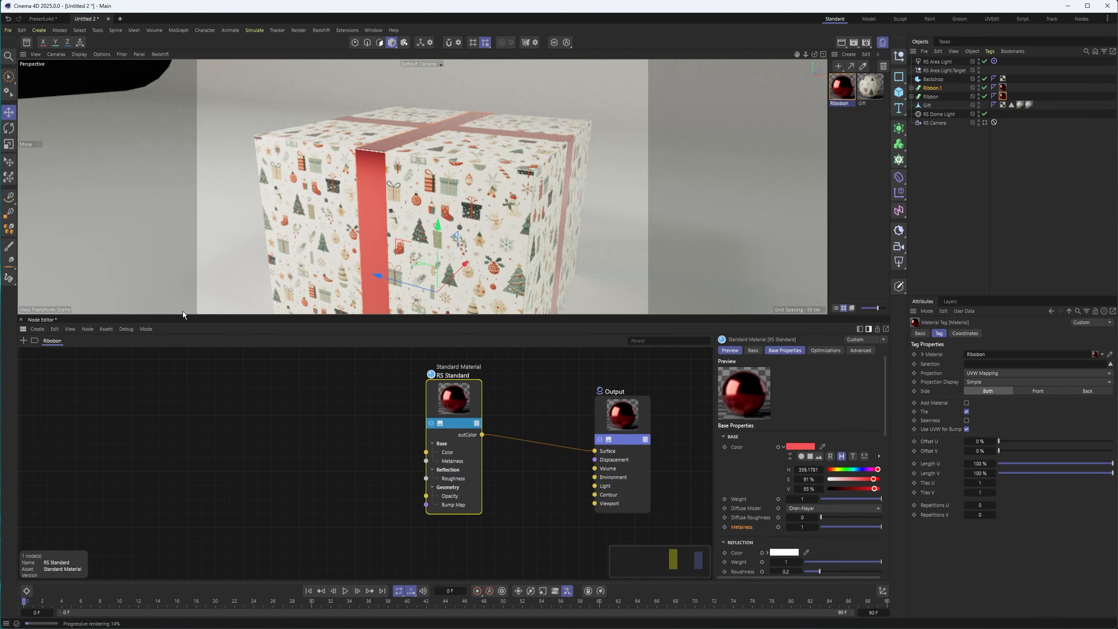
Step: Add a Maxon Noise node to the ribbon material's node graph
click(22, 339)
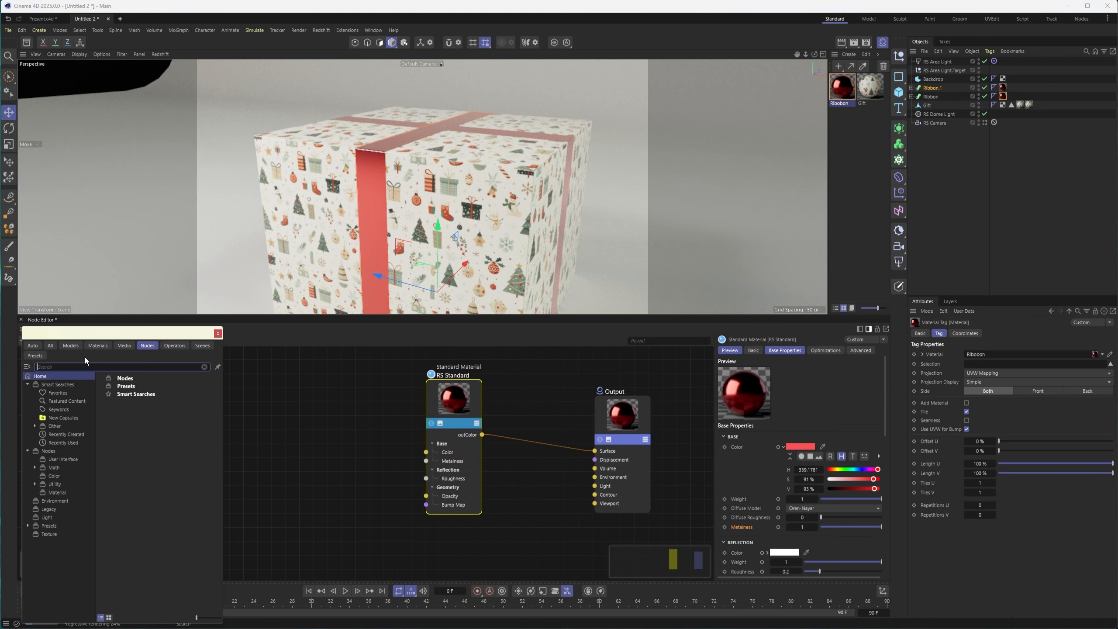
text(noise)
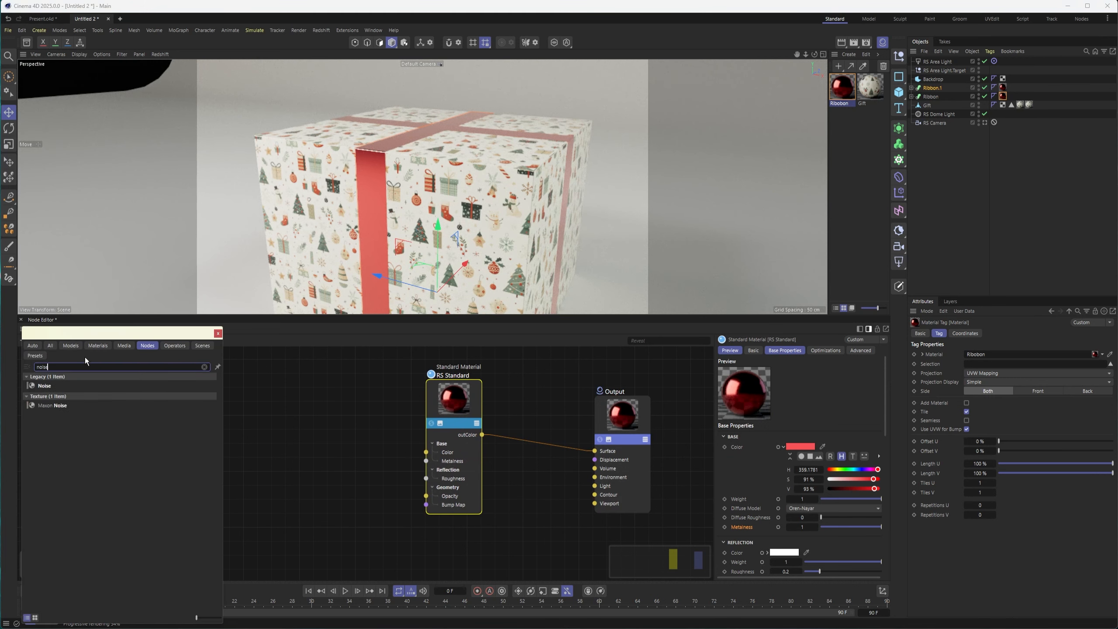
double_click(72, 405)
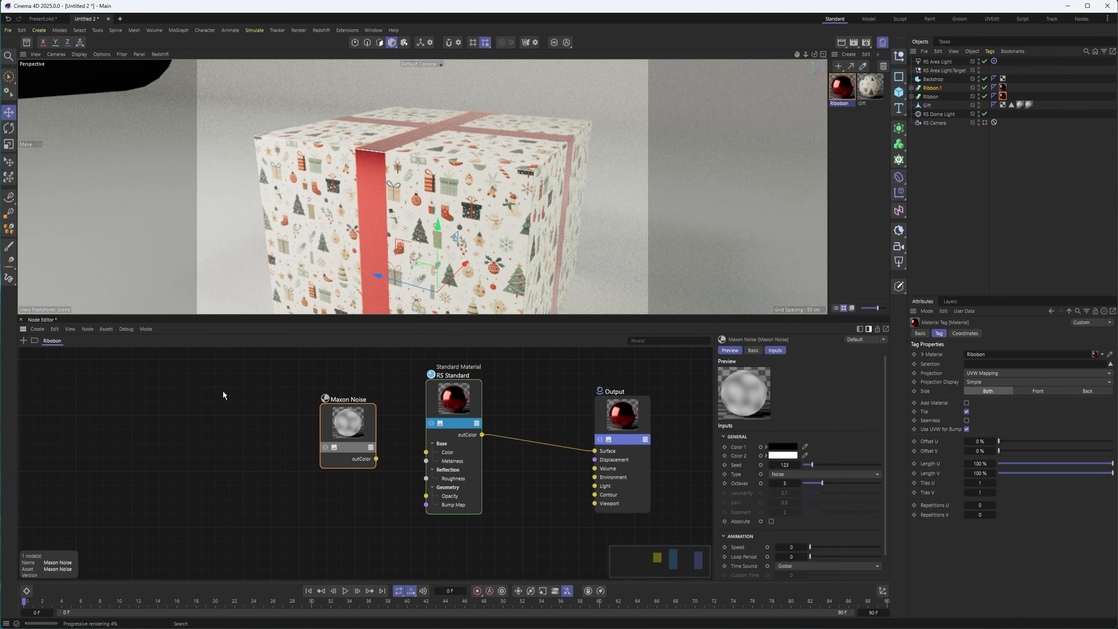
click(23, 341)
text(ti)
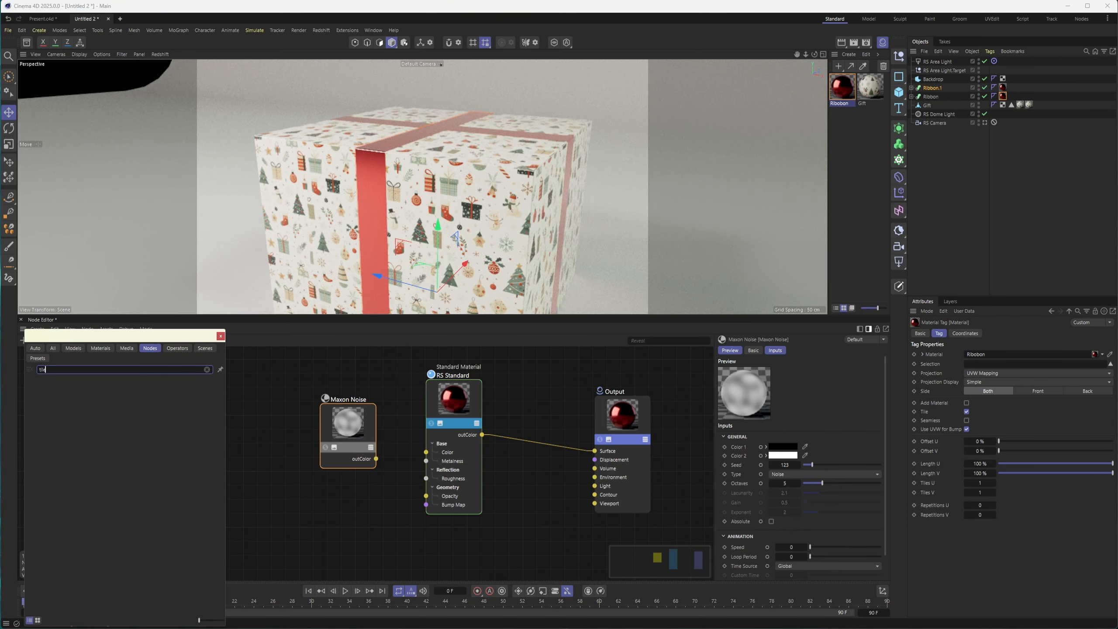
text(le)
double_click(60, 381)
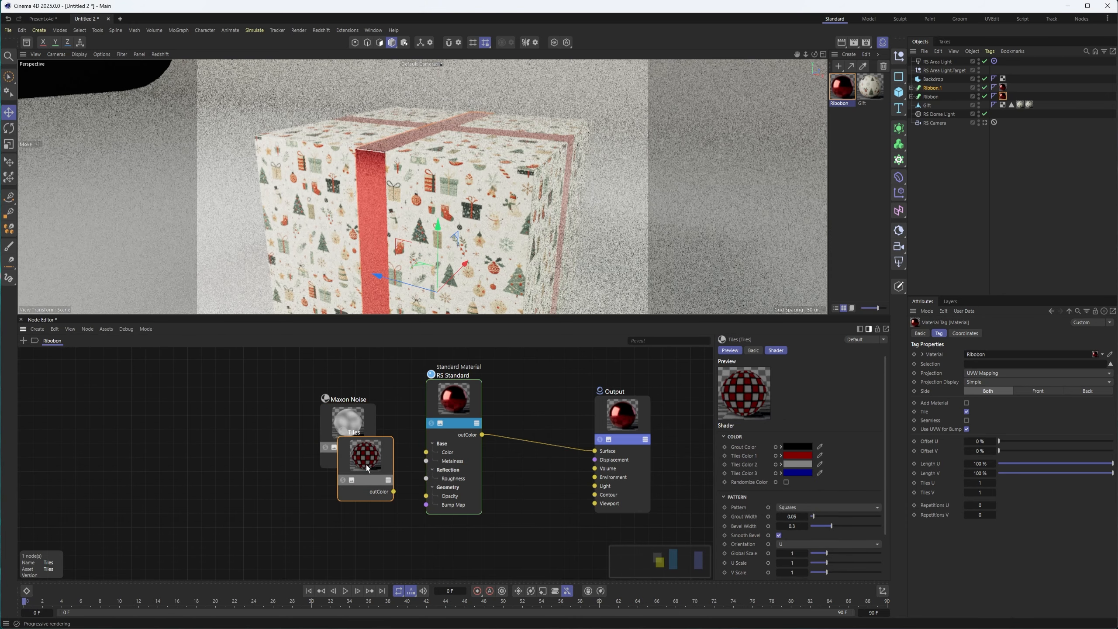
click(798, 510)
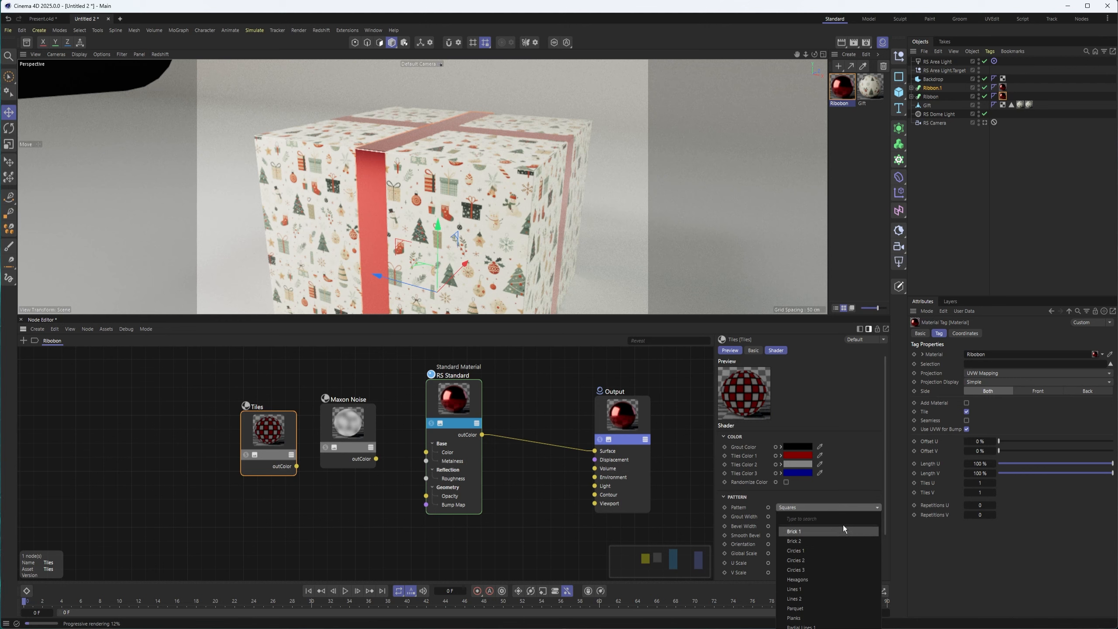
click(265, 462)
drag(273, 437, 215, 412)
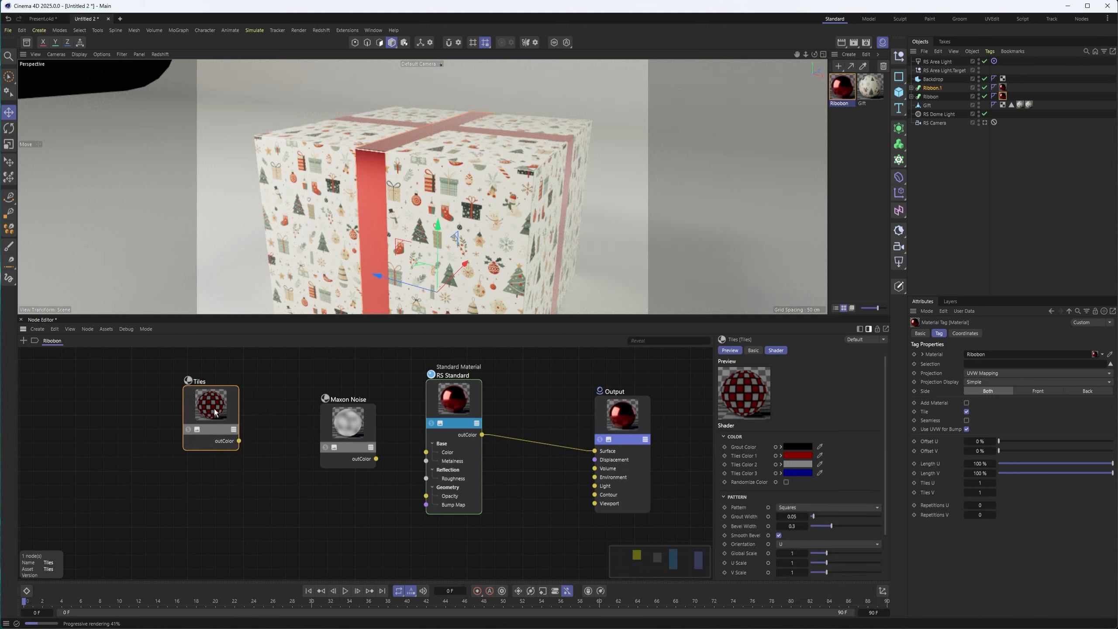
key(Delete)
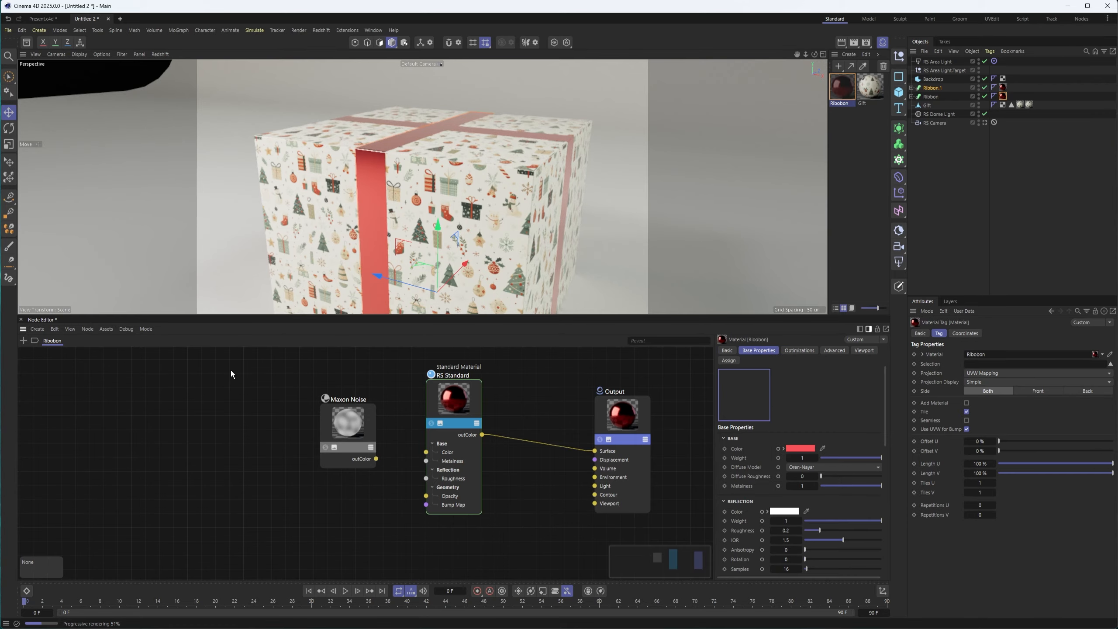
Step: Connect the Maxon Noise node's color output to the RS Standard node's reflection Roughness input
alt+right_drag(389, 155, 463, 149)
alt+right_drag(350, 183, 371, 186)
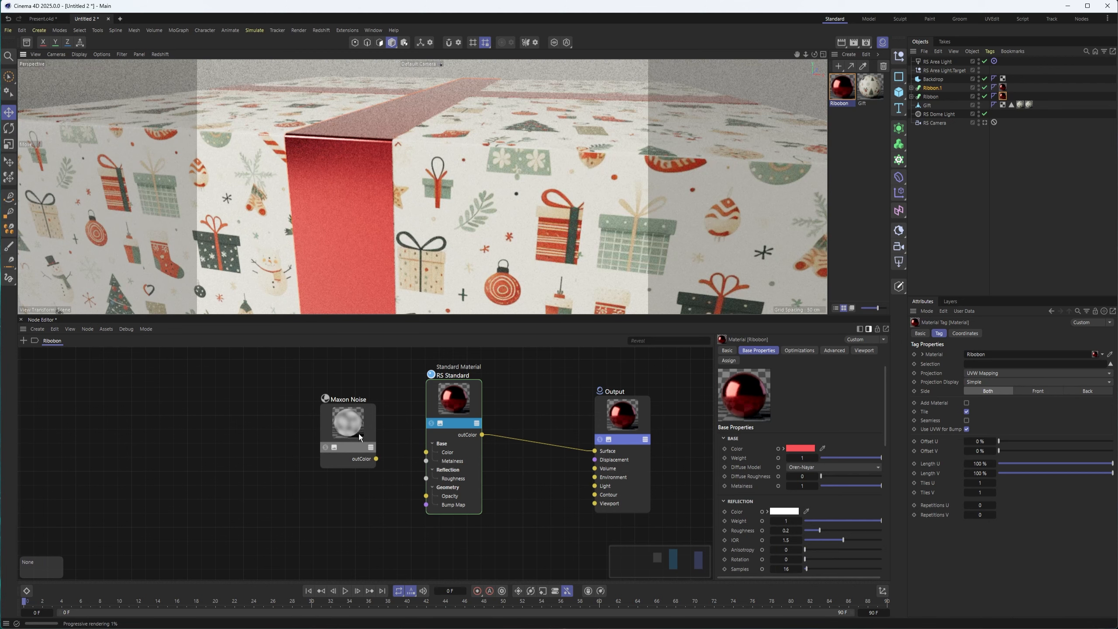
drag(363, 439, 368, 433)
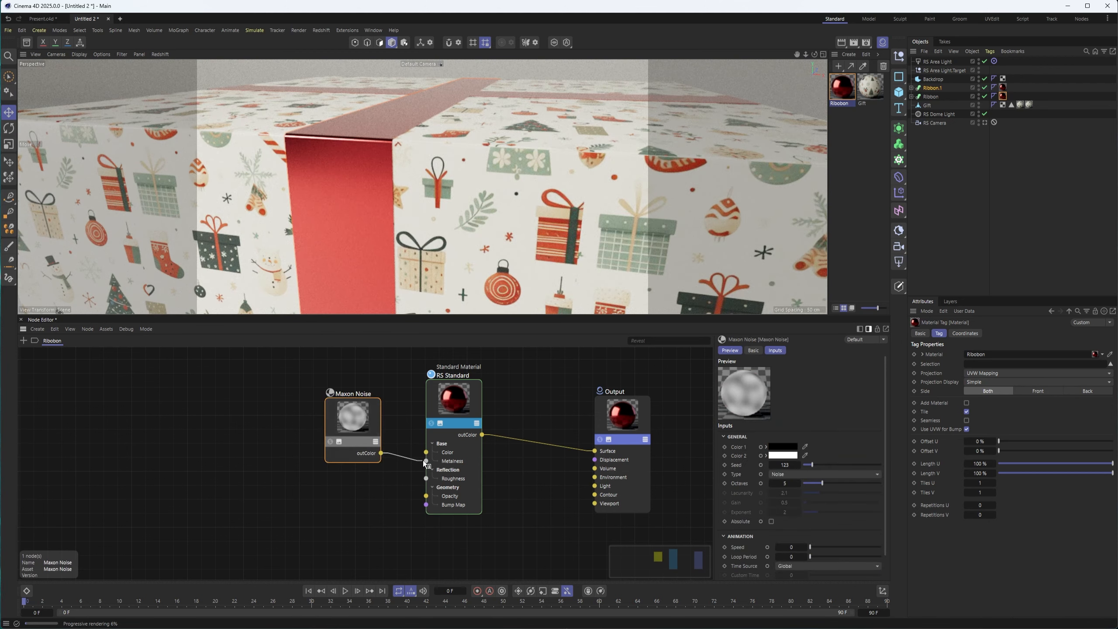
drag(433, 473, 426, 479)
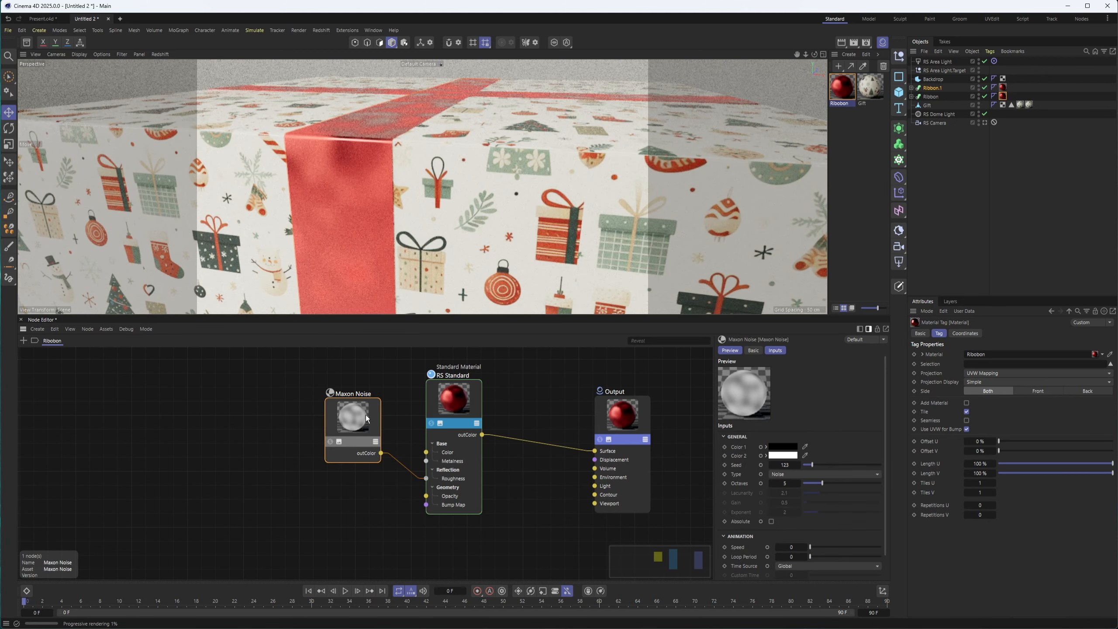
Step: Preview the Maxon Noise node alone on the ribbon and reduce its Overall Scale to 2.34
drag(367, 418, 366, 427)
click(329, 451)
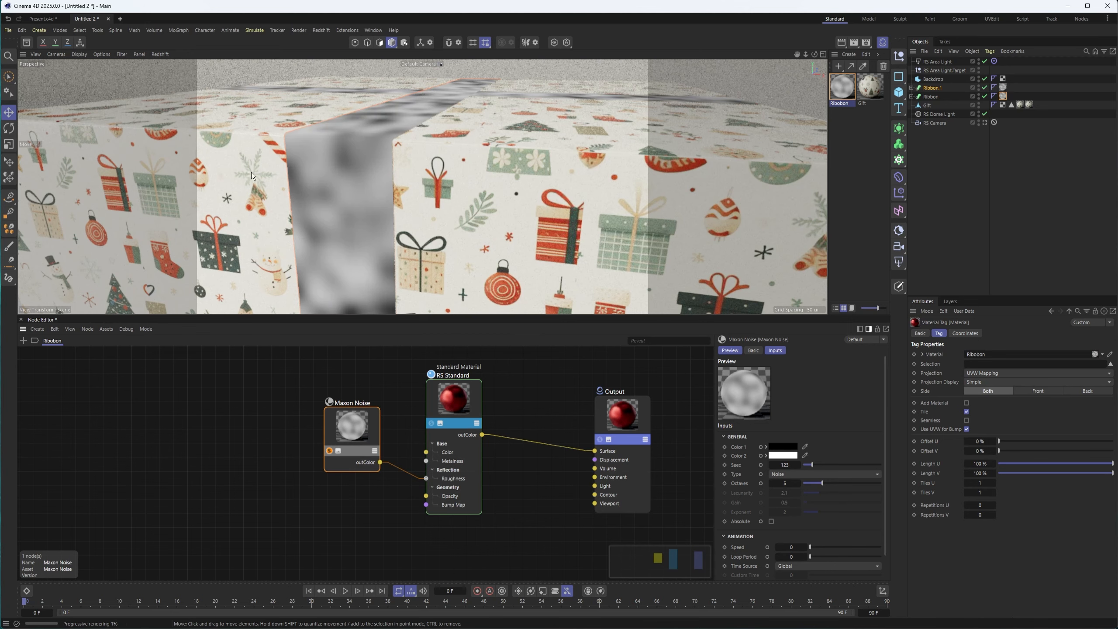
alt+drag(445, 194, 502, 181)
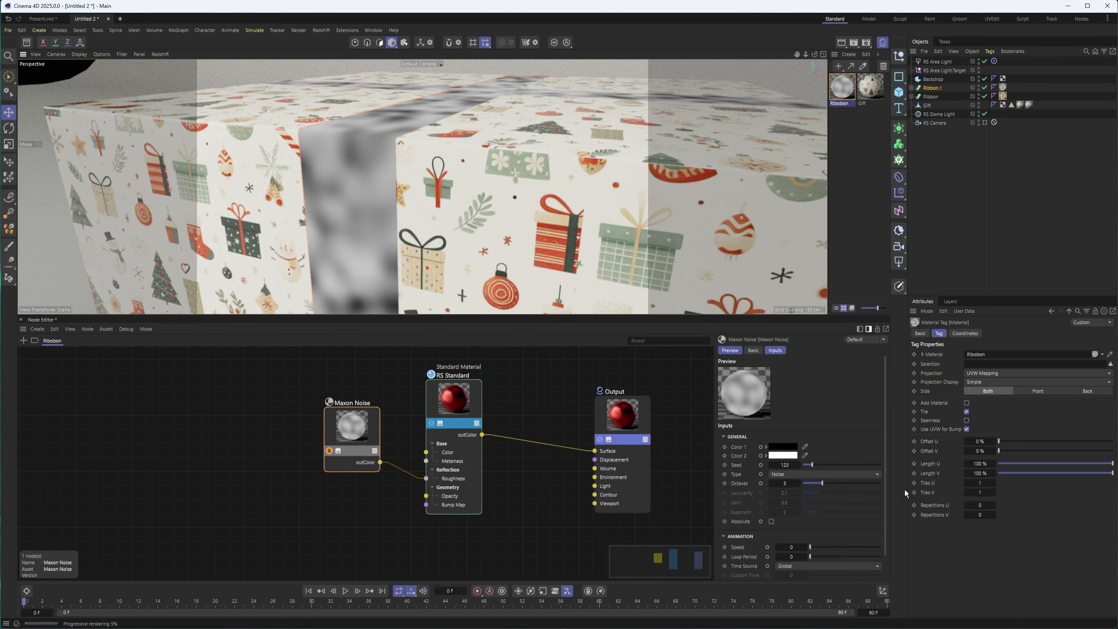
scroll(877, 439, down, 2)
click(723, 563)
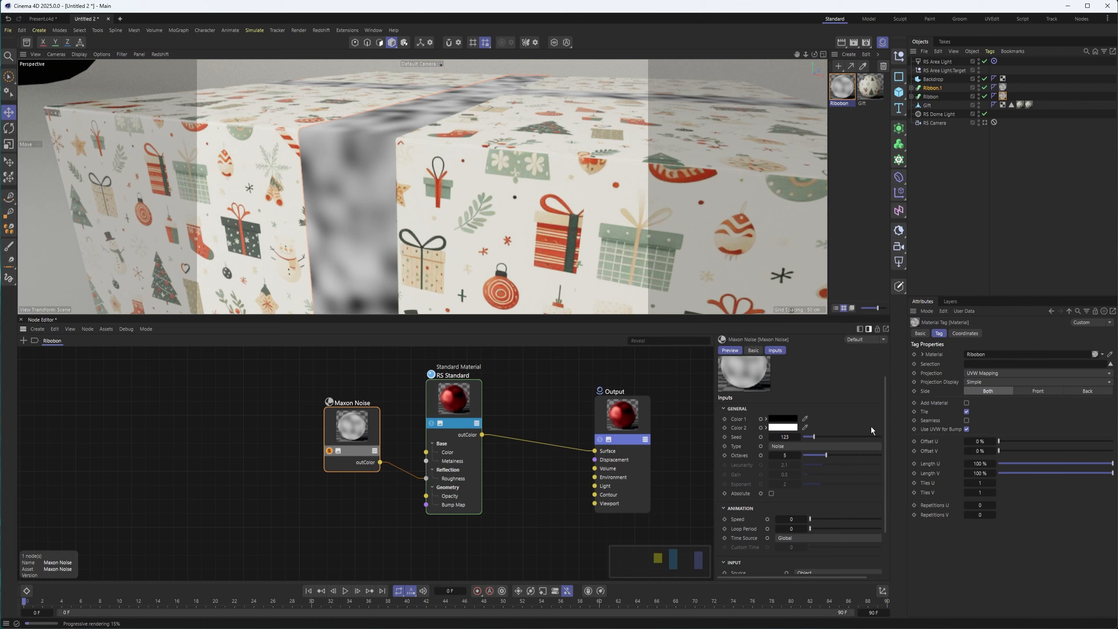
drag(884, 406, 884, 470)
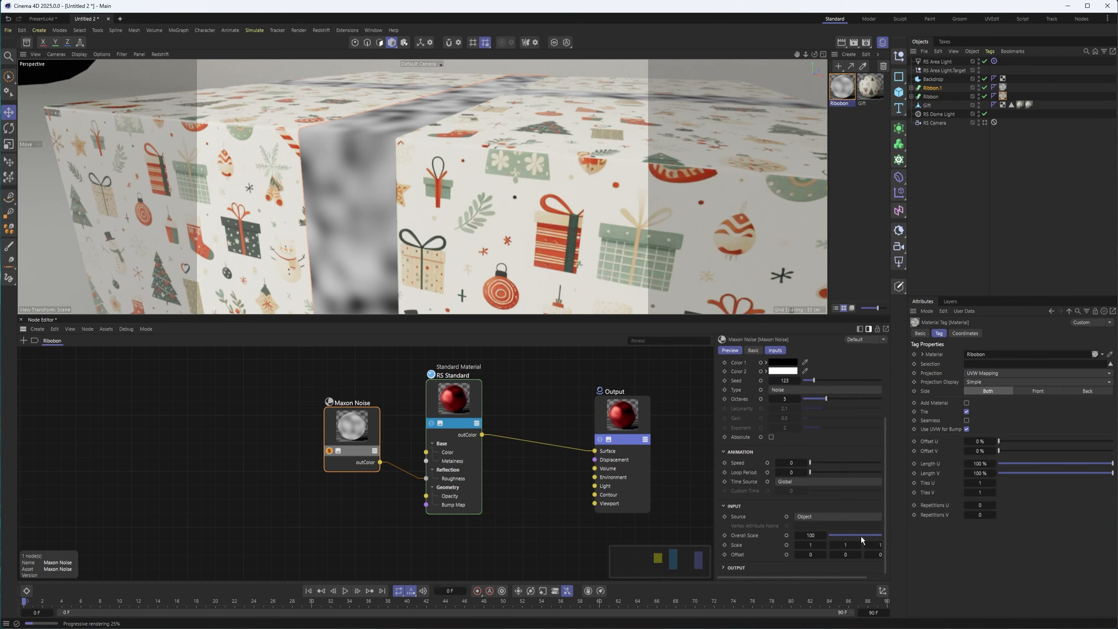
drag(861, 535, 845, 535)
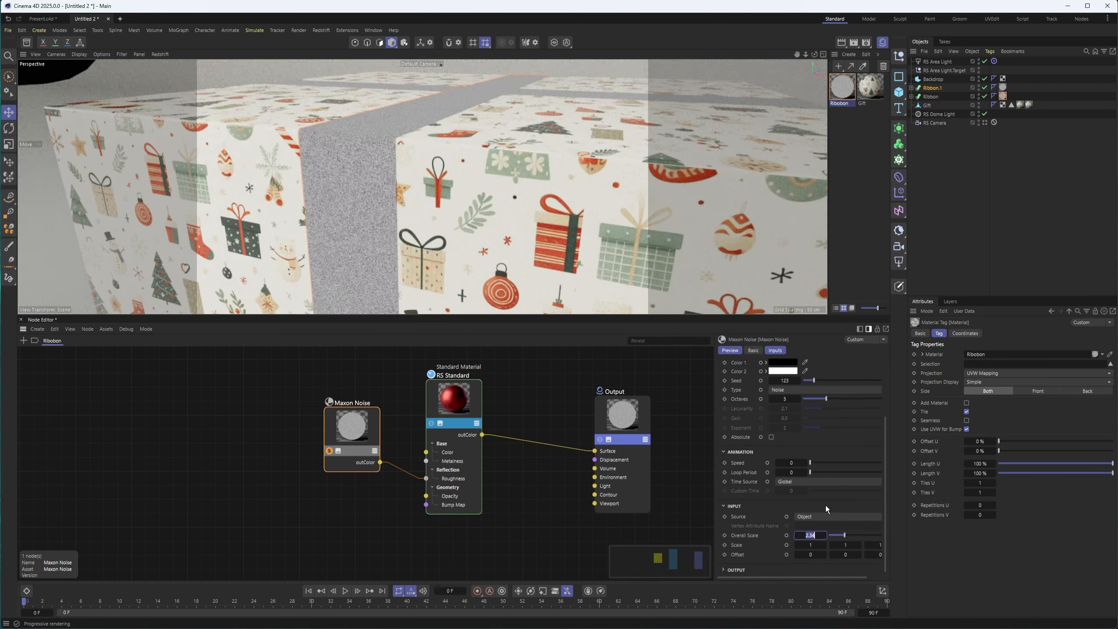
alt+right_drag(358, 133, 456, 131)
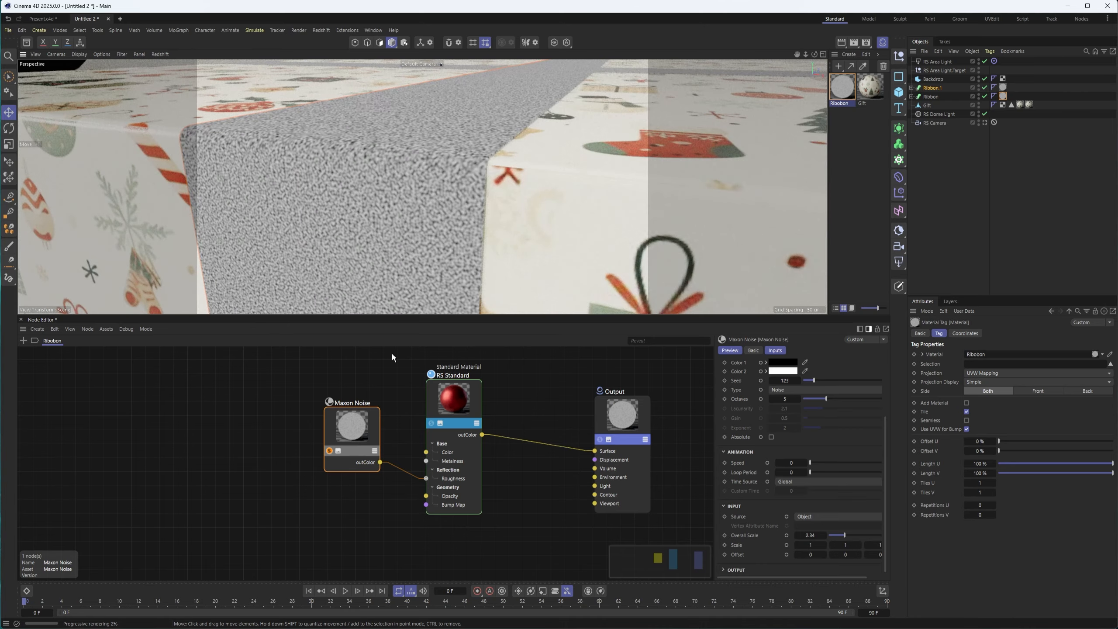
Step: Turn off the solo preview of the noise and examine the full ribbon material at the box edge
click(329, 450)
alt+right_drag(422, 172, 398, 150)
alt+middle_drag(481, 146, 439, 180)
alt+right_drag(438, 180, 491, 154)
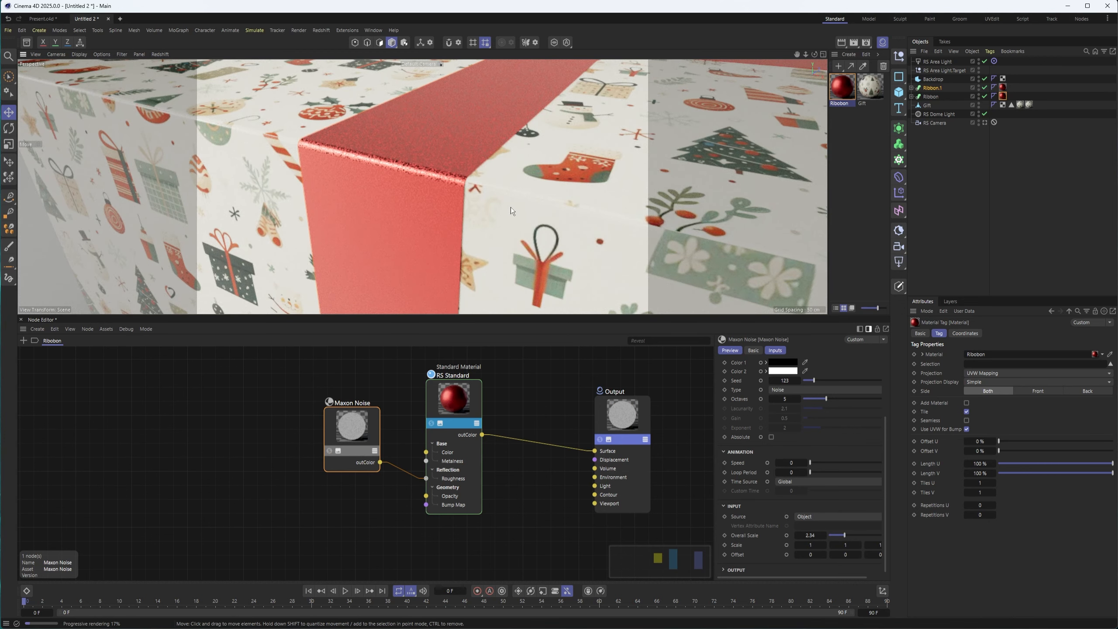
scroll(449, 180, up, 3)
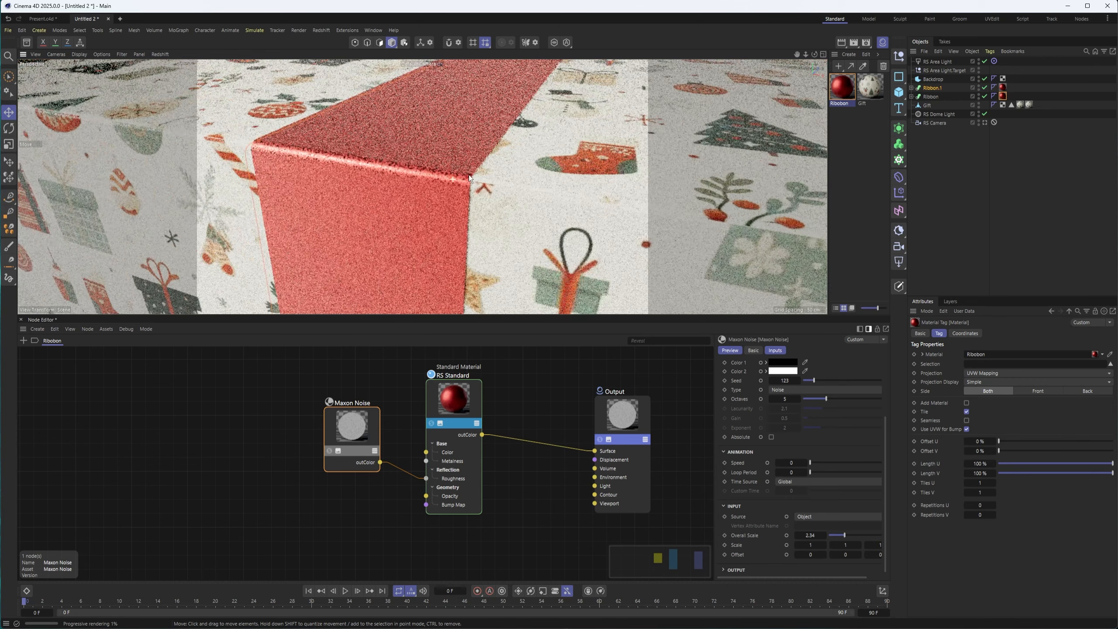
Step: Reduce the noise contrast by setting Color 1 to a 15% value gray and Color 2 to a 35% value gray
drag(344, 430, 337, 408)
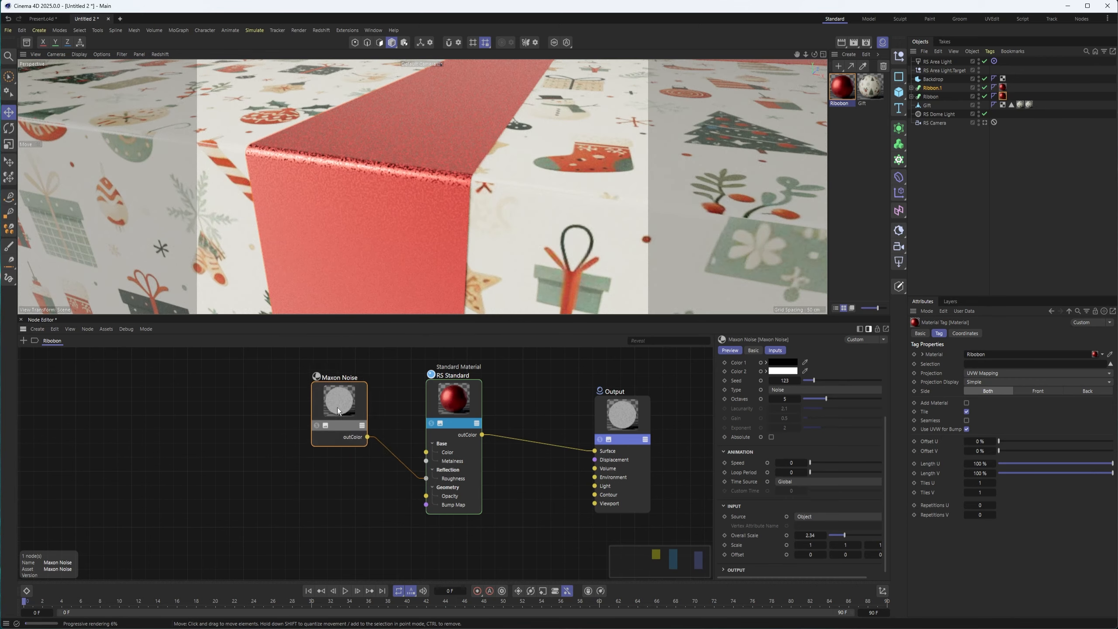
scroll(888, 430, up, 3)
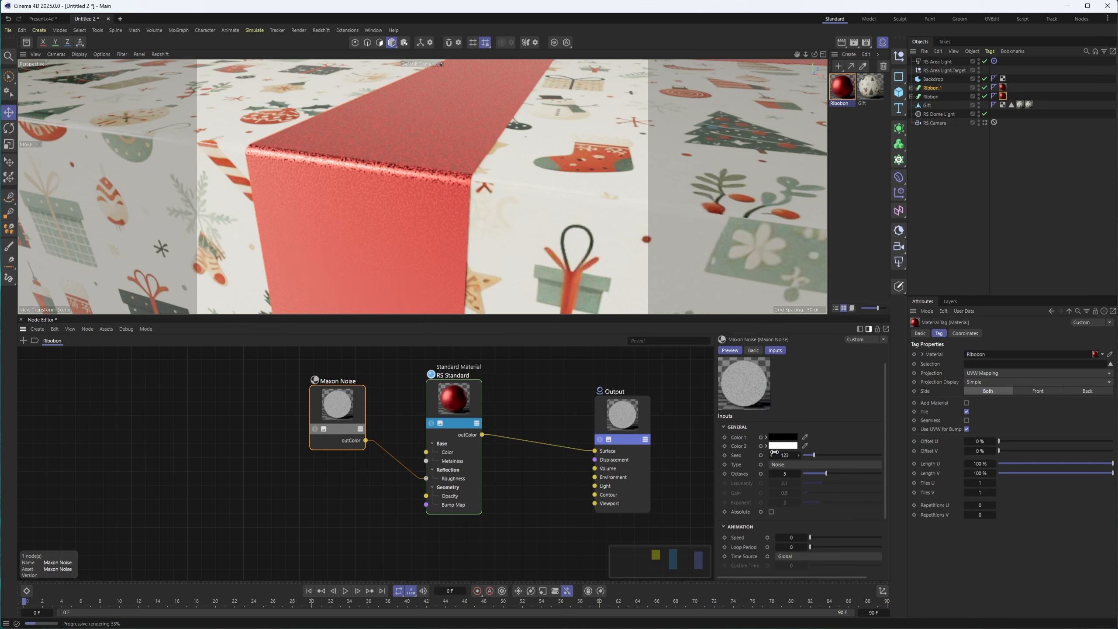
click(779, 440)
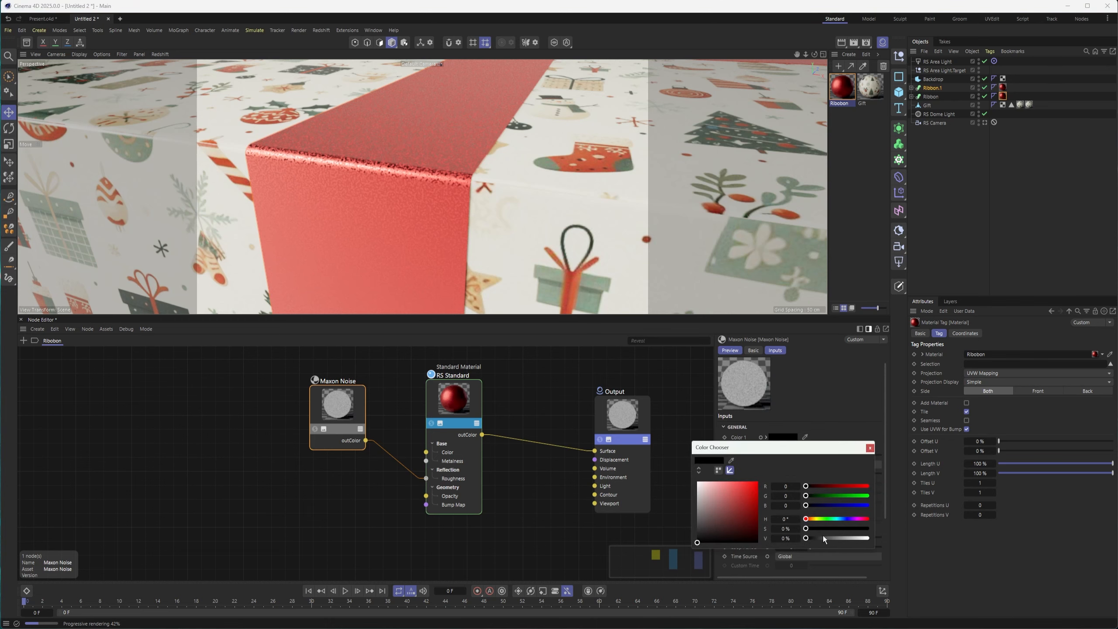
drag(810, 537, 816, 538)
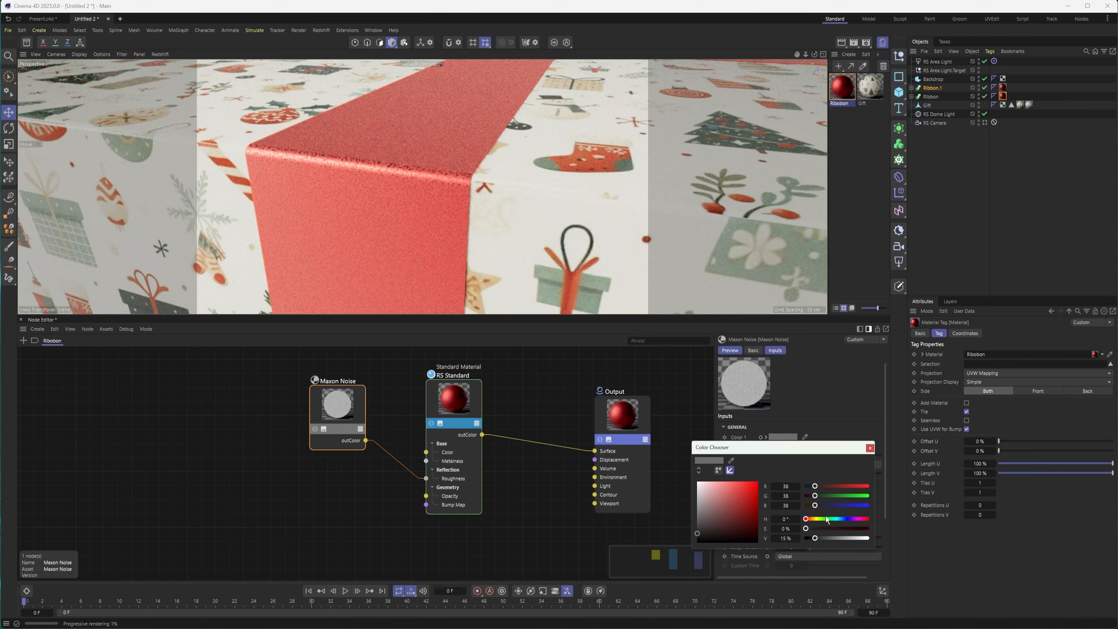
click(870, 448)
click(780, 446)
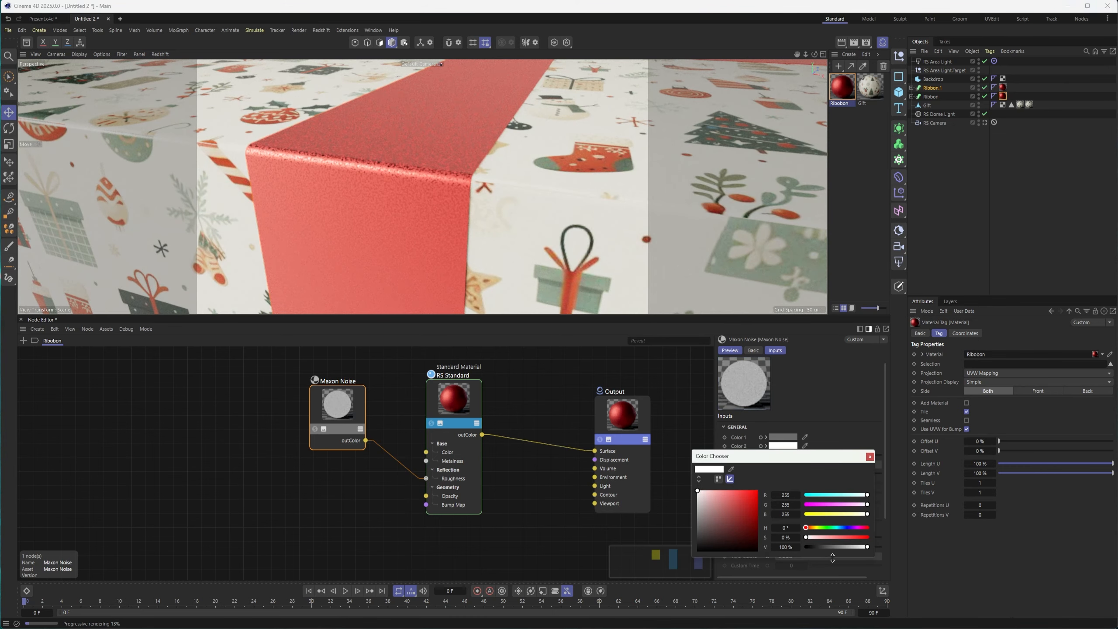
mouse_move(848, 547)
mouse_down()
mouse_move(817, 544)
mouse_move(827, 544)
mouse_up()
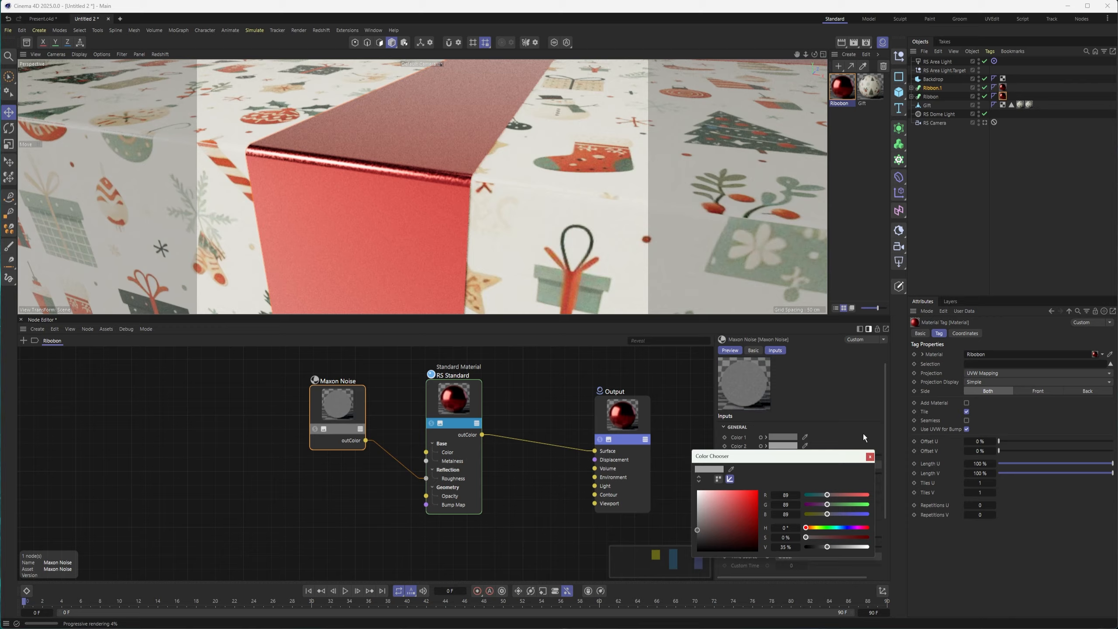
click(870, 457)
Step: Add a Bump Map node and connect its output to the RS Standard node's Bump Map input
scroll(477, 184, up, 5)
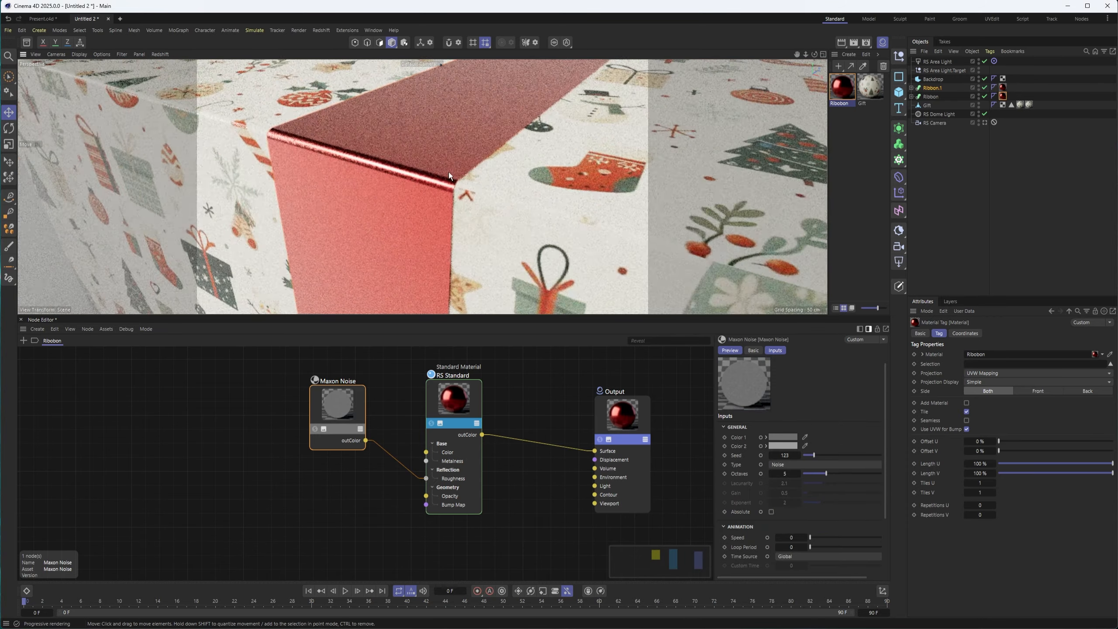
alt+drag(477, 184, 426, 211)
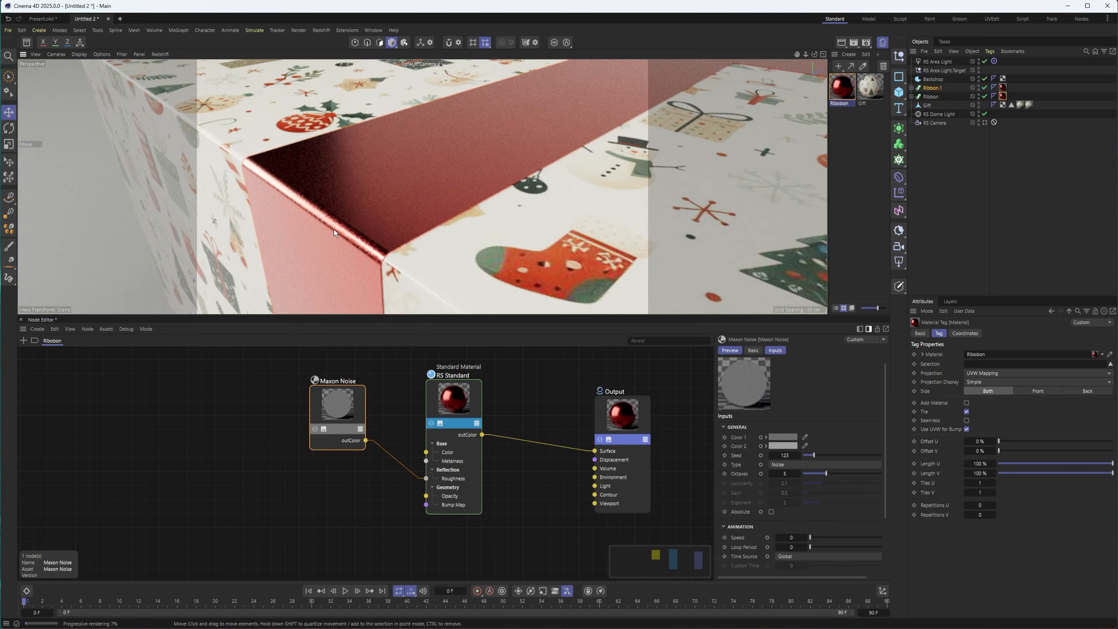
alt+drag(334, 229, 366, 233)
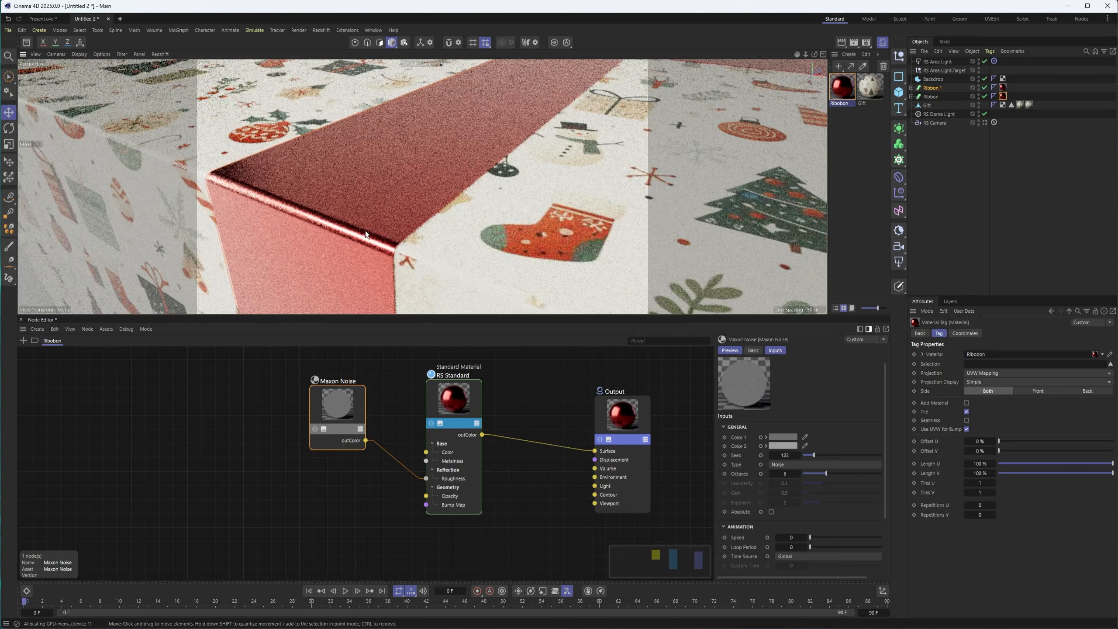
click(24, 341)
text(bump)
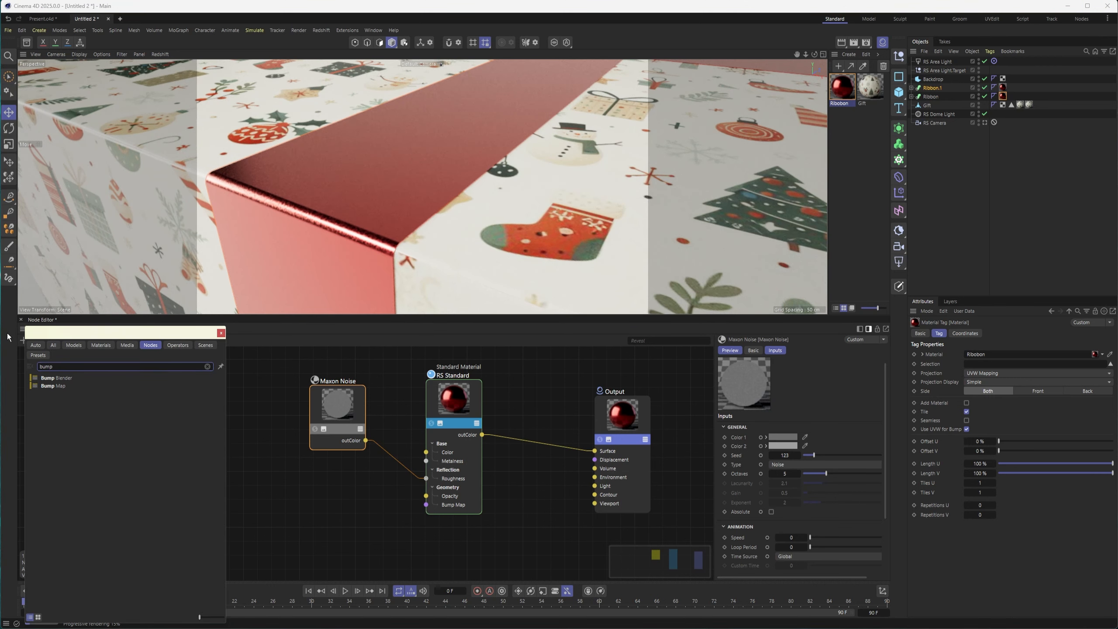
click(40, 384)
drag(338, 423, 427, 506)
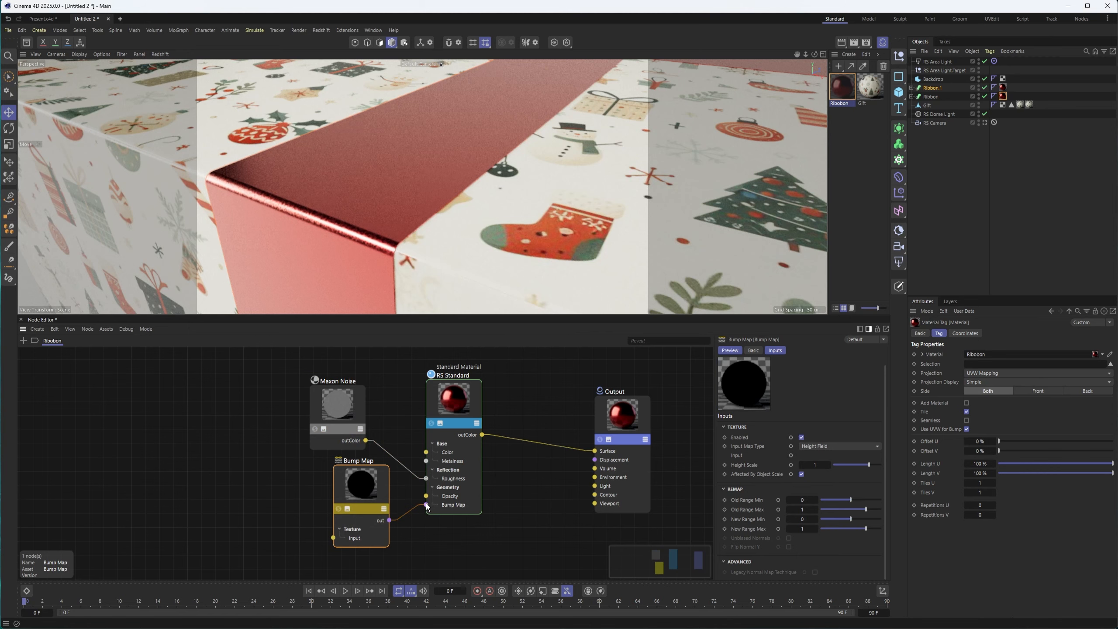
Step: Move the Maxon Noise node aside and connect its color output to the Bump Map node's texture input
drag(329, 408, 295, 407)
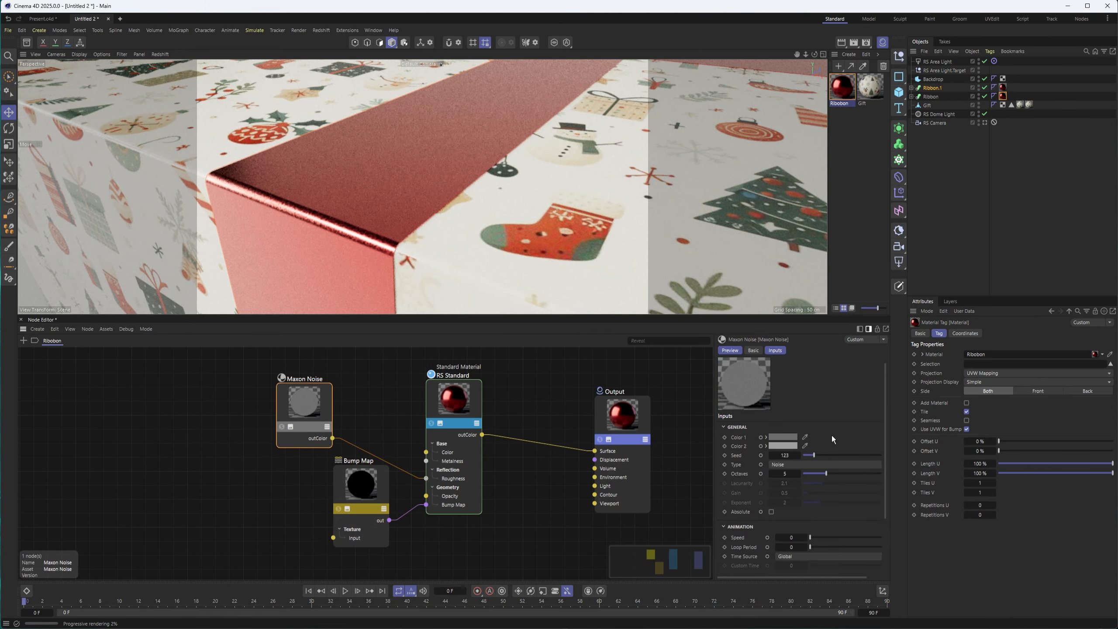
click(788, 437)
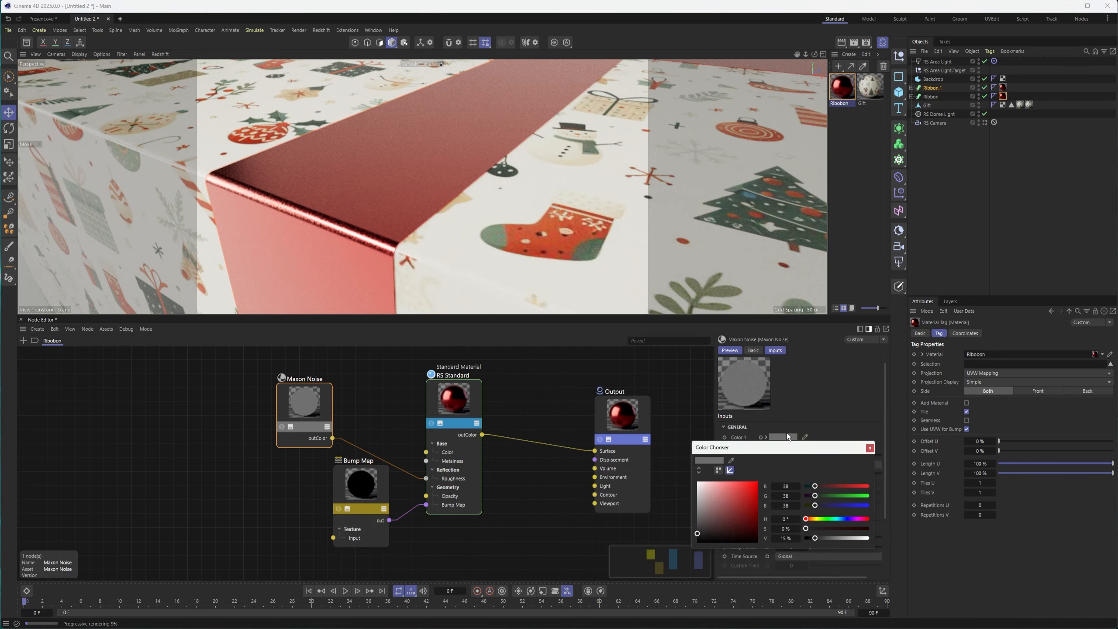
click(870, 449)
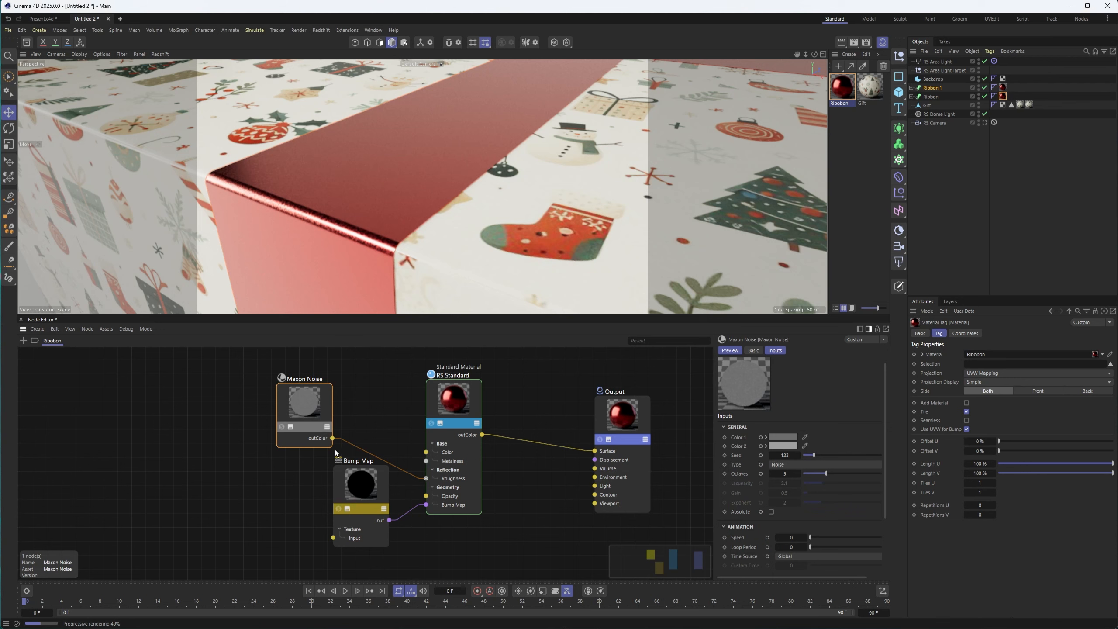
drag(334, 536, 333, 537)
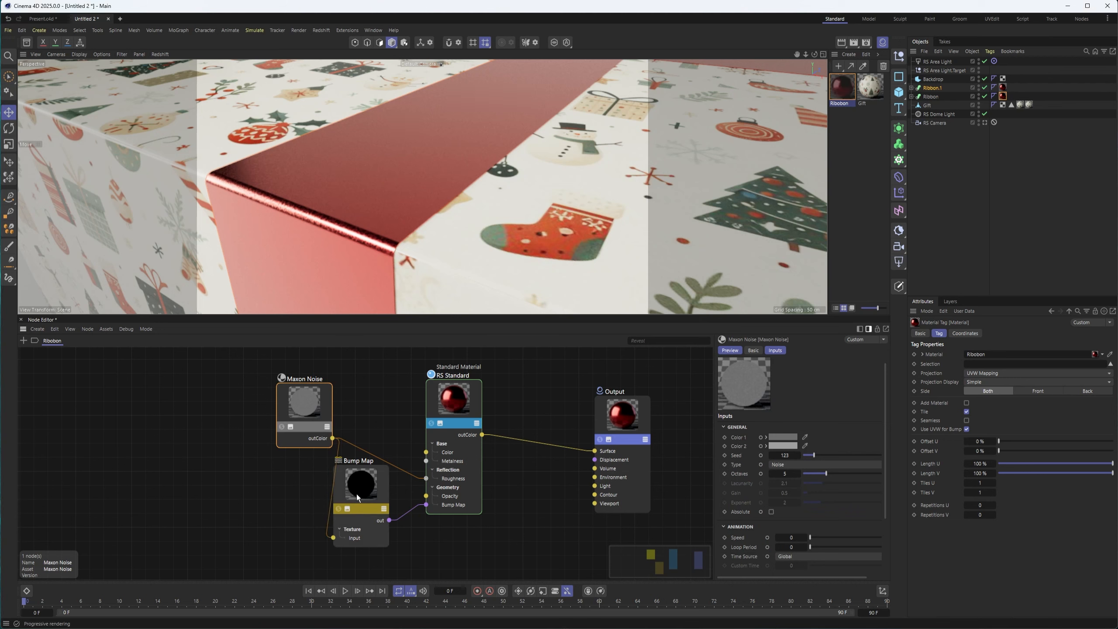
drag(358, 493, 360, 495)
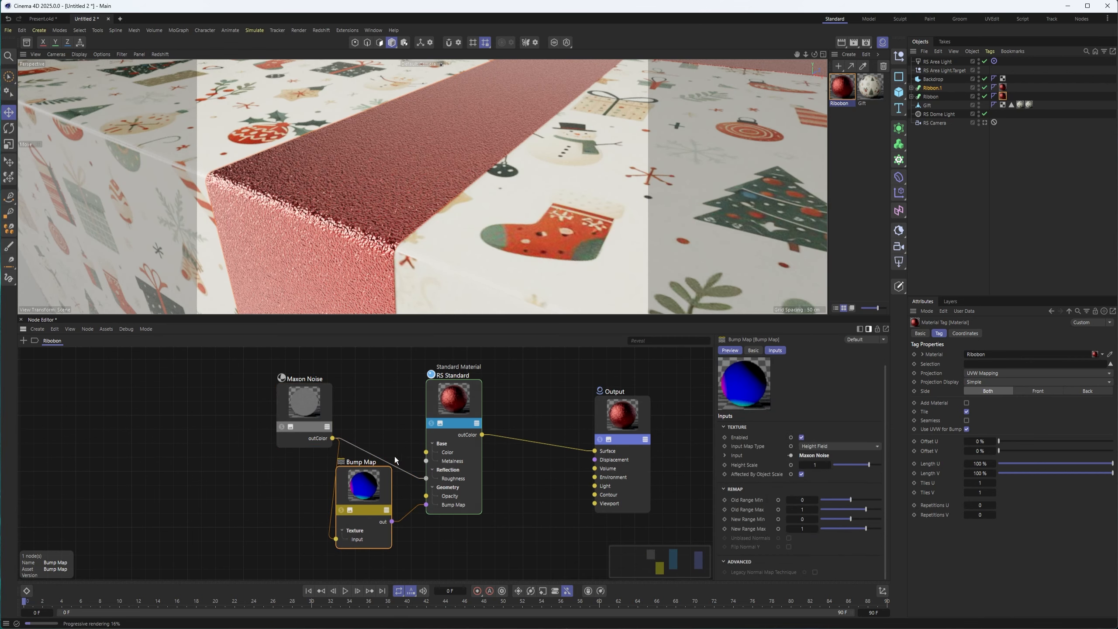
Step: Set the Bump Map node's Height Scale to 0.1
alt+drag(443, 205, 405, 246)
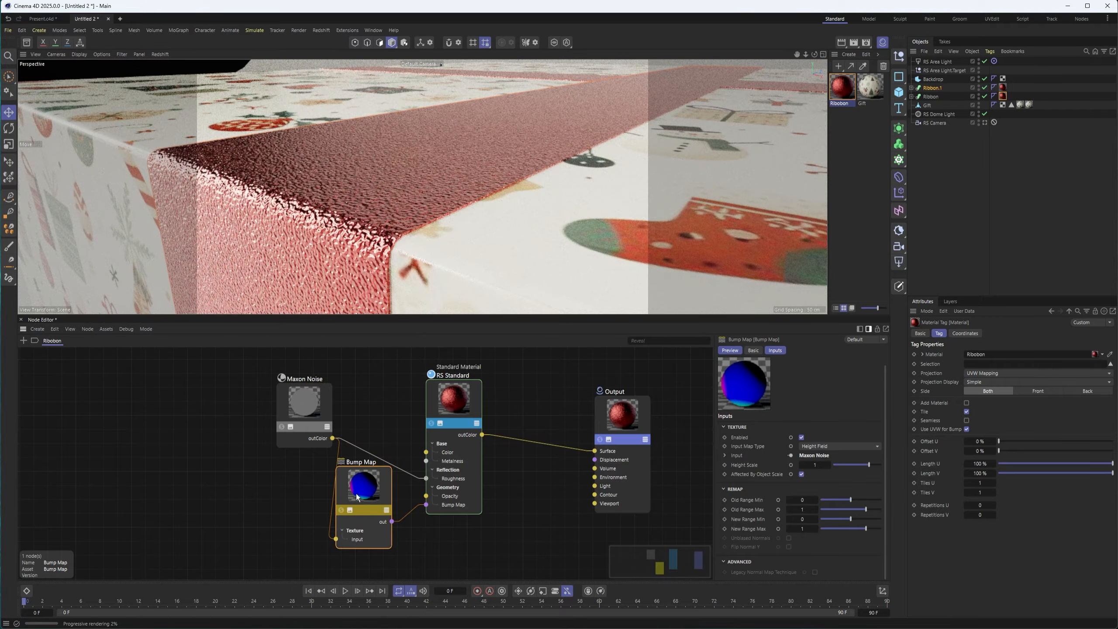
text(0.1)
key(Return)
alt+drag(320, 216, 379, 185)
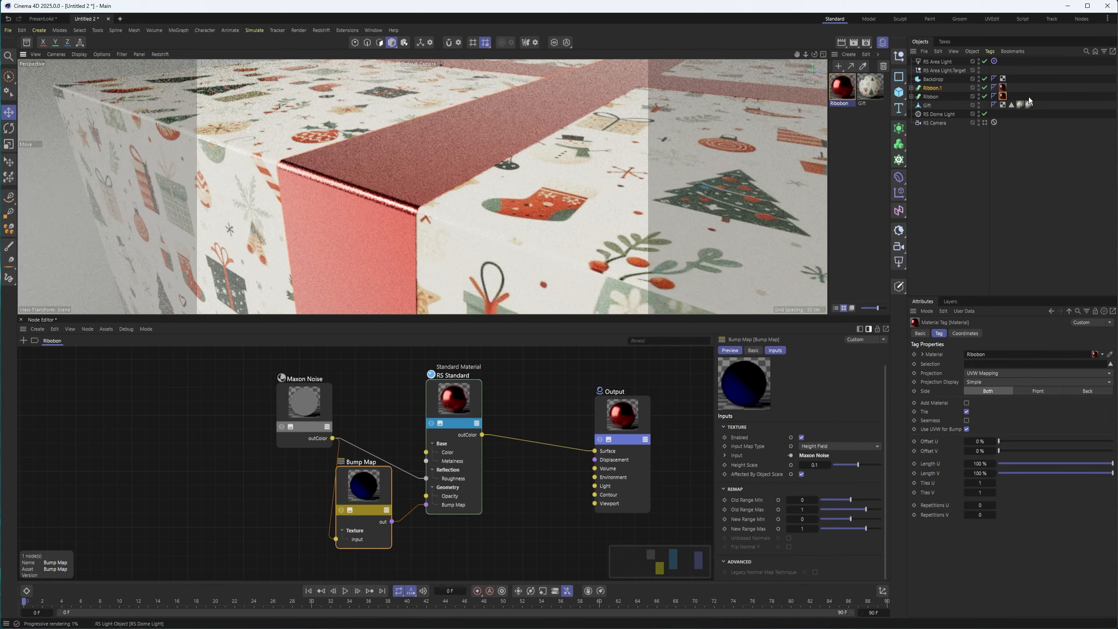
Step: Toggle the RS Camera to check the whole gift and turn off Redshift rendering in the viewport
click(985, 123)
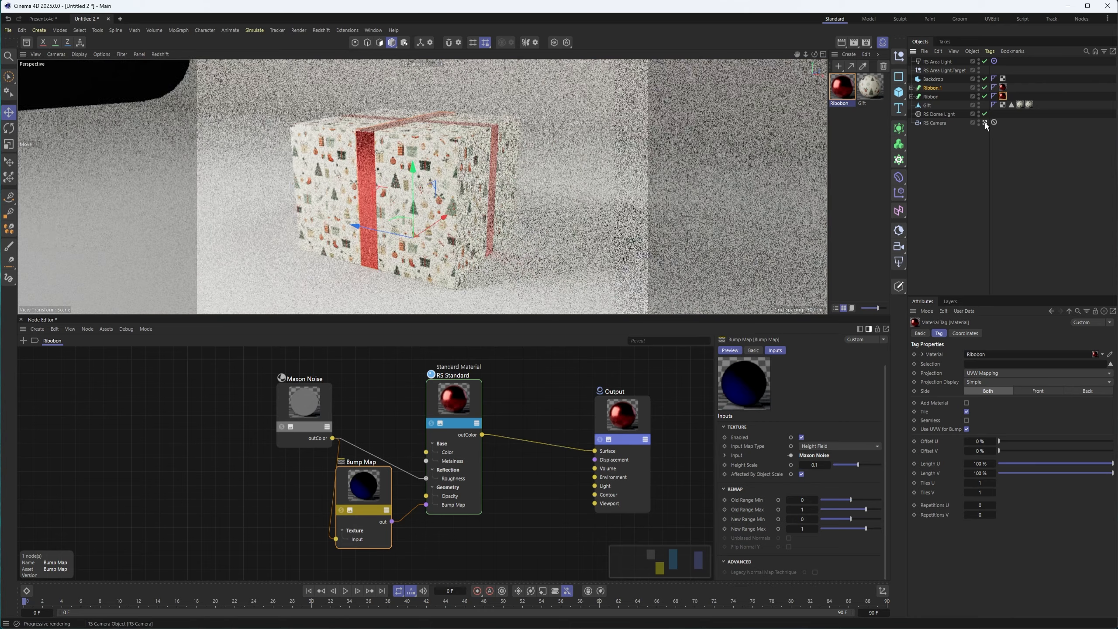
click(985, 123)
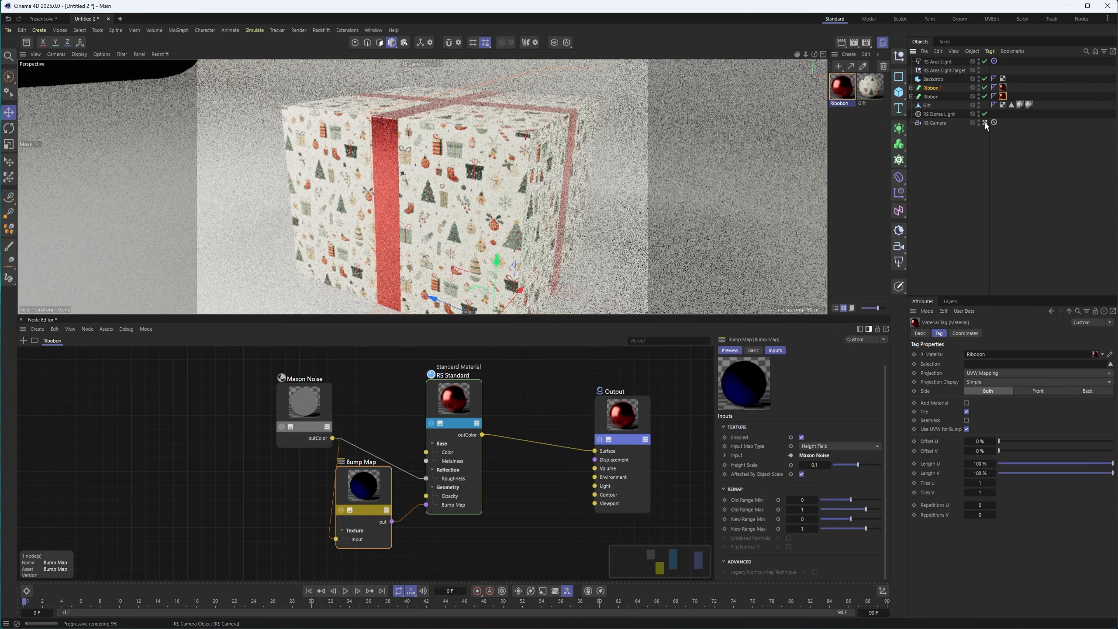
click(156, 54)
click(171, 64)
Step: Convert the Ribbon.1 sweep to an editable object and select its polygon child for edge editing
alt+drag(372, 143, 539, 191)
scroll(379, 178, down, 5)
click(432, 193)
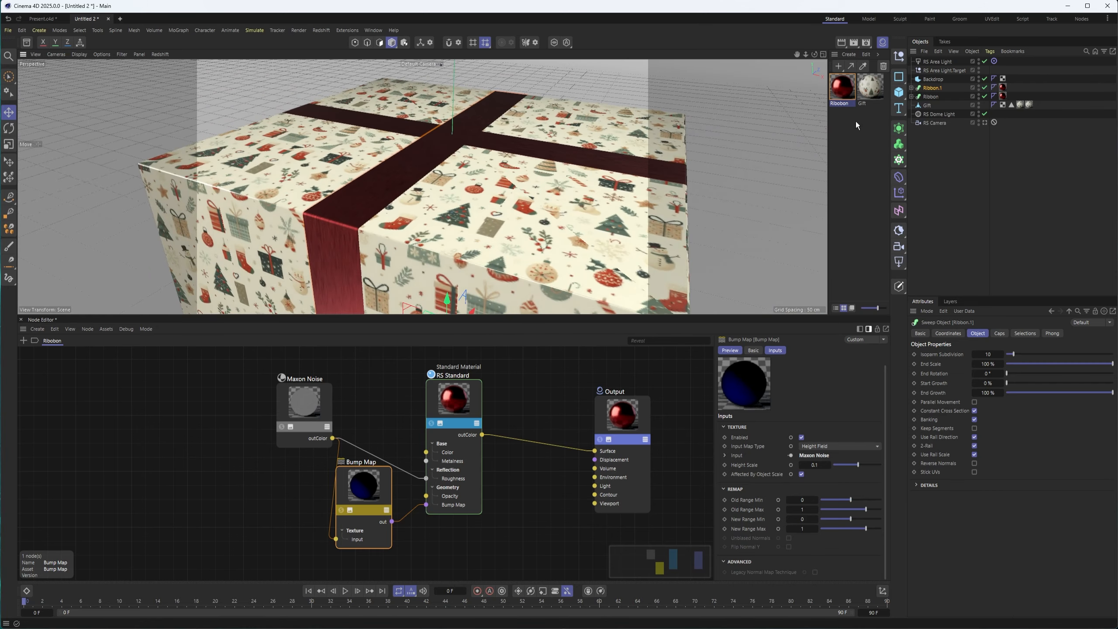
scroll(345, 226, up, 3)
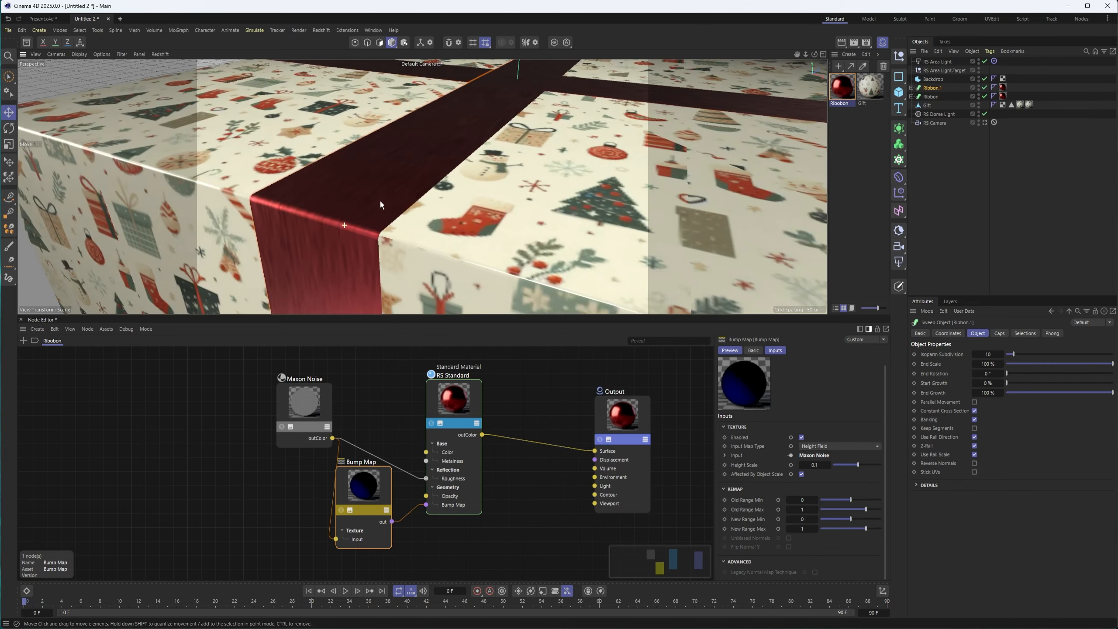
right_click(929, 91)
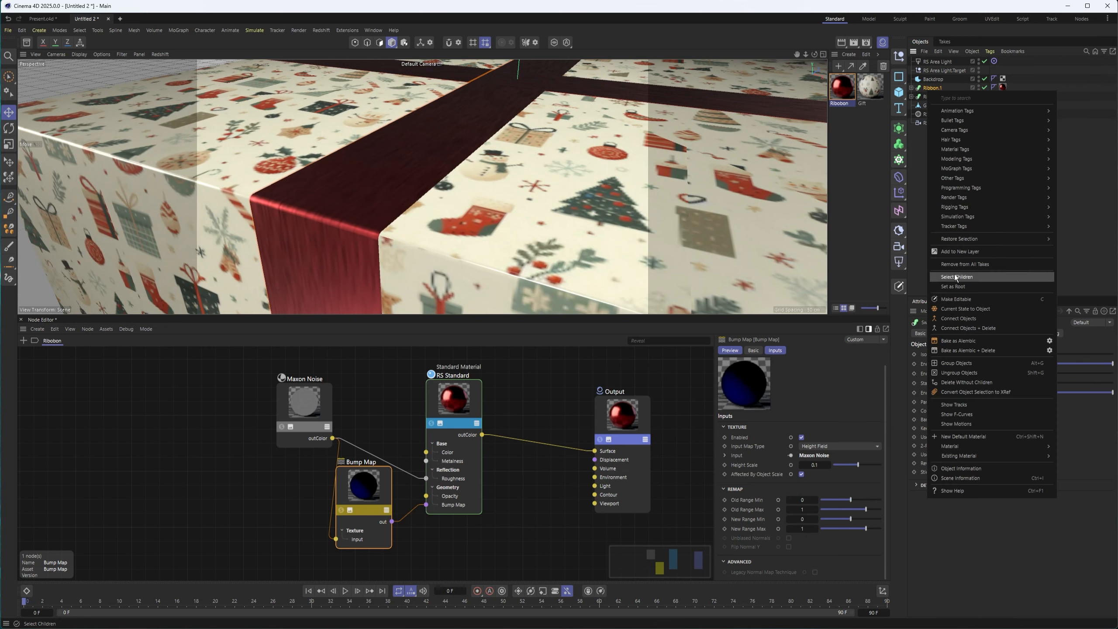
click(951, 299)
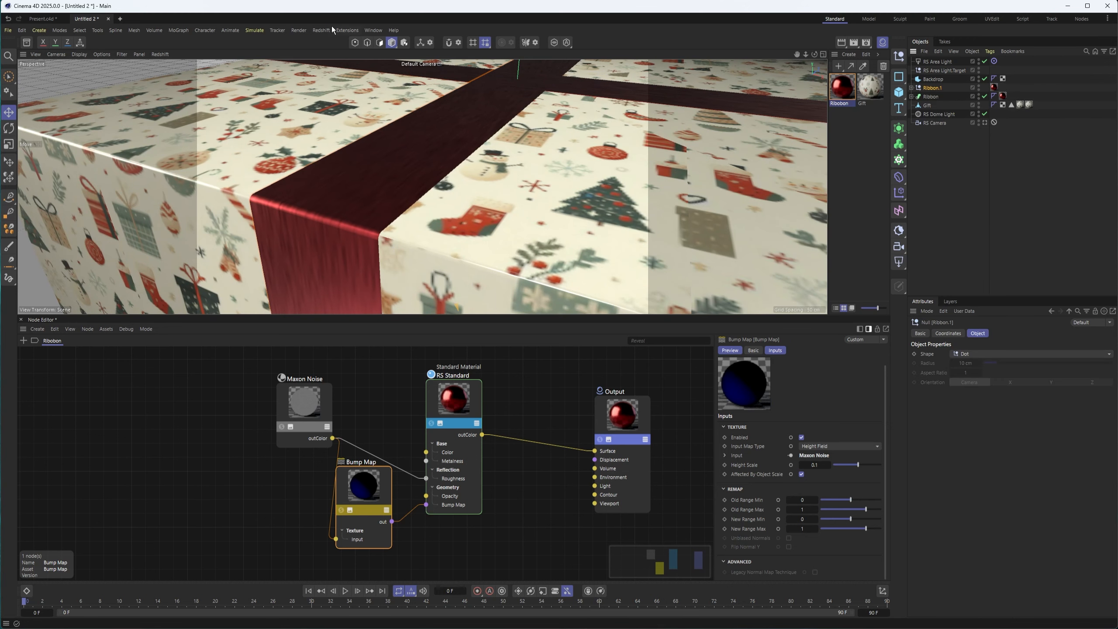
click(369, 43)
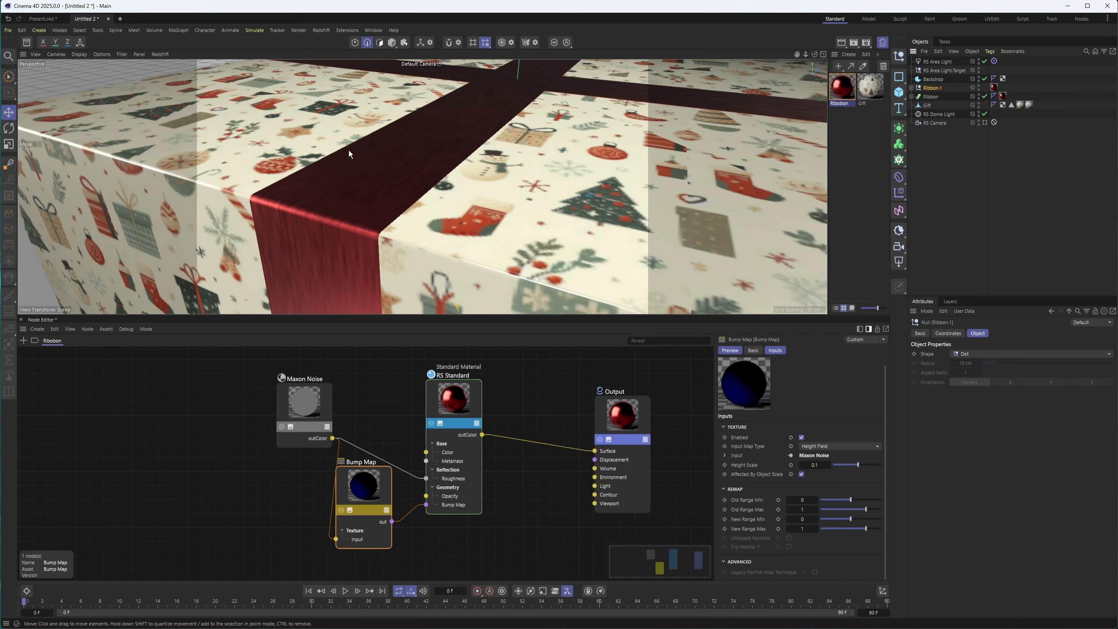
click(911, 88)
click(937, 97)
Step: Try splitting the ribbon lengthwise with two evenly spaced loop cuts, and undo back to the procedural sweep
alt+drag(311, 178, 519, 168)
right_click(530, 167)
click(572, 402)
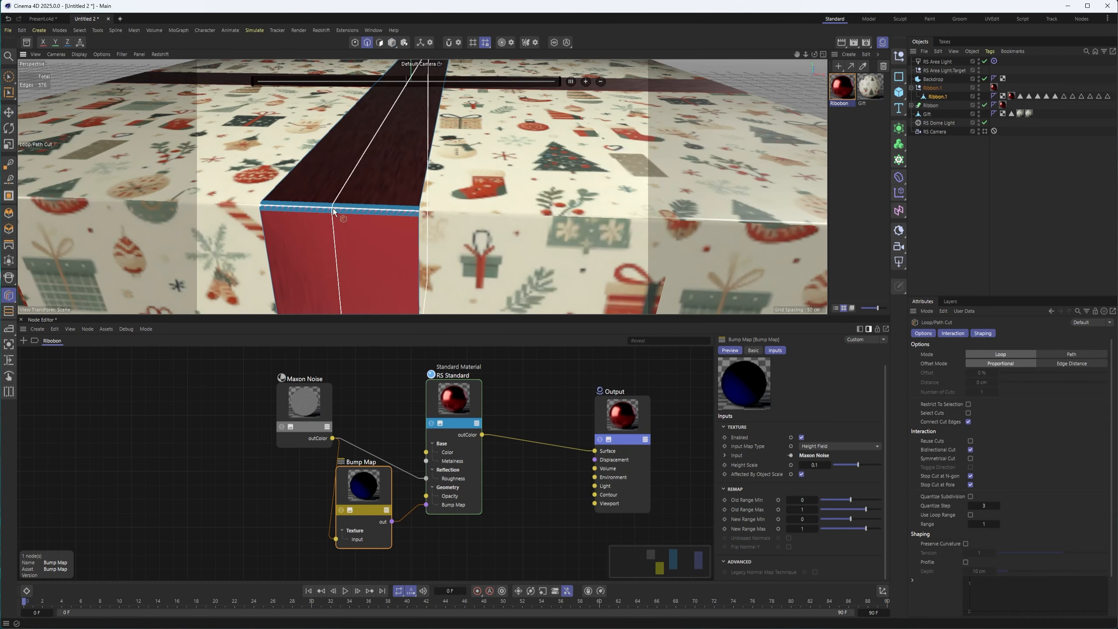
click(587, 82)
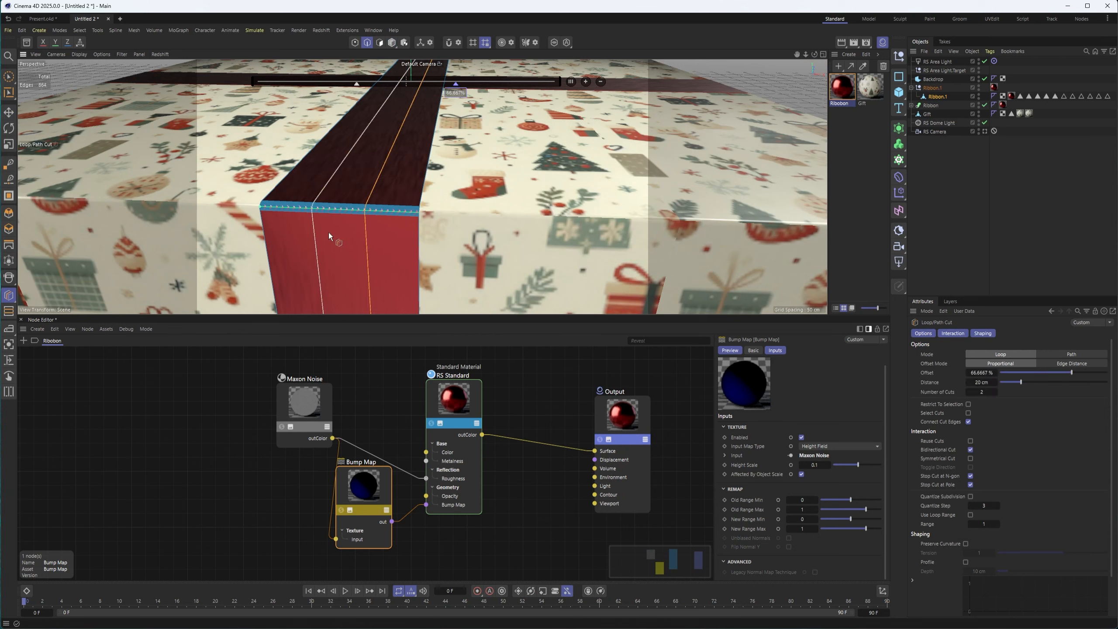
key(ctrl+z)
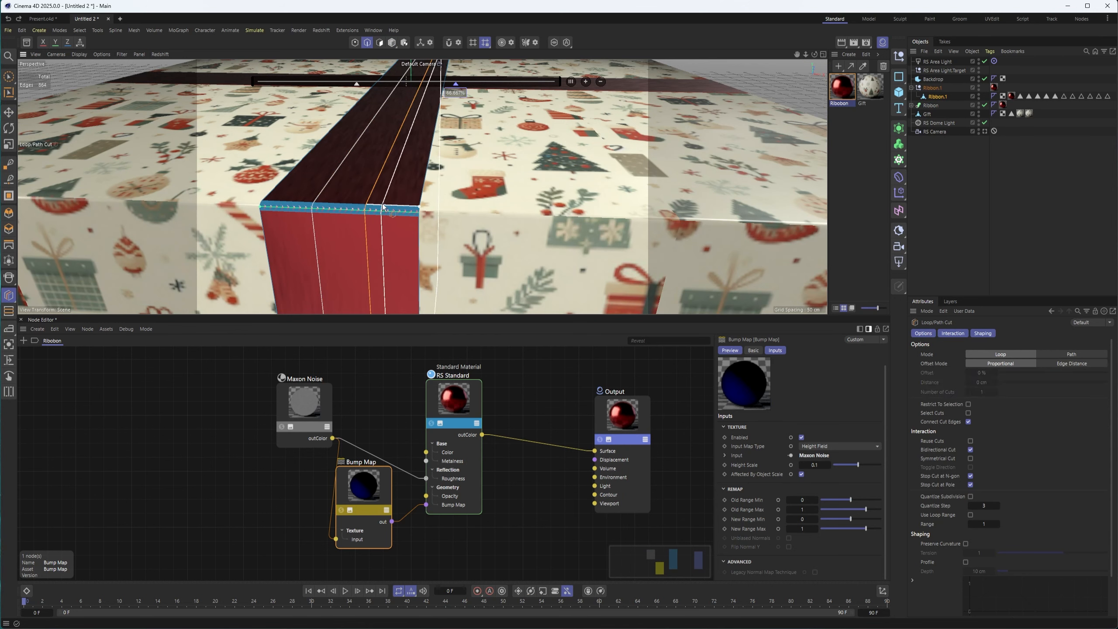
click(392, 42)
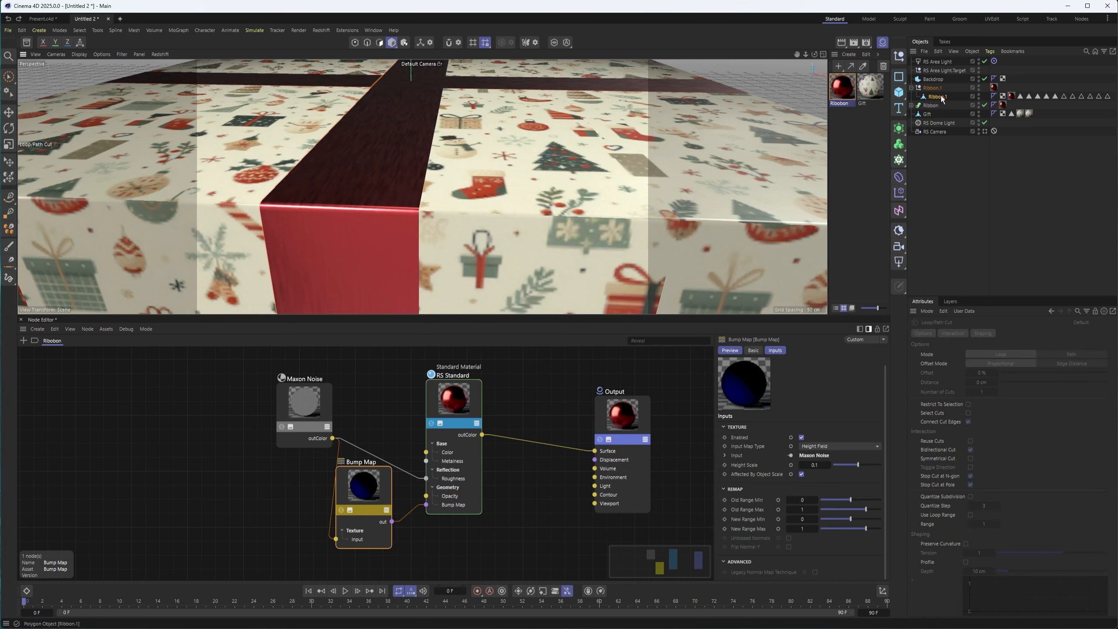
key(ctrl+z)
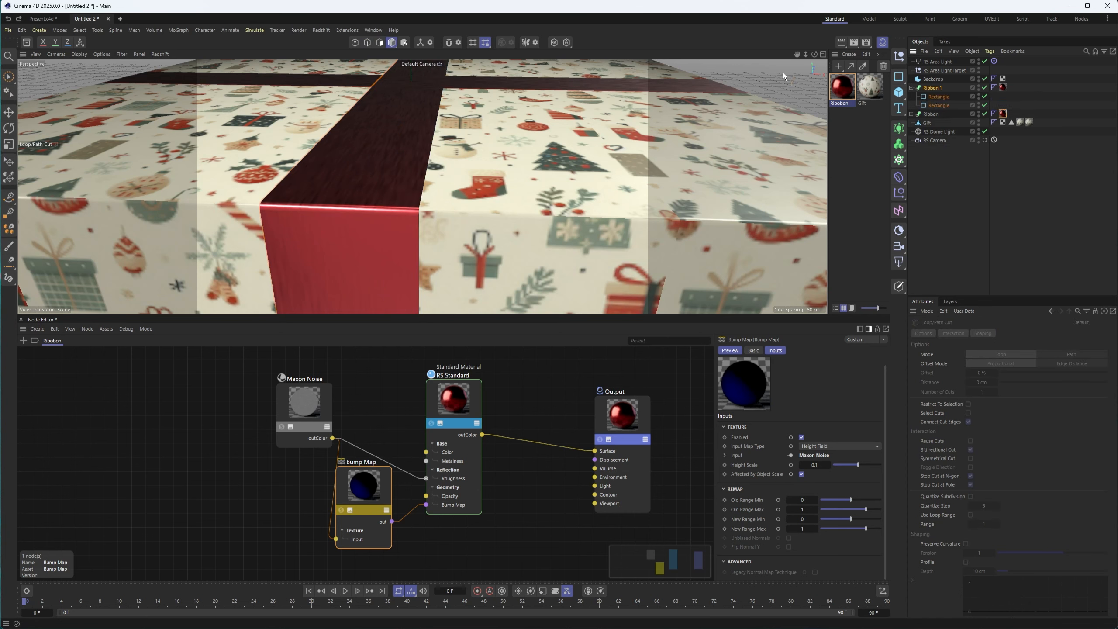
Step: Rename the two ribbon sweeps Red_Ribbon1 and Red_Ribbon2
click(911, 88)
double_click(930, 89)
text(Red_Rib)
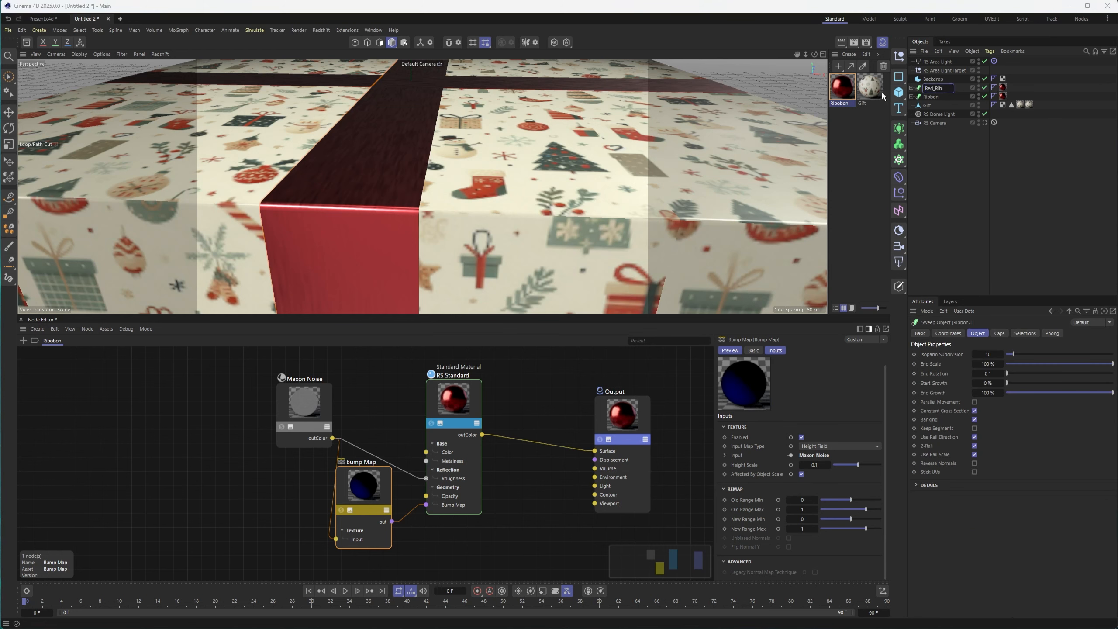
text(bon1)
key(Tab)
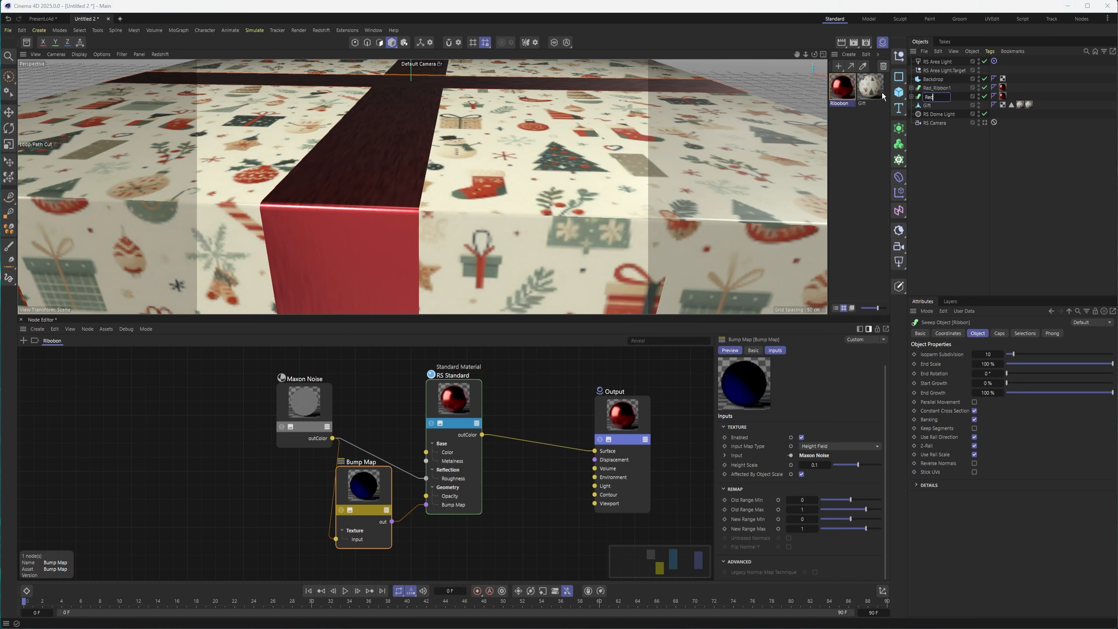
key(Return)
Step: Duplicate the Red_Ribbon1 sweep below Red_Ribbon2 and name the copy Green_Ribbon1.1
click(937, 88)
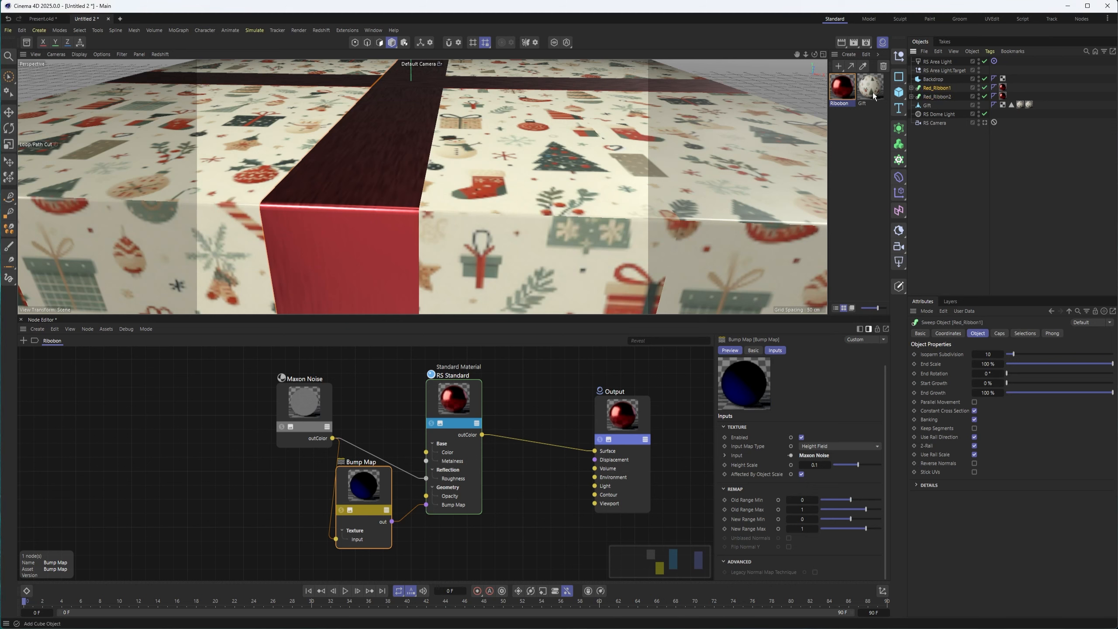
ctrl+drag(937, 89, 909, 108)
double_click(926, 107)
text(Green_Ribbon1.1)
key(Return)
Step: Enlarge the path rectangle of Green_Ribbon1.1 to 256 cm wide and 200.6 cm high
alt+drag(482, 116, 568, 152)
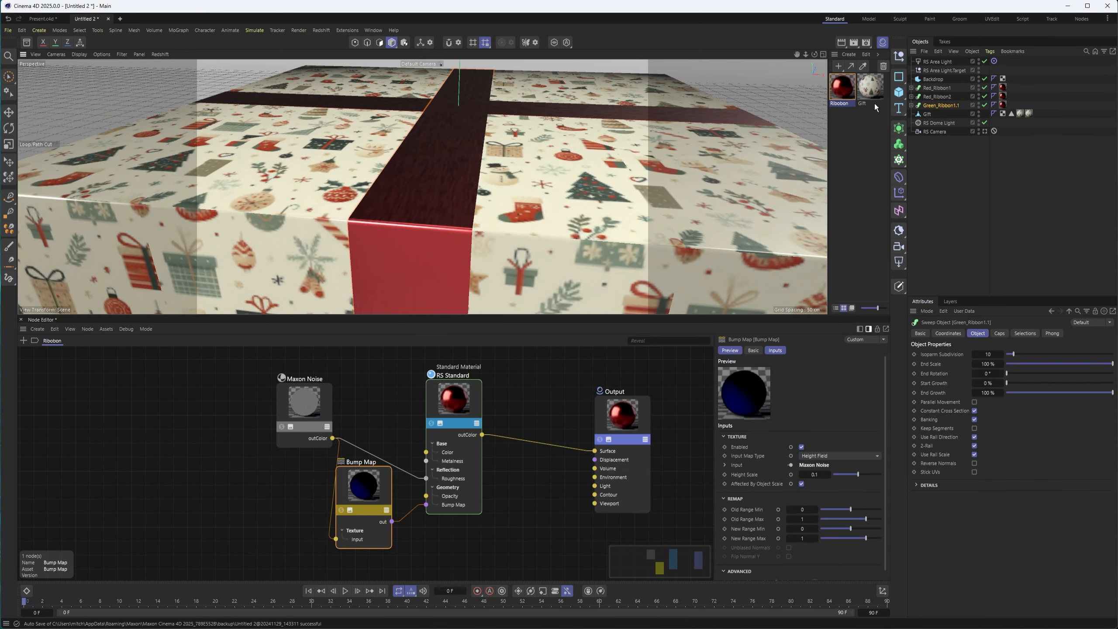
click(911, 106)
click(942, 123)
alt+drag(623, 212, 586, 212)
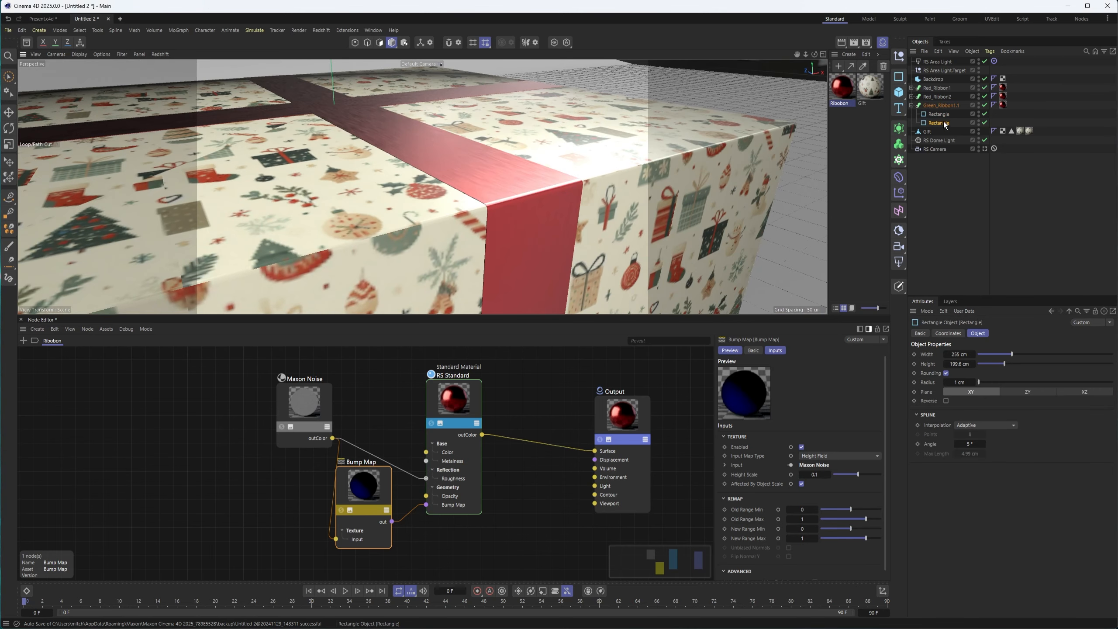
click(973, 355)
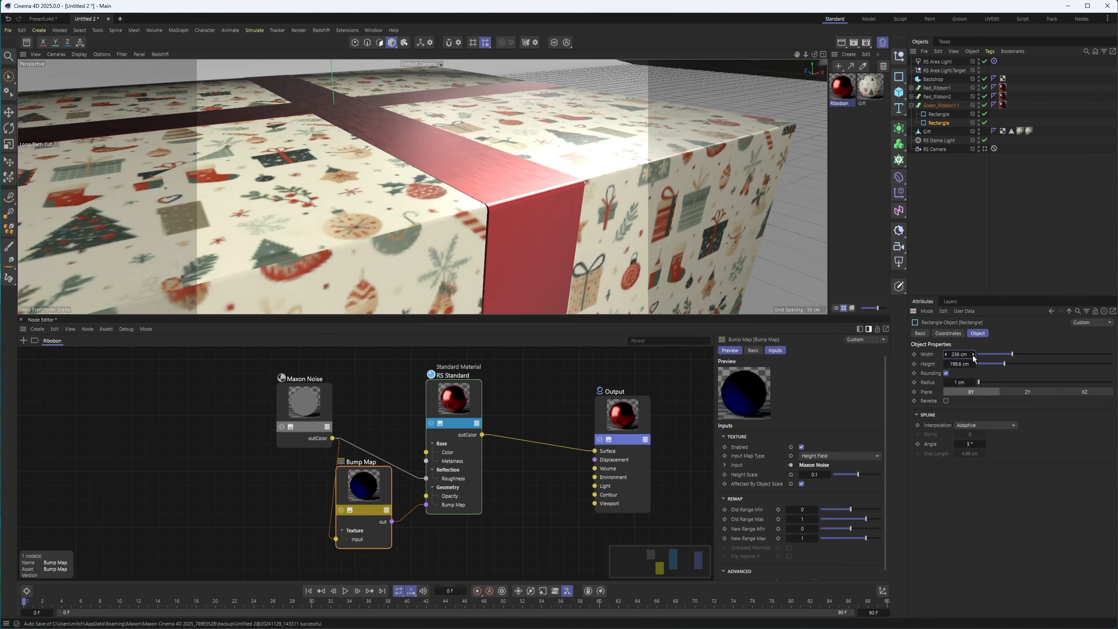
click(972, 365)
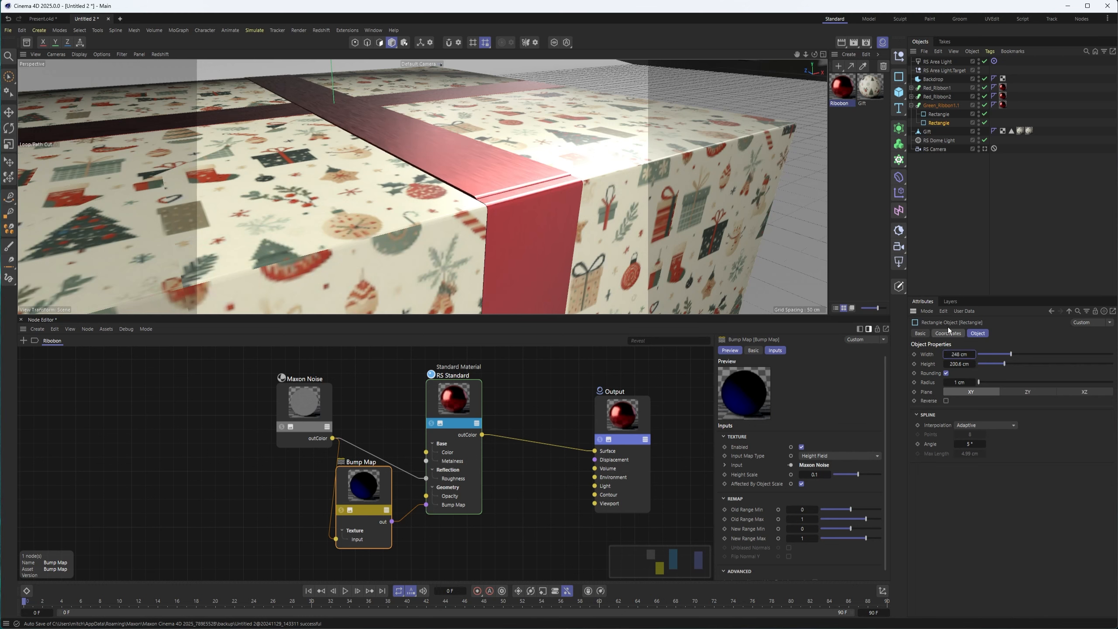
Step: Reduce the profile rectangle's height in Green_Ribbon1.1 to make a narrow strip along the middle of the red ribbon
click(939, 114)
drag(945, 365, 935, 364)
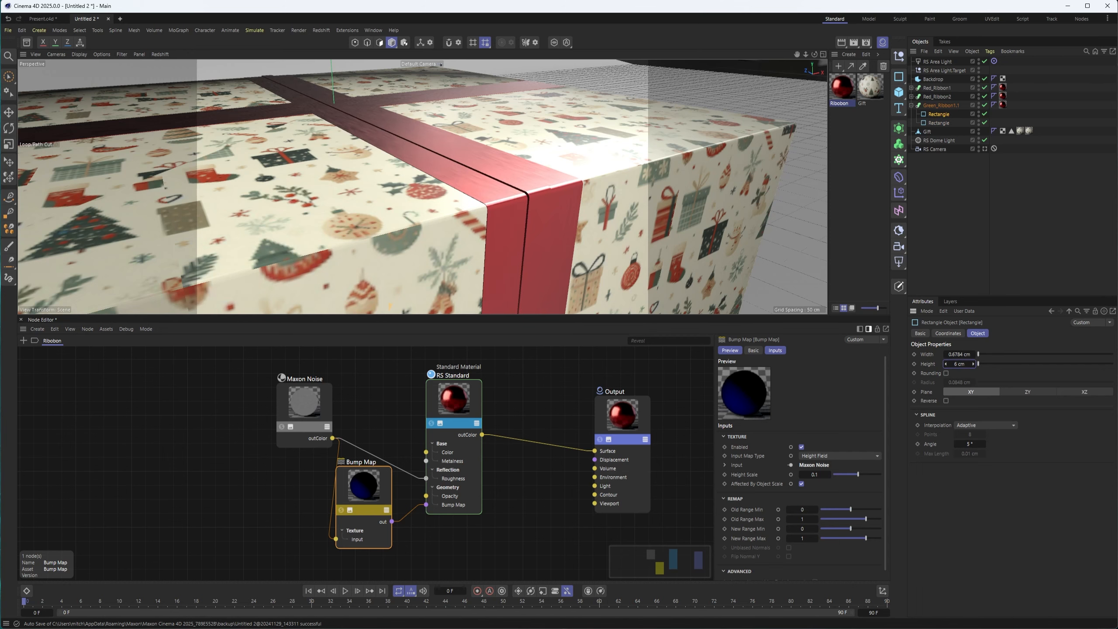
alt+drag(542, 134, 489, 146)
scroll(542, 155, up, 5)
Step: Set the path rectangle of Green_Ribbon1.1 to 255.5 cm wide and 200.1 cm high, and check its fit against the red ribbon
click(939, 123)
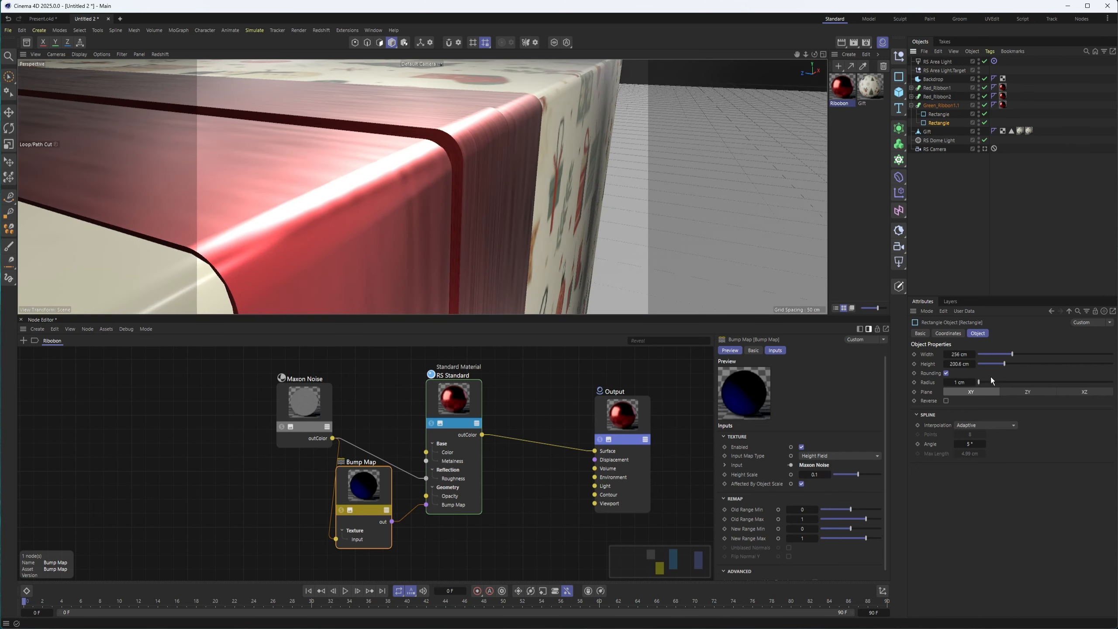
click(955, 354)
text(255.5)
key(Return)
click(967, 364)
click(960, 363)
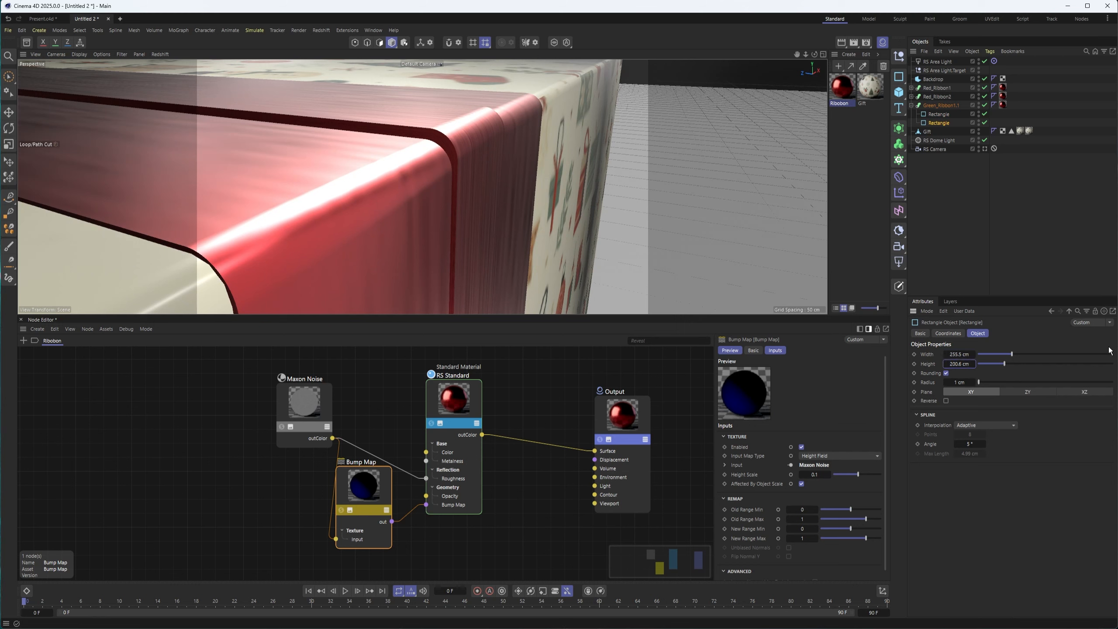
mouse_move(447, 145)
alt+mouse_down()
mouse_move(389, 141)
mouse_move(458, 149)
alt+mouse_up()
alt+right_drag(458, 150, 419, 142)
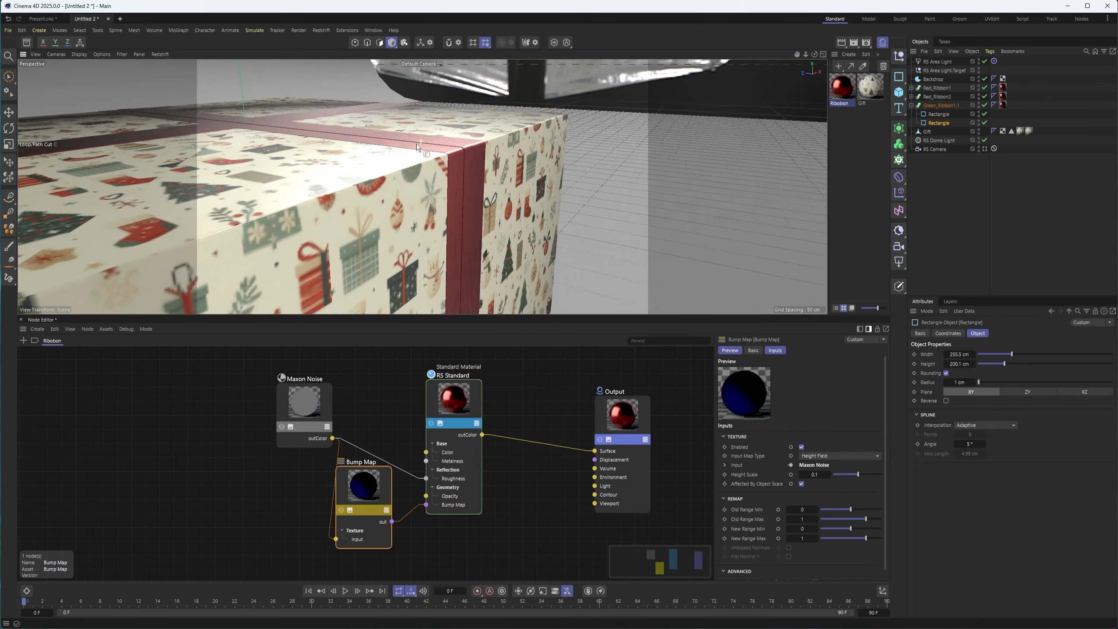
alt+drag(419, 142, 363, 174)
alt+middle_drag(418, 159, 436, 195)
alt+drag(437, 195, 441, 191)
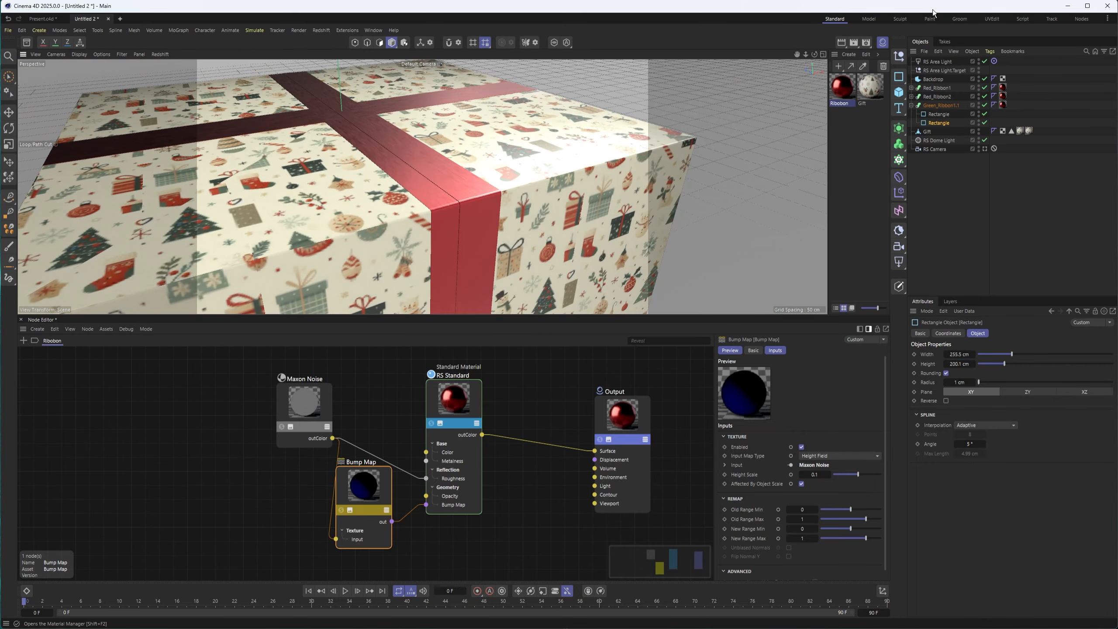
Step: Duplicate the Ribobon material, name the copy Green_Ribobon, and assign it to Green_Ribbon1.1
click(840, 101)
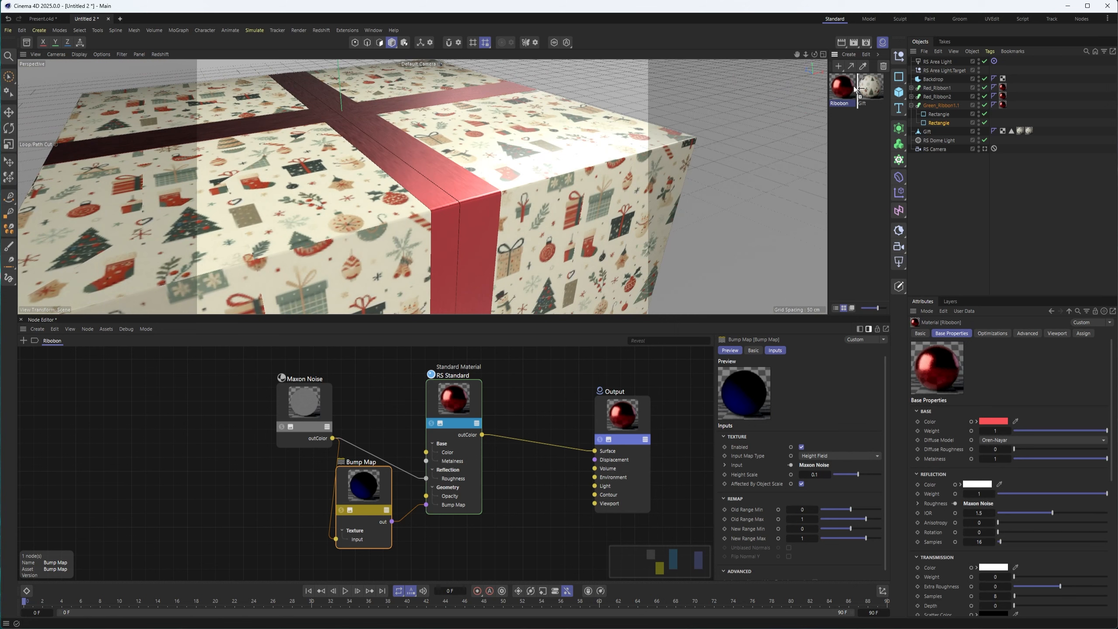
ctrl+drag(854, 85, 863, 104)
double_click(865, 105)
key(Left)
key(Left)
key(Left)
key(Left)
text(Green_)
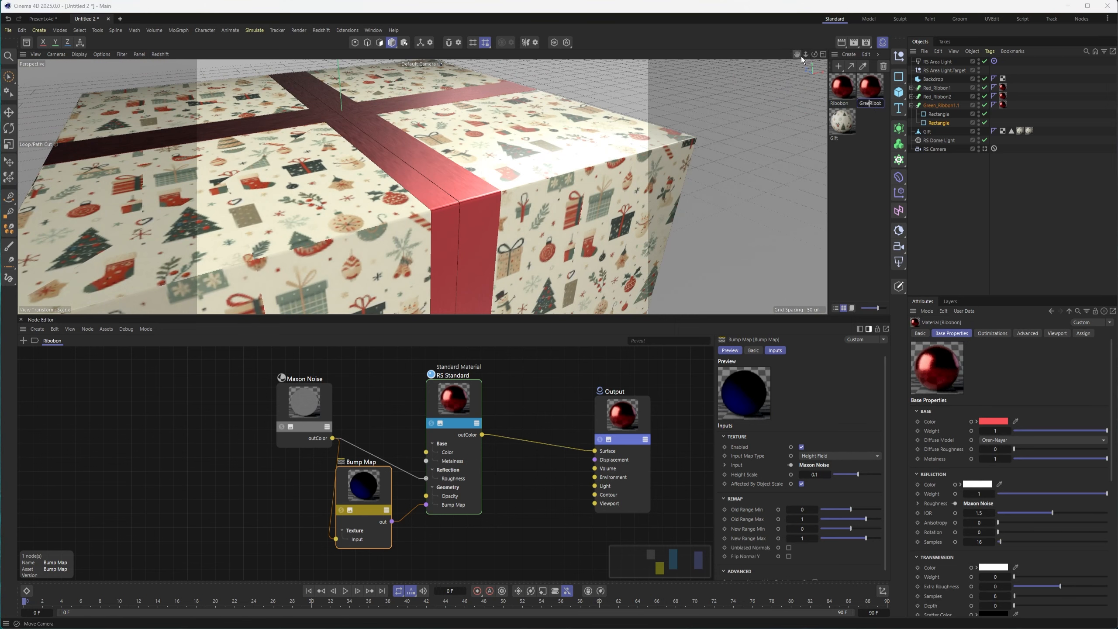
key(Return)
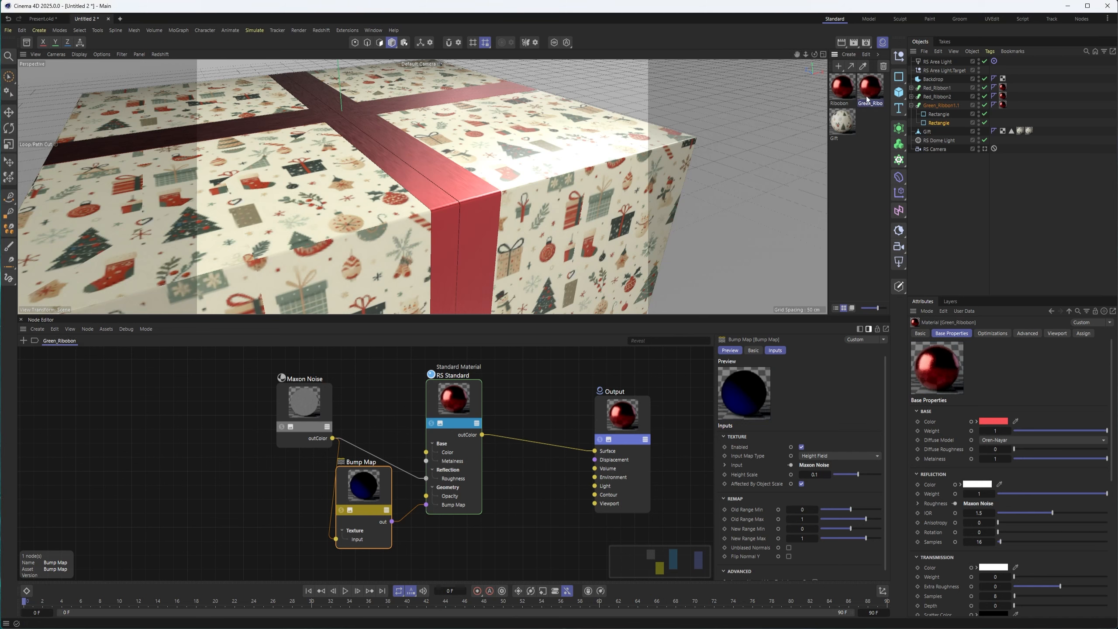
drag(1003, 104, 1004, 104)
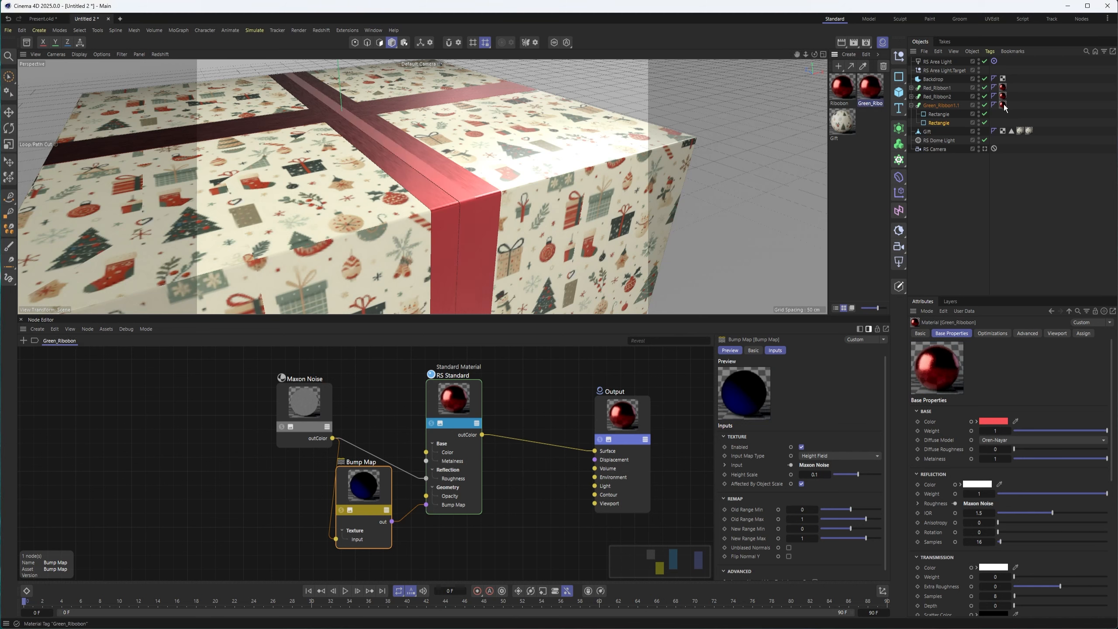
Step: Shift the base color hue of Green_Ribobon's RS Standard node to a 99° green
click(455, 400)
drag(865, 474, 842, 469)
mouse_move(451, 138)
alt+mouse_down()
mouse_move(454, 196)
mouse_move(474, 161)
mouse_move(451, 154)
alt+mouse_up()
Step: Sample the gray-green of a present printed on the wrapping paper as the green ribbon's base color
scroll(491, 162, up, 10)
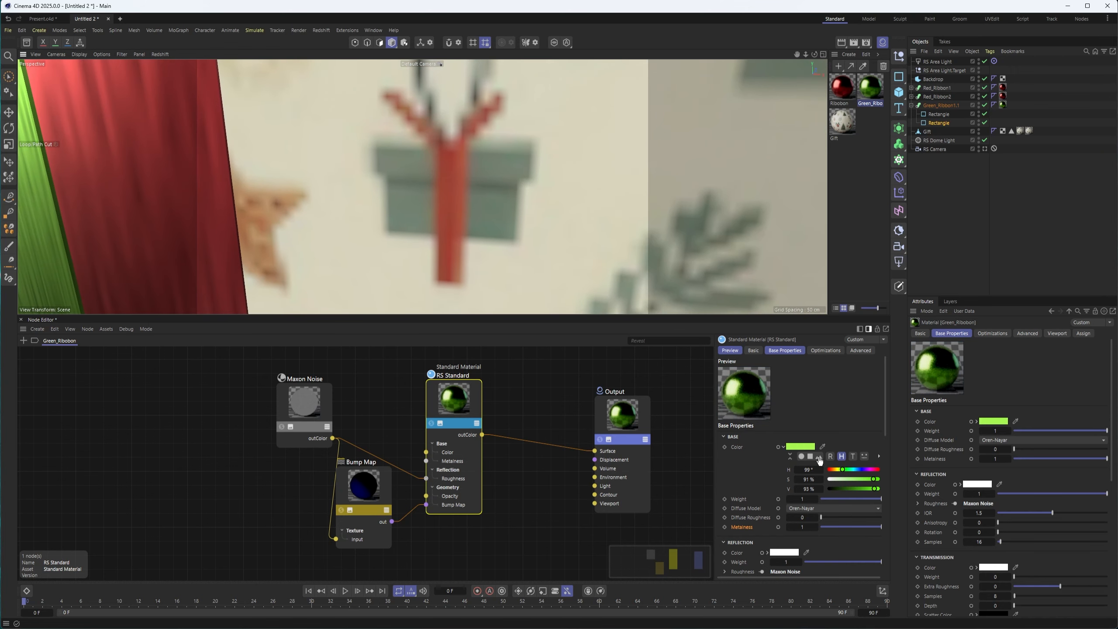
click(822, 447)
click(492, 192)
scroll(533, 186, down, 12)
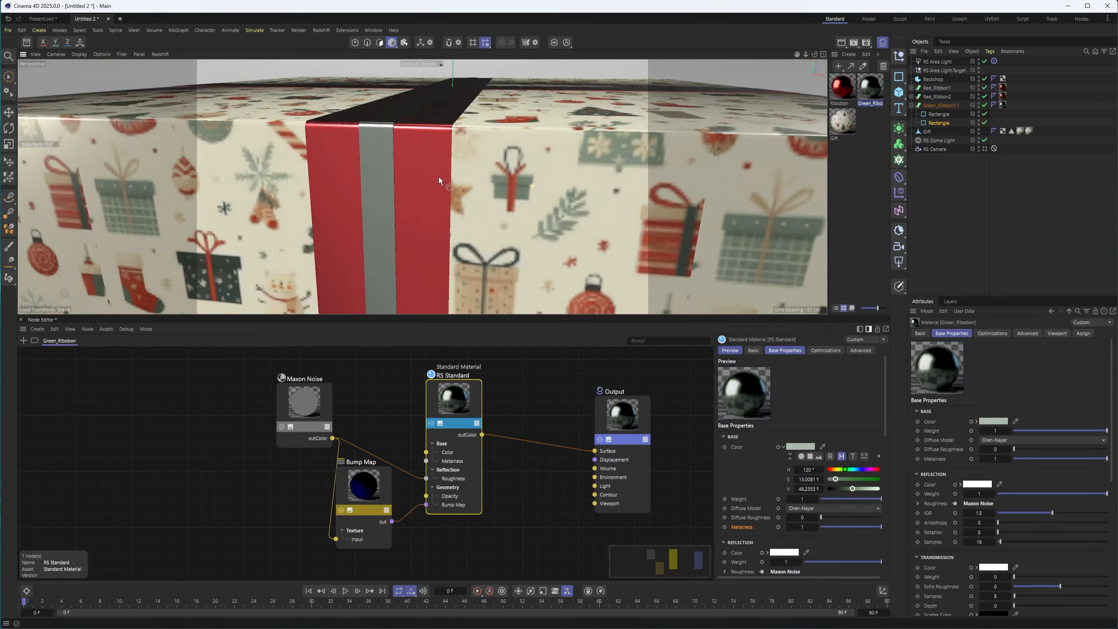
Step: Sample the dark green of a Christmas tree printed on the wrapping paper as Green_Ribobon's base color
alt+middle_drag(533, 186, 507, 128)
scroll(550, 241, up, 10)
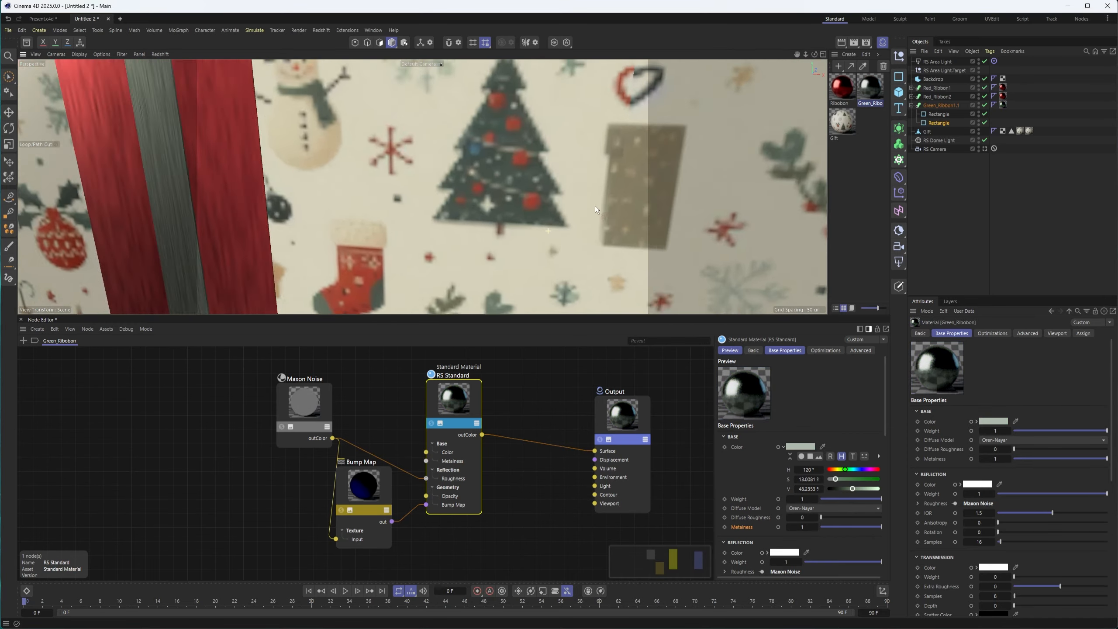
click(822, 447)
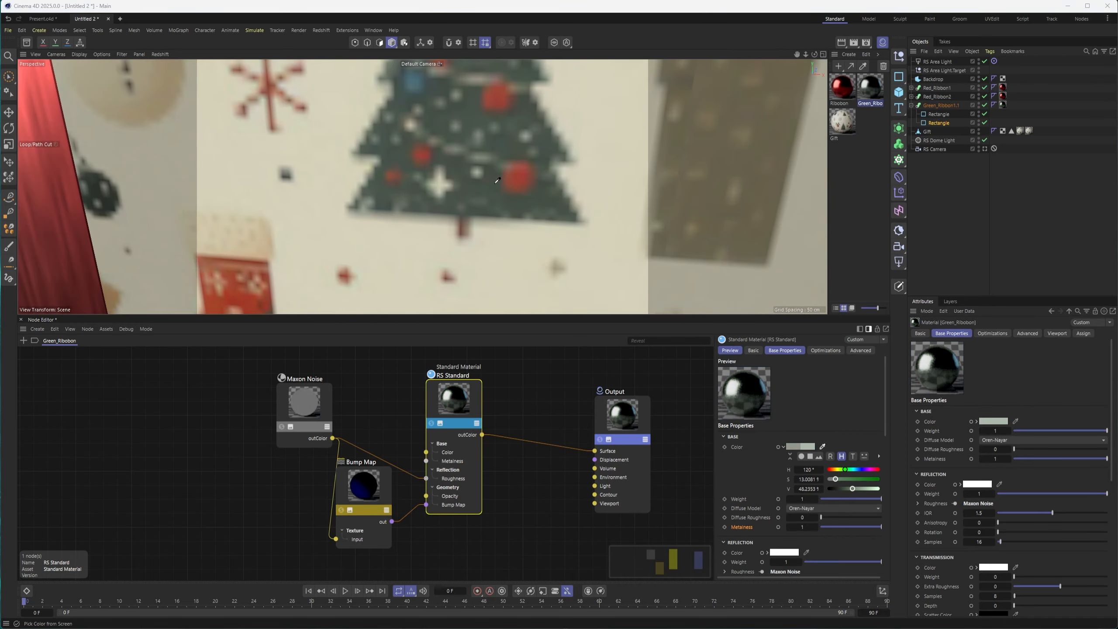
click(495, 183)
click(823, 447)
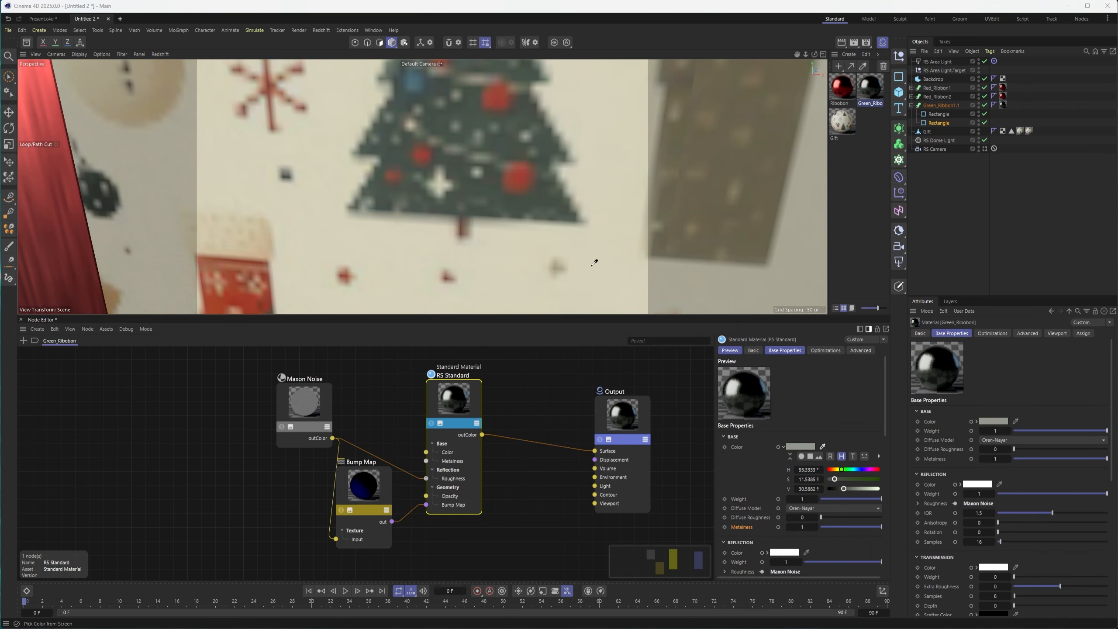
click(494, 183)
scroll(492, 176, down, 10)
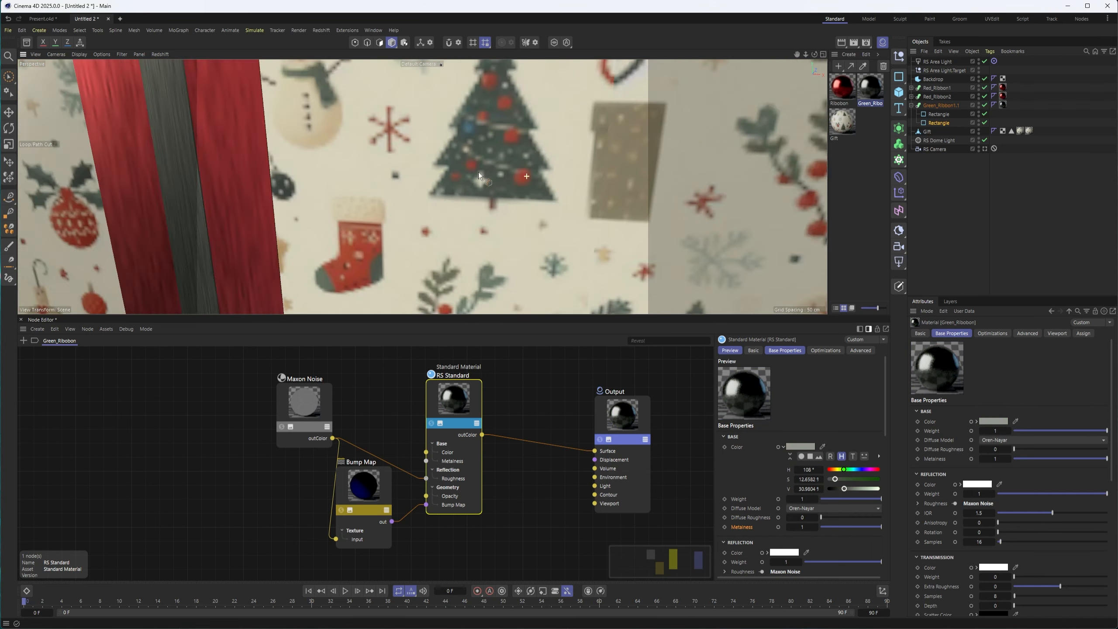
Step: Brighten Green_Ribobon's base color to 72% saturation and 42% value
alt+drag(360, 162, 373, 165)
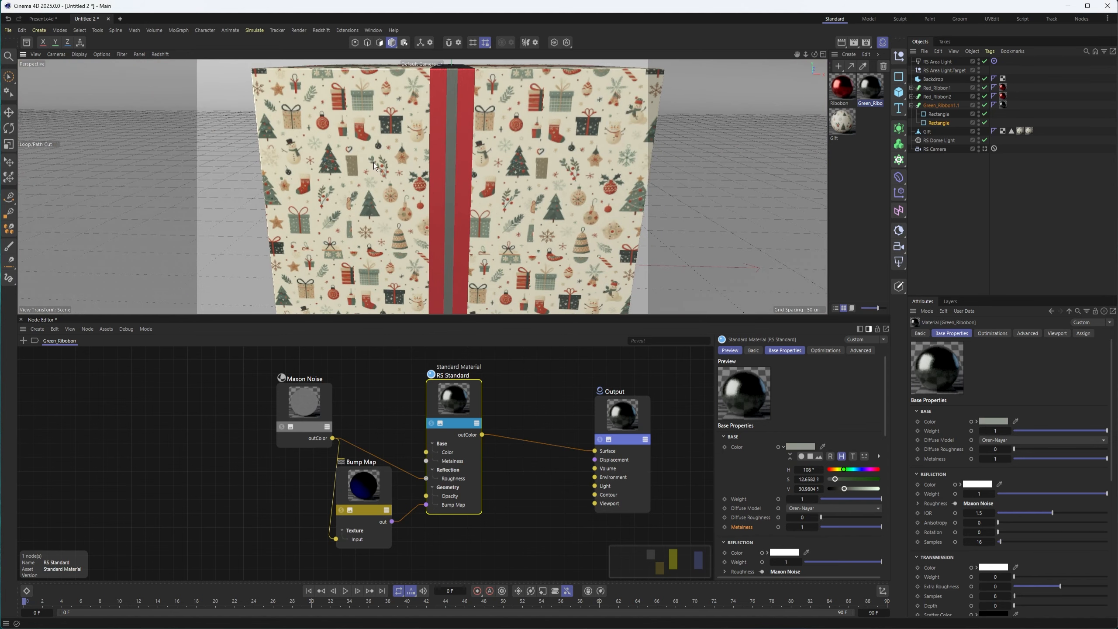
mouse_move(837, 478)
mouse_down()
mouse_move(864, 477)
mouse_move(849, 488)
mouse_up()
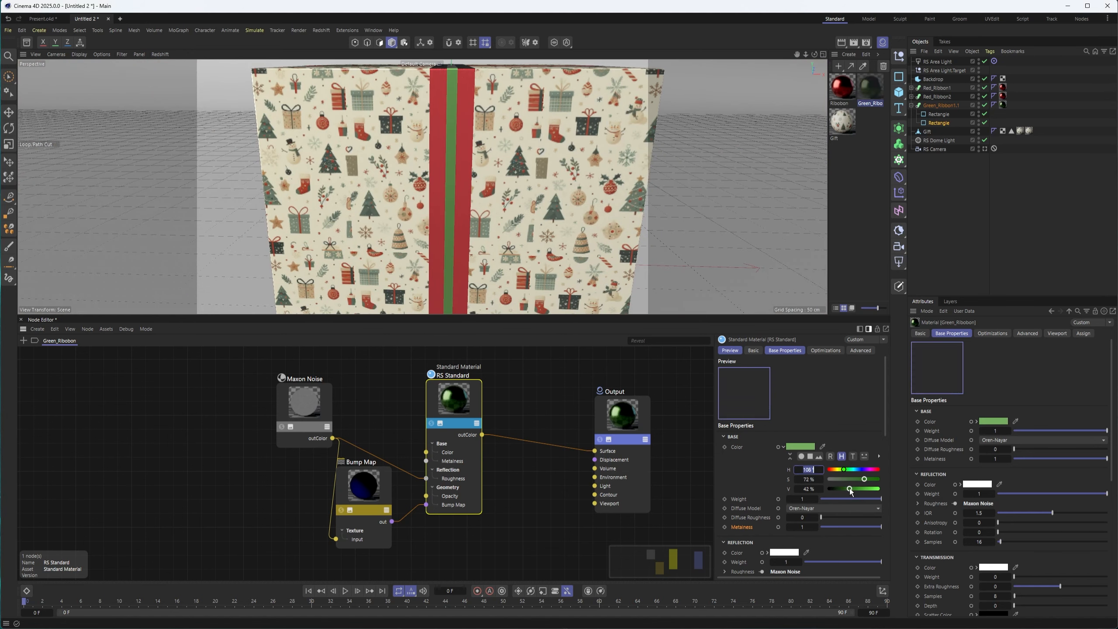
alt+drag(527, 193, 444, 143)
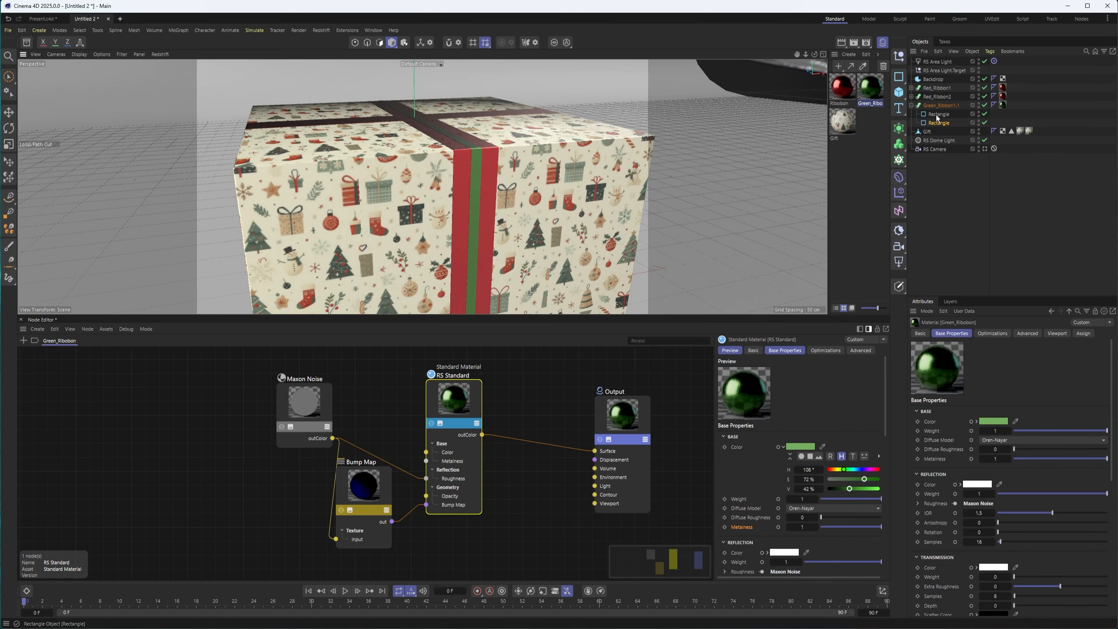
Step: Set the height of Green_Ribbon1.1's profile rectangle to 15 cm
click(937, 115)
drag(973, 365, 973, 362)
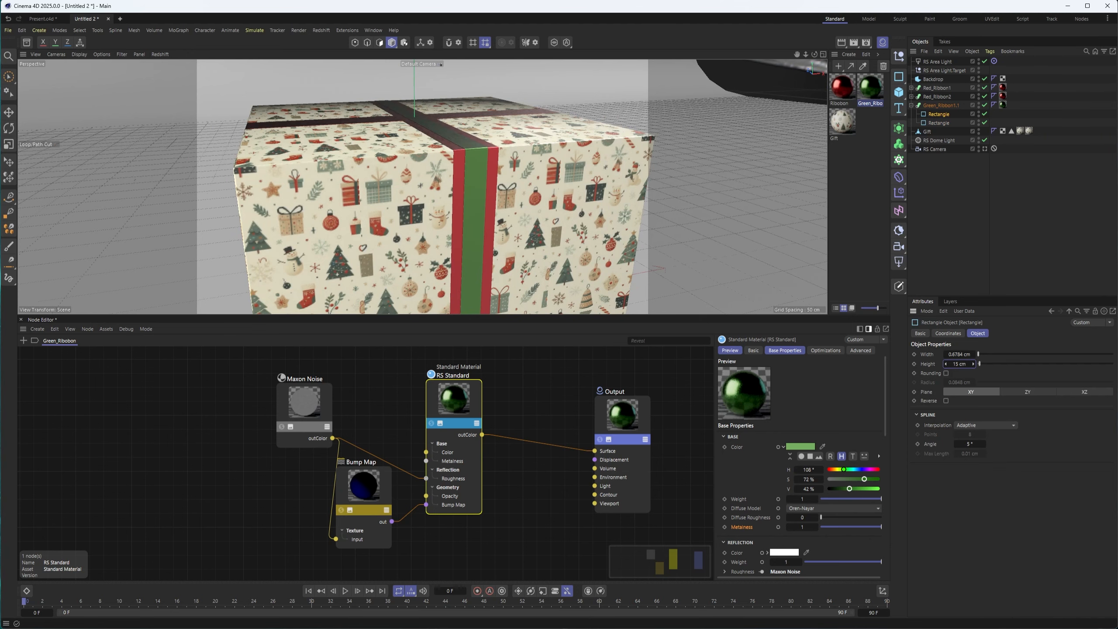
alt+drag(453, 143, 517, 164)
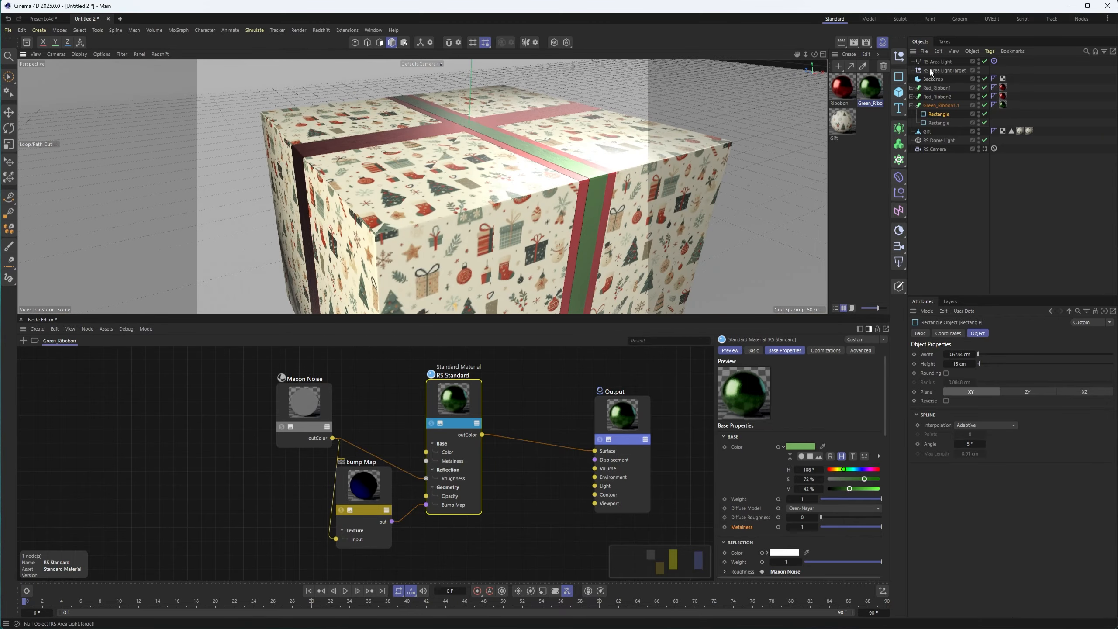
Step: Duplicate Red_Ribbon2 as Green_Ribbon2.1 and assign the Green_Ribobon material to the copy
click(912, 105)
click(939, 98)
ctrl+drag(944, 108, 852, 109)
double_click(936, 114)
text(Green)
key(Return)
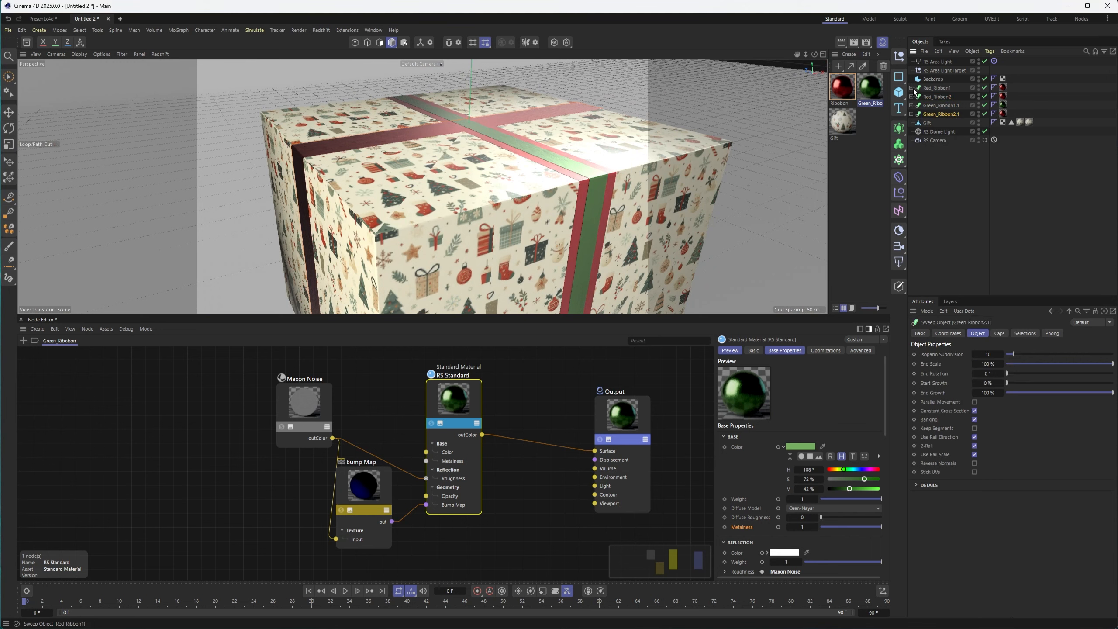
click(871, 88)
Step: Set the height of Green_Ribbon2.1's path rectangle to 200.1 cm
click(911, 114)
alt+drag(437, 176, 561, 188)
click(945, 124)
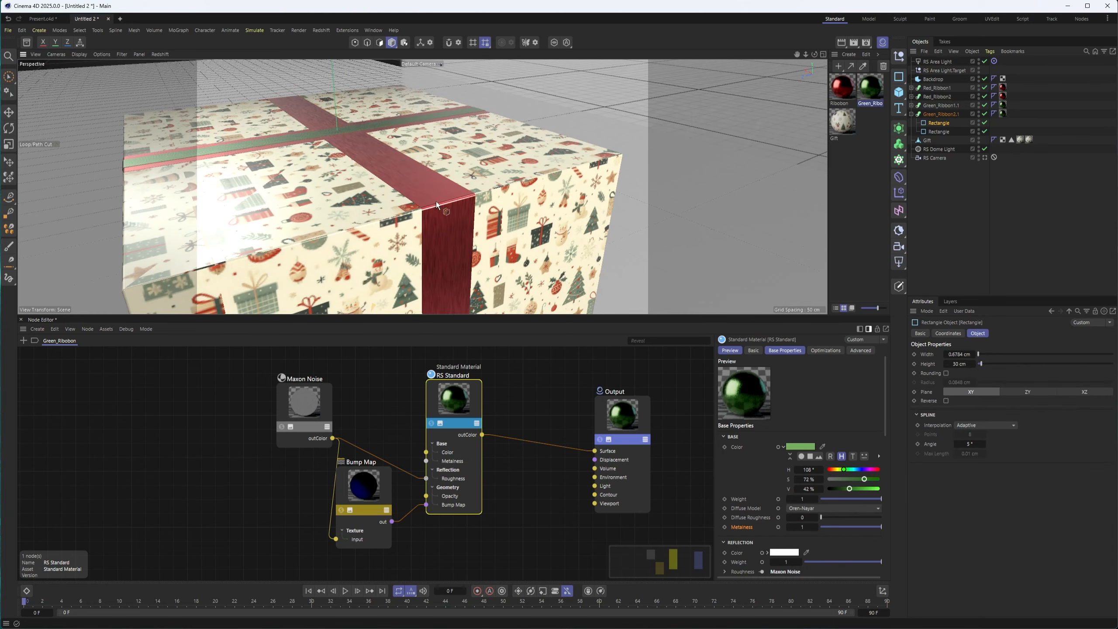
scroll(502, 202, up, 5)
alt+drag(503, 204, 556, 228)
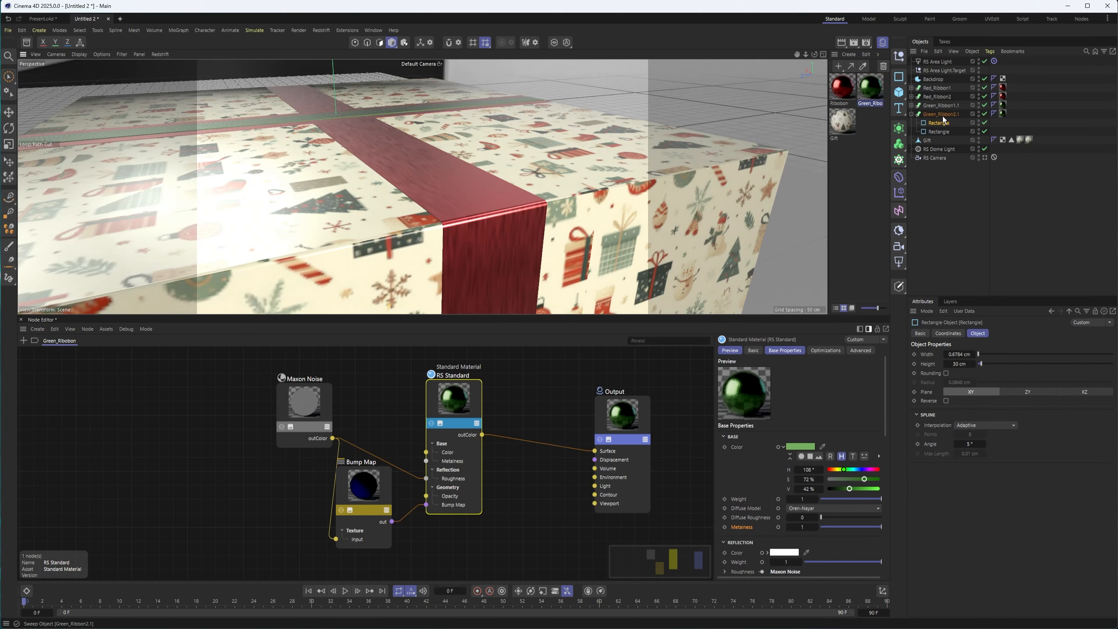
click(939, 132)
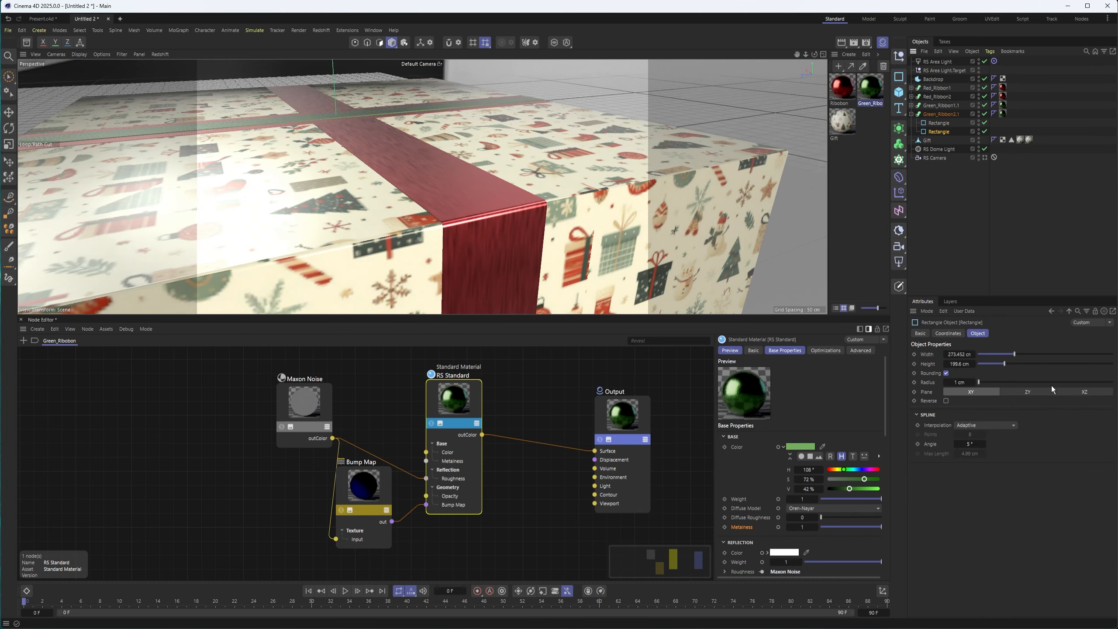
click(974, 363)
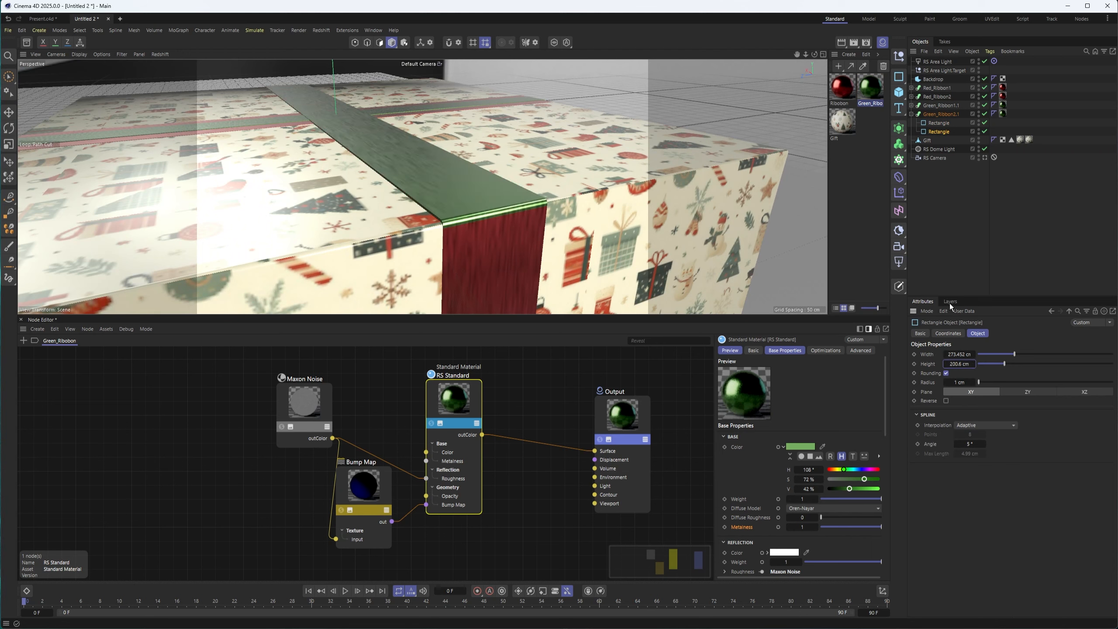
key(BackSpace)
text(1)
key(Return)
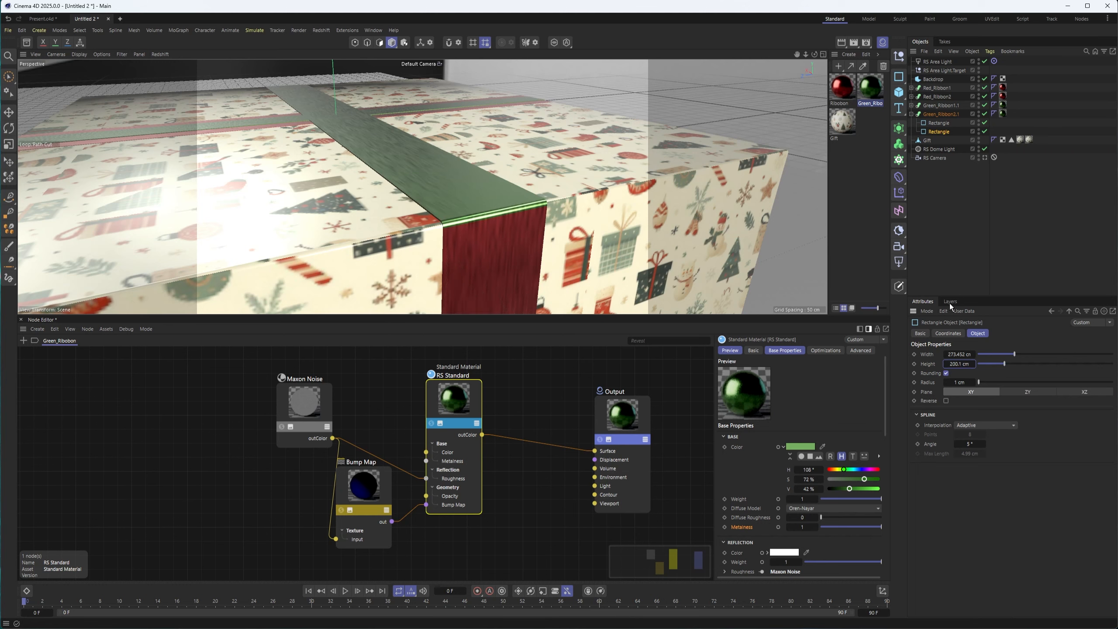
Step: Set the width of Green_Ribbon2.1's path rectangle to 273.952 cm
click(957, 354)
click(958, 354)
key(BackSpace)
text(9)
key(Return)
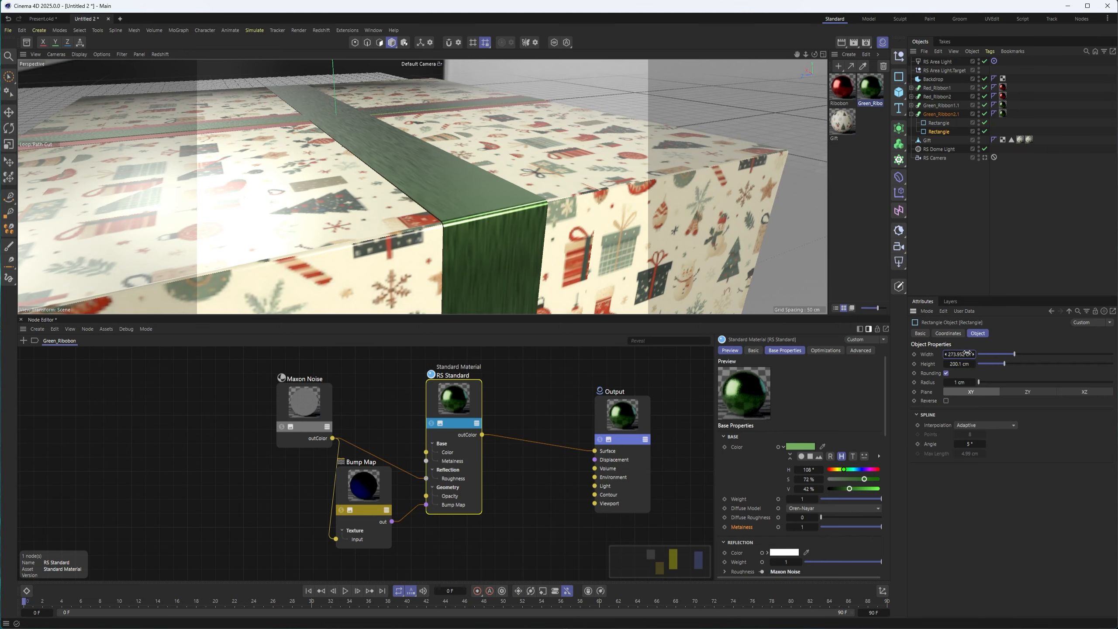
Step: Set the height of Green_Ribbon2.1's profile rectangle to 15 cm, using Green_Ribbon1.1's profile as reference
alt+drag(505, 224, 533, 204)
click(939, 122)
mouse_move(947, 363)
mouse_down()
mouse_move(918, 363)
mouse_move(927, 363)
mouse_up()
alt+drag(539, 228, 480, 247)
click(912, 105)
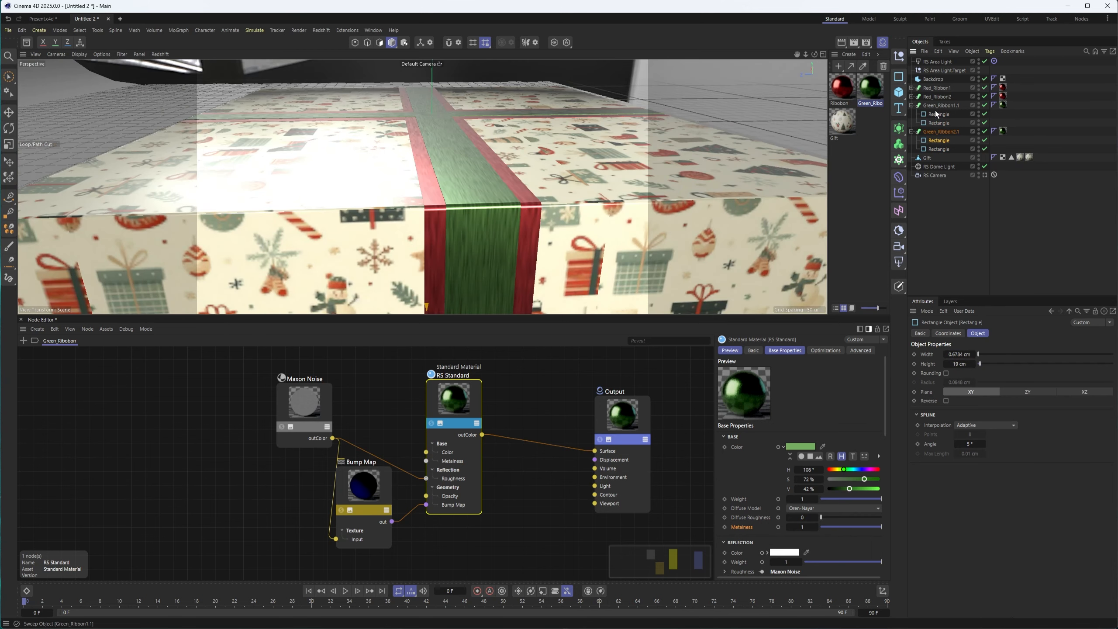
click(936, 115)
click(938, 141)
drag(947, 364, 946, 363)
Step: Start the Redshift IPR preview and view the gift box through the RS Camera
alt+drag(542, 194, 370, 125)
scroll(521, 237, down, 5)
click(160, 54)
click(176, 67)
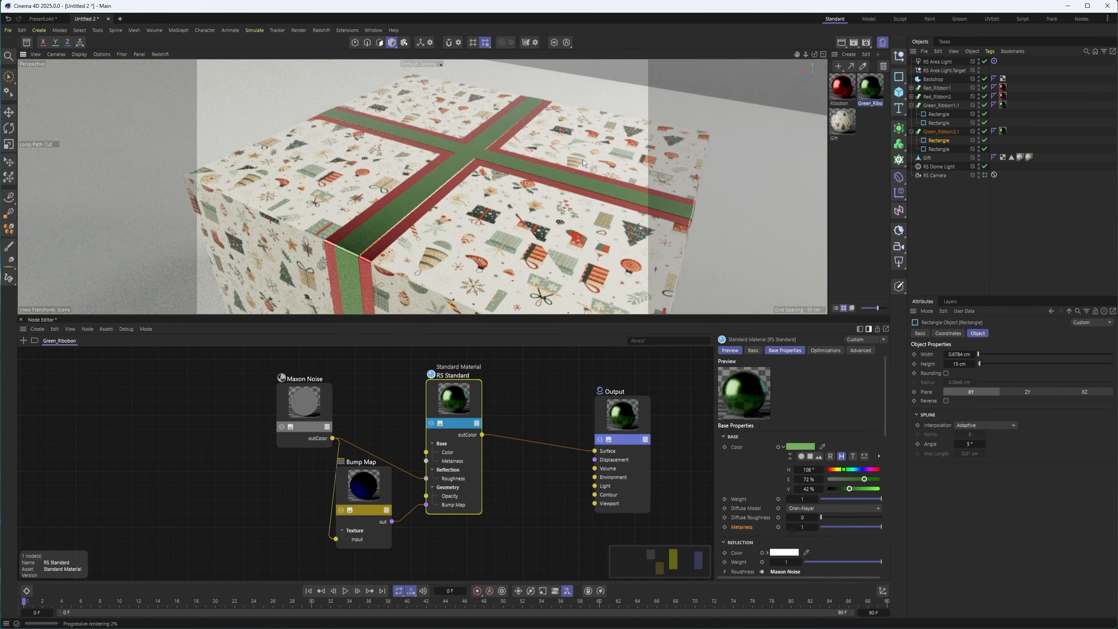
click(985, 175)
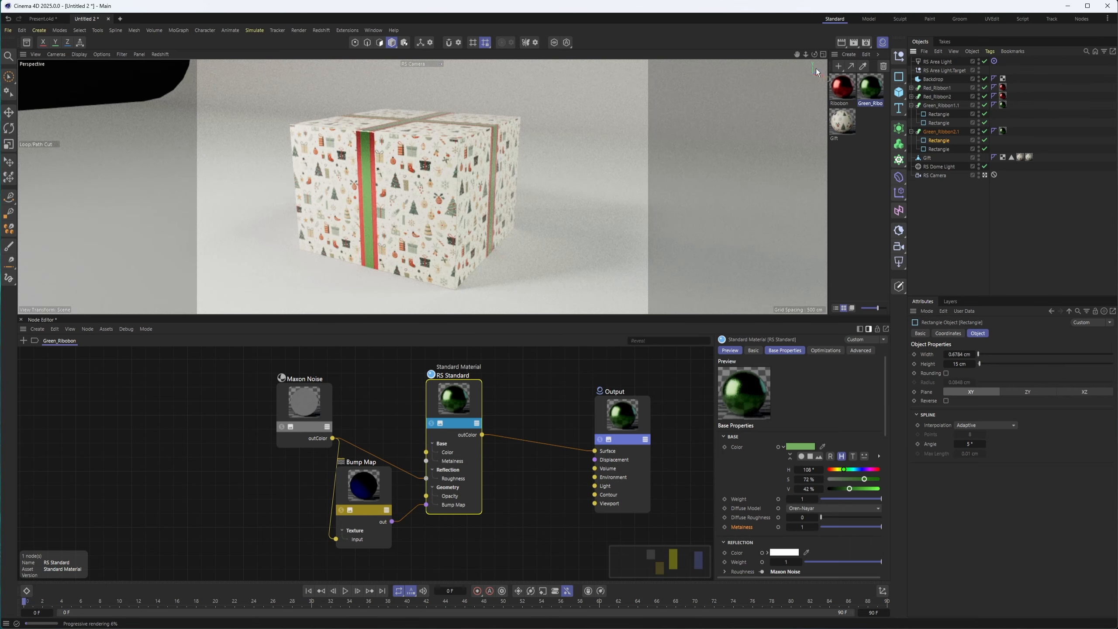
Step: Create a standard material for the Backdrop and darken its base color to a gray of 18% value
click(839, 67)
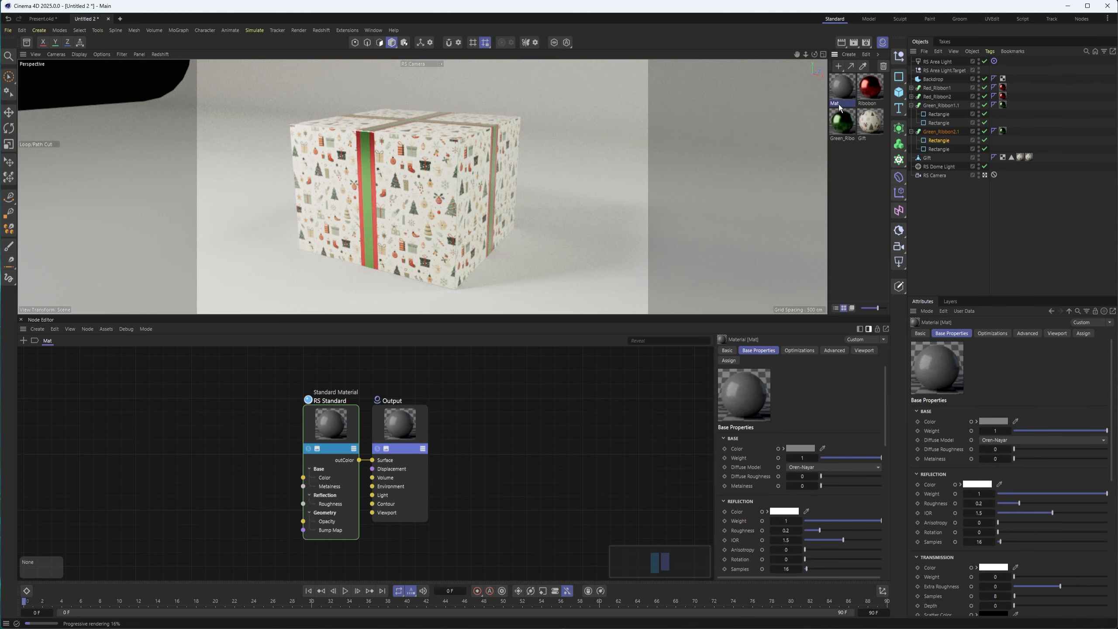
drag(839, 103, 555, 243)
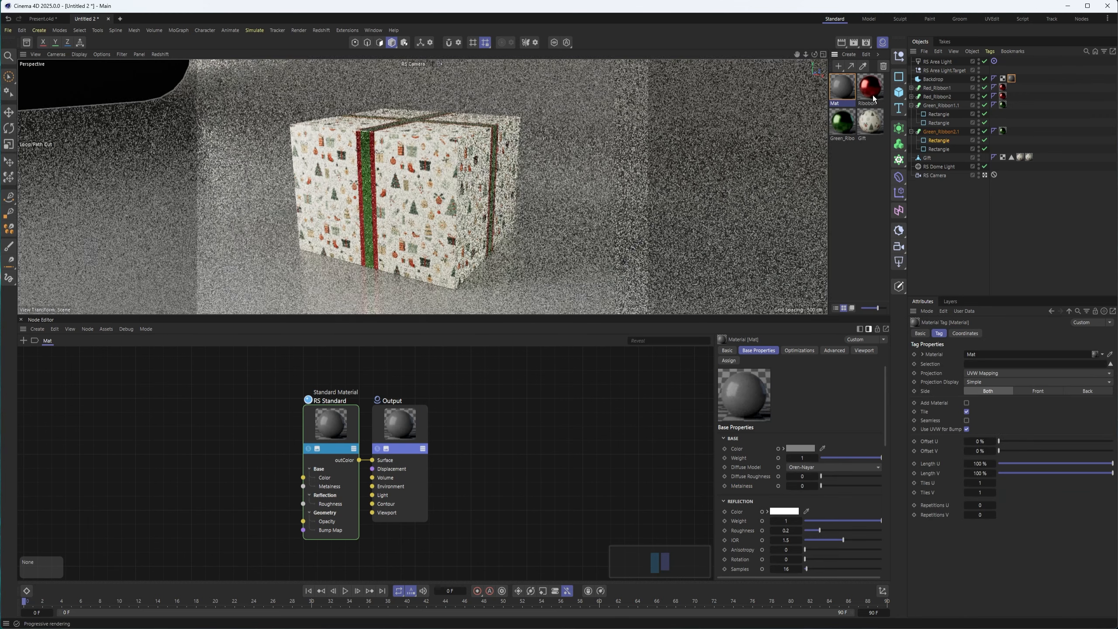
click(844, 93)
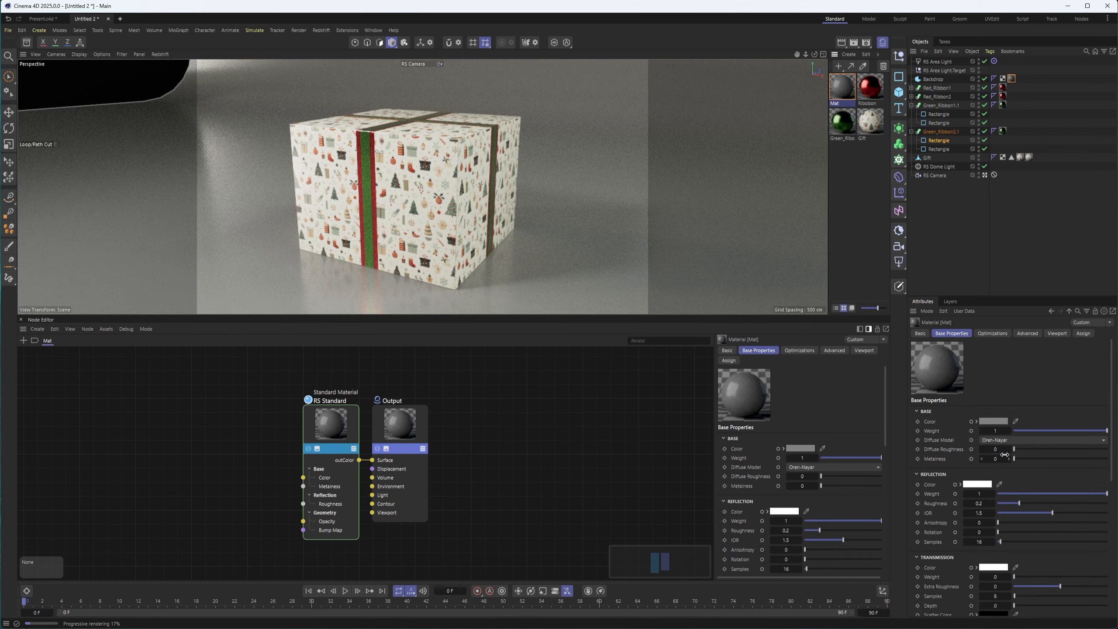
click(1000, 423)
click(1027, 523)
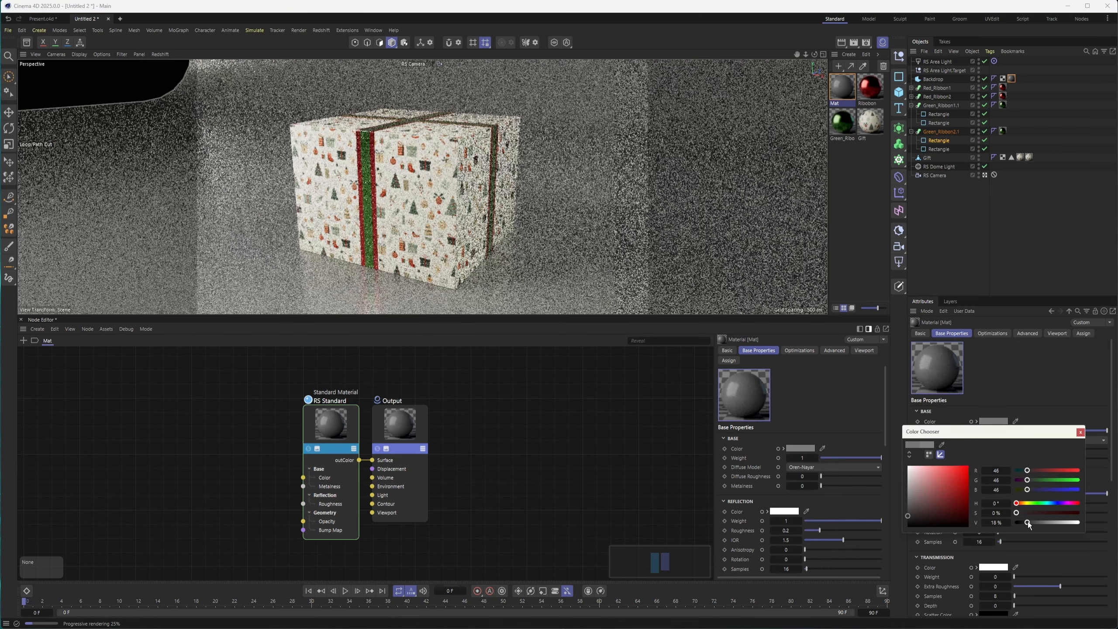
click(1081, 432)
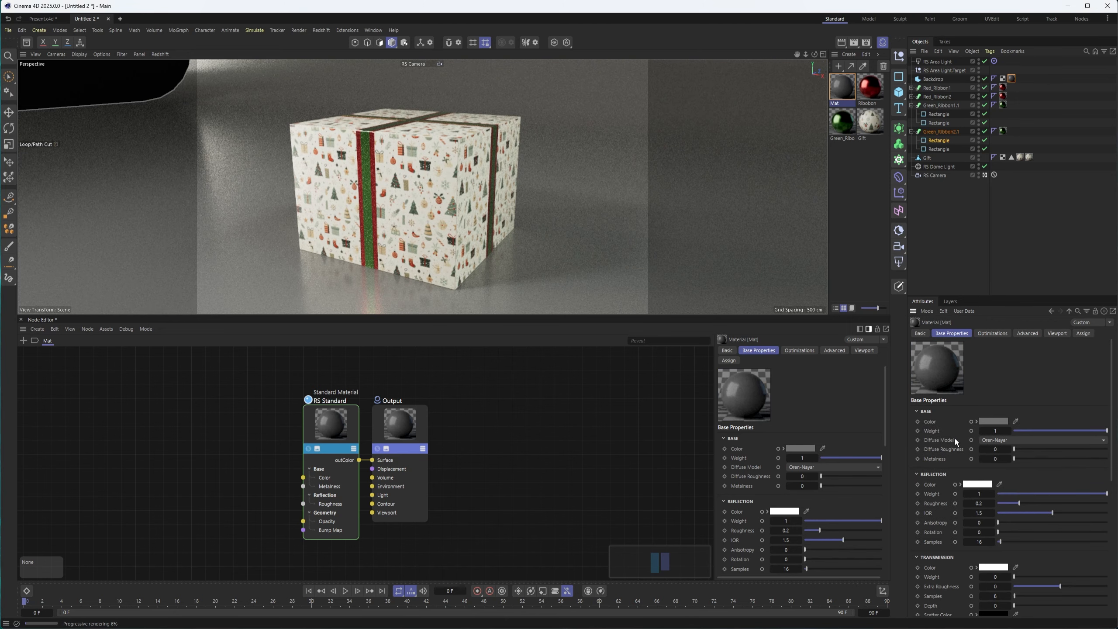
Step: Set the backdrop material's reflection roughness to 1 and stop the Redshift IPR preview
drag(1015, 499, 1026, 505)
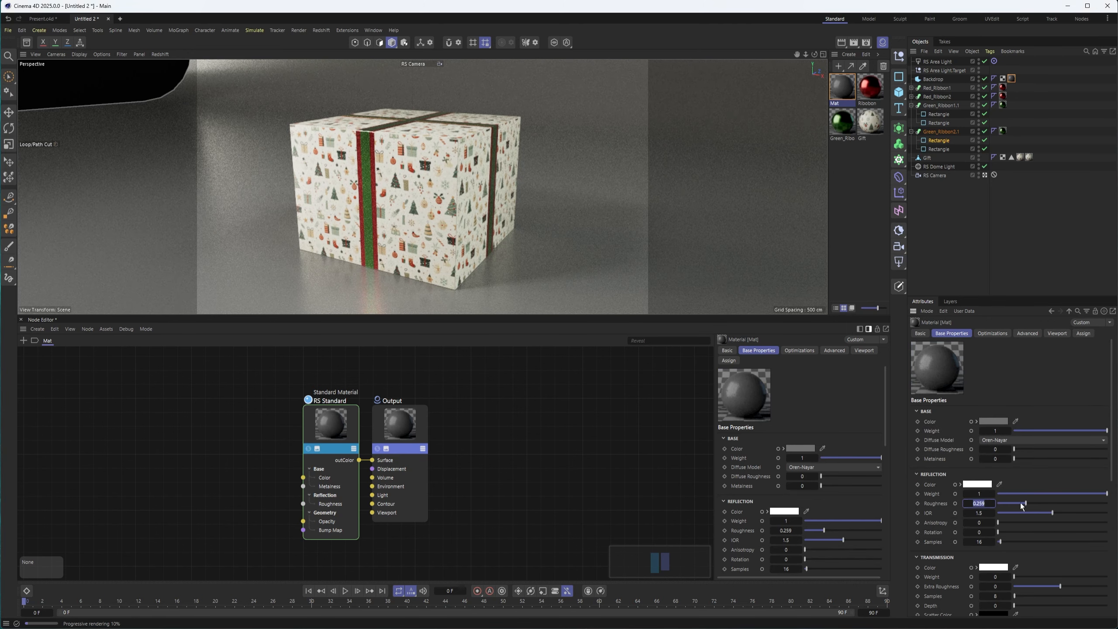
click(1033, 502)
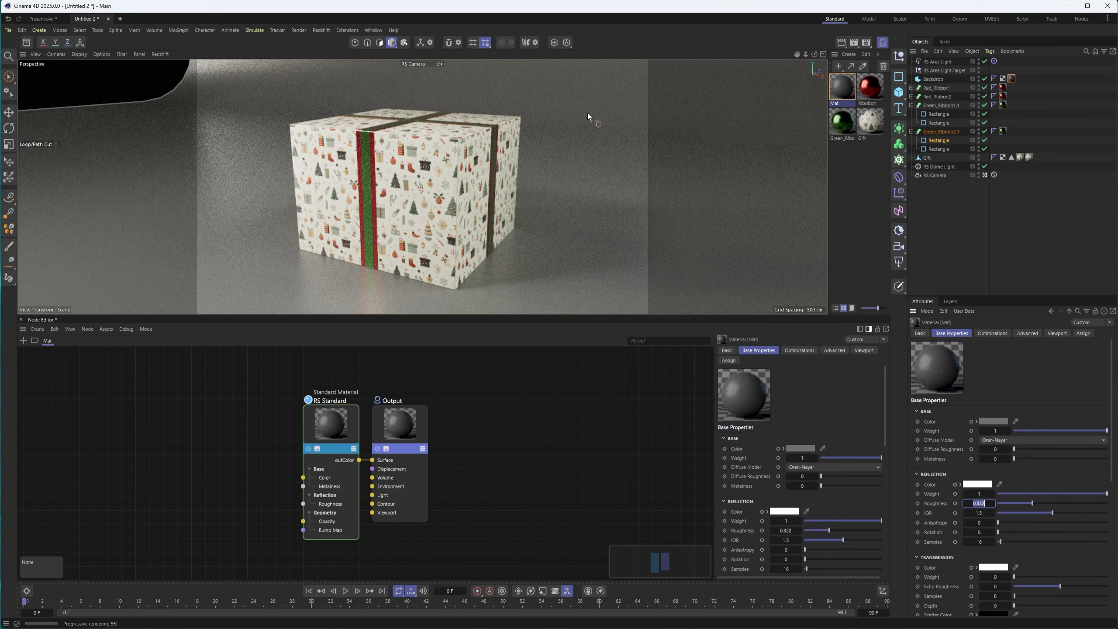
text(1)
key(Return)
click(160, 54)
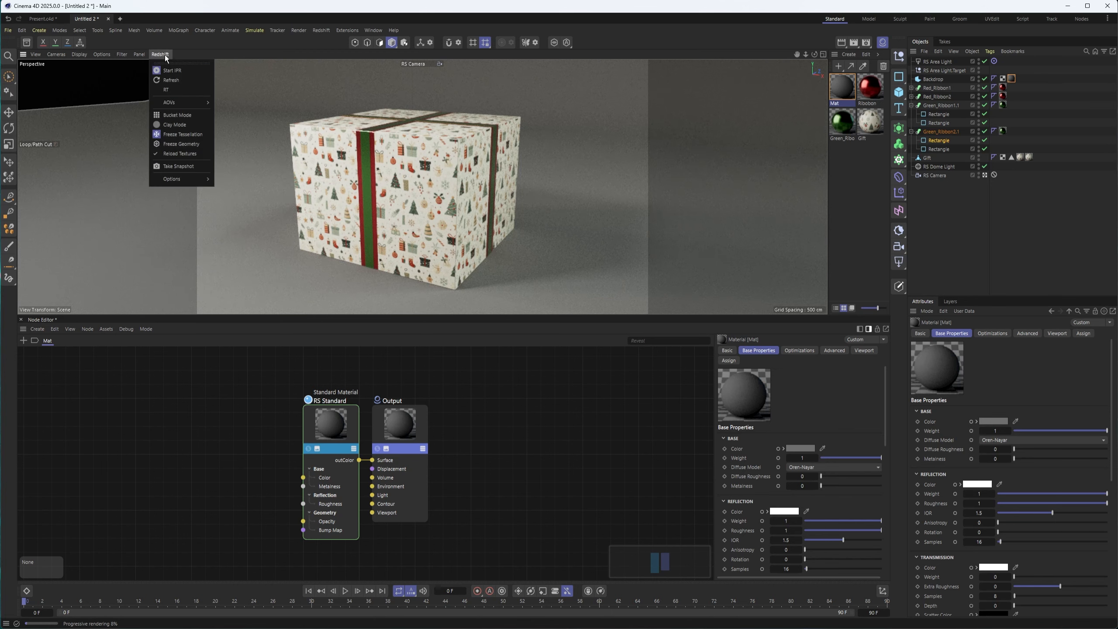
click(182, 72)
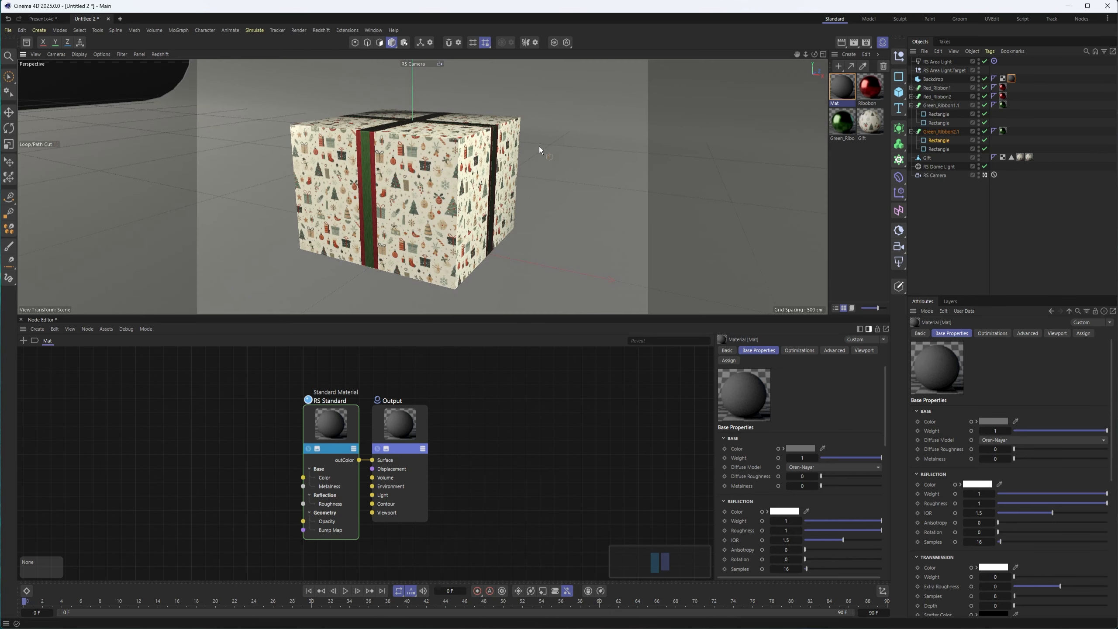
Step: In the Right view, draw a closed four-point Bezier spline rising from the center of the gift's top toward one side
click(824, 54)
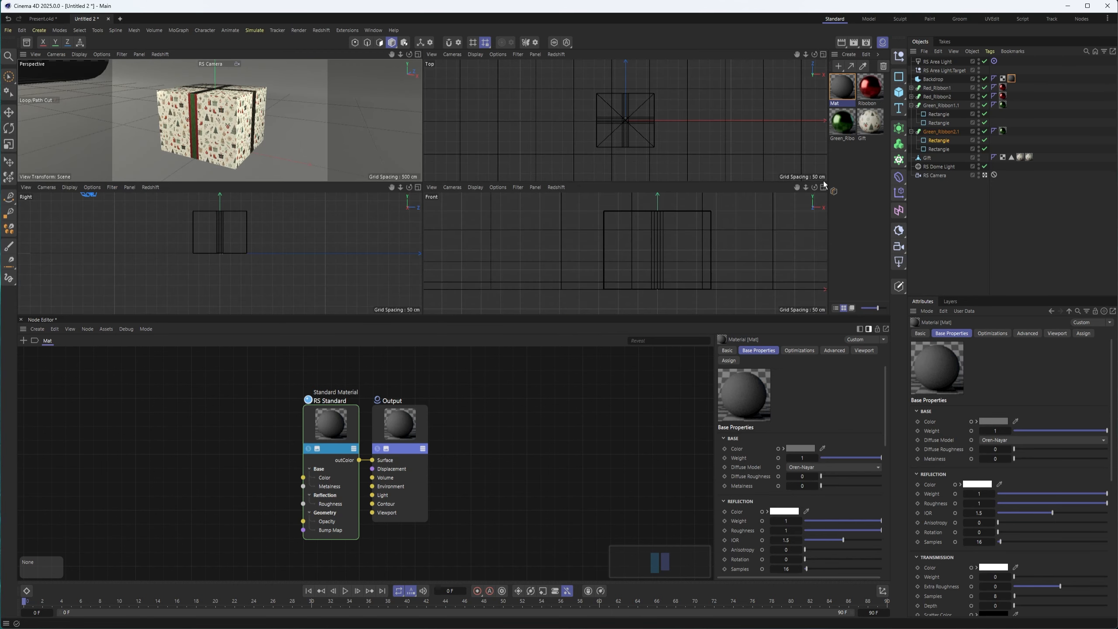
click(417, 188)
alt+middle_drag(424, 122, 416, 213)
scroll(418, 180, up, 12)
key(e)
alt+right_drag(401, 192, 422, 166)
alt+middle_drag(428, 162, 435, 205)
alt+right_drag(436, 205, 365, 196)
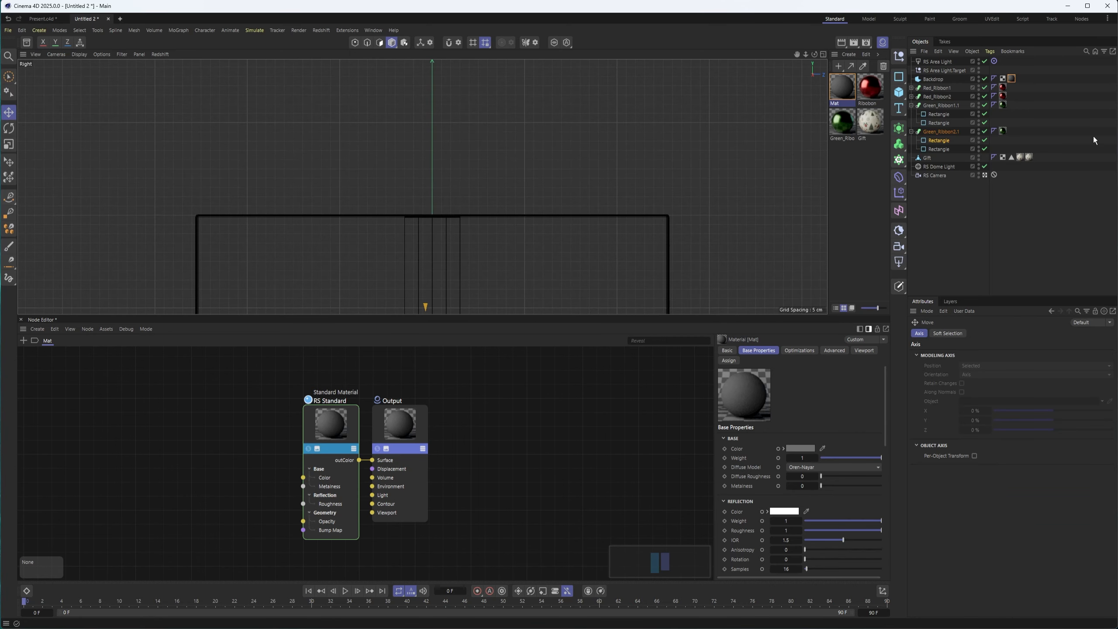
click(994, 233)
click(9, 197)
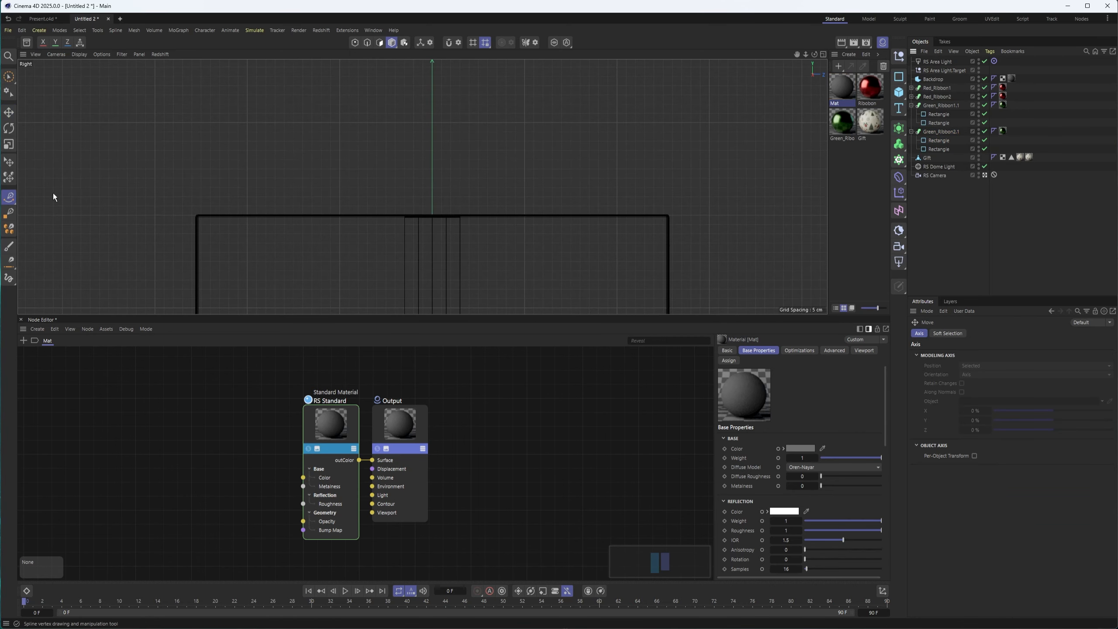
click(432, 215)
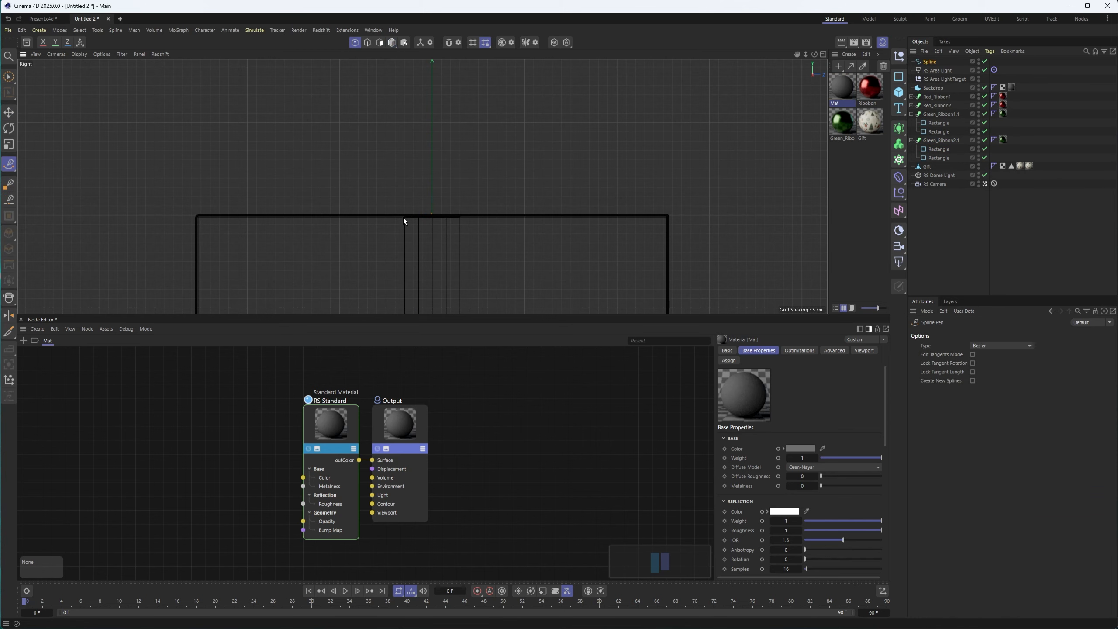
click(337, 170)
click(431, 214)
scroll(412, 194, up, 4)
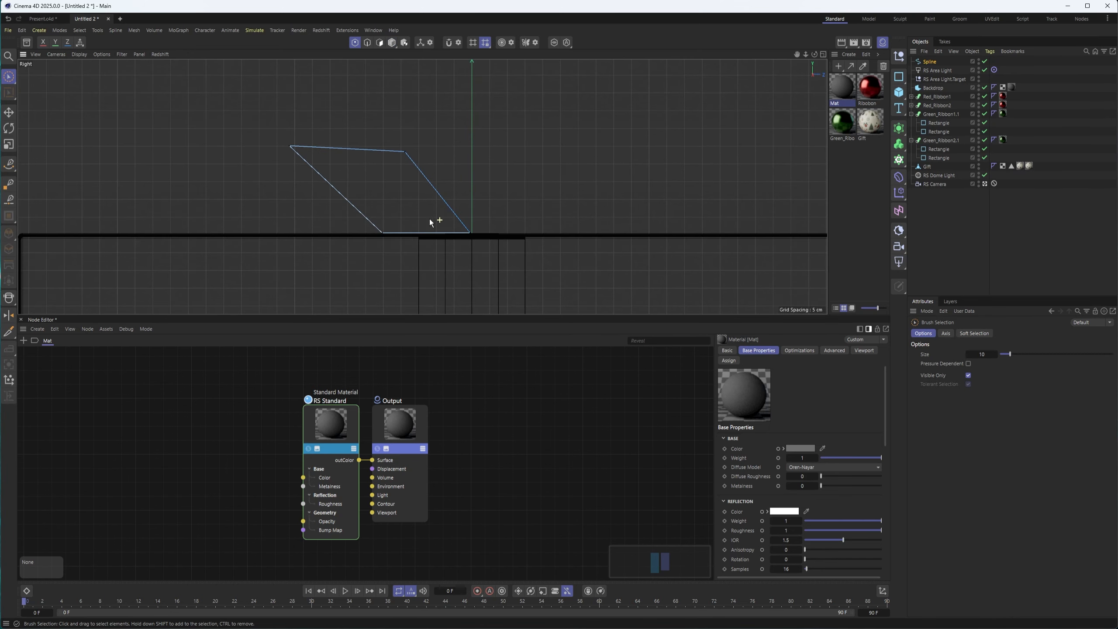
Step: Apply soft interpolation to the closed bow spline so its four corners become smooth curves
click(945, 62)
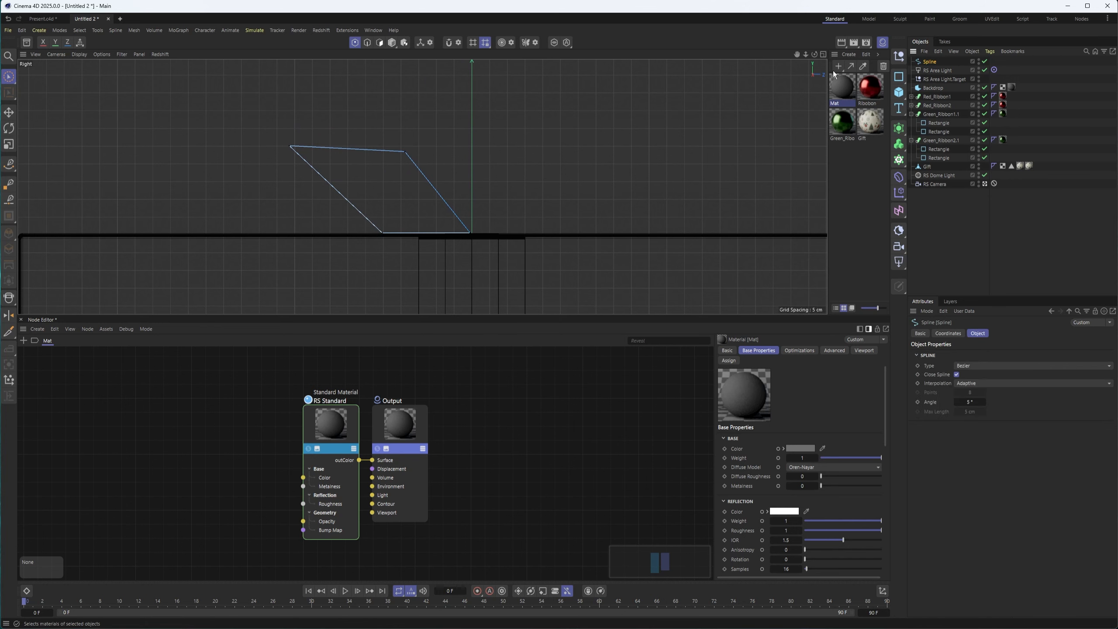
right_click(465, 88)
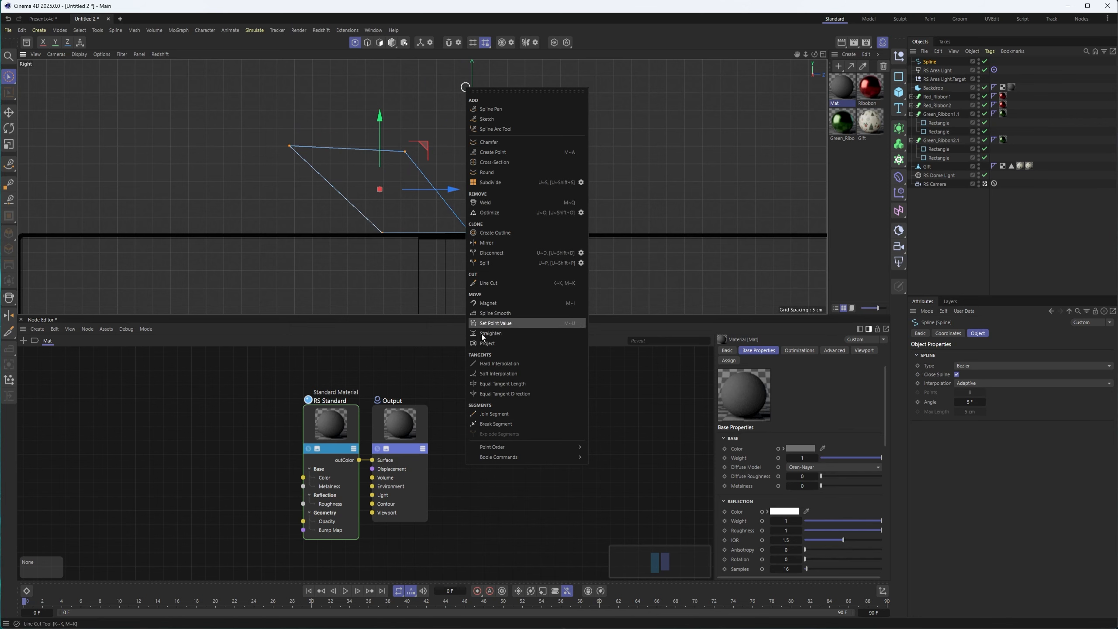
click(495, 373)
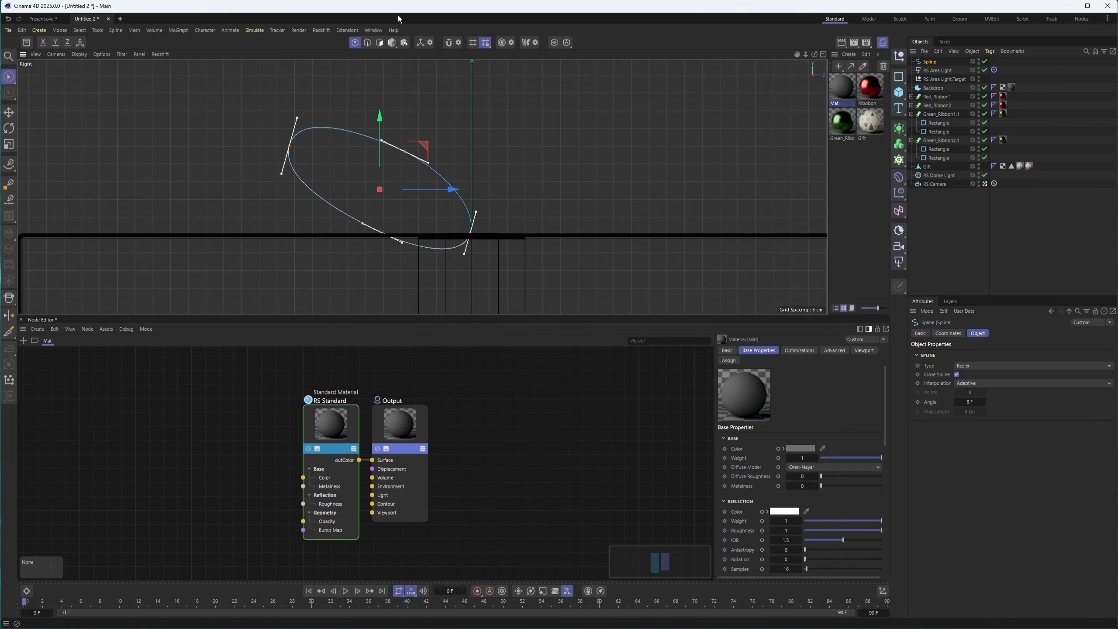
Step: Flatten the tangents of the spline's two base points so the loop's underside lies along the gift's top
click(6, 111)
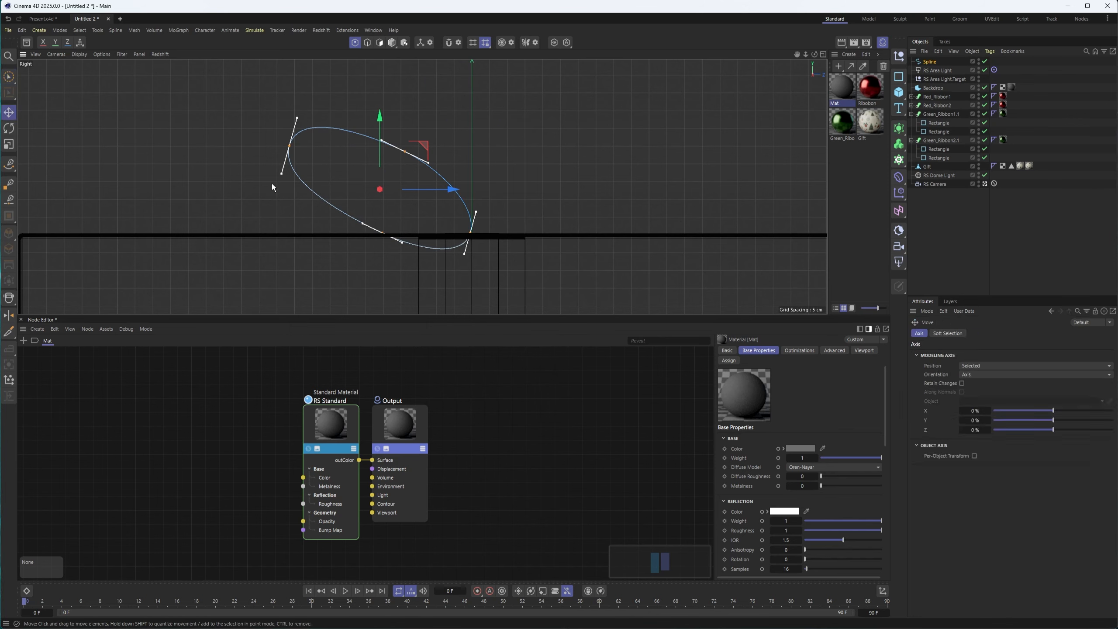
click(471, 234)
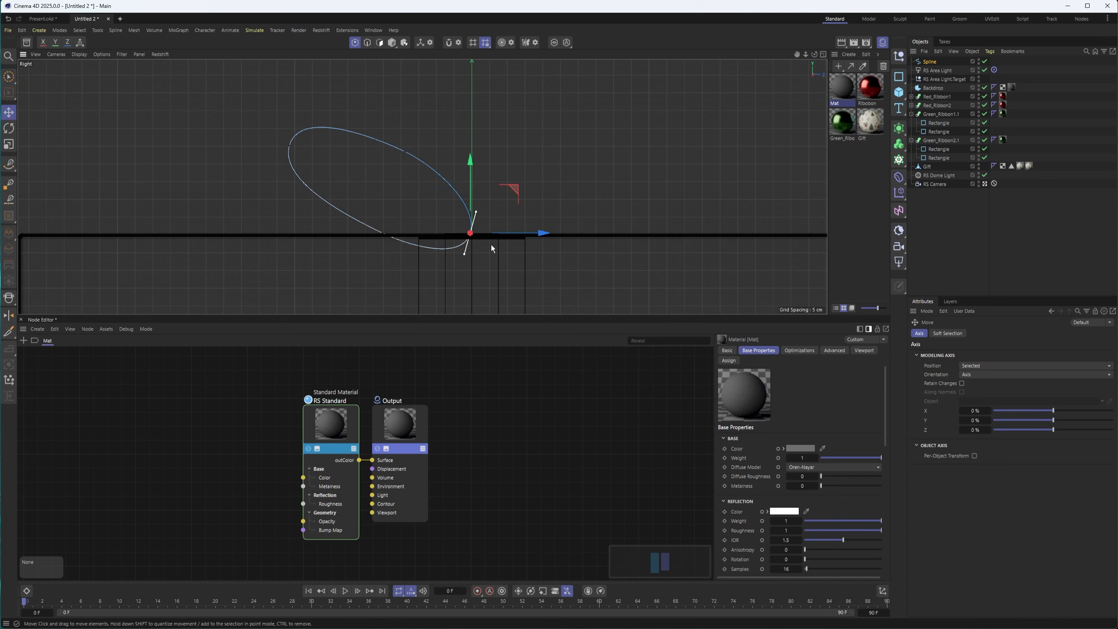
drag(465, 254, 432, 234)
scroll(399, 242, up, 3)
click(378, 230)
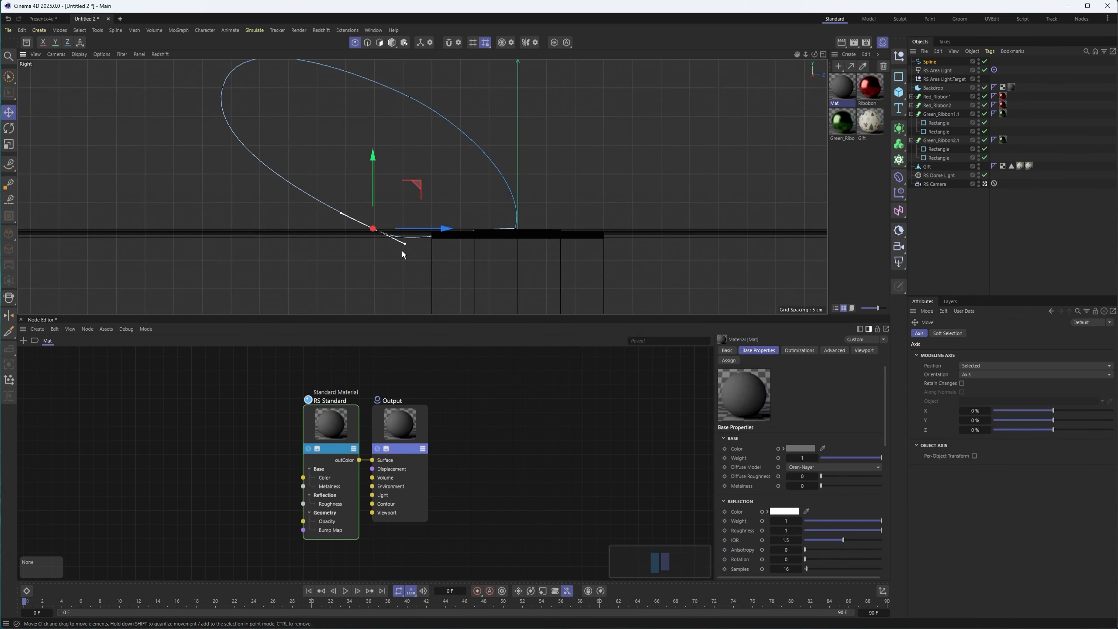
drag(408, 238, 410, 231)
Step: Tilt the center base point's upper tangent toward the loop and move the upper inner point up and outward
click(516, 229)
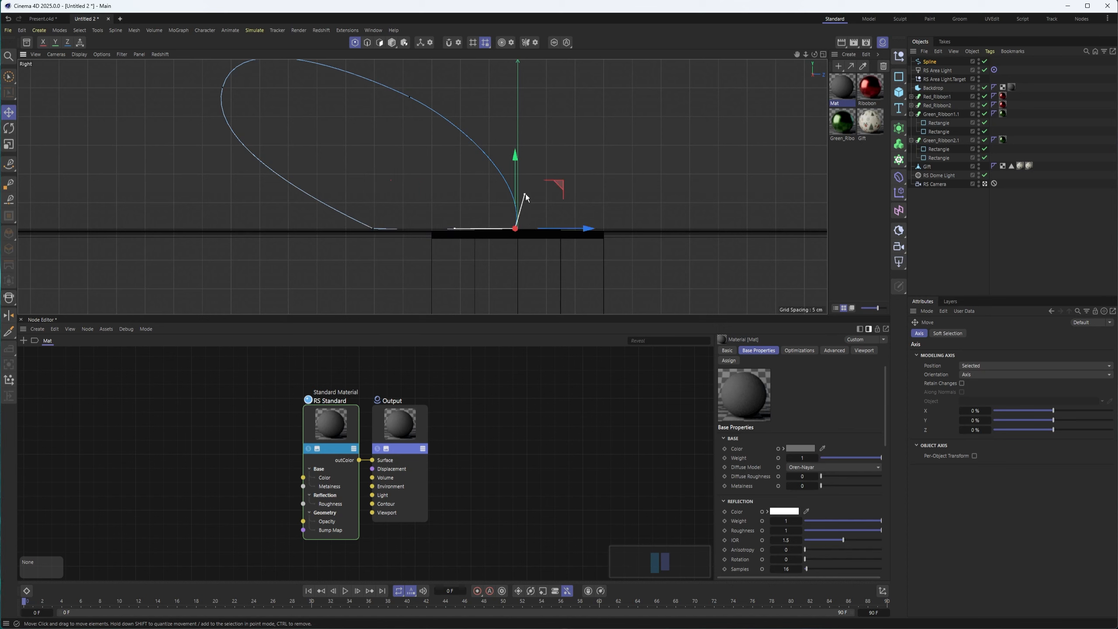
drag(526, 196, 463, 200)
click(407, 98)
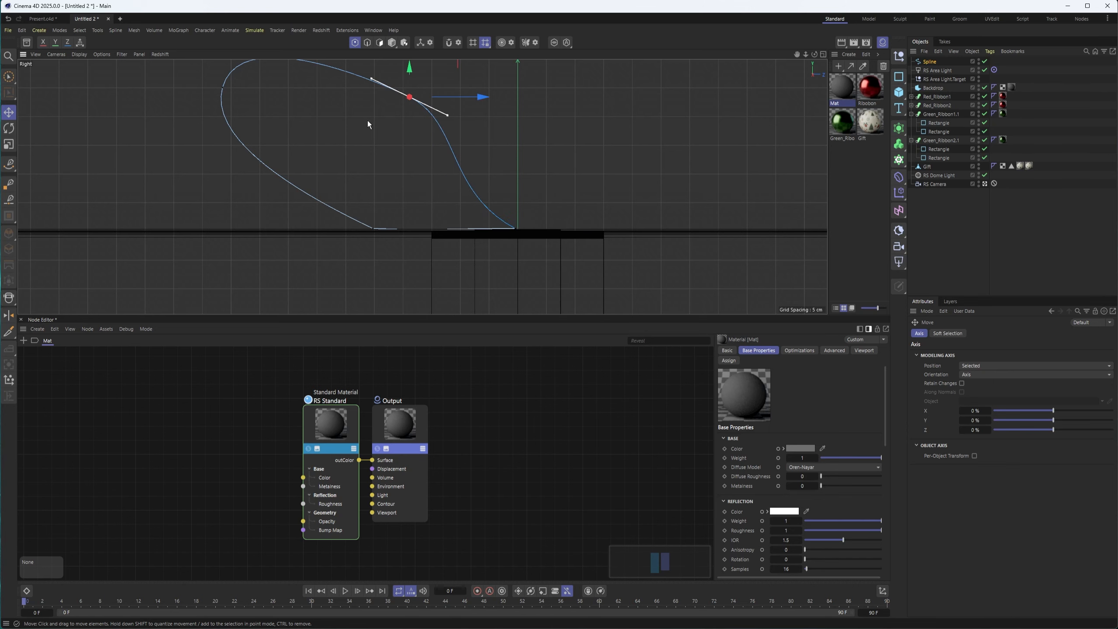
alt+middle_drag(367, 121, 401, 175)
drag(485, 109, 452, 74)
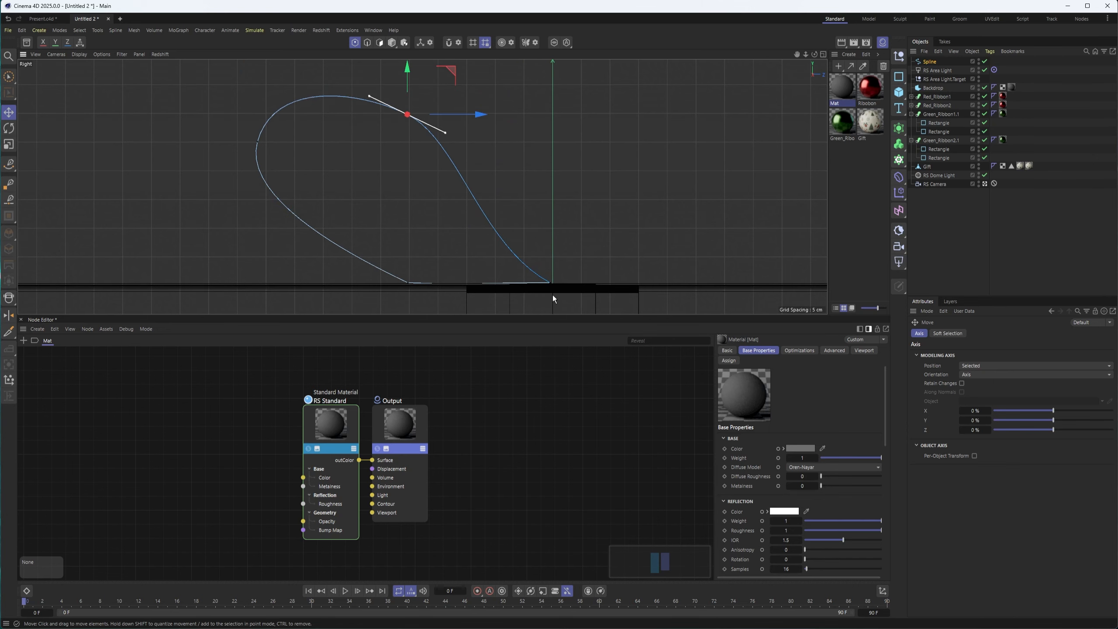
Step: Shift the spline's outer base point along the gift's top toward the center
click(408, 284)
mouse_move(476, 283)
mouse_down()
mouse_move(610, 283)
mouse_move(476, 282)
mouse_move(488, 282)
mouse_up()
click(509, 245)
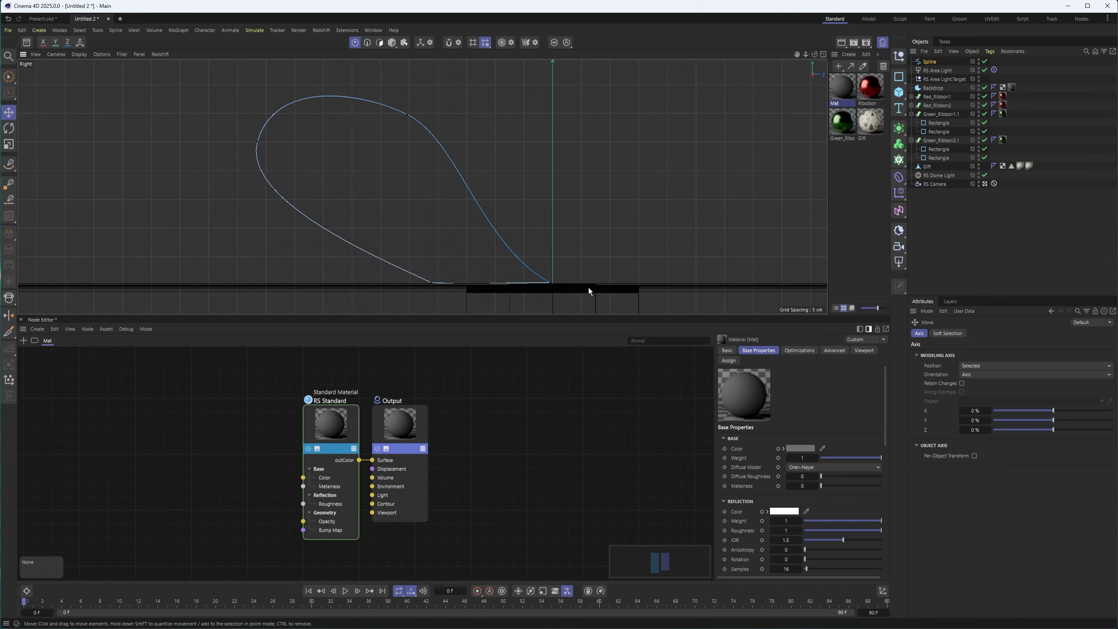
Step: Return to the Perspective view, leave the RS Camera and frame the spline on the gift's top
key(F1)
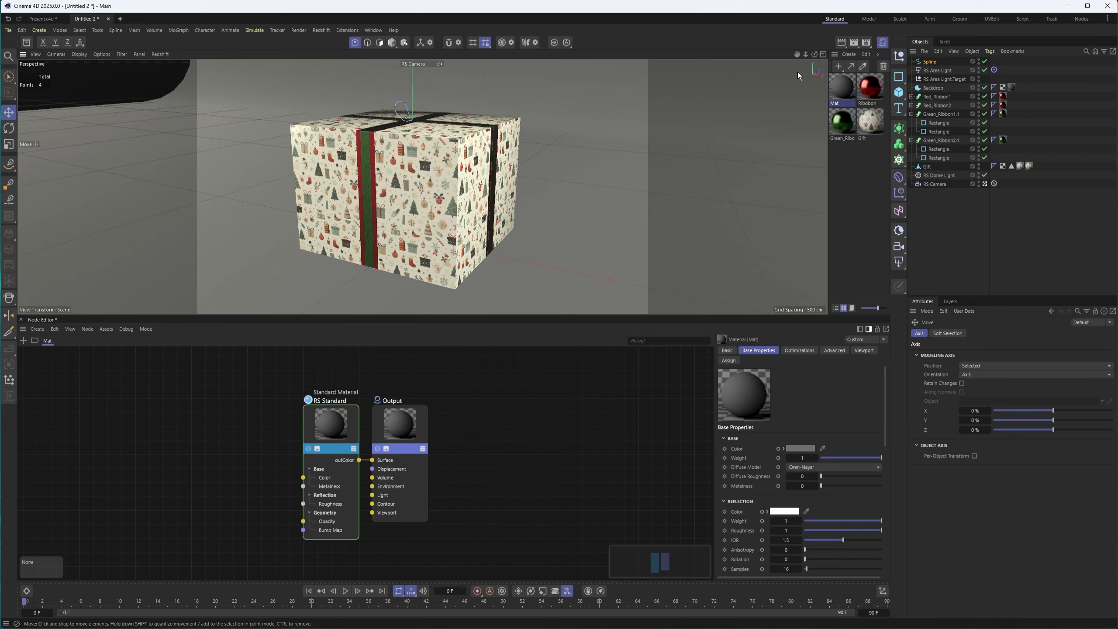
click(985, 184)
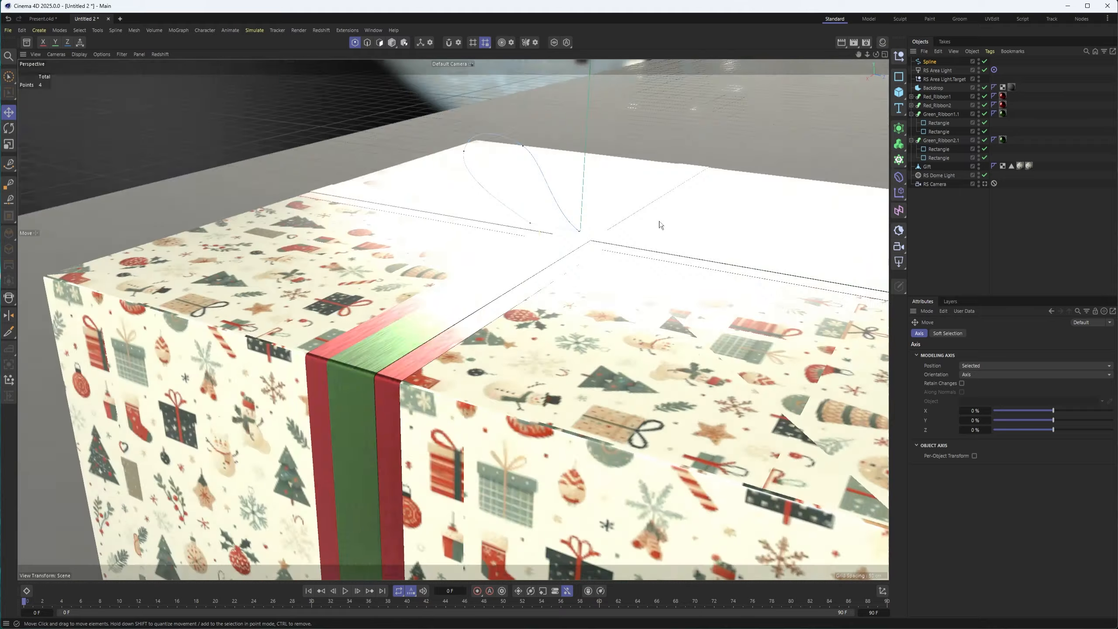
alt+drag(660, 222, 554, 283)
scroll(528, 271, up, 3)
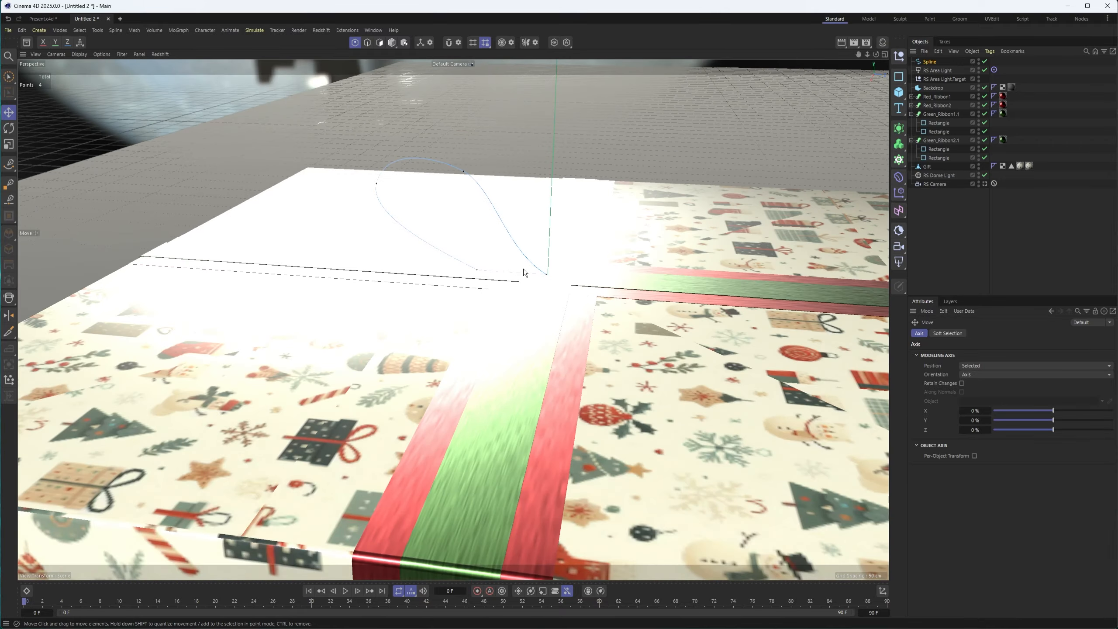
alt+middle_drag(524, 270, 524, 352)
mouse_move(524, 352)
alt+mouse_down()
mouse_move(564, 341)
mouse_move(537, 350)
alt+mouse_up()
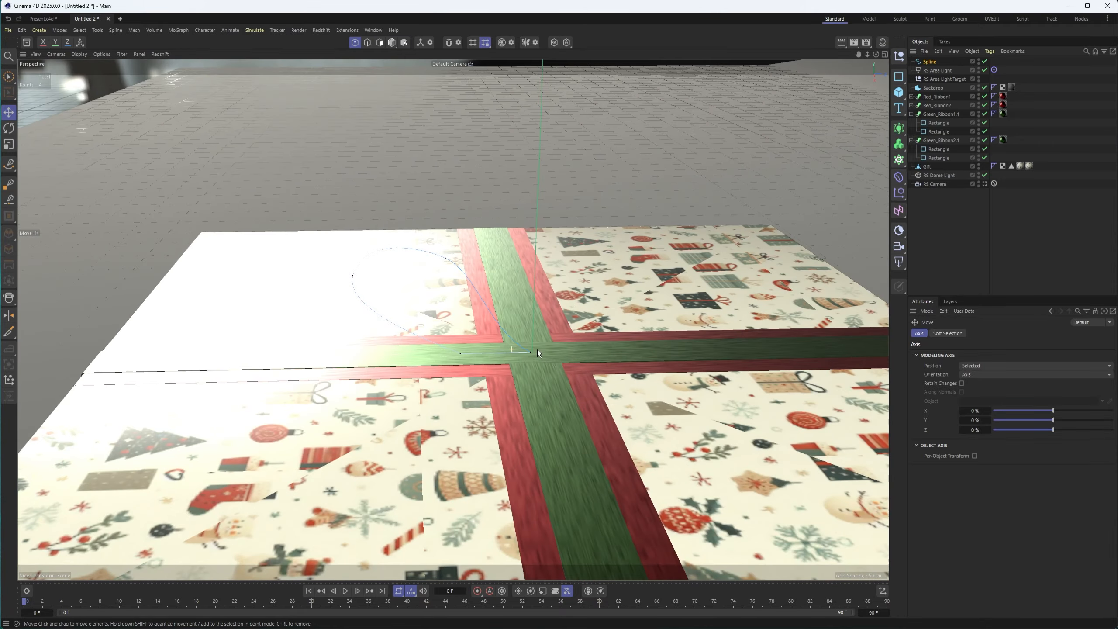
Step: Duplicate the Red_Ribbon1 sweep and replace the copy's path rectangle with the bow spline
click(942, 97)
ctrl+drag(943, 101, 946, 63)
click(912, 62)
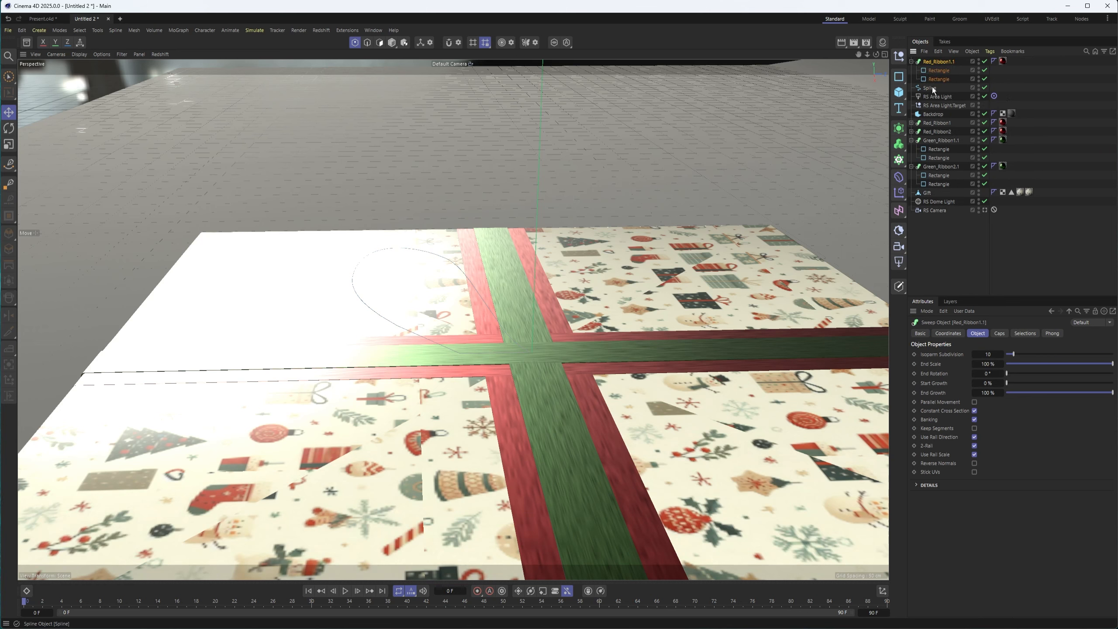
click(939, 71)
click(938, 80)
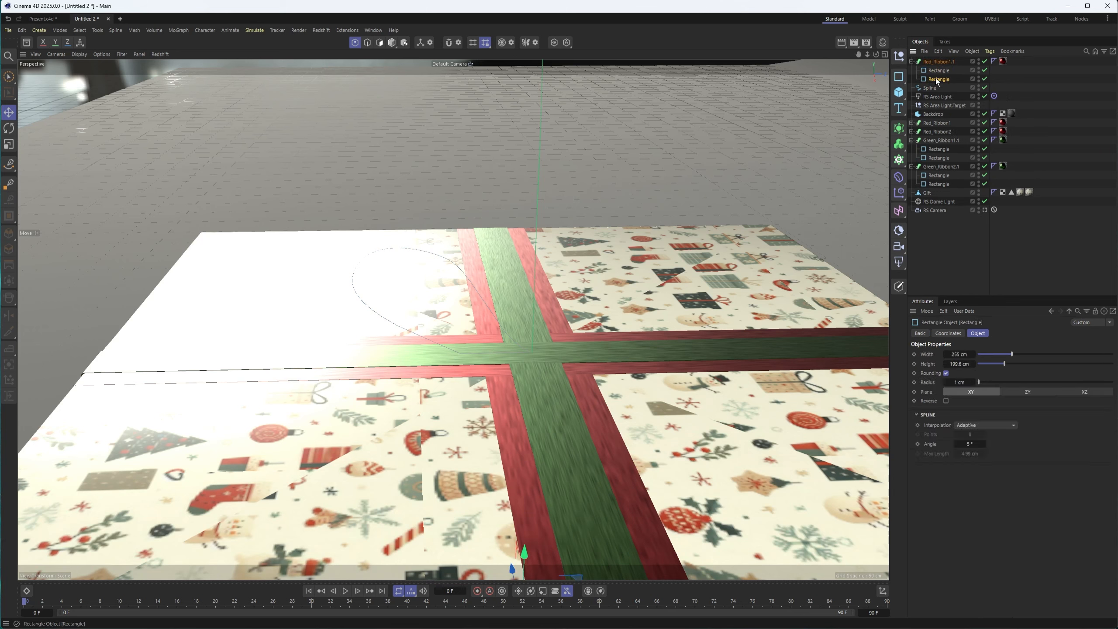
key(Delete)
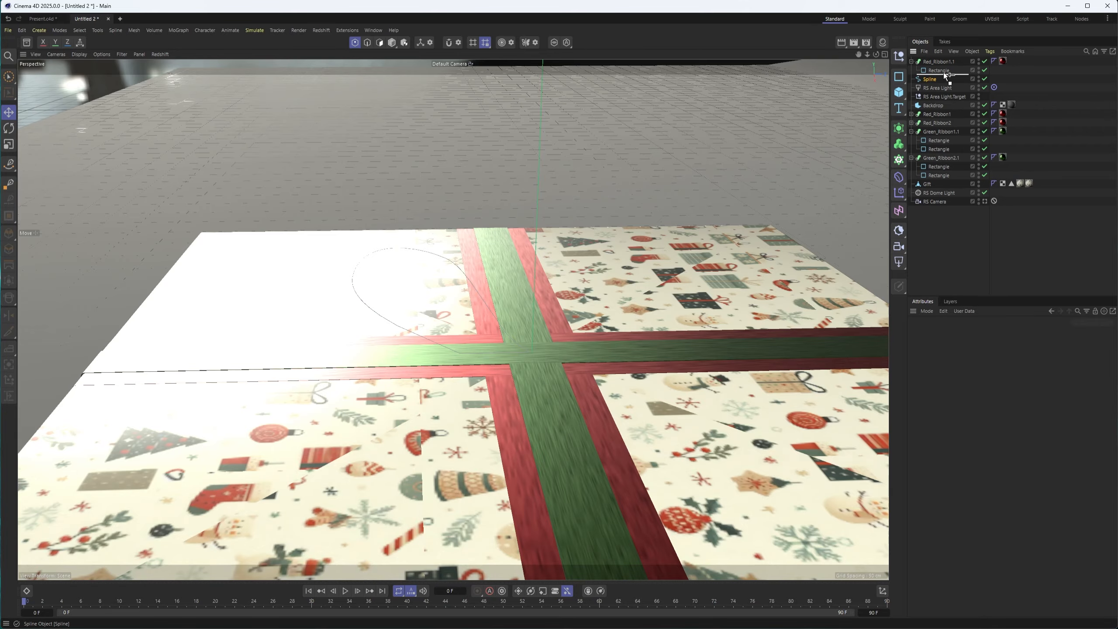
drag(944, 72, 943, 74)
alt+drag(440, 349, 450, 387)
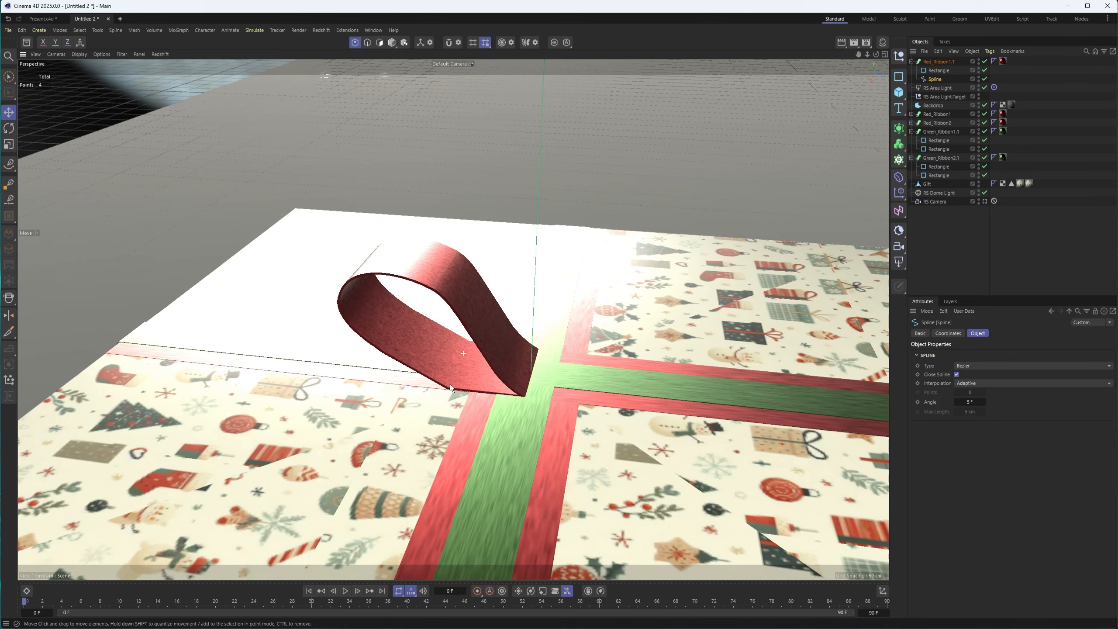
Step: Rename the new bow loop sweep as Bow_Red_Ribbon1.1
click(911, 61)
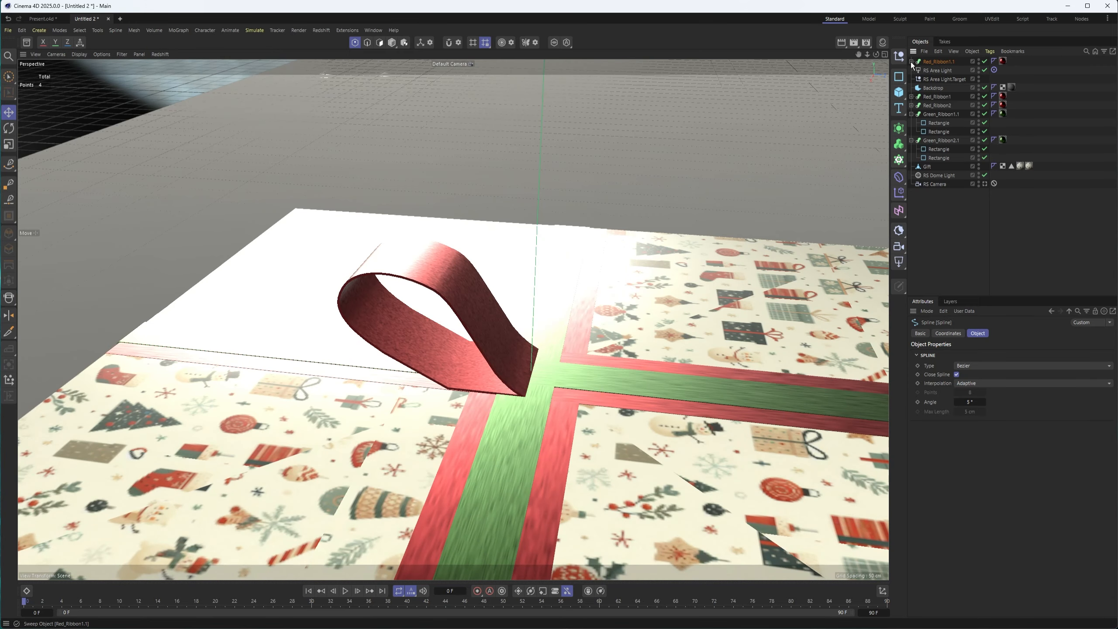
click(911, 61)
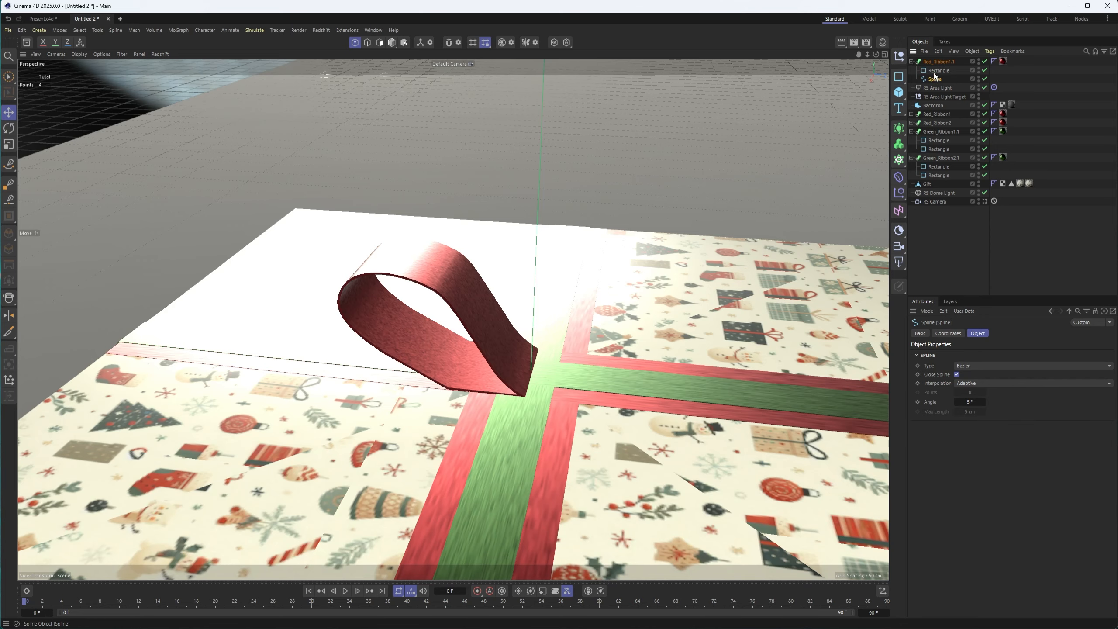
alt+drag(414, 351, 442, 313)
click(911, 62)
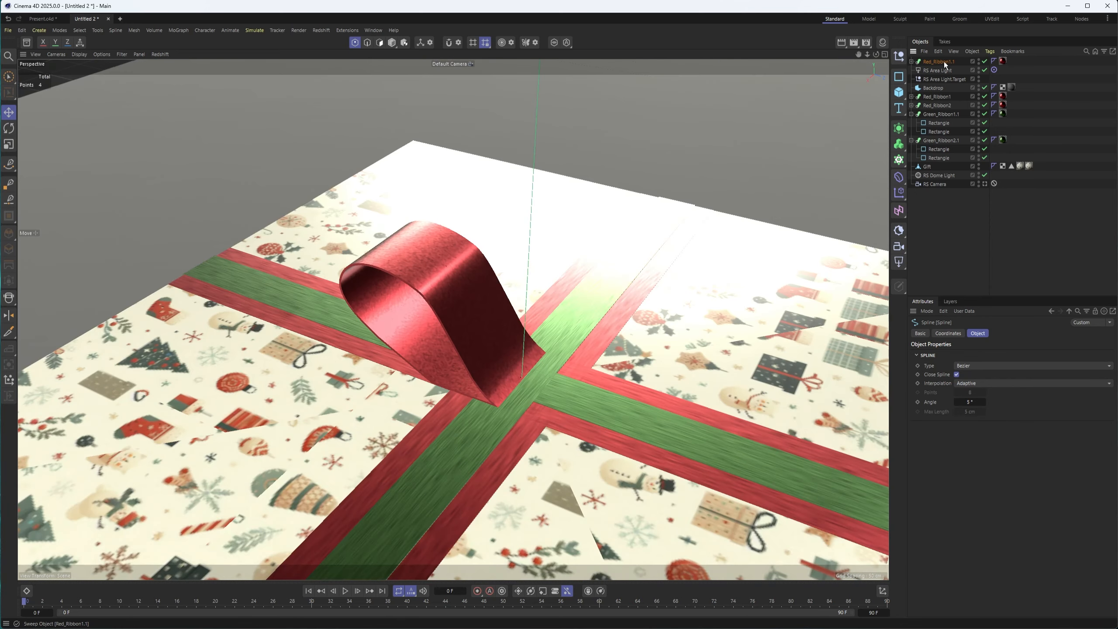
double_click(943, 61)
click(926, 62)
text(Bow_)
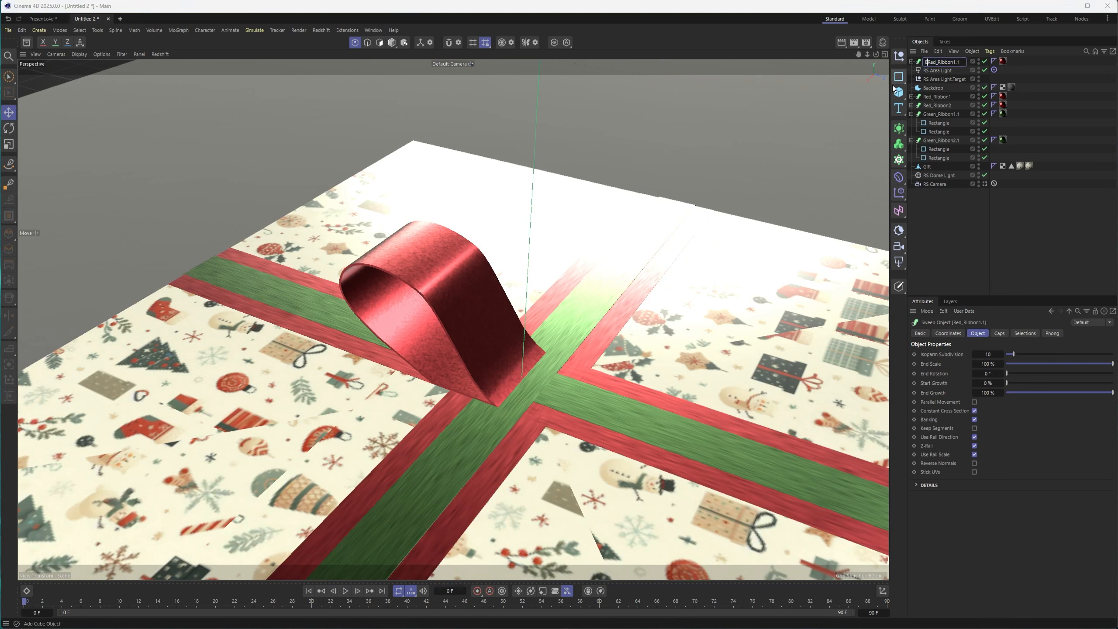
key(Return)
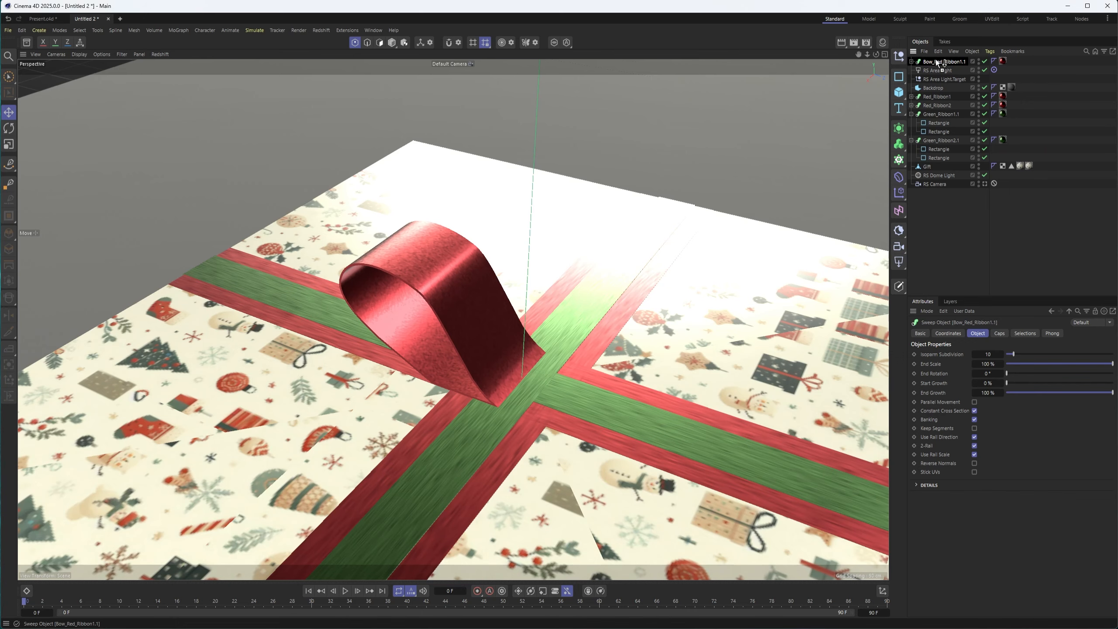
drag(943, 63, 937, 58)
Step: Center the axis of the Spline inside Bow_Red_Ribbon1.1 to its own points
alt+drag(480, 279, 494, 261)
click(911, 62)
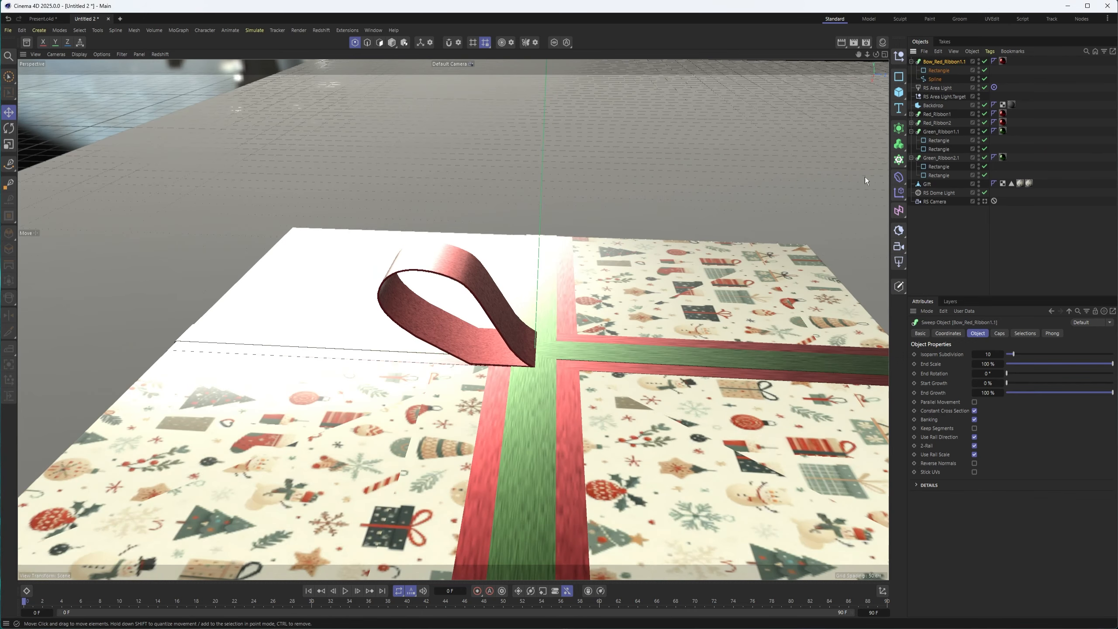
click(933, 80)
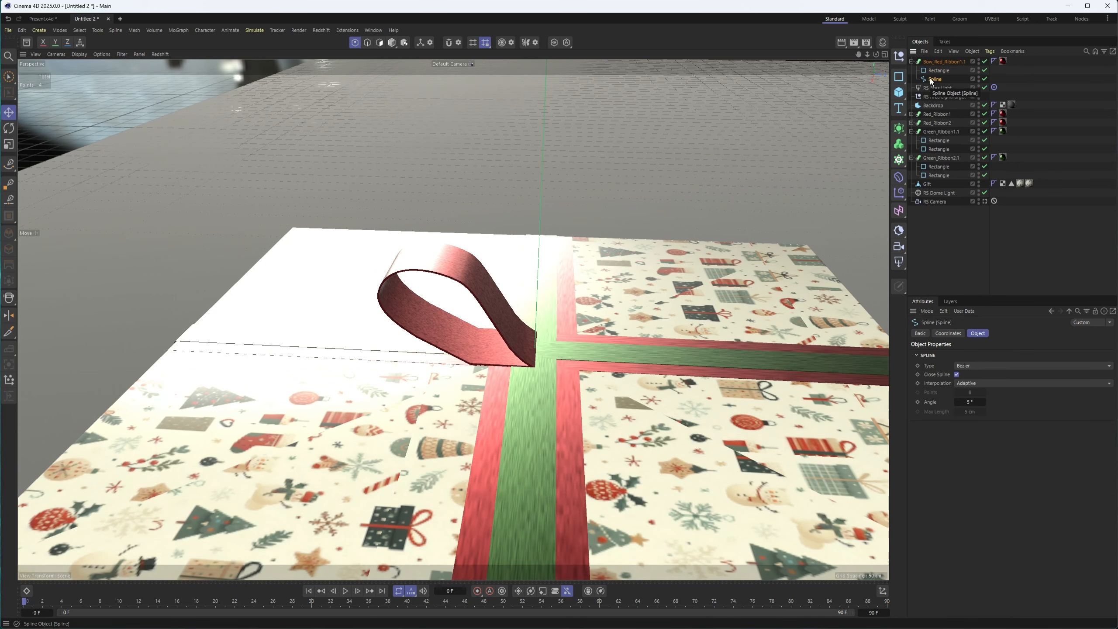
click(97, 30)
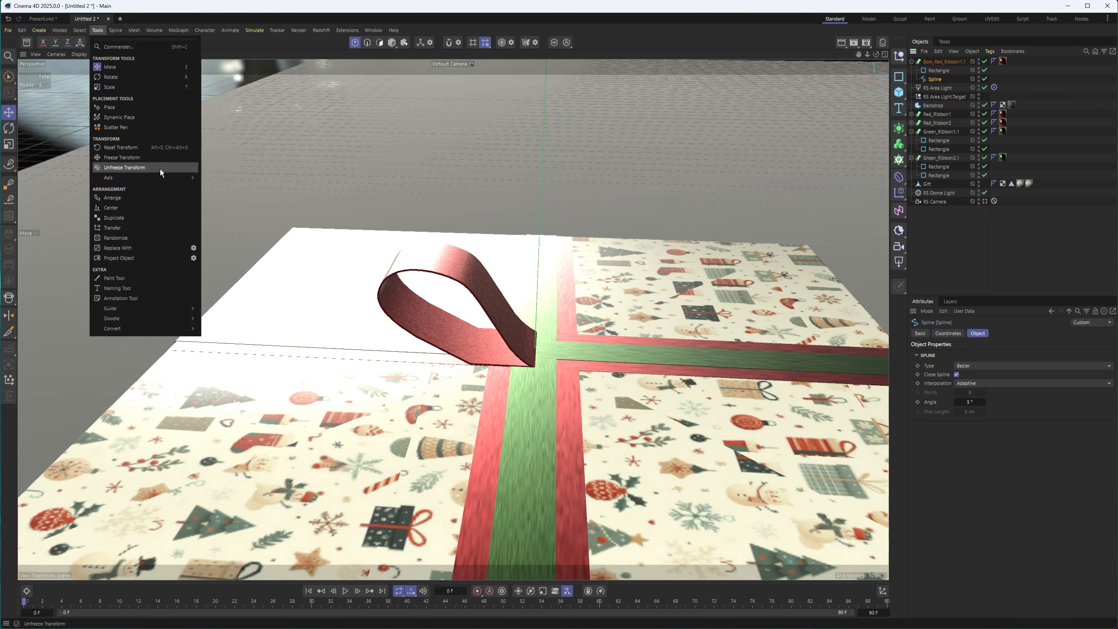
mouse_move(180, 177)
click(234, 207)
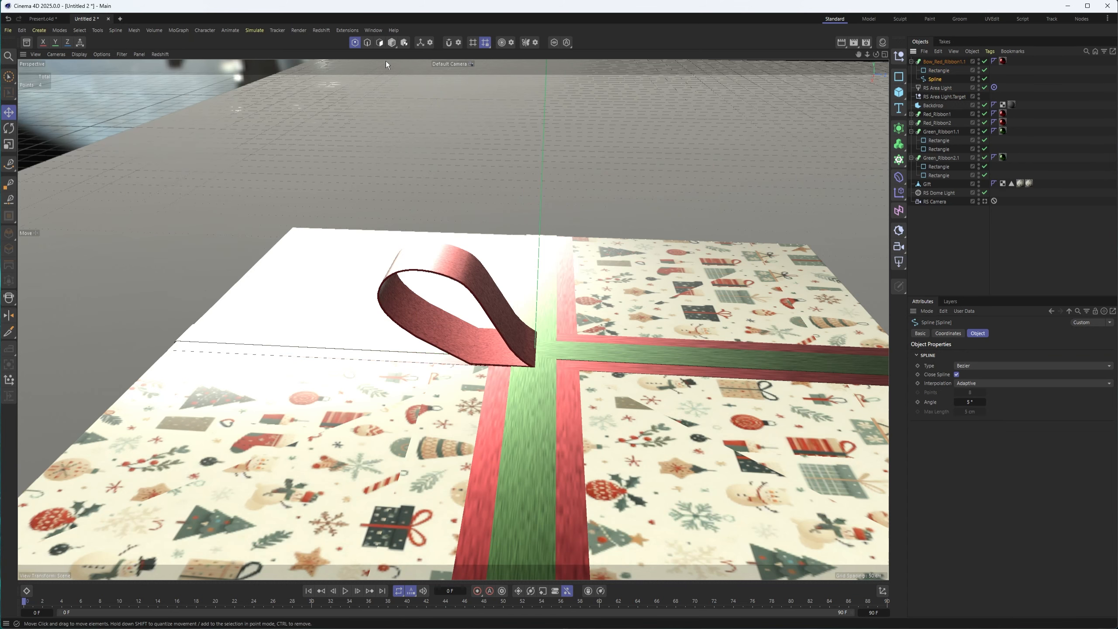
Step: In Model mode, move the spline's axis to the loop's inner base using Axis Center with Auto Update, Y -100% and Z 100%
click(393, 42)
alt+drag(521, 366, 507, 340)
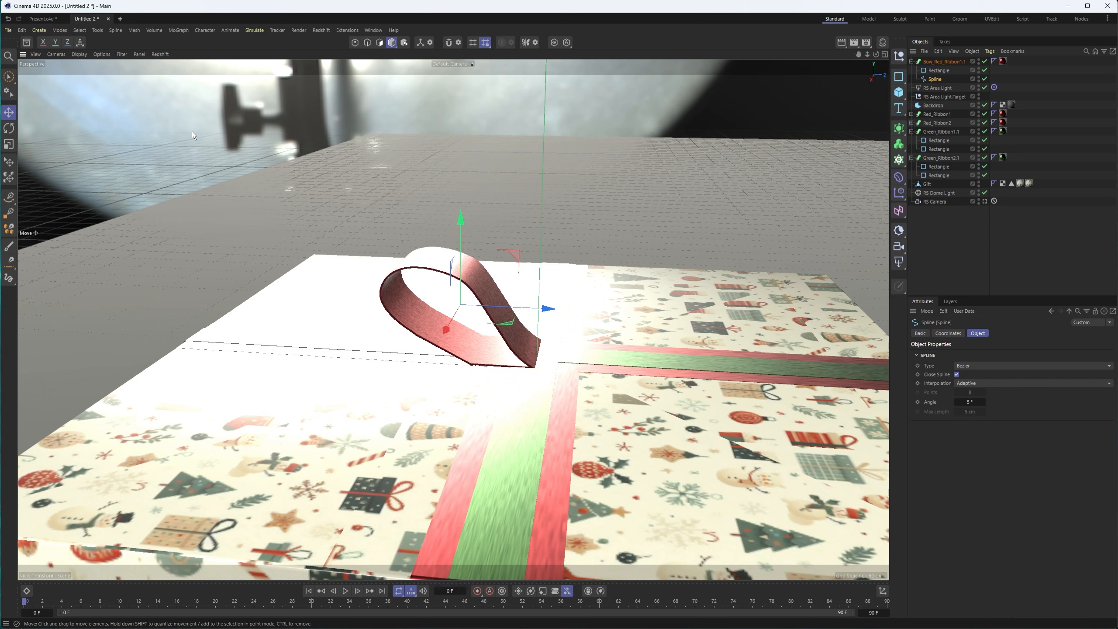
click(97, 31)
mouse_move(169, 177)
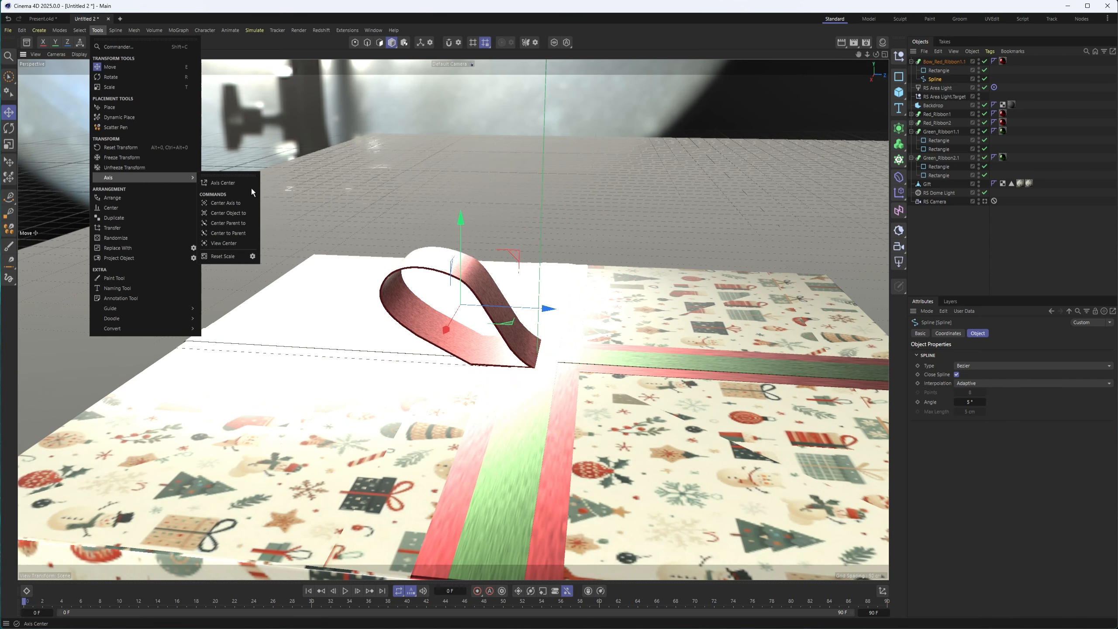
click(225, 182)
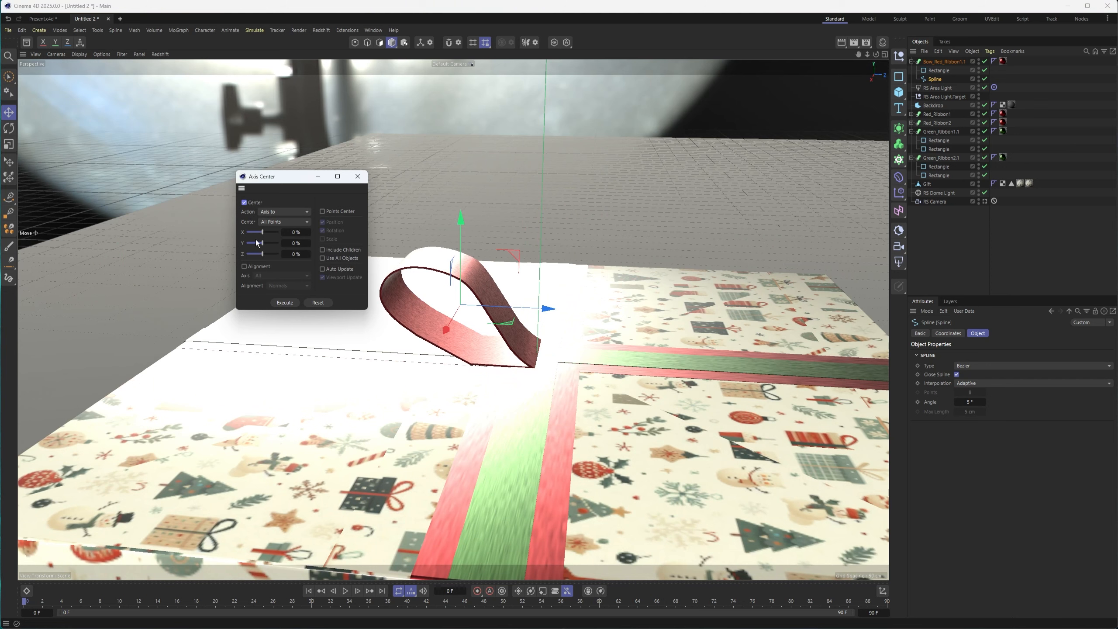
click(312, 269)
drag(264, 245, 249, 243)
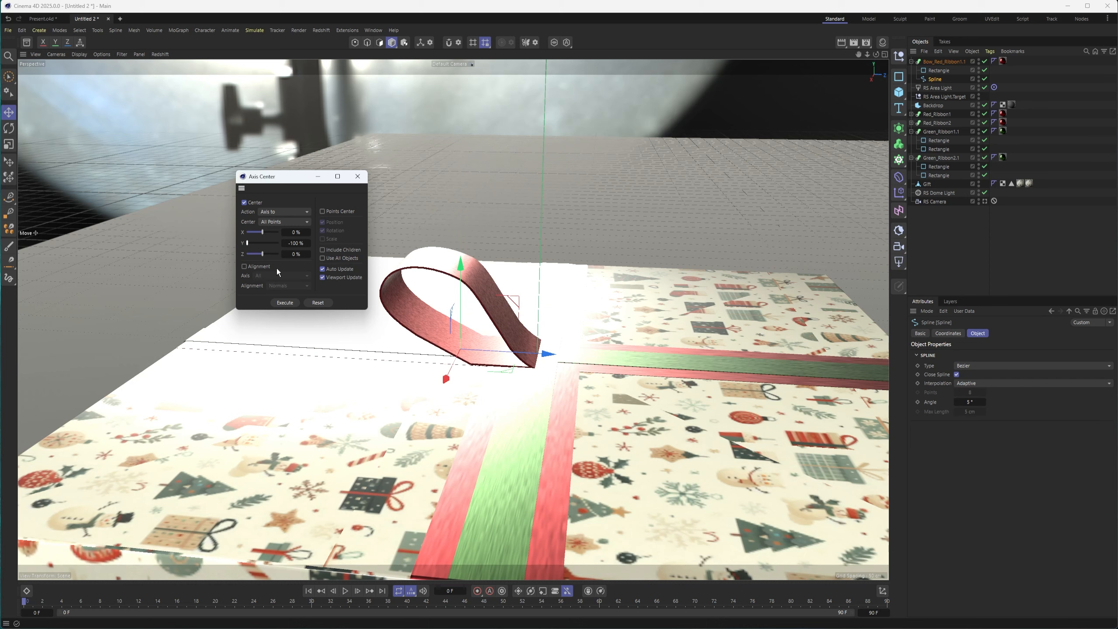
drag(263, 254, 279, 254)
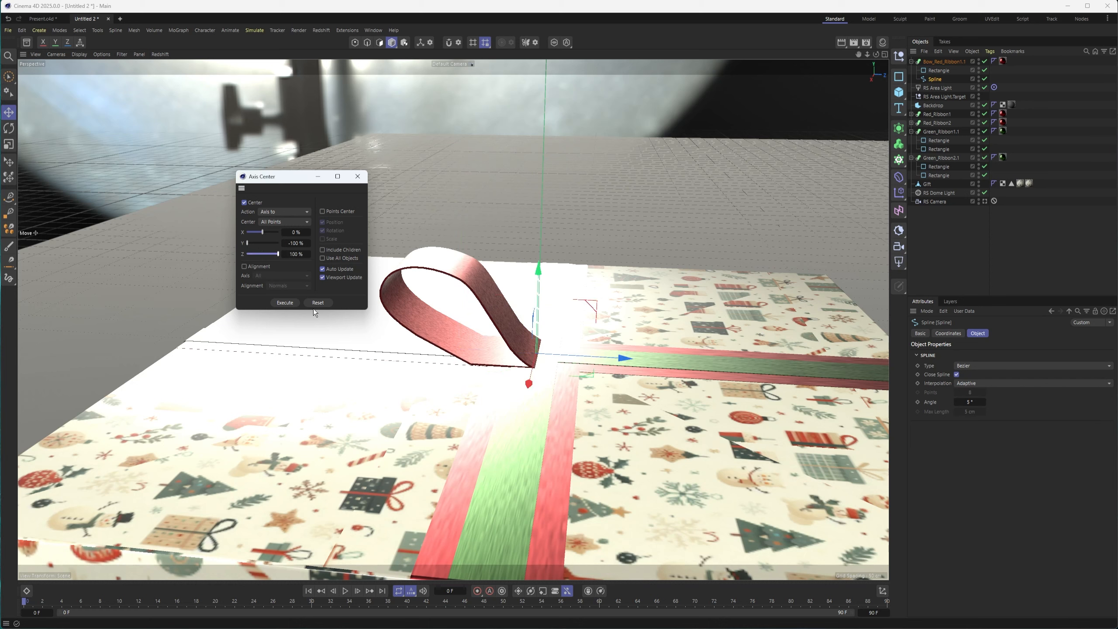
click(357, 176)
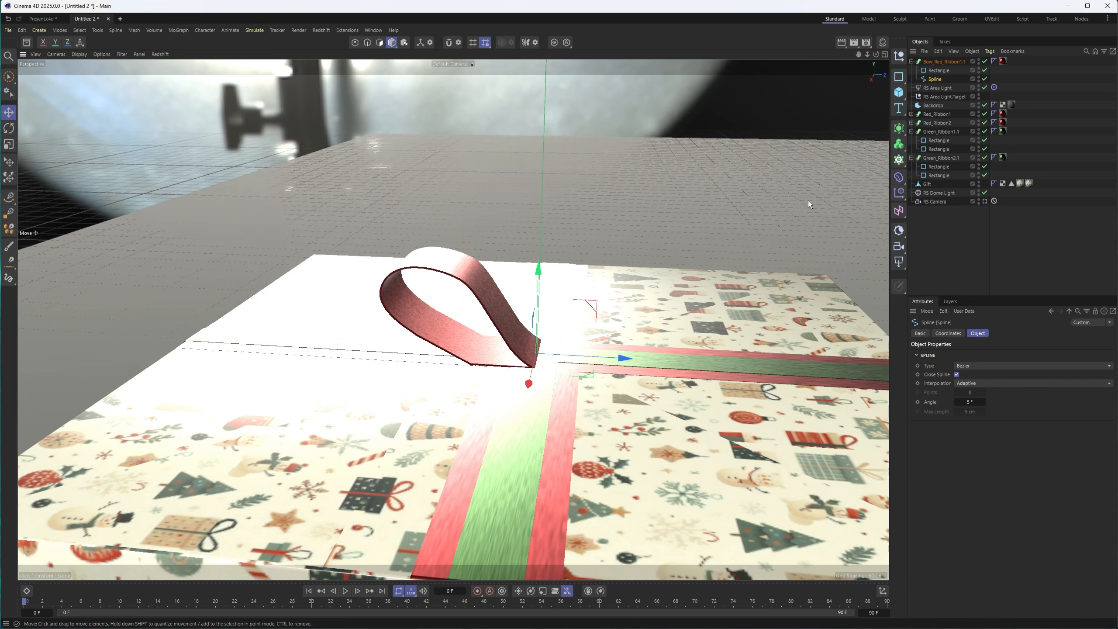
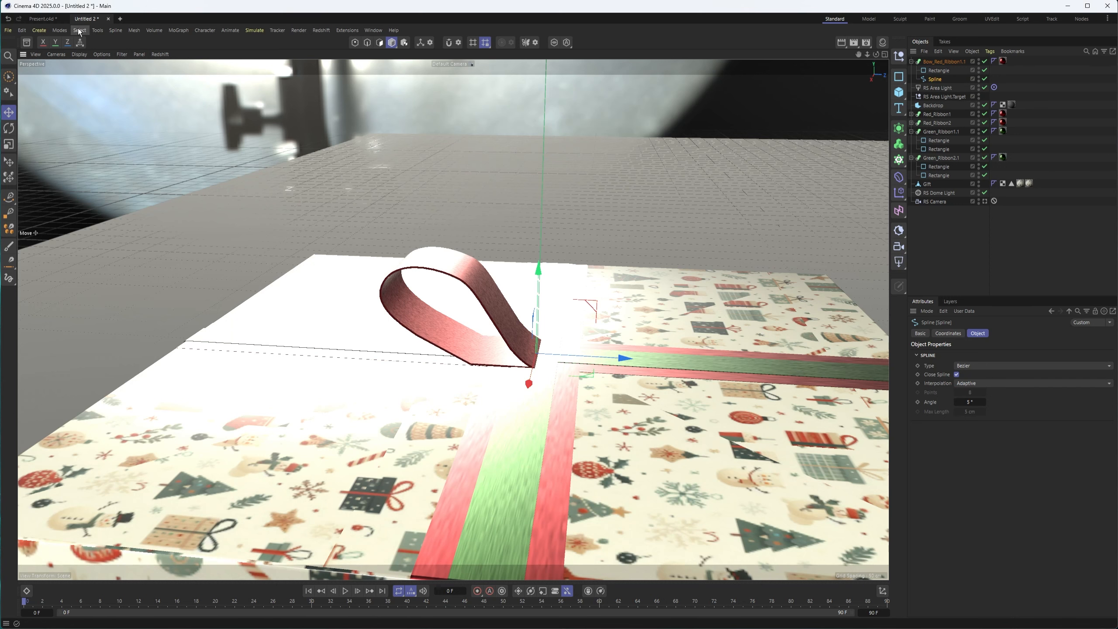
Step: Center the parent Bow_Red_Ribbon1.1 to its Spline's axis with Center Parent to
click(96, 30)
mouse_move(139, 177)
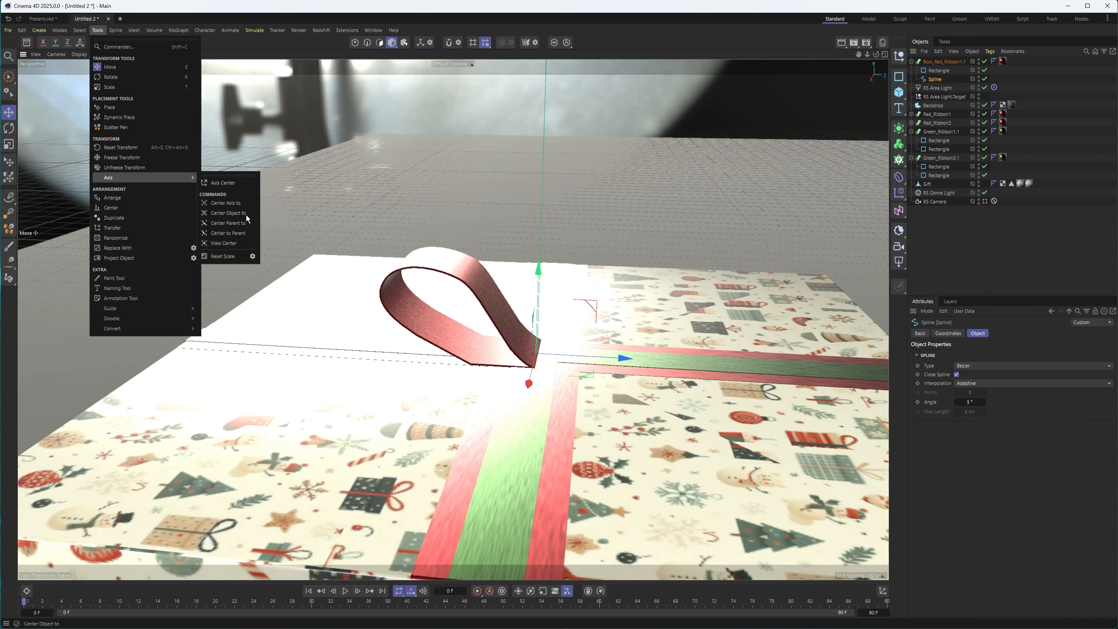
click(238, 224)
click(946, 62)
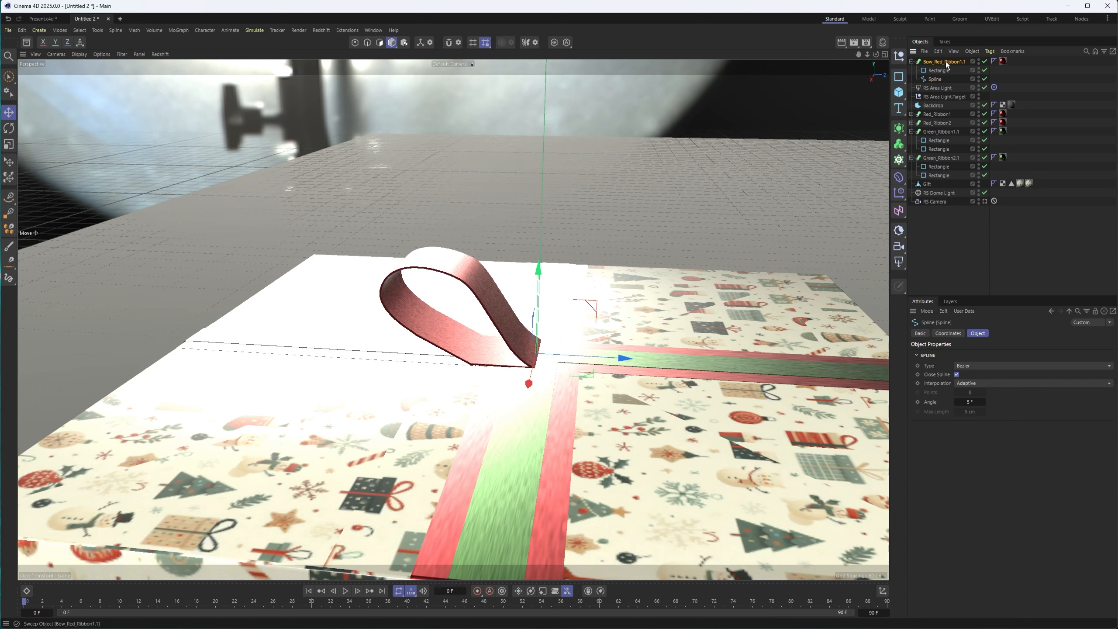
click(912, 61)
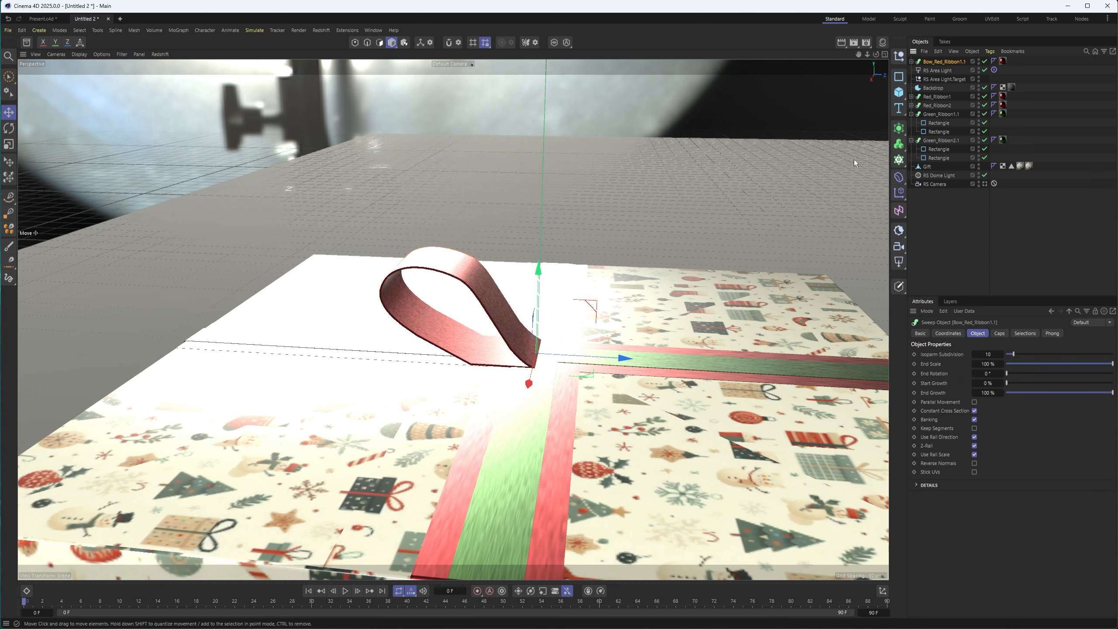
Step: Create an instance of Bow_Red_Ribbon1.1 and rotate it about the vertical axis to form the opposite bow loop
click(901, 130)
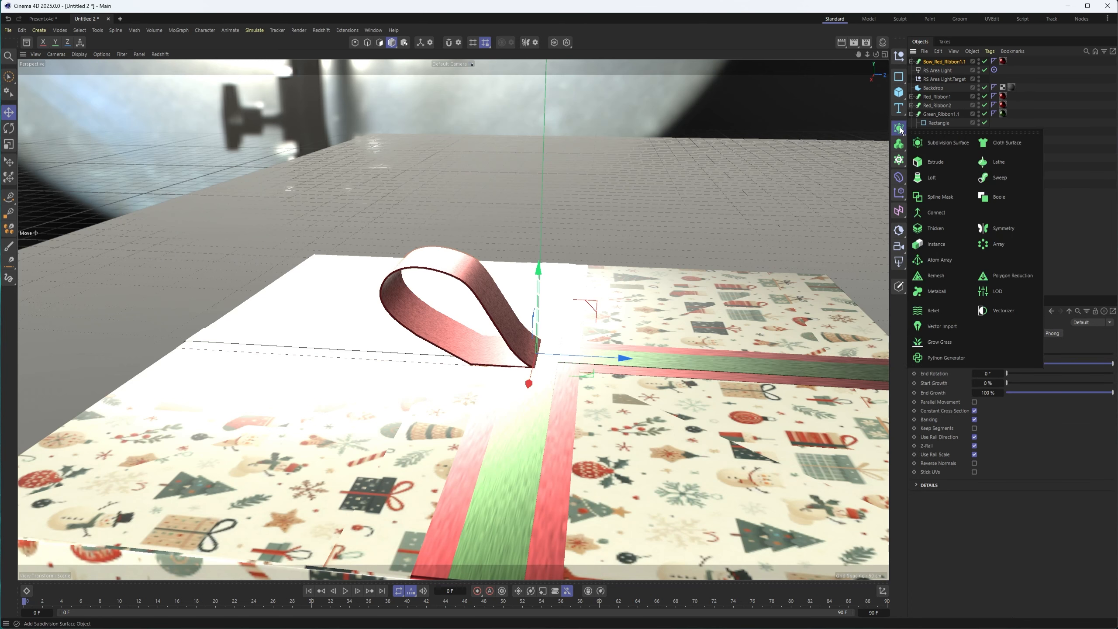
click(933, 245)
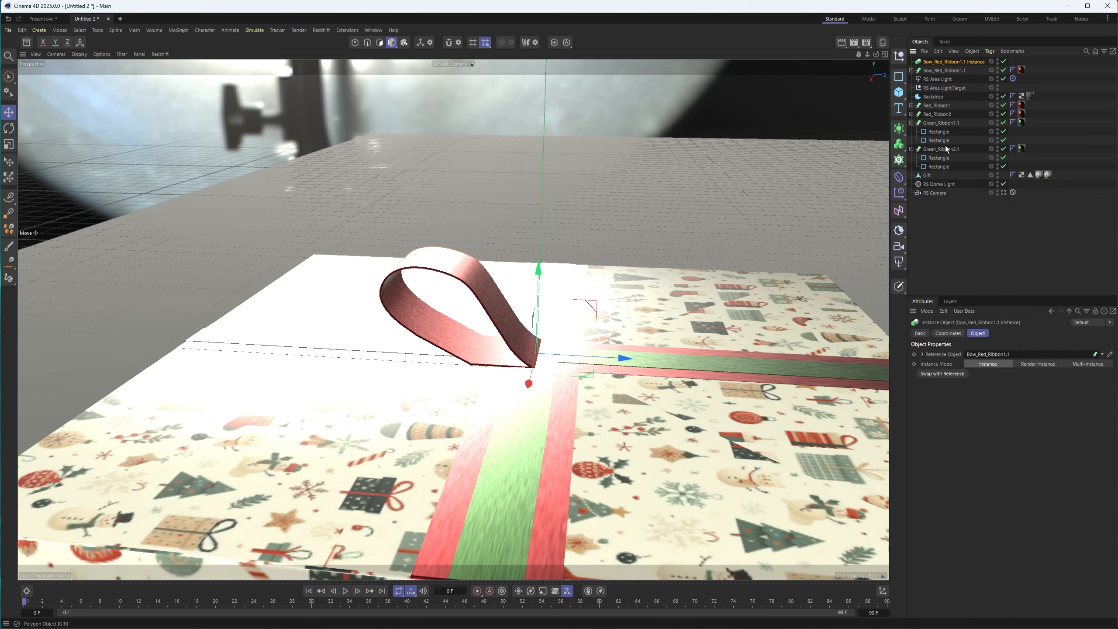
key(r)
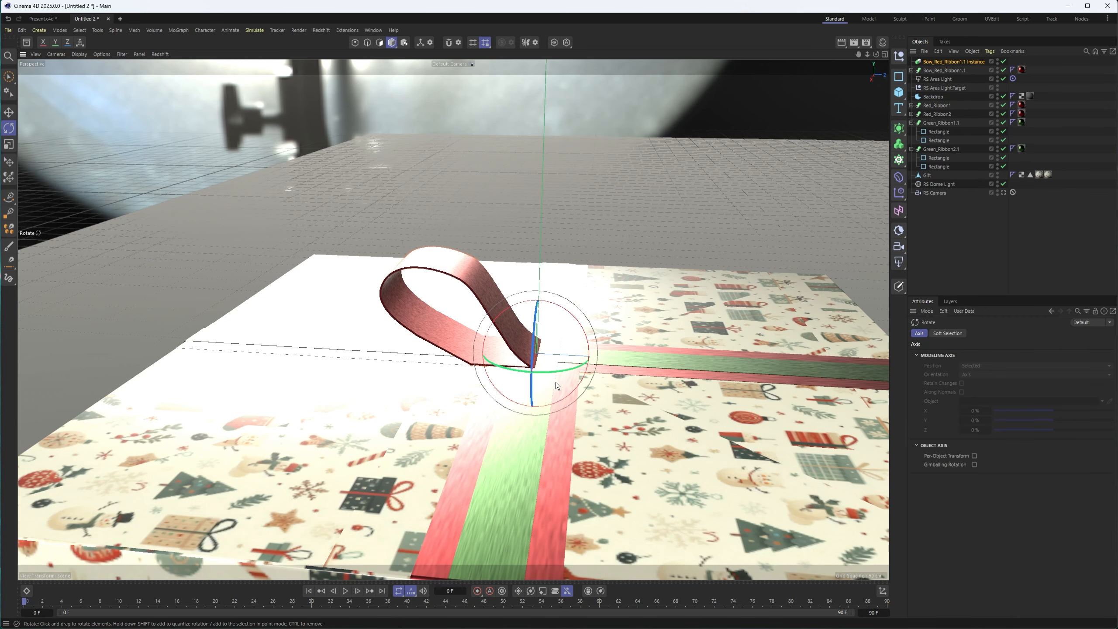
drag(560, 376, 440, 303)
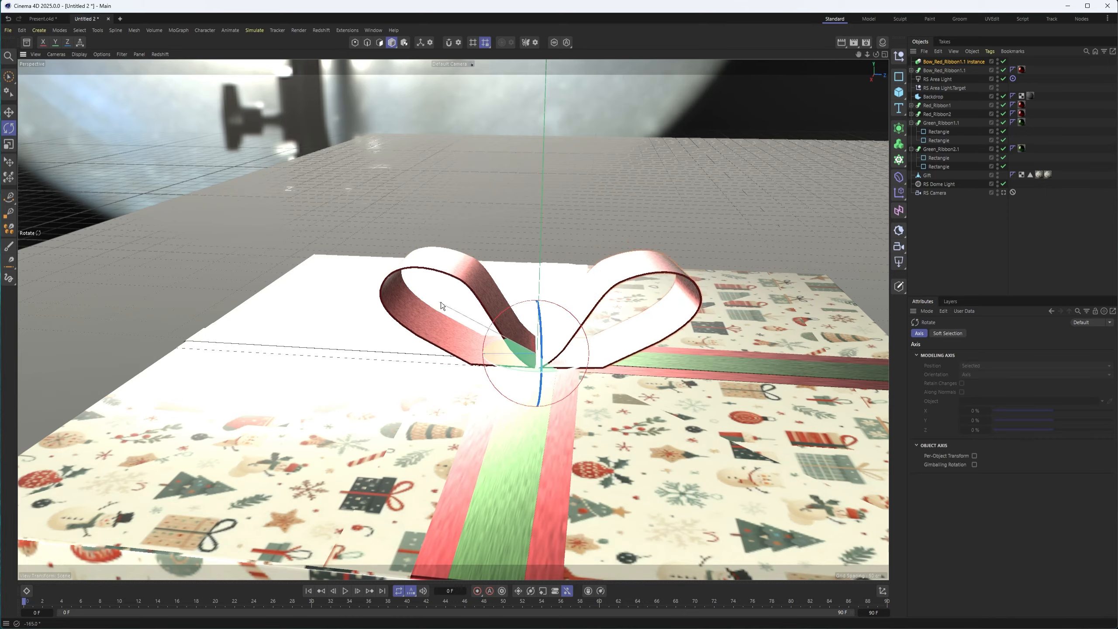
alt+drag(551, 389, 458, 394)
scroll(490, 414, up, 5)
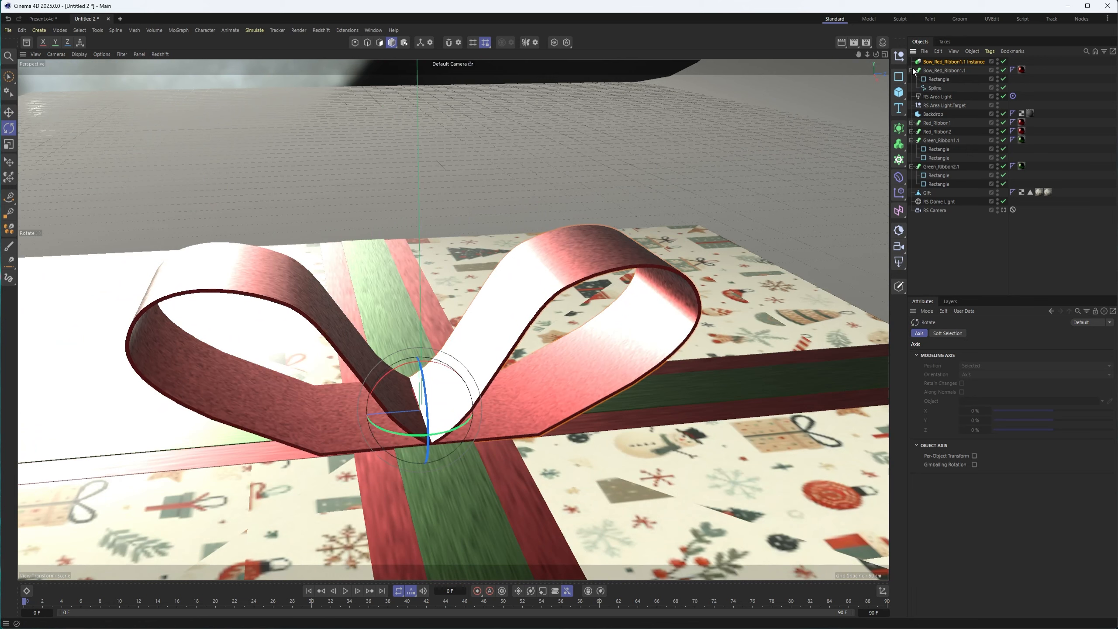
Step: Group Bow_Red_Ribbon1.1 under a null and name the null Ribbon_Group
click(950, 71)
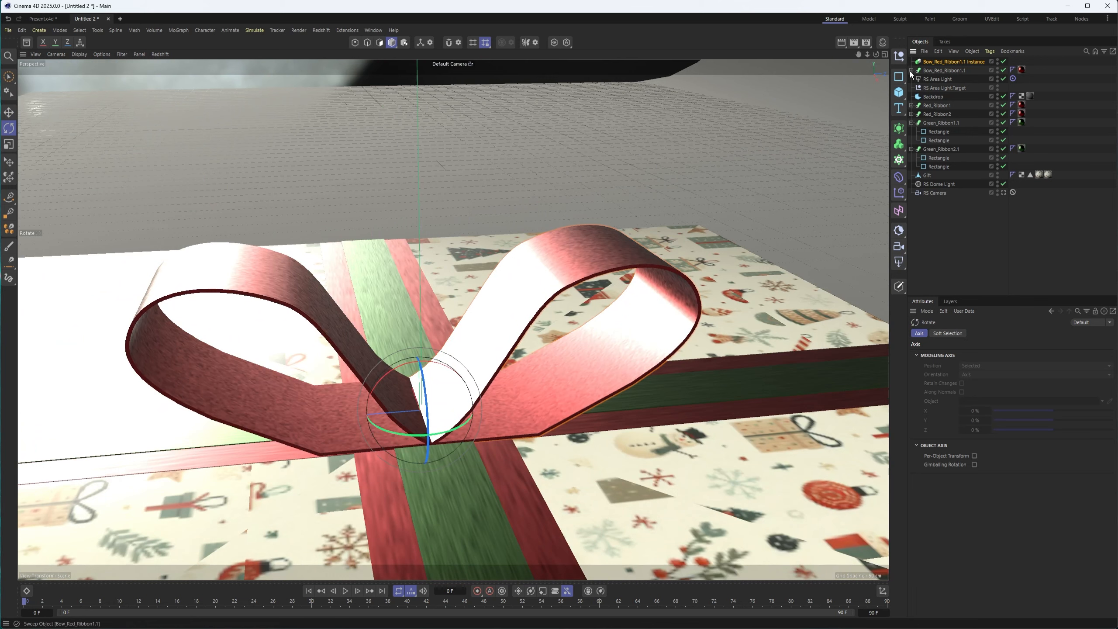
right_click(936, 70)
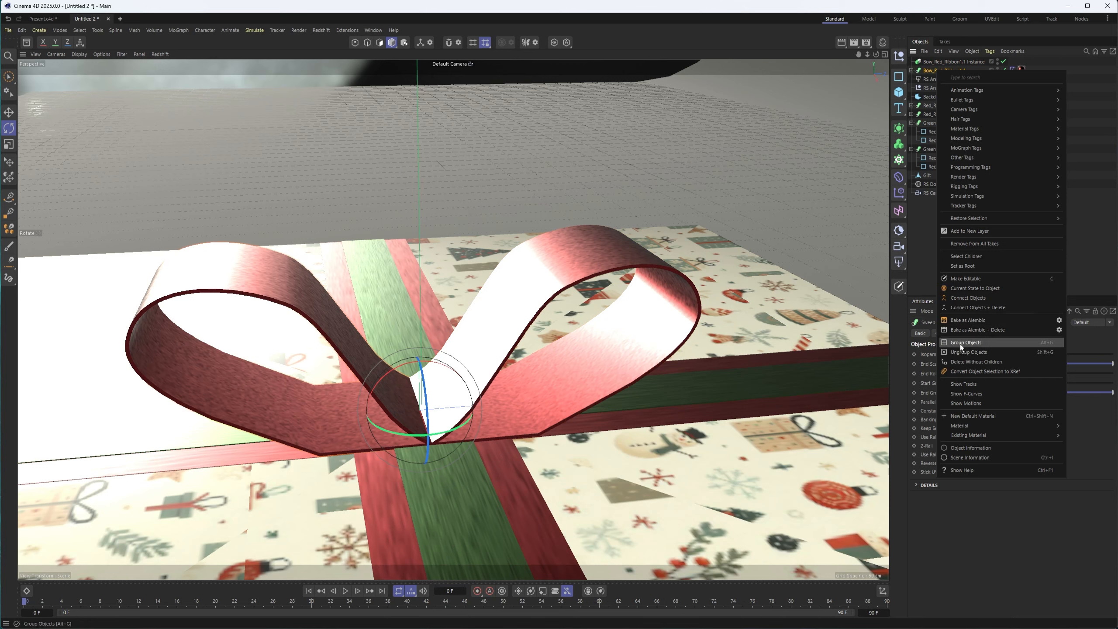
click(966, 343)
double_click(930, 70)
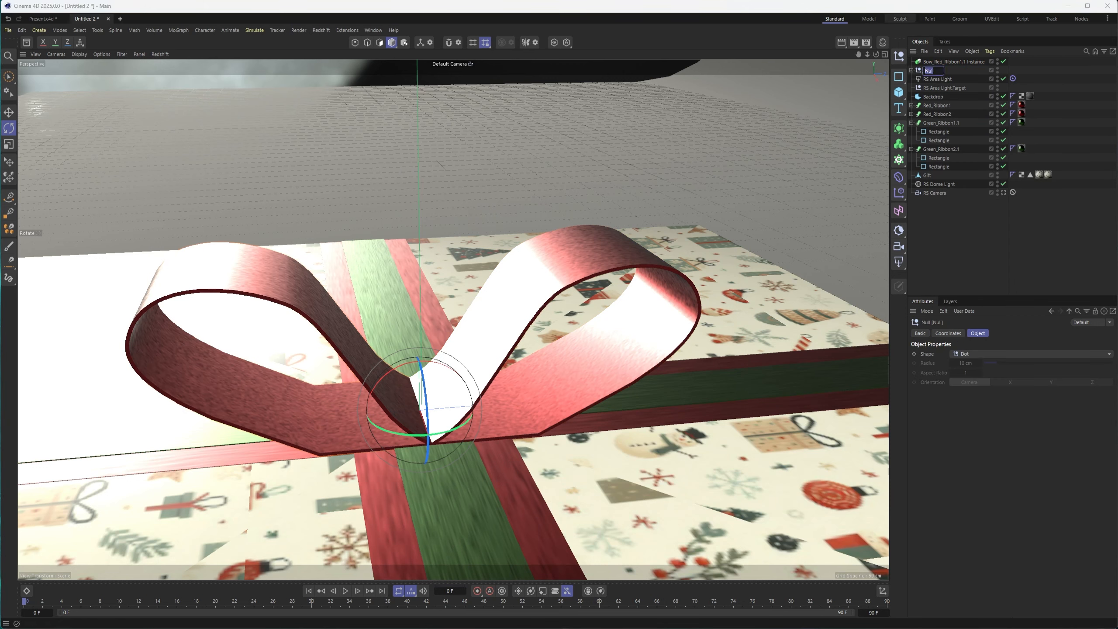
key(BackSpace)
key(Return)
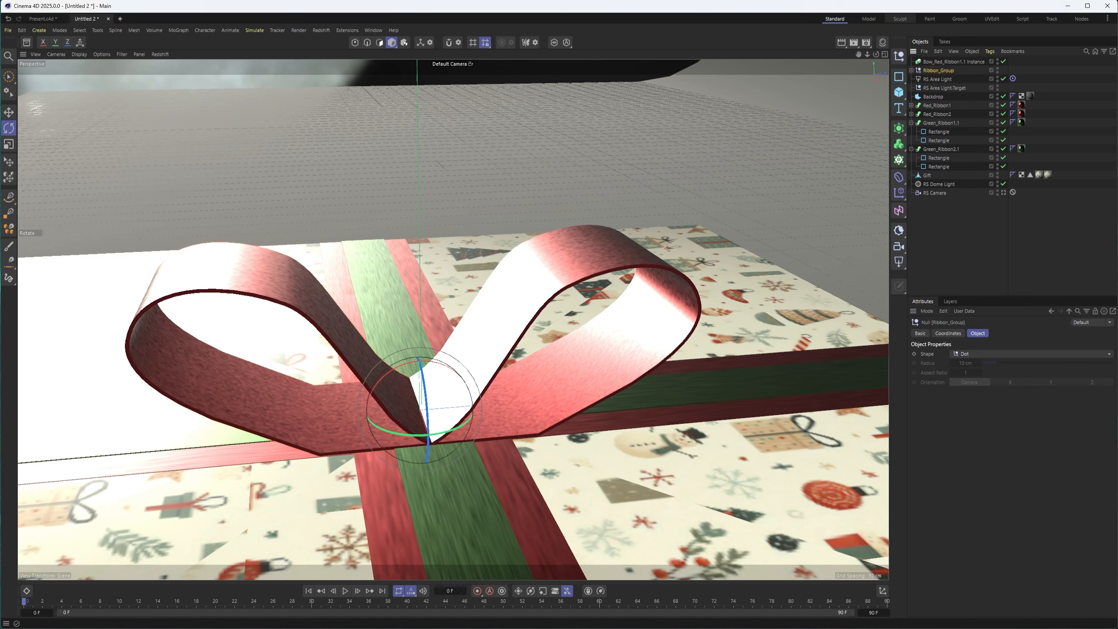
Step: Move RS Area Light and its target to the end of the object list
click(933, 79)
shift+click(936, 89)
drag(937, 89, 958, 248)
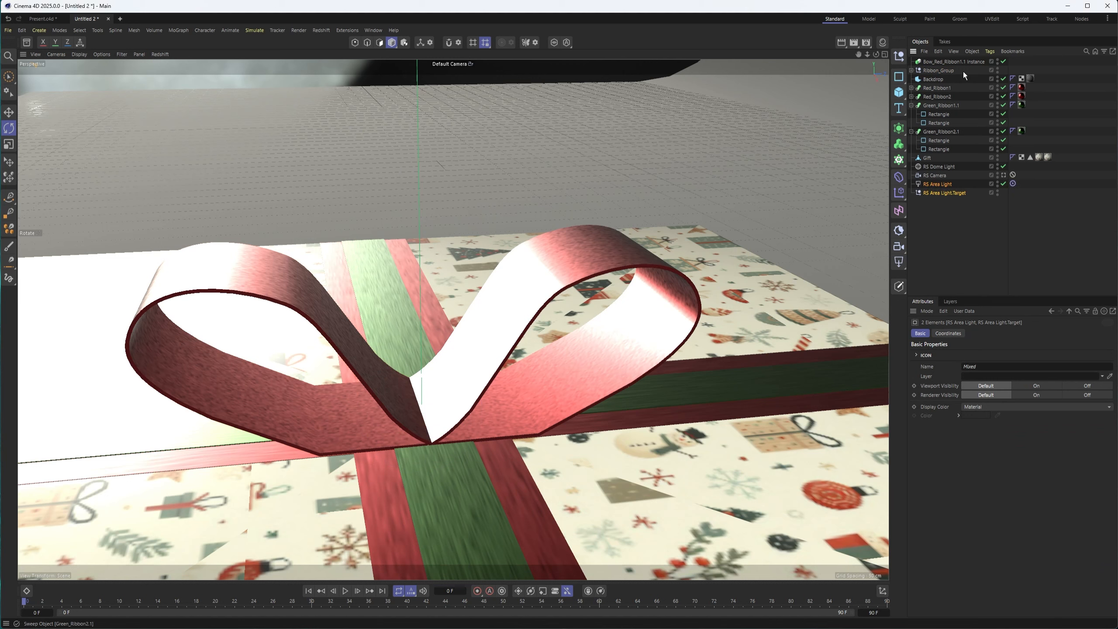
Step: Set the bow instance's Reference Object to Ribbon_Group
click(945, 61)
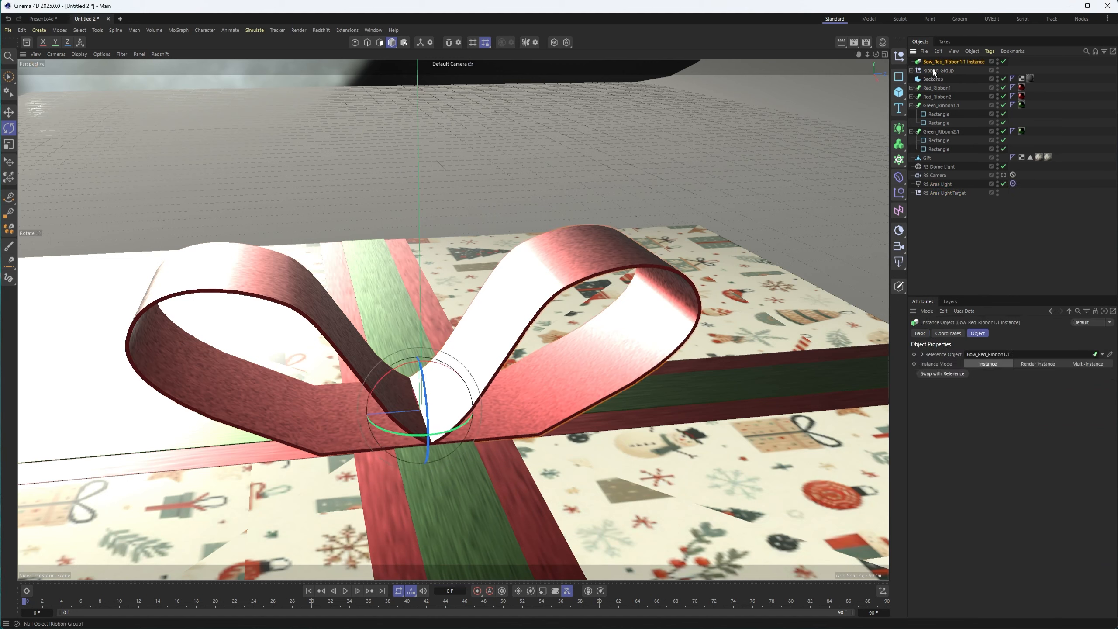
drag(934, 68, 992, 357)
click(945, 63)
Step: Duplicate Bow_Red_Ribbon1.1 inside Ribbon_Group and rename the copy as Bow_Green_Ribbon1.1
click(911, 70)
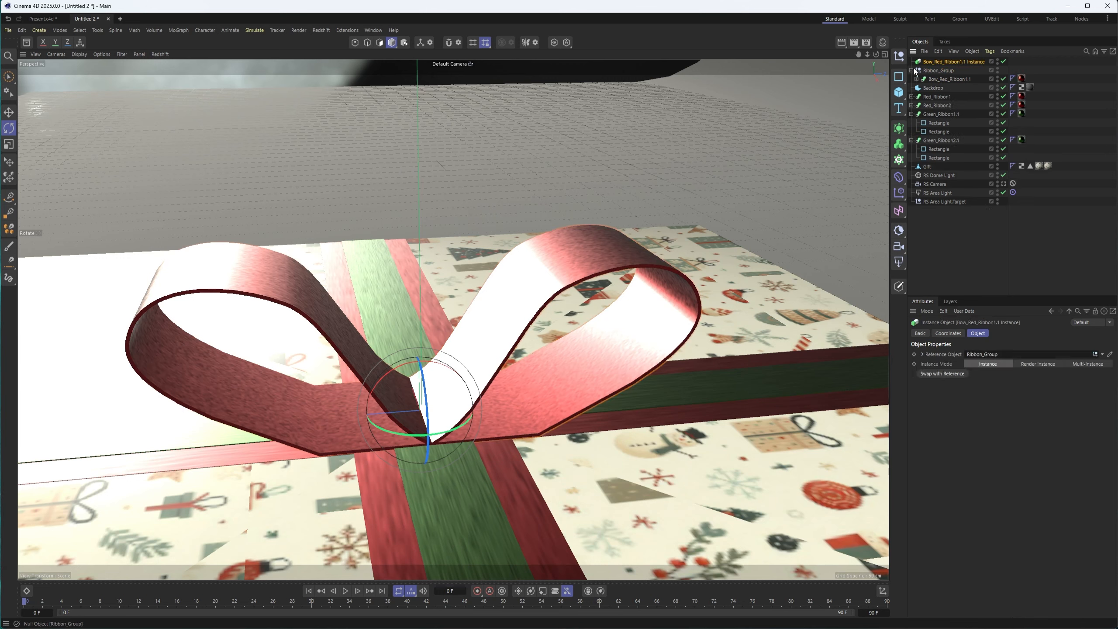
click(946, 79)
ctrl+drag(954, 81, 953, 84)
double_click(940, 89)
click(916, 88)
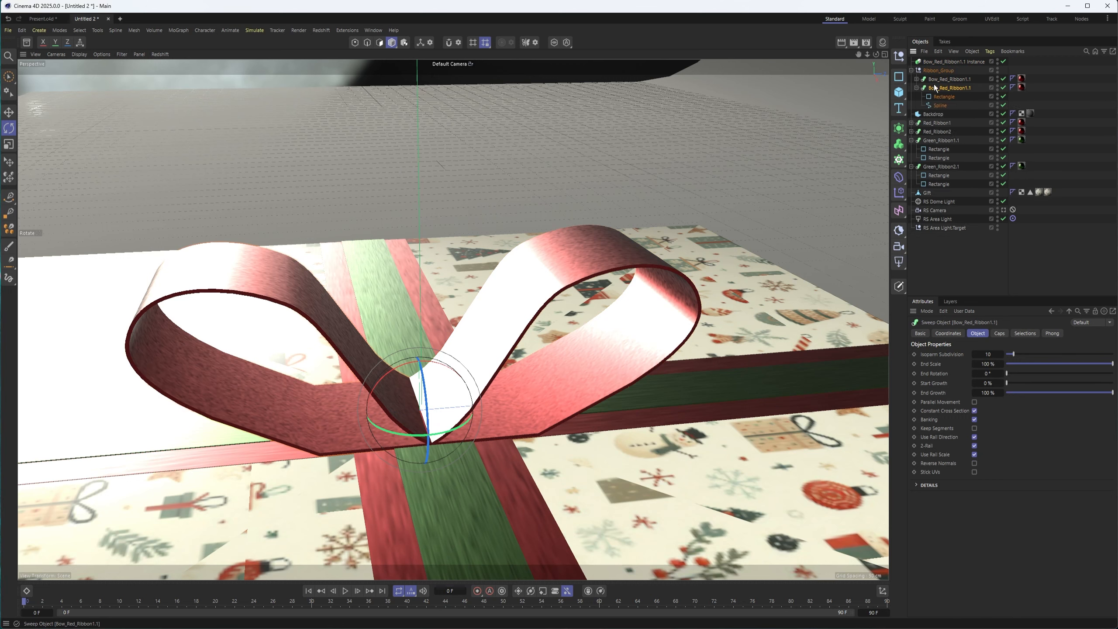
double_click(935, 88)
drag(942, 88, 950, 88)
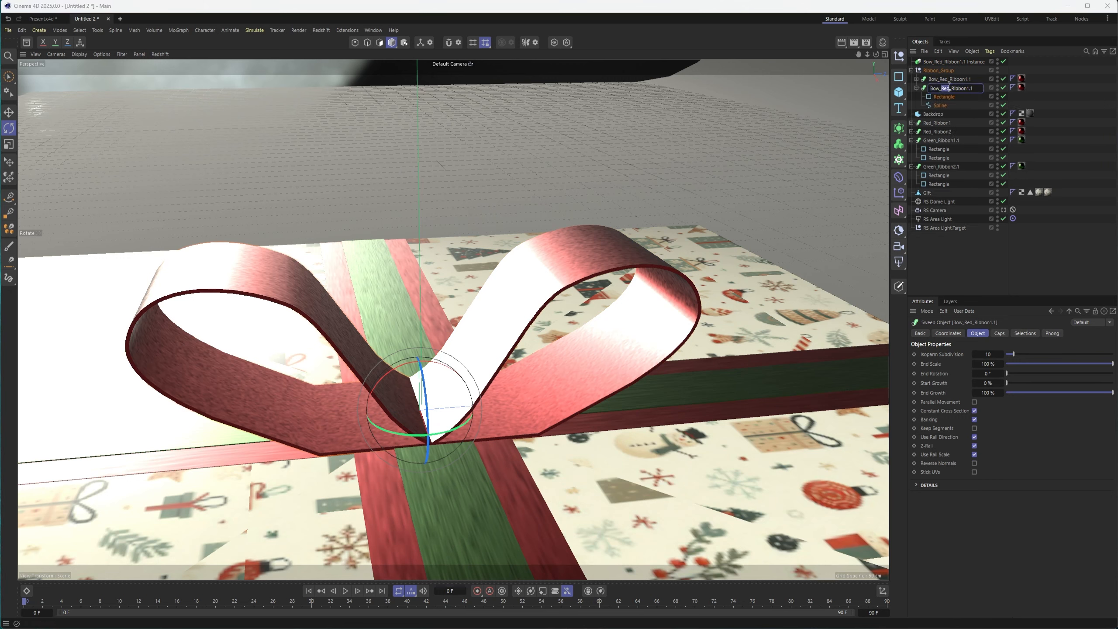
text(Green)
key(Return)
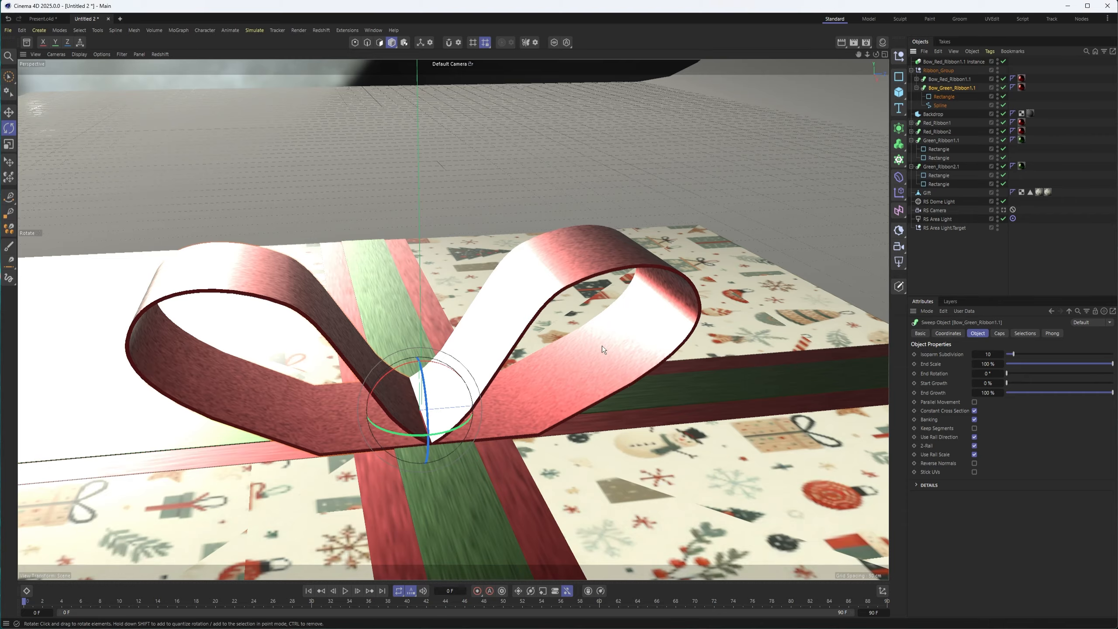
Step: Replace Bow_Green_Ribbon1.1's material with the green ribbon material and set its profile rectangle's height to 15 cm
alt+drag(484, 309, 534, 310)
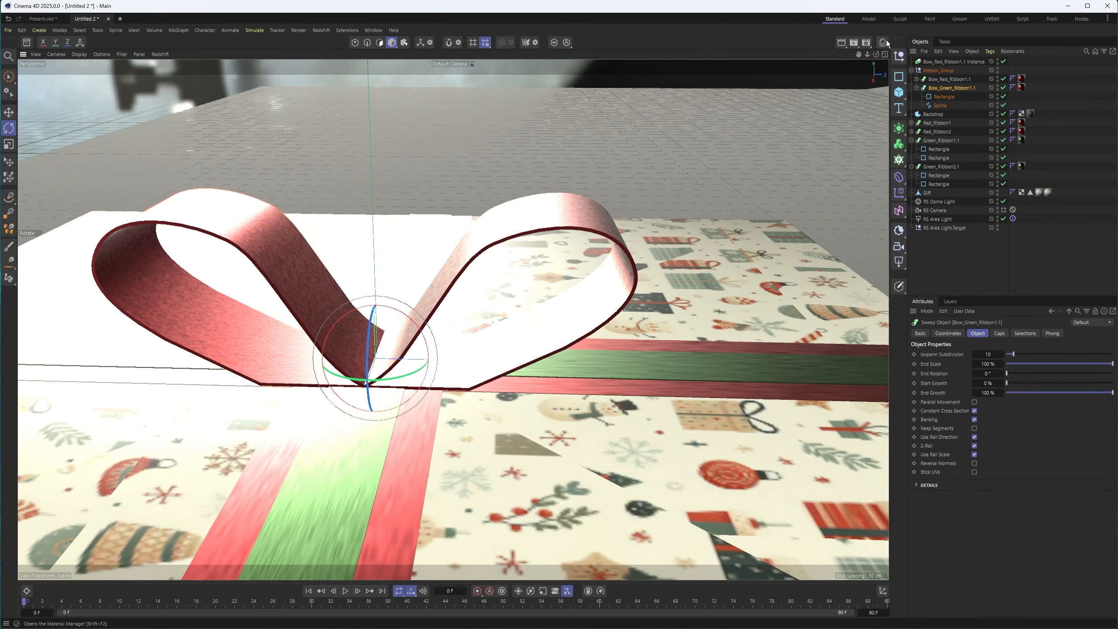
click(941, 107)
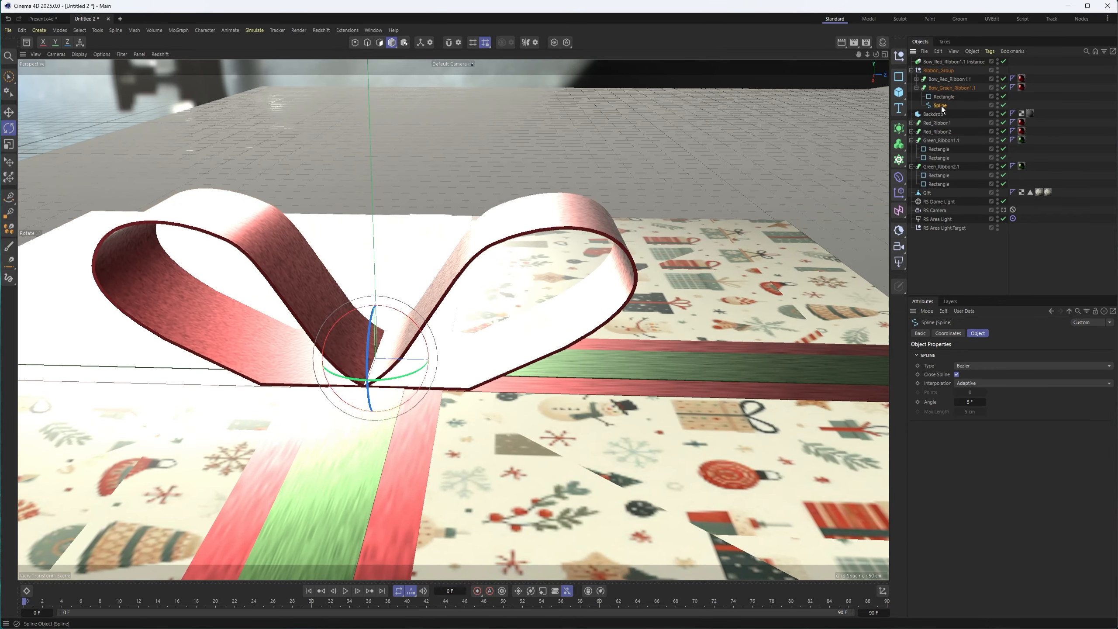
click(883, 43)
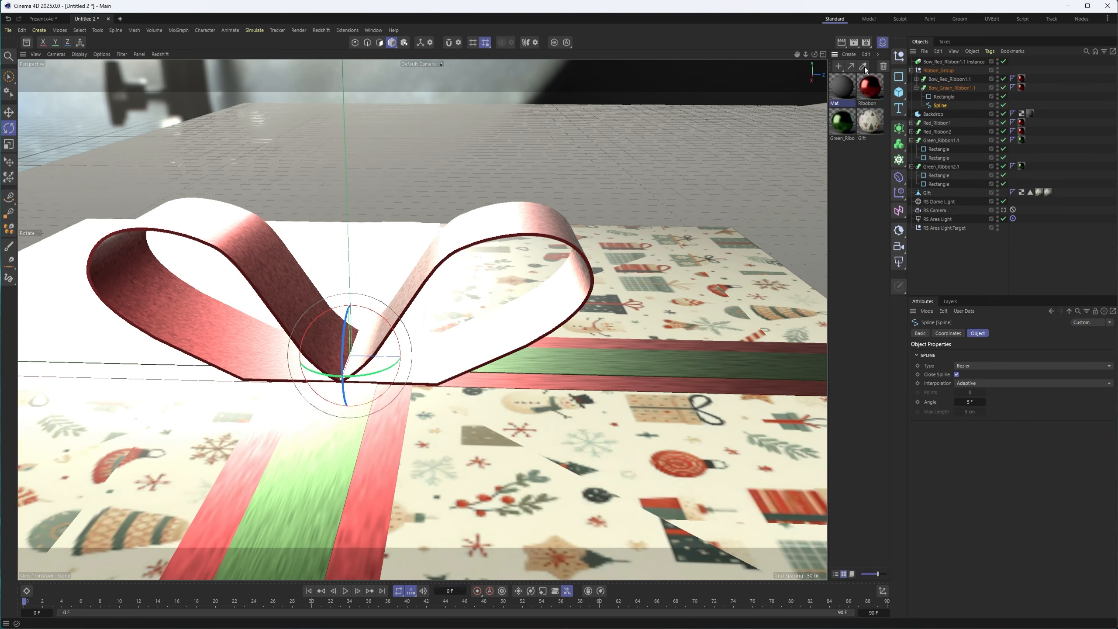
drag(844, 118, 1023, 88)
alt+drag(350, 288, 344, 328)
alt+middle_drag(343, 327, 414, 317)
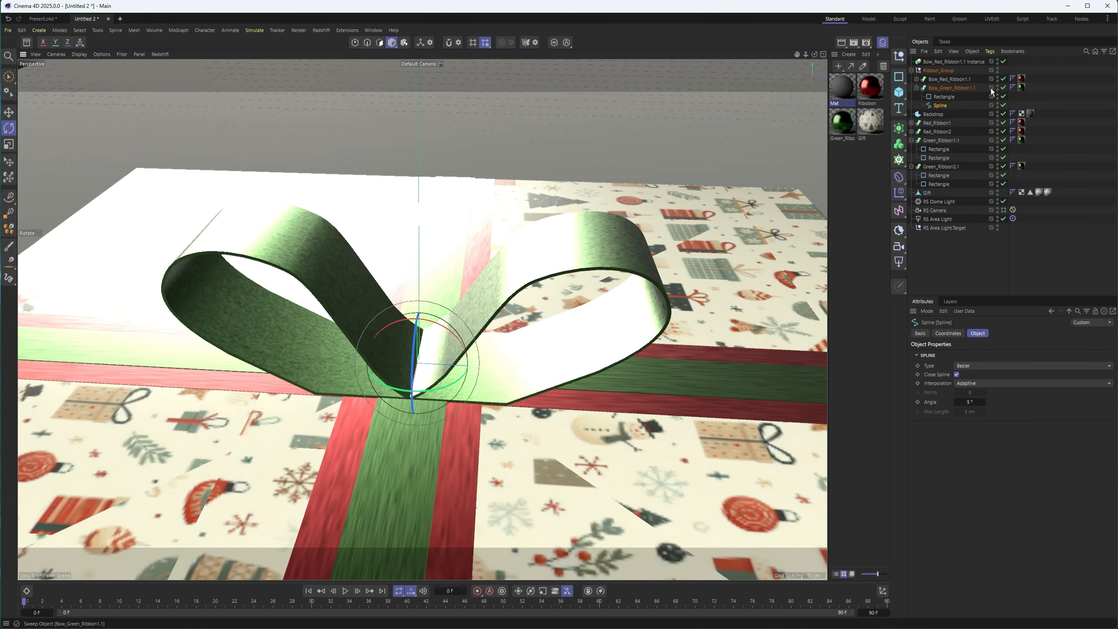
click(943, 97)
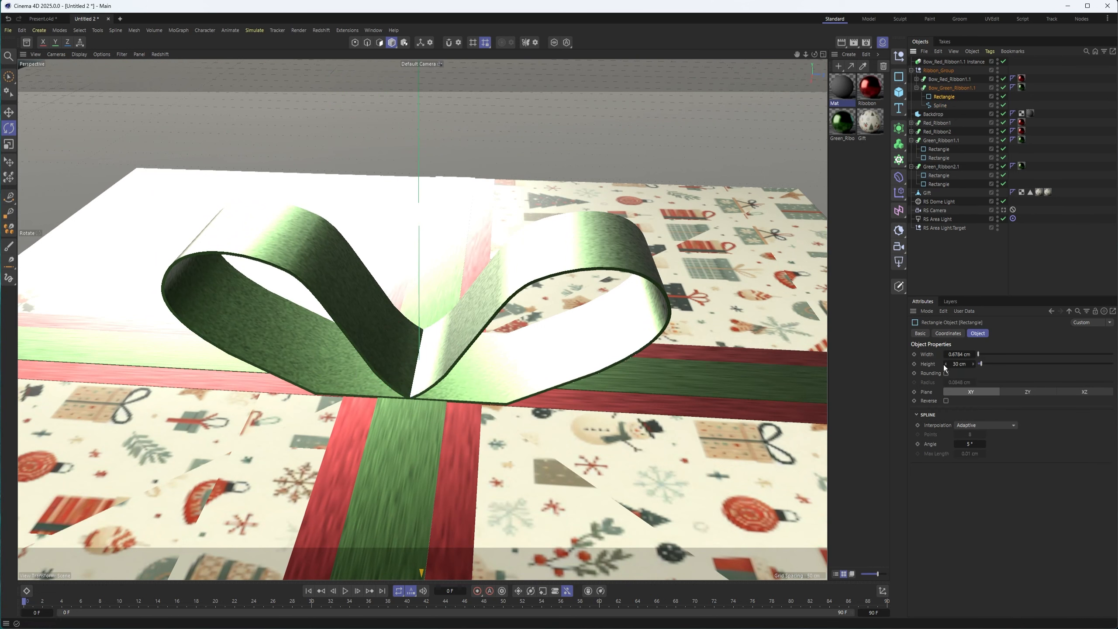
drag(945, 363, 936, 369)
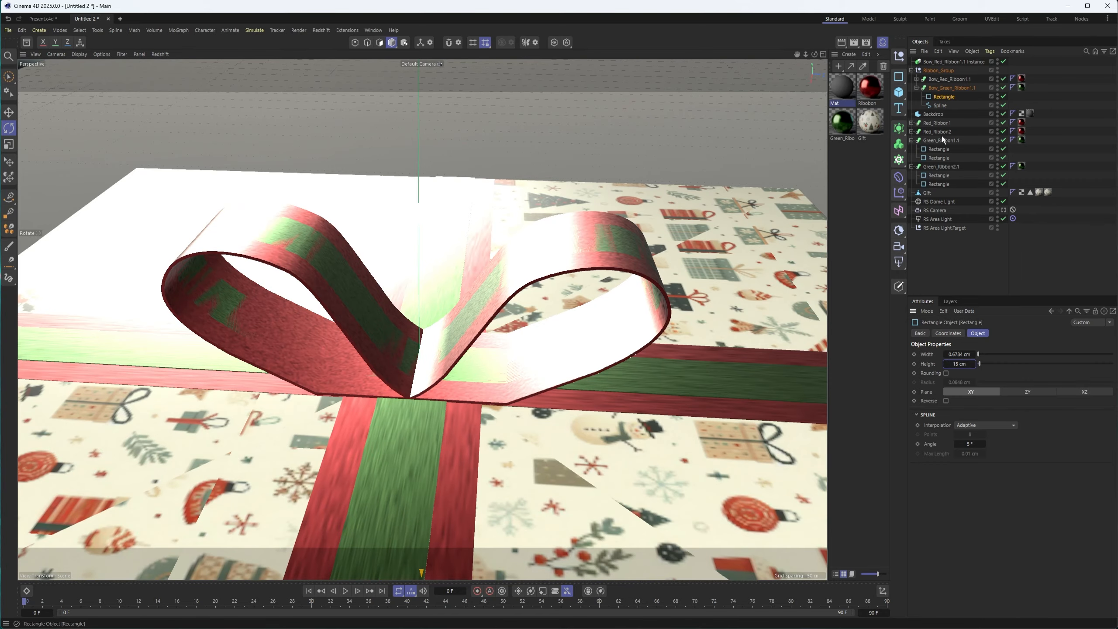
Step: Try to scale the Spline in Bow_Green_Ribbon1.1 from its axis at the loop's base
click(940, 106)
alt+middle_drag(436, 268, 501, 297)
alt+drag(501, 297, 463, 300)
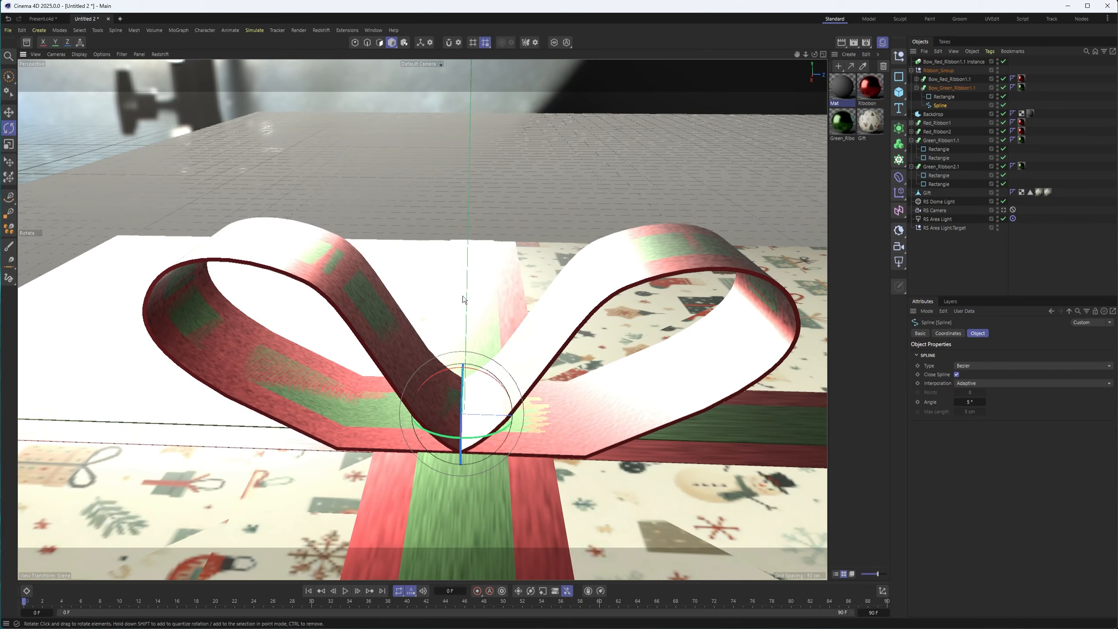
key(t)
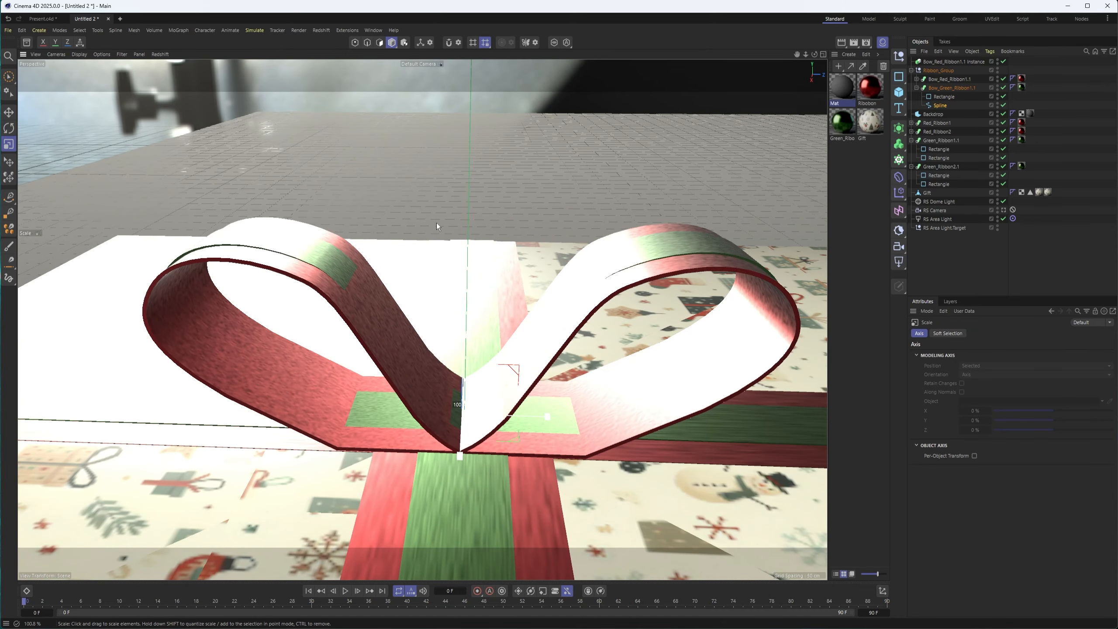
alt+drag(362, 329, 589, 419)
alt+drag(412, 343, 429, 446)
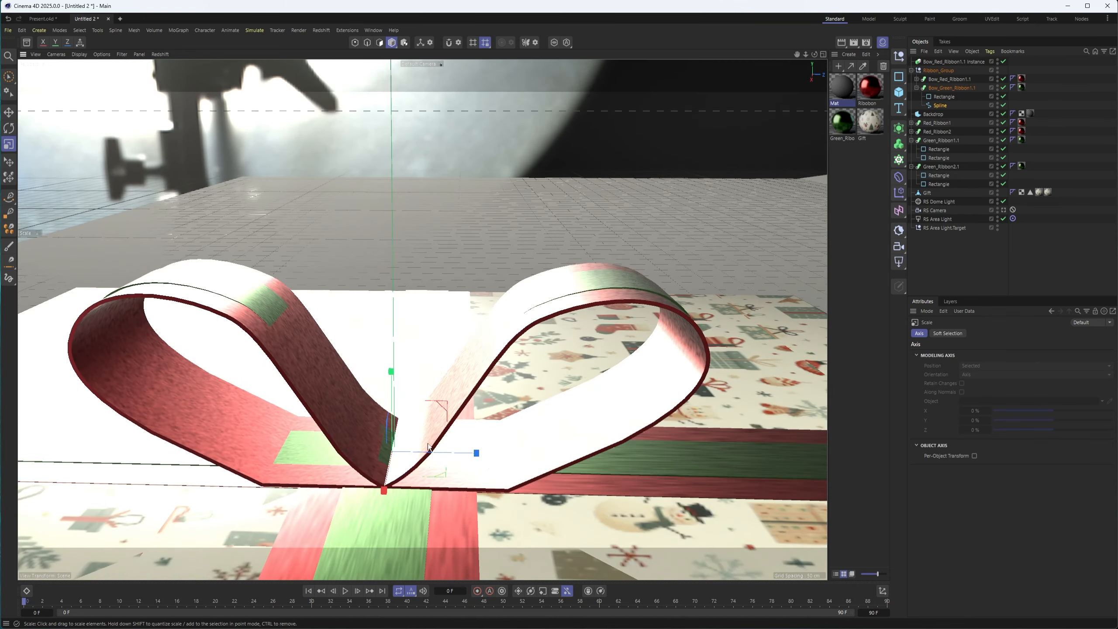
alt+middle_drag(397, 446, 490, 450)
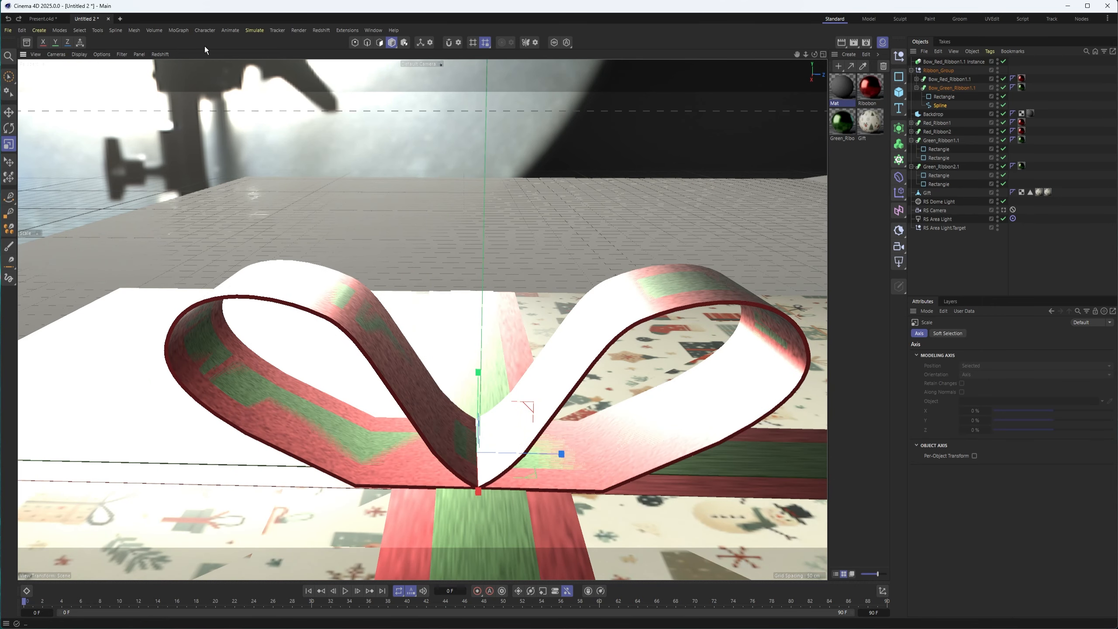
Step: Reset the green loop spline's axis to the center of all its points with Axis Center and scale the spline up slightly
click(97, 31)
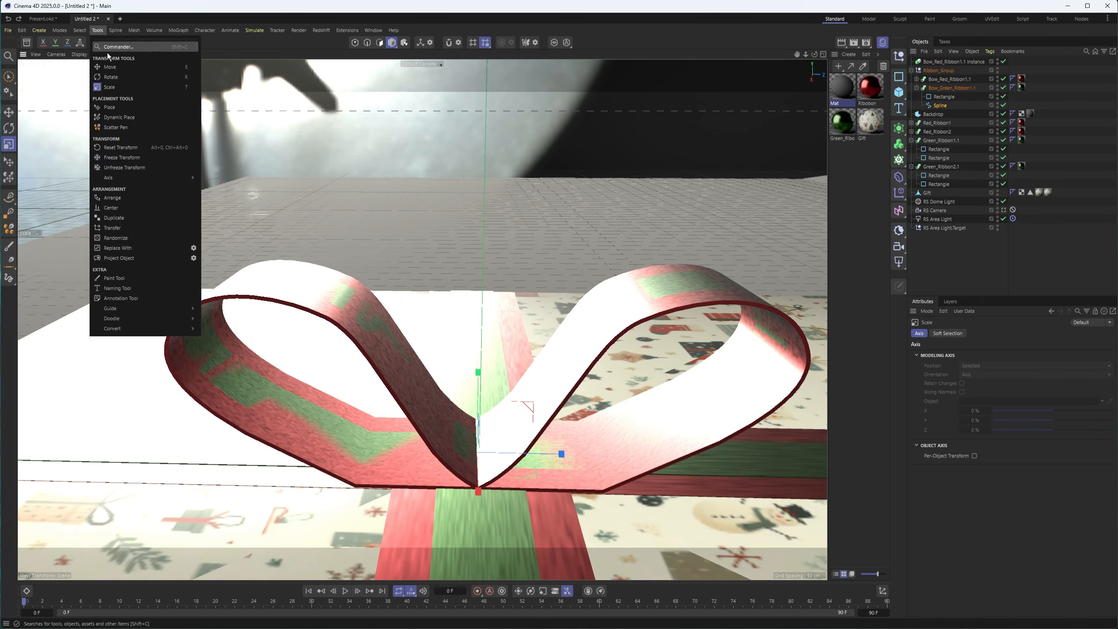
mouse_move(142, 176)
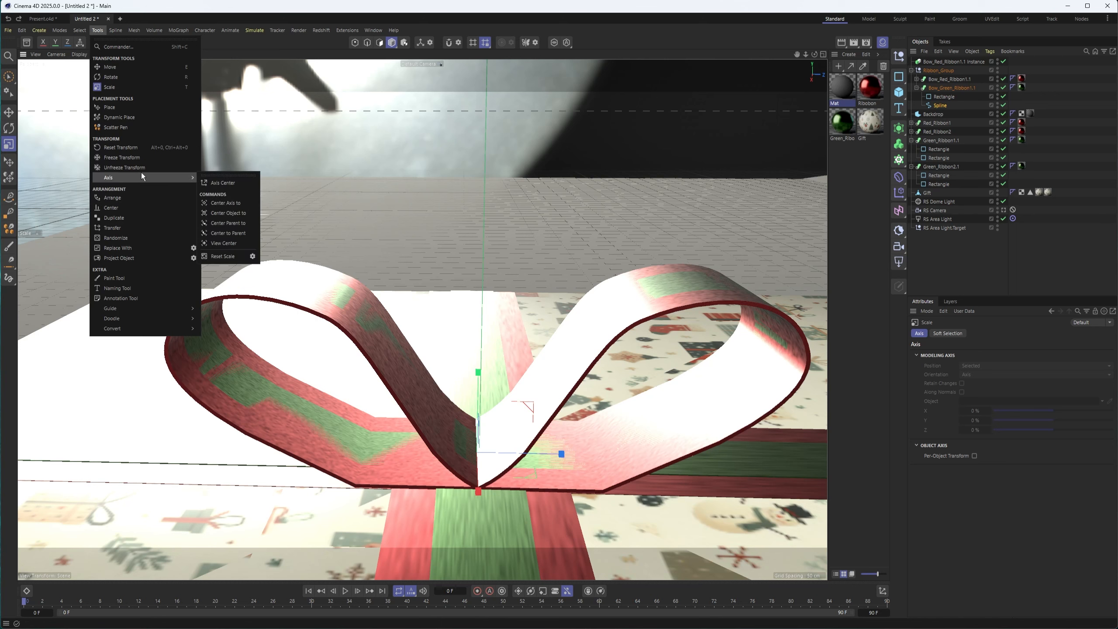
click(237, 183)
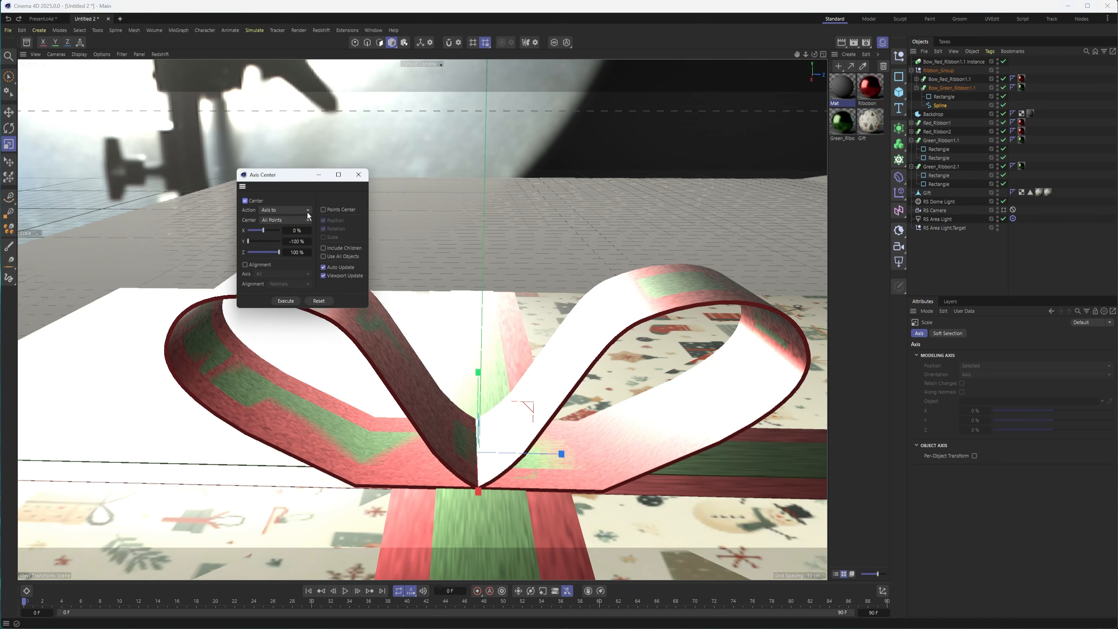
click(315, 302)
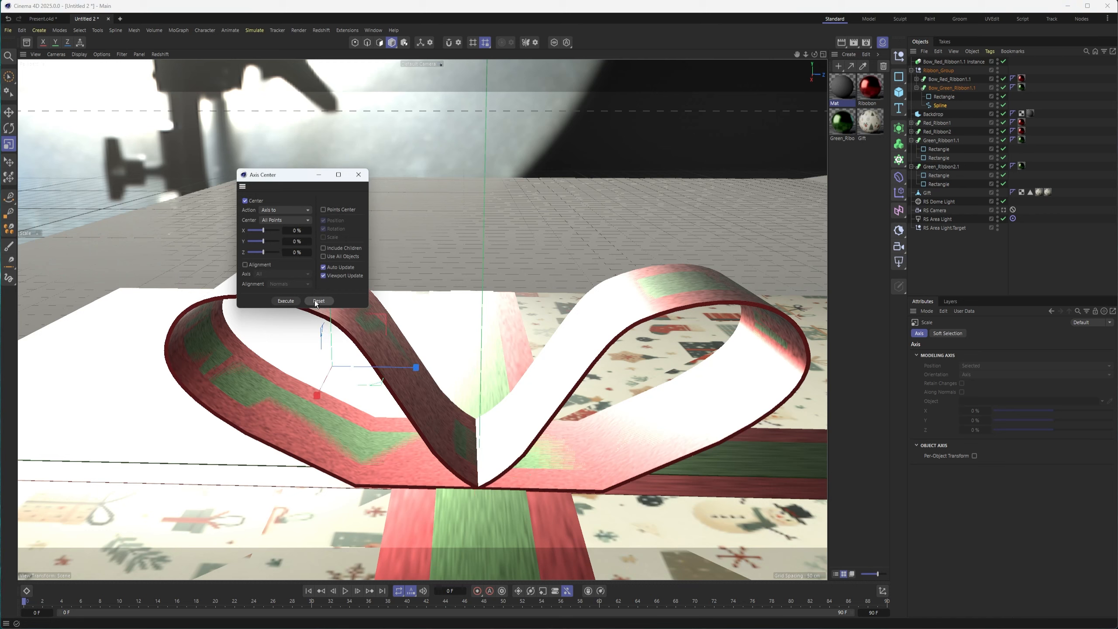
click(359, 175)
drag(381, 262, 399, 236)
alt+drag(342, 348, 680, 241)
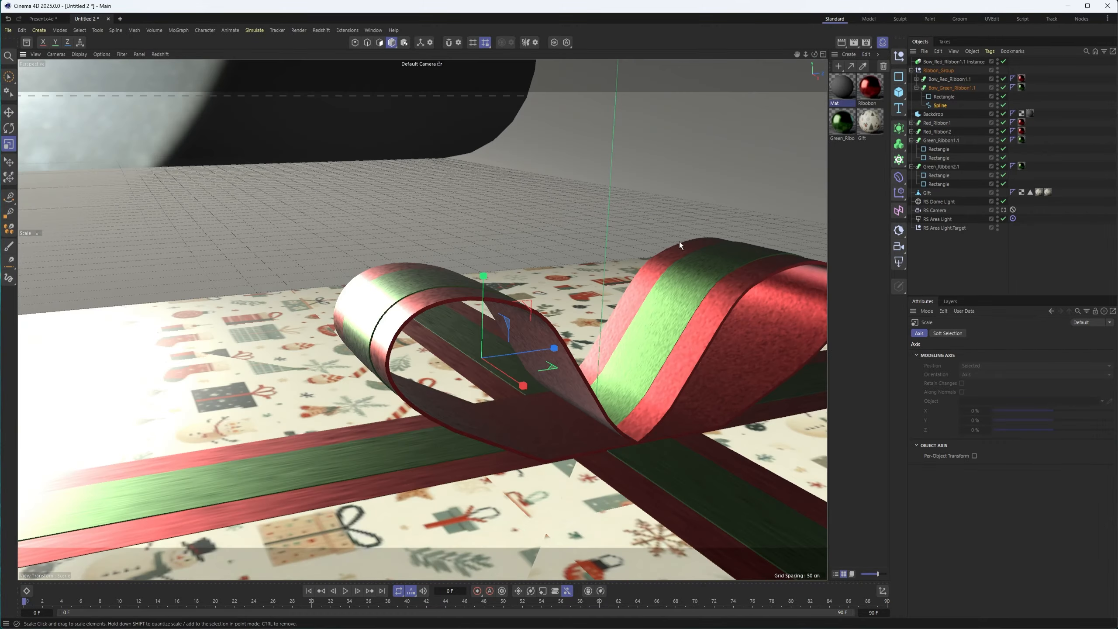
Step: Duplicate the bow instance twice and rotate the copies about the vertical axis to add two loops crossing the first pair
click(911, 71)
alt+drag(441, 271, 317, 321)
click(950, 62)
alt+drag(379, 353, 290, 337)
key(r)
mouse_move(372, 331)
mouse_down()
mouse_move(200, 300)
mouse_move(313, 313)
mouse_move(270, 298)
mouse_move(435, 338)
mouse_move(324, 262)
mouse_move(447, 258)
mouse_move(422, 308)
mouse_move(388, 325)
mouse_up()
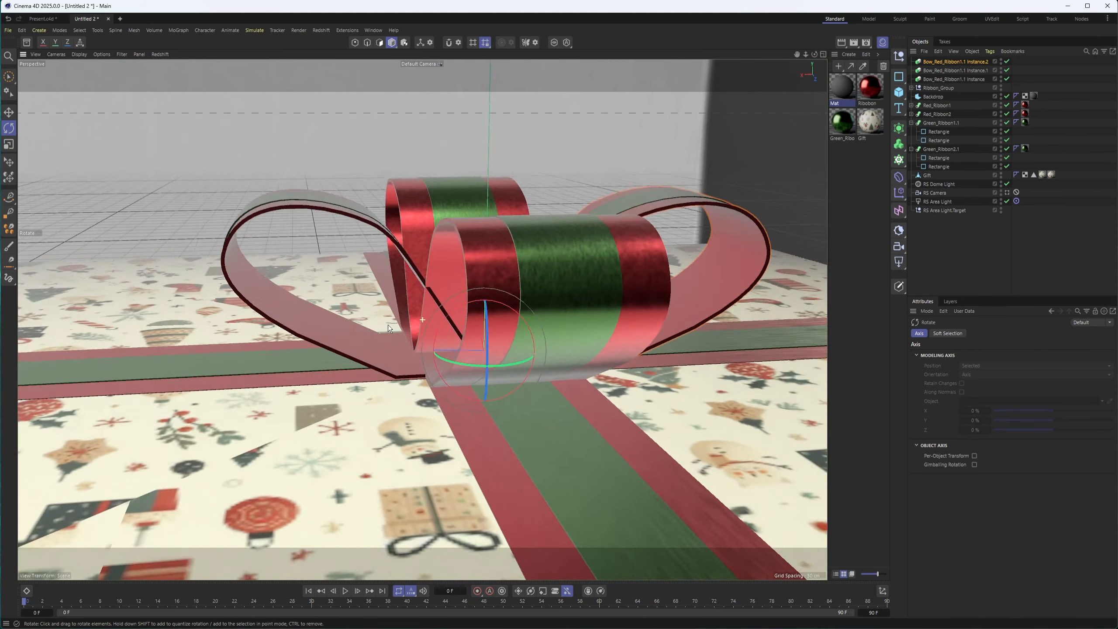
alt+middle_drag(388, 325, 434, 359)
click(911, 88)
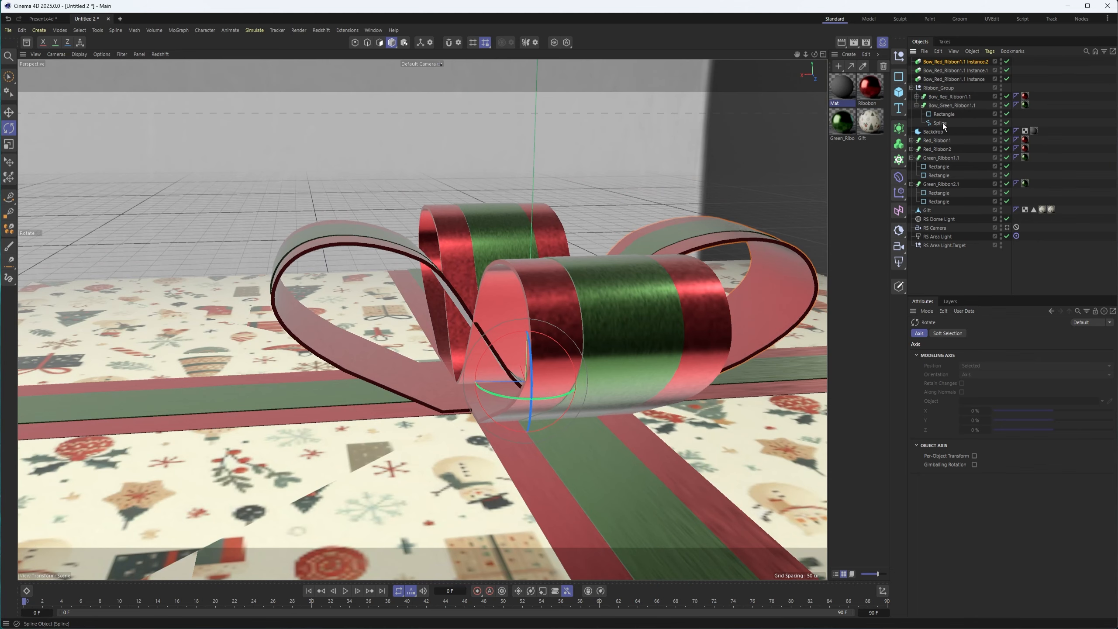
Step: Isolate the path splines of Bow_Red_Ribbon1.1 and Bow_Green_Ribbon1.1 in the viewport
click(917, 97)
click(940, 114)
ctrl+click(940, 140)
alt+middle_drag(570, 321, 501, 294)
alt+drag(502, 295, 547, 316)
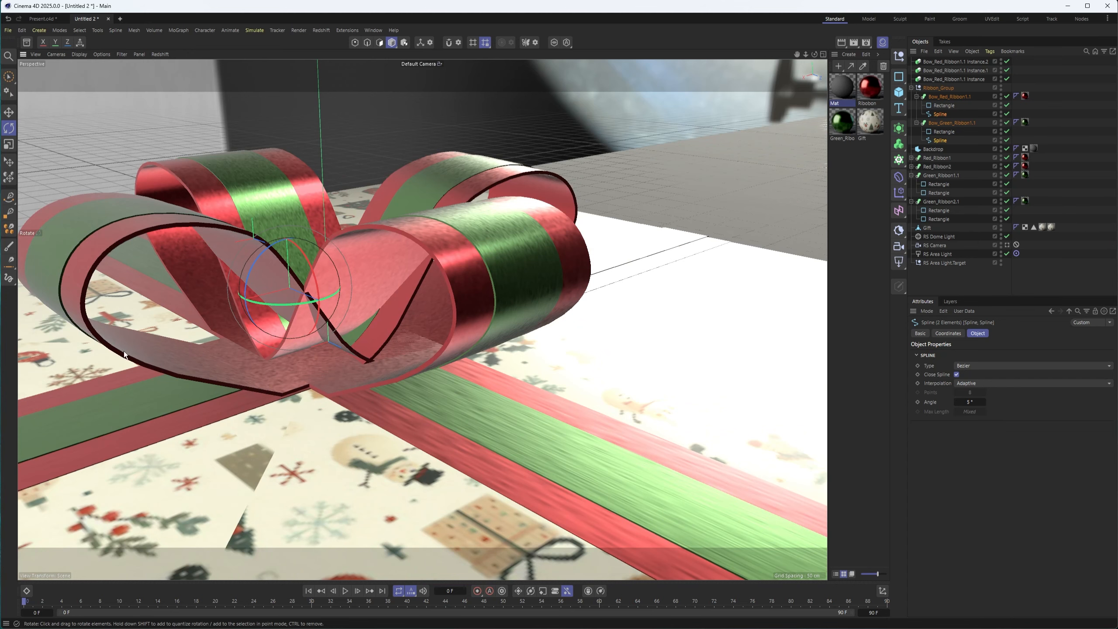
alt+drag(217, 298, 378, 317)
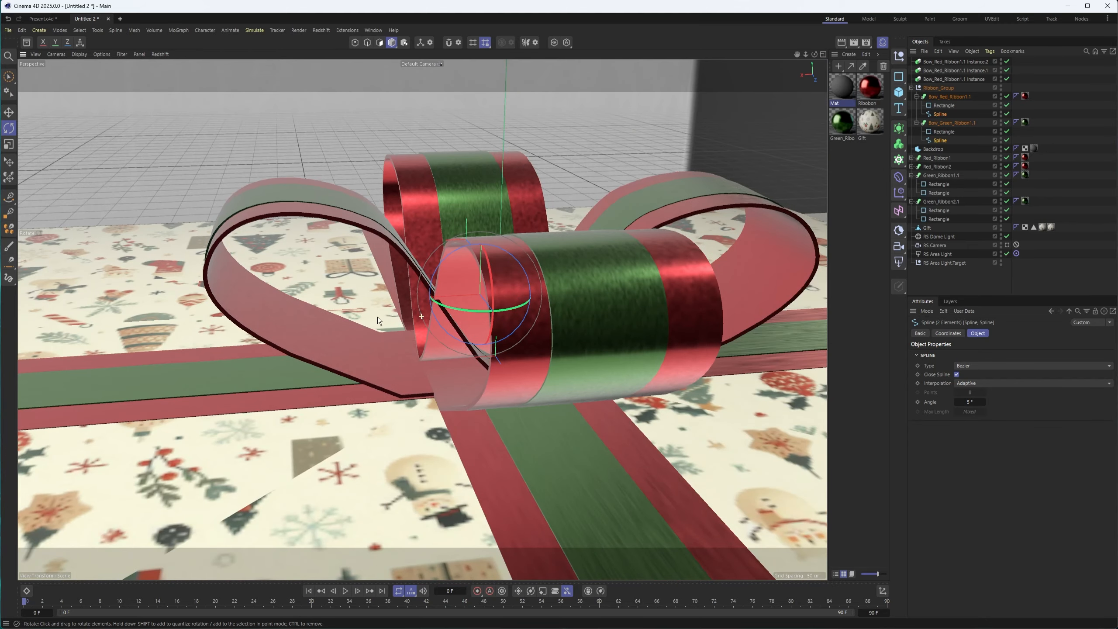
alt+middle_drag(364, 244, 395, 241)
scroll(395, 241, down, 2)
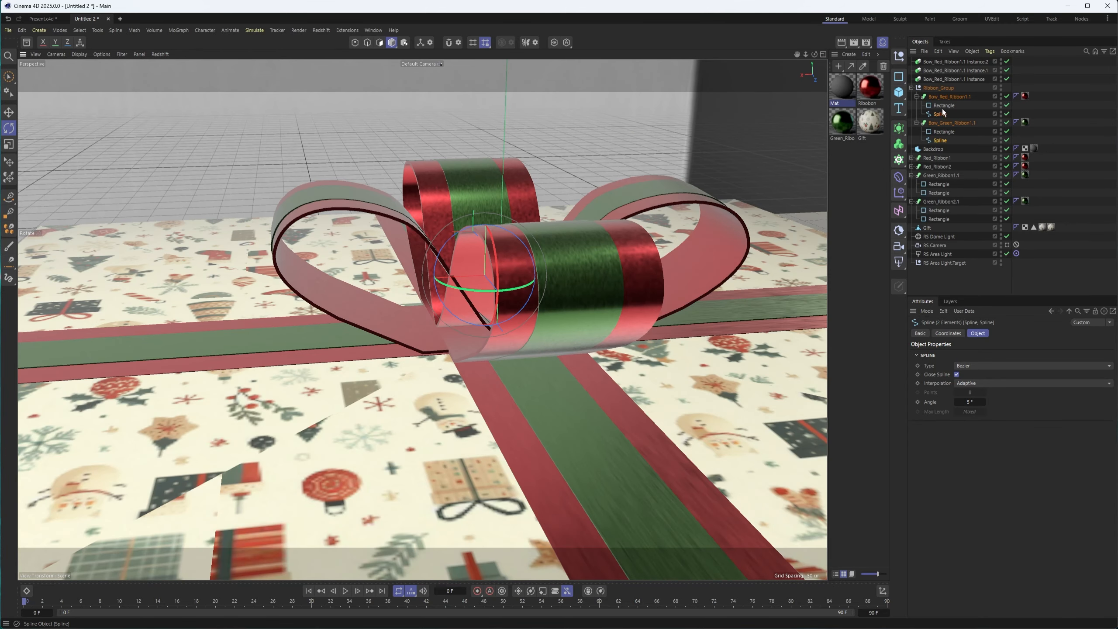
click(939, 140)
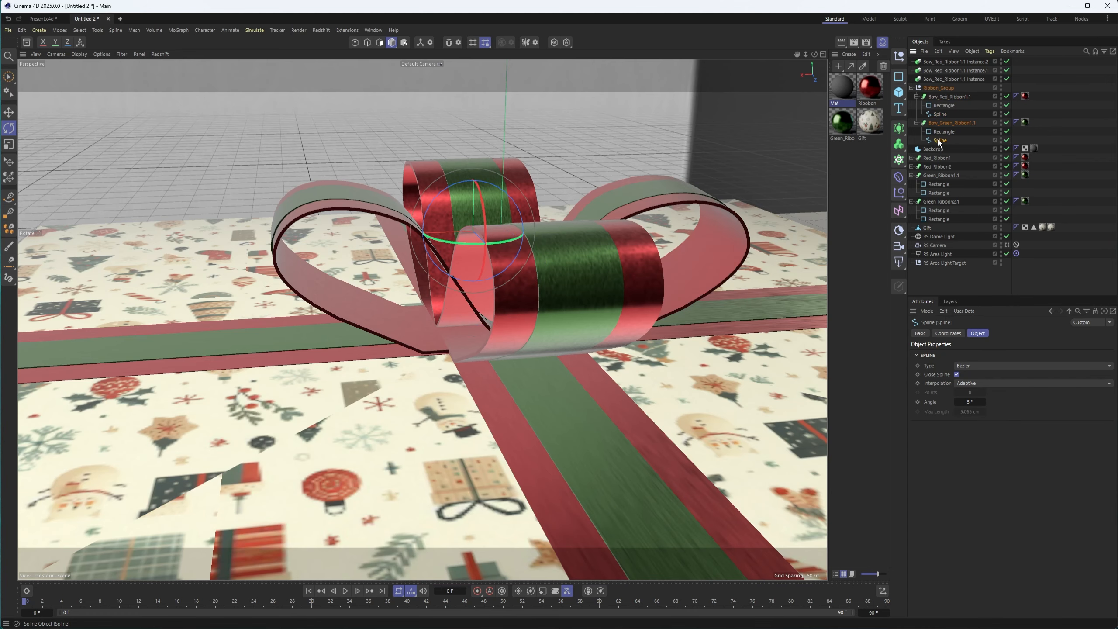
alt+drag(493, 388, 582, 360)
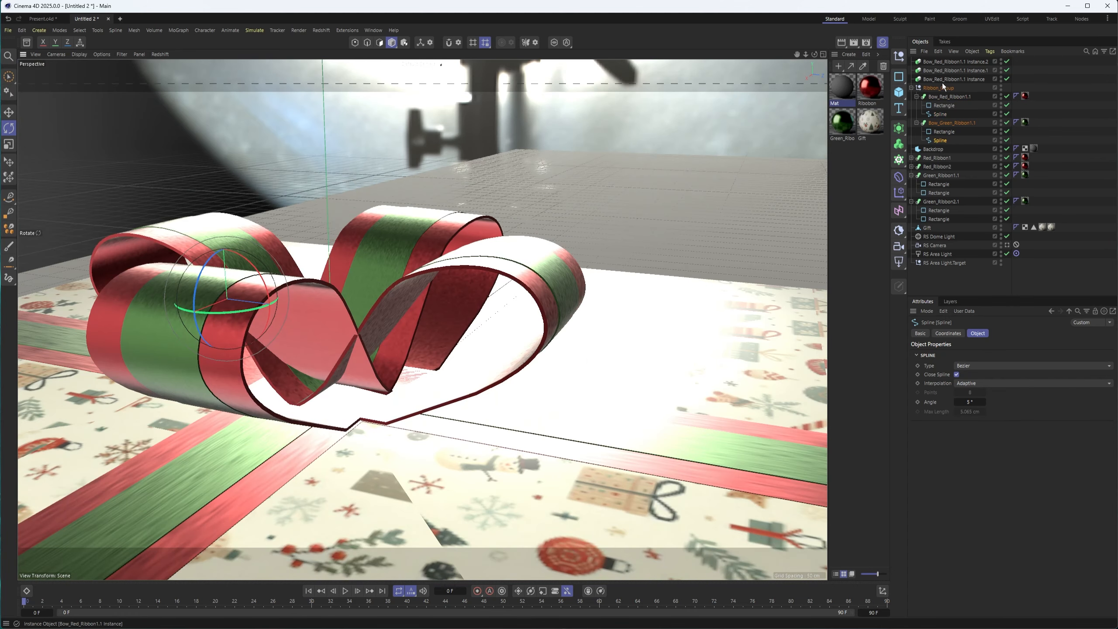
ctrl+click(941, 116)
click(554, 43)
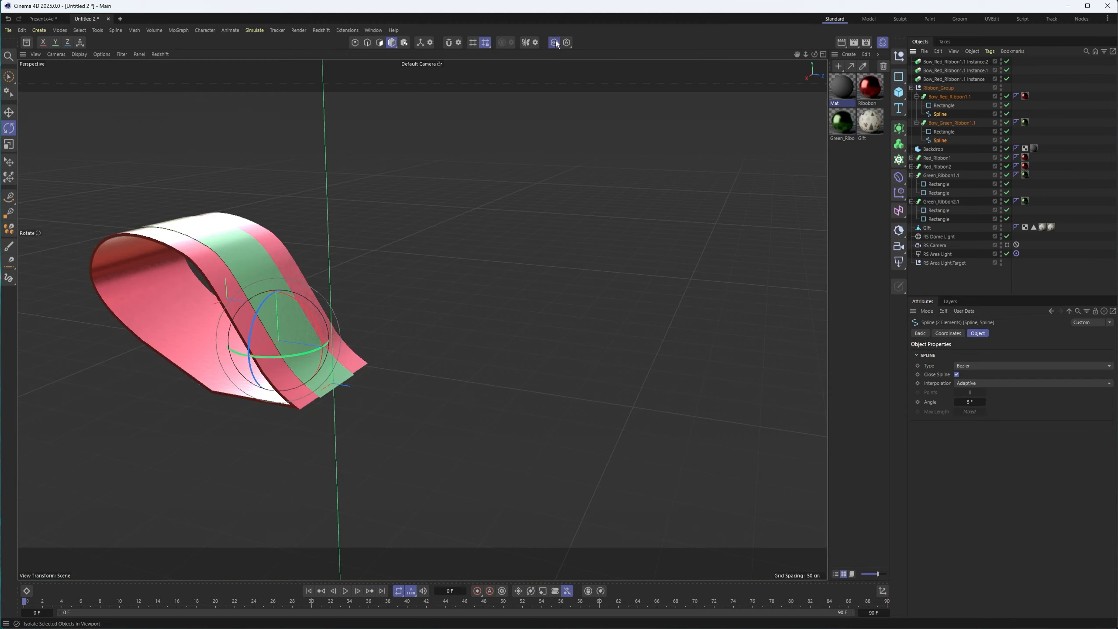
Step: Disable both bow sweeps and select the two splines' end points at the loop's base in the Right view
click(1007, 97)
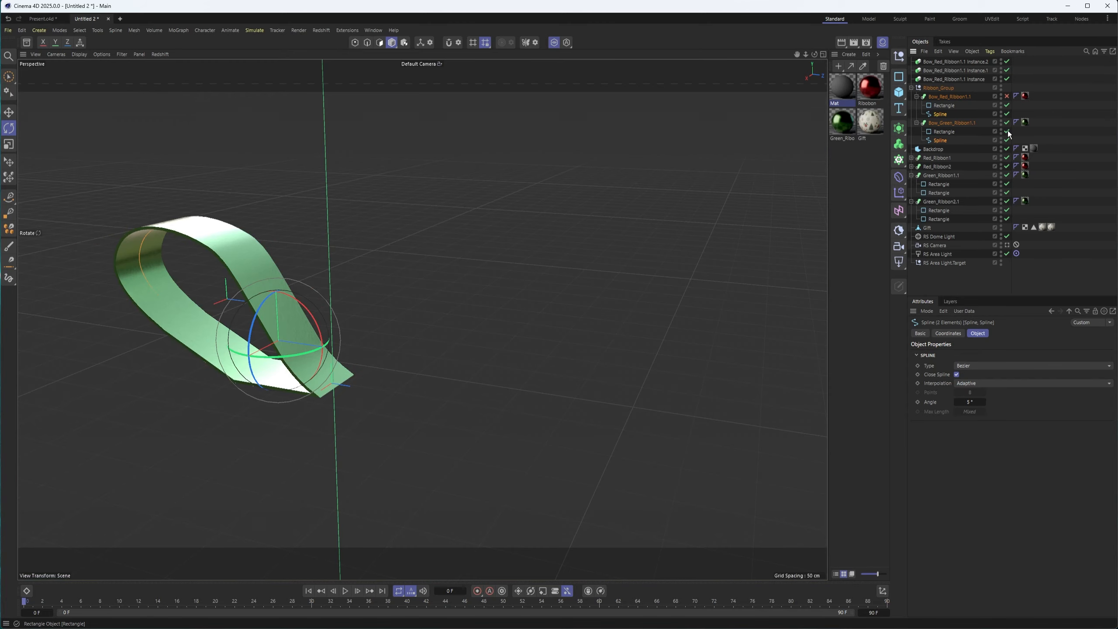
alt+drag(327, 387, 502, 315)
click(355, 42)
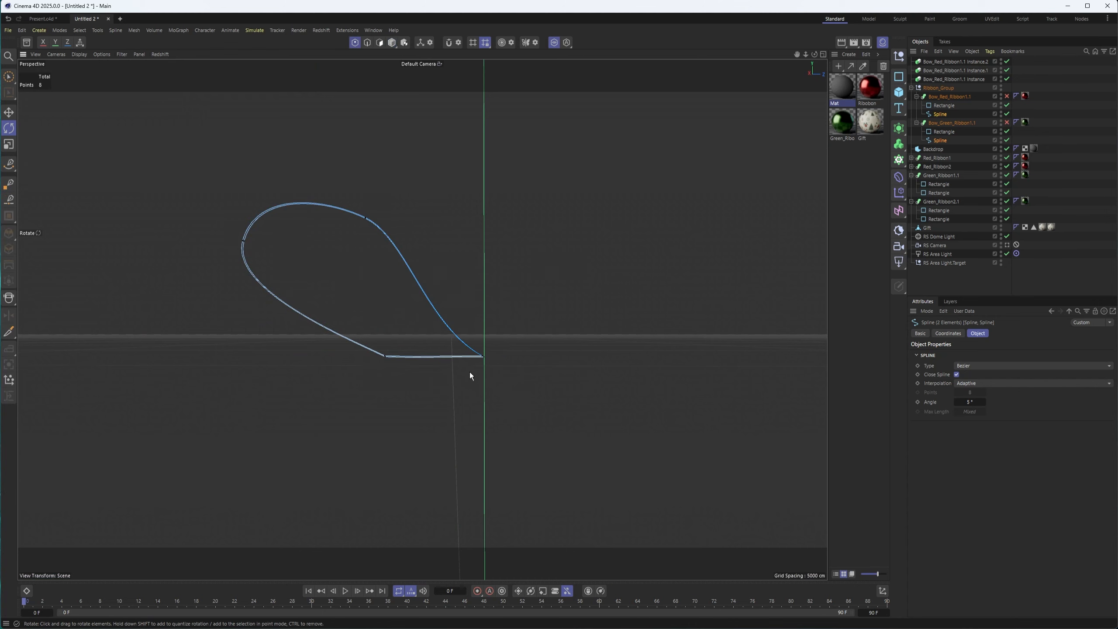
scroll(470, 364, up, 4)
key(F3)
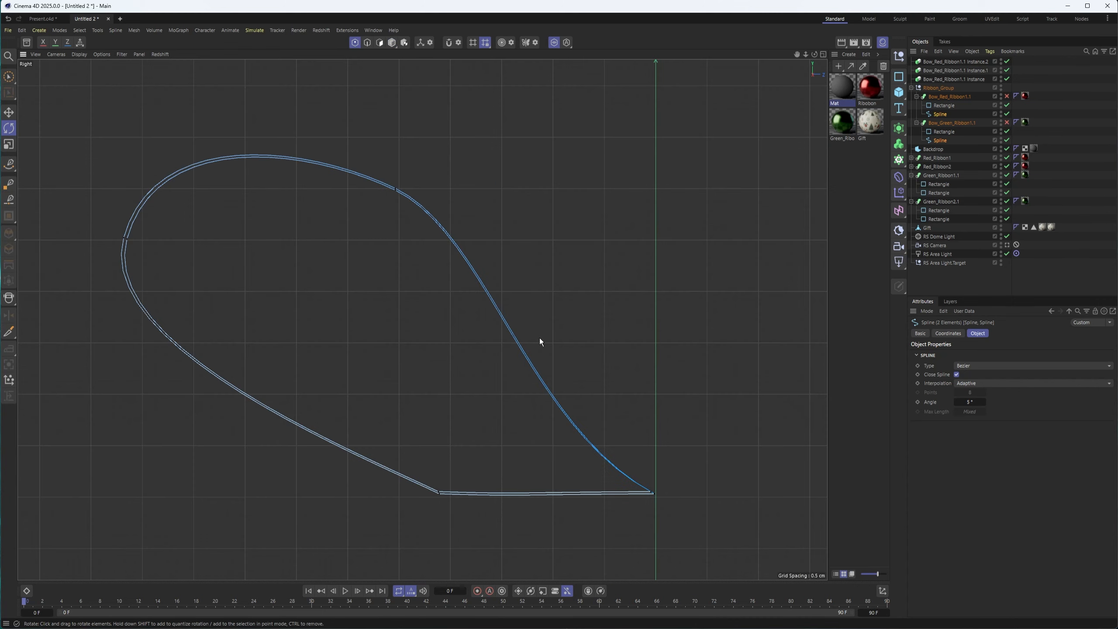
scroll(614, 463, up, 4)
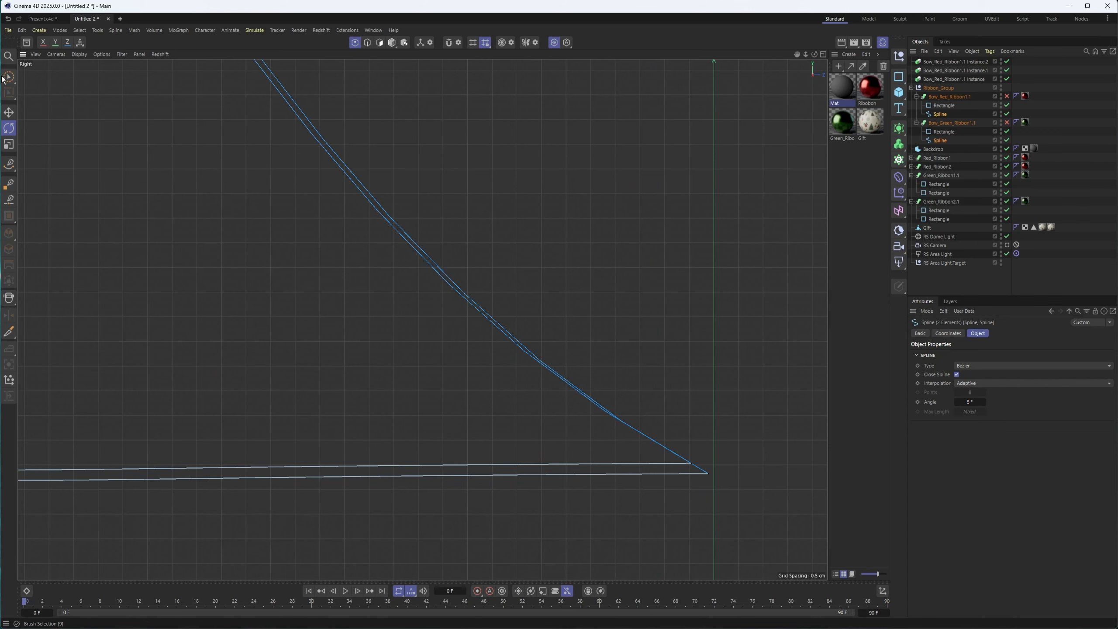
drag(8, 76, 78, 114)
click(78, 114)
drag(641, 398, 766, 532)
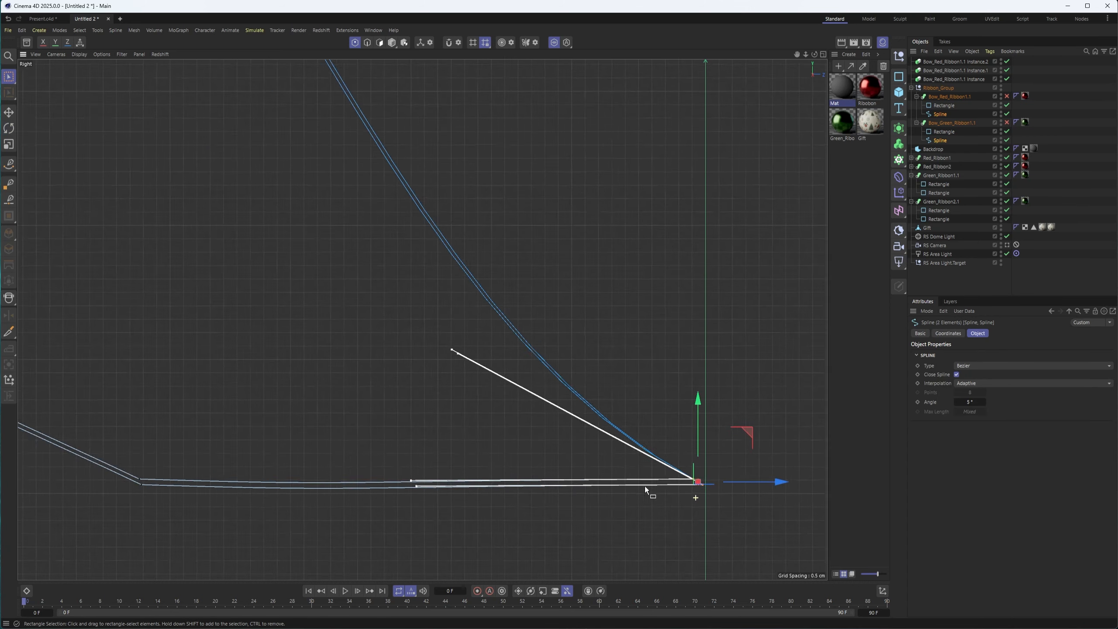
scroll(652, 488, down, 3)
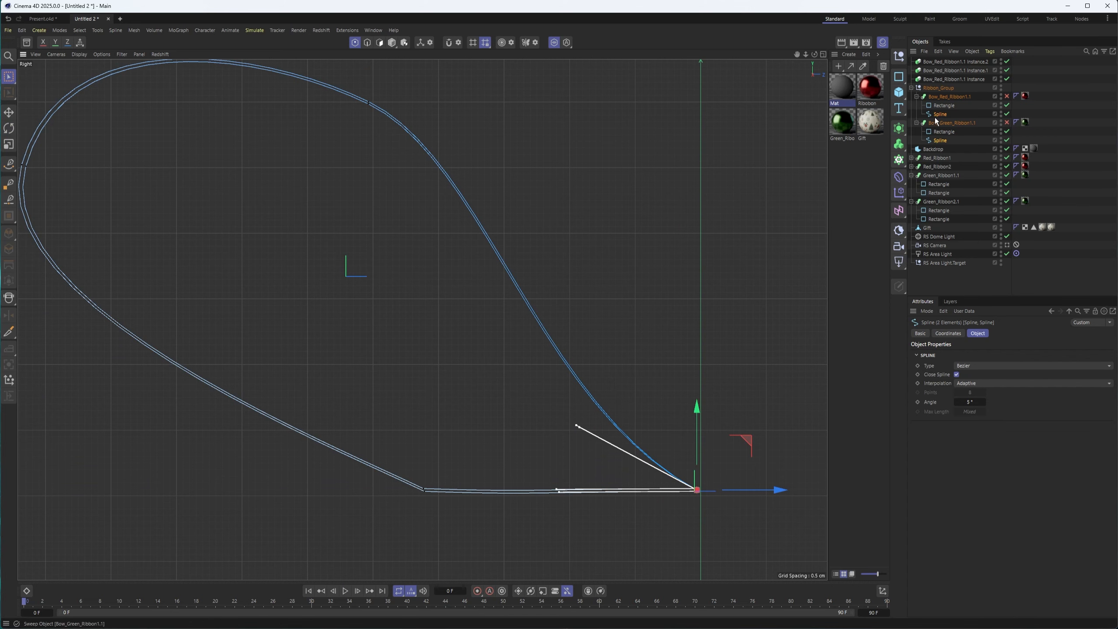
Step: Flatten and lengthen the upper tangent at the base point of the green spline and match it on the red spline
click(938, 141)
alt+middle_drag(566, 472, 549, 454)
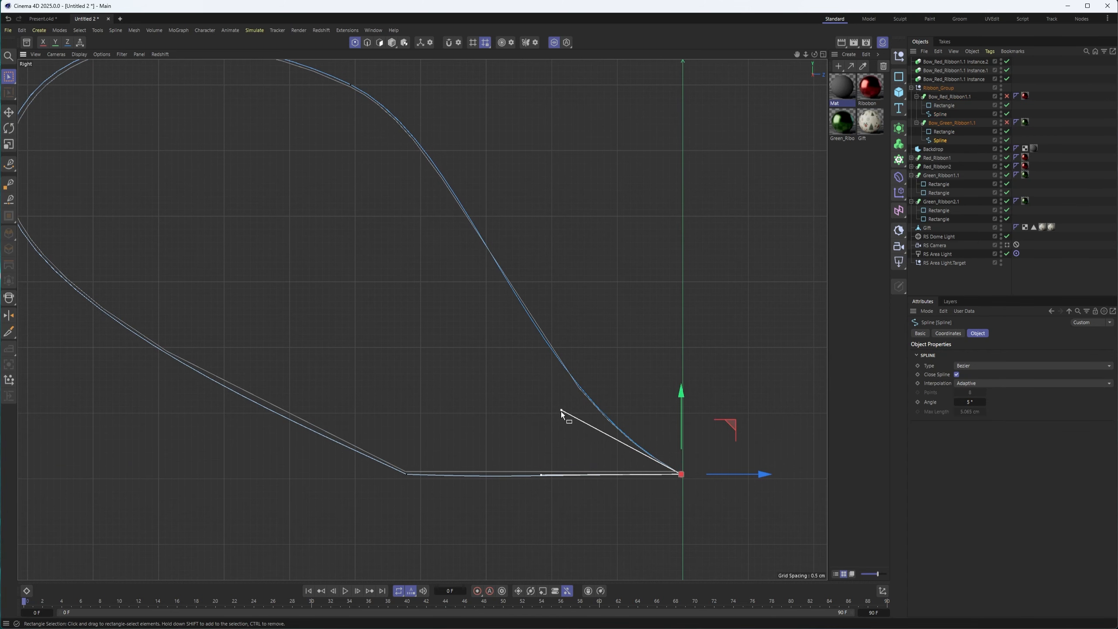
drag(564, 408, 547, 416)
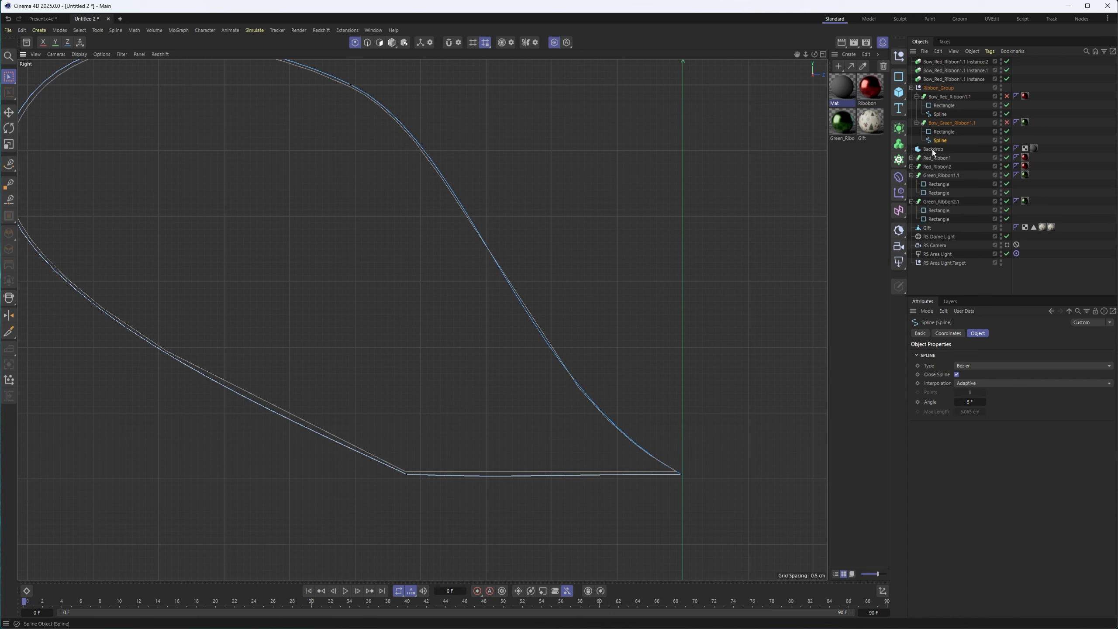
click(681, 474)
key(e)
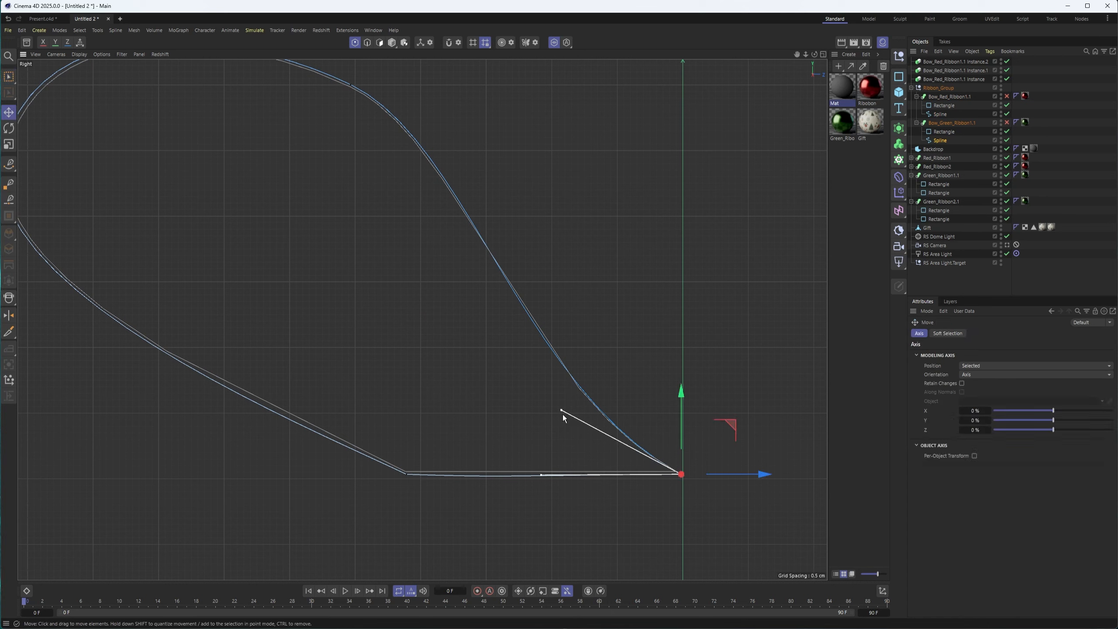
drag(562, 411, 445, 459)
key(ctrl+z)
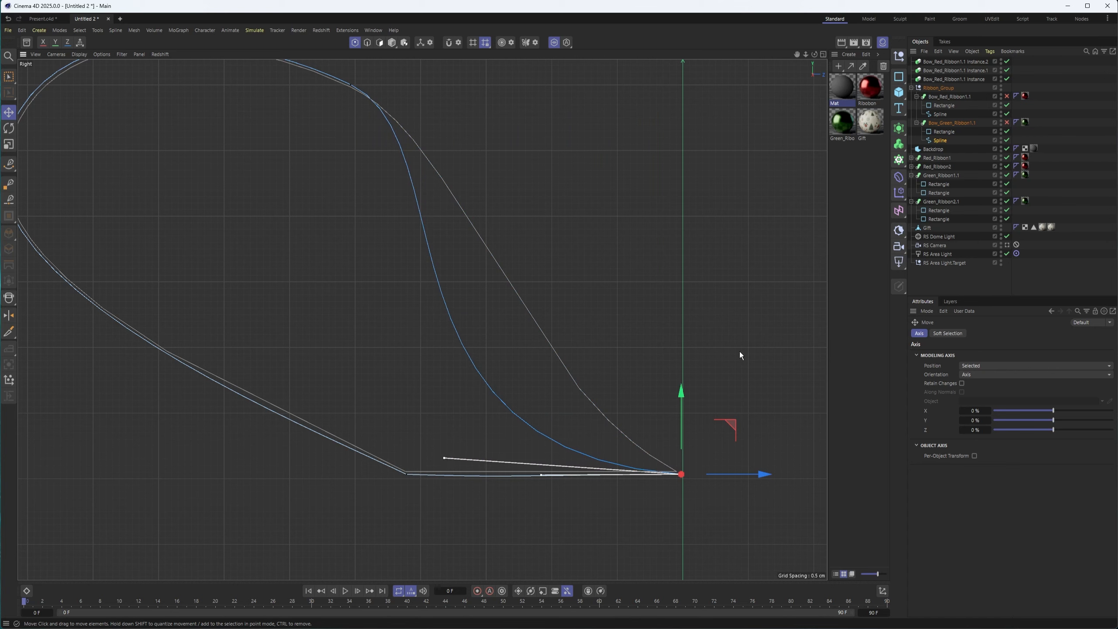
click(937, 116)
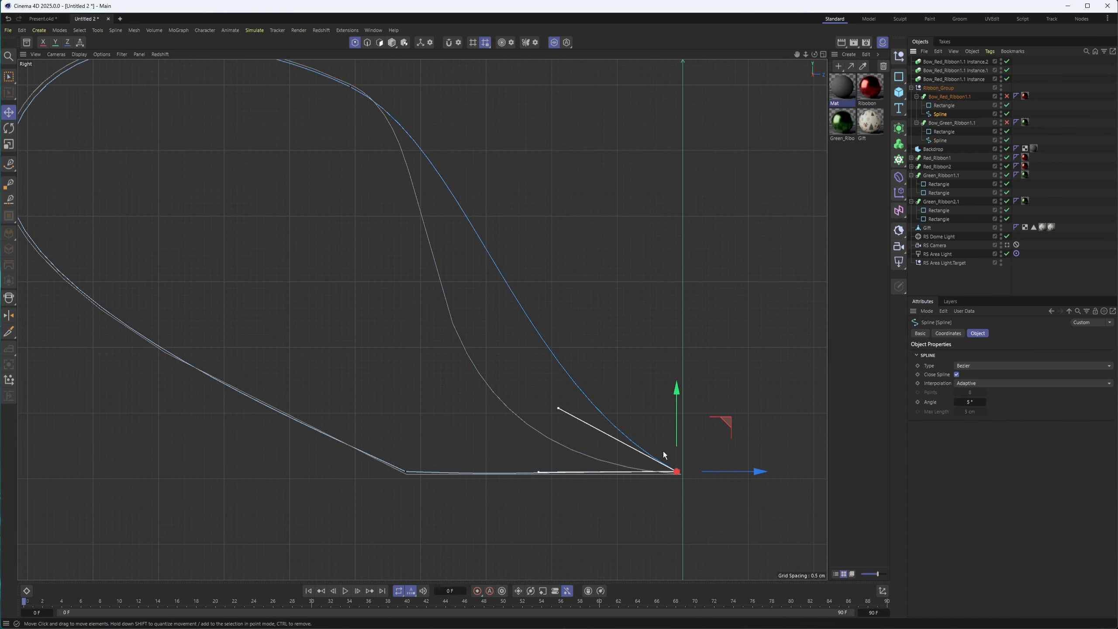
drag(558, 410, 448, 471)
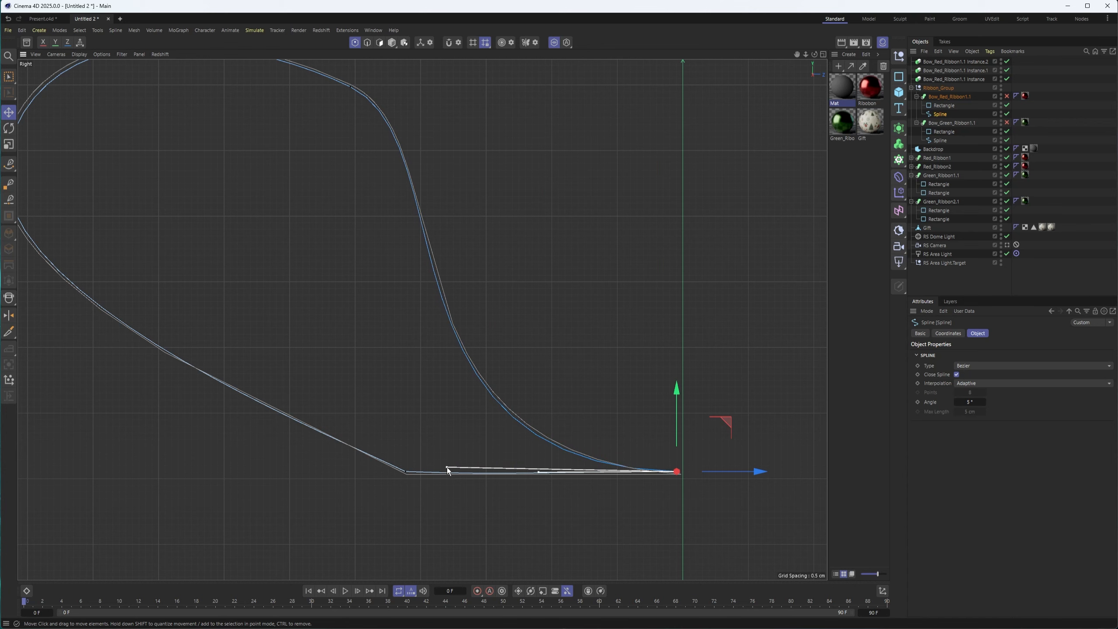
Step: Return to the perspective view in model mode, end the isolation and re-enable both bow sweeps
click(823, 54)
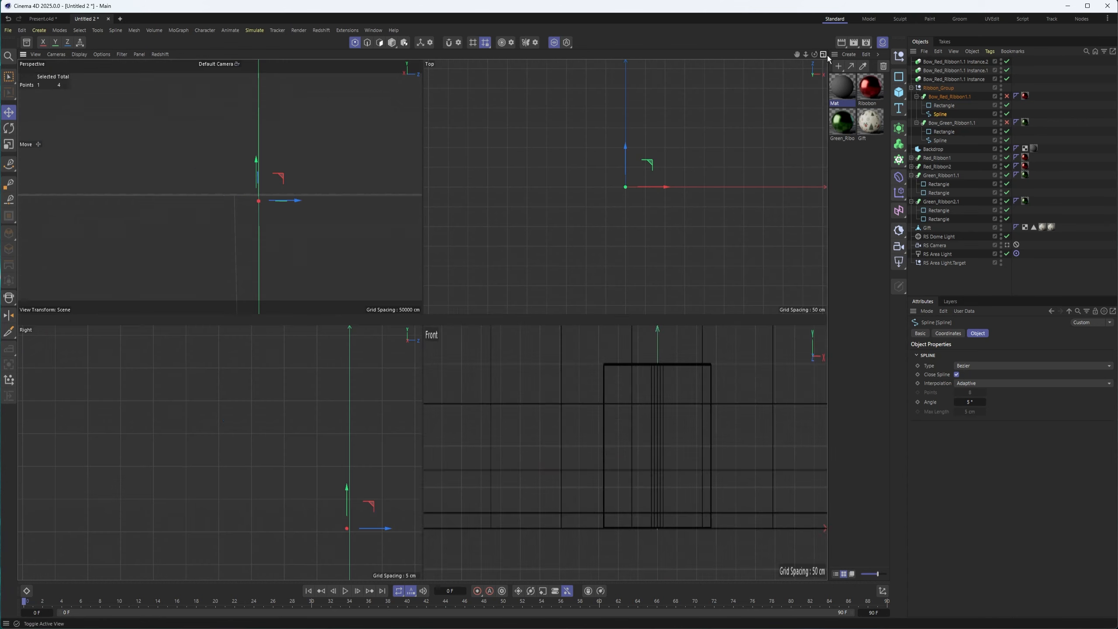
click(418, 55)
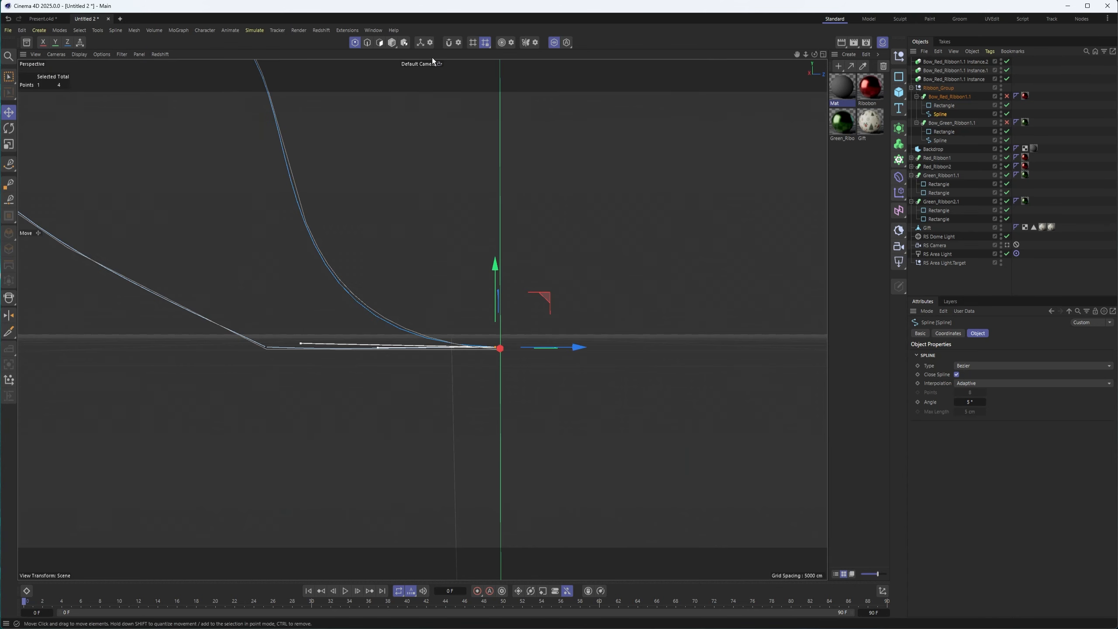
click(393, 42)
click(555, 42)
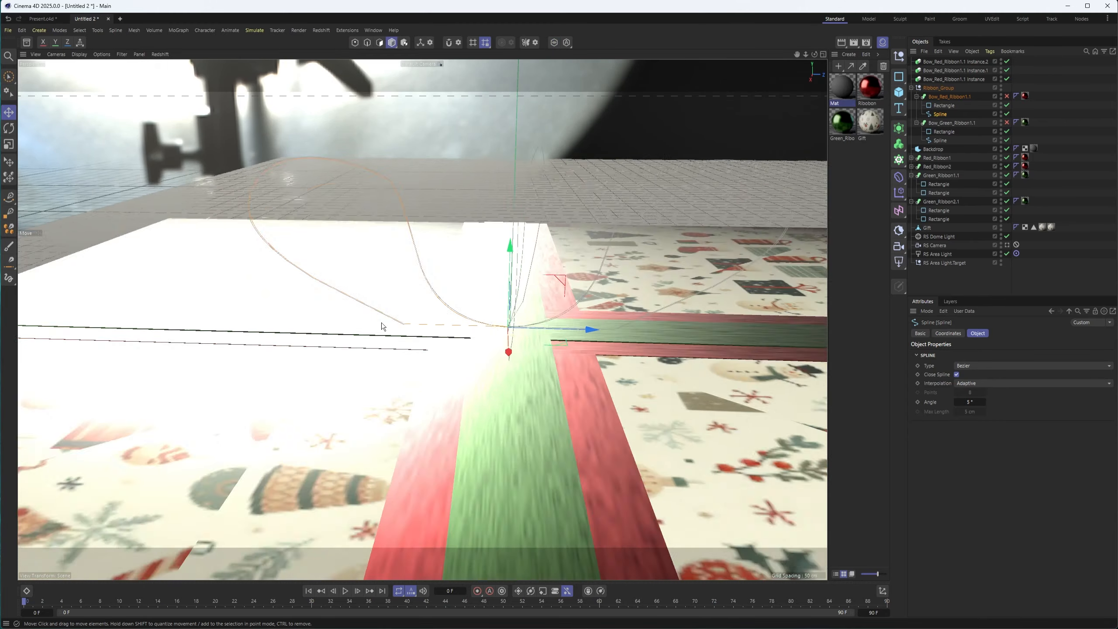
click(1007, 122)
alt+drag(739, 252, 473, 304)
scroll(494, 300, down, 4)
click(912, 88)
Step: Add four rotated copies of the bow instance about the vertical axis to fill the gaps between the loops
click(953, 79)
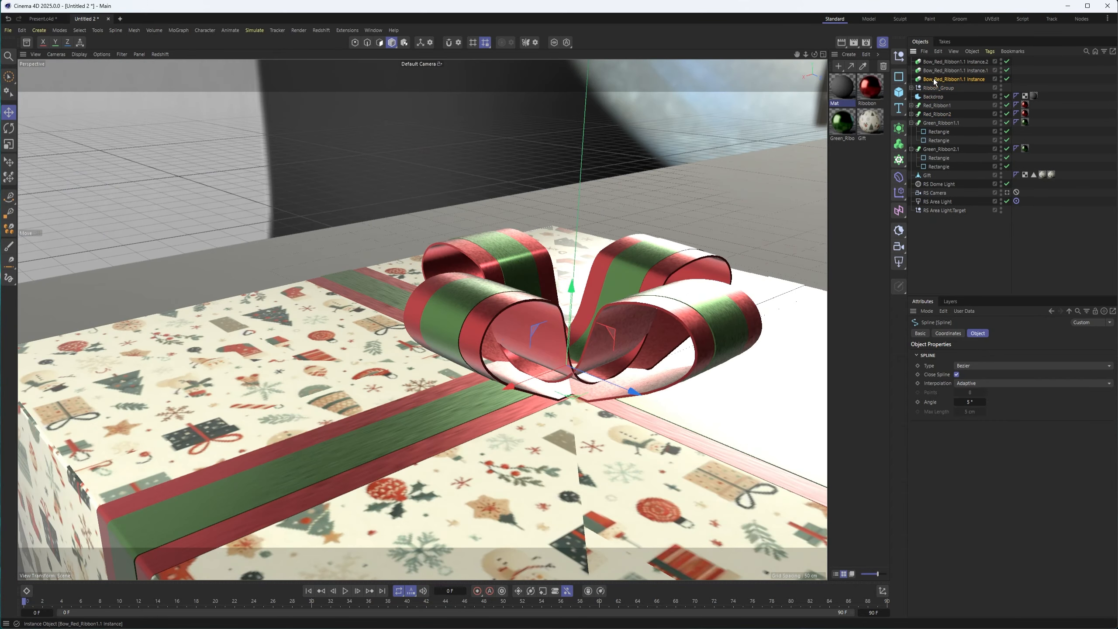
key(r)
drag(573, 388, 501, 388)
alt+drag(559, 352, 273, 377)
ctrl+drag(442, 399, 360, 370)
Step: Check the bow on the gift box through RS Camera and return to the default camera
click(1016, 227)
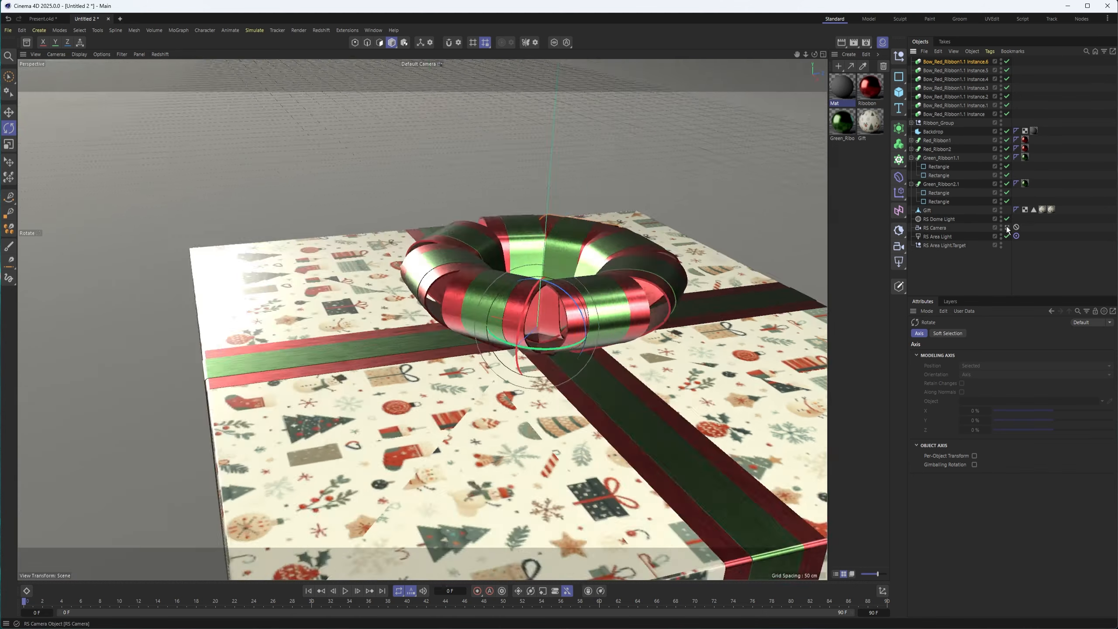
click(991, 262)
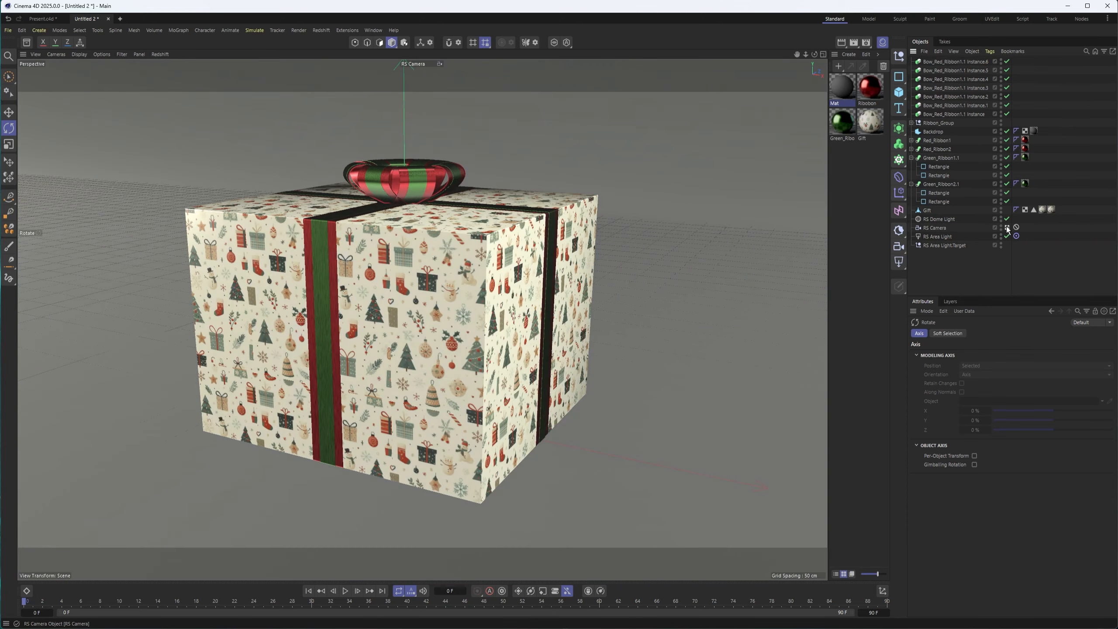
click(1007, 228)
alt+drag(398, 355, 441, 336)
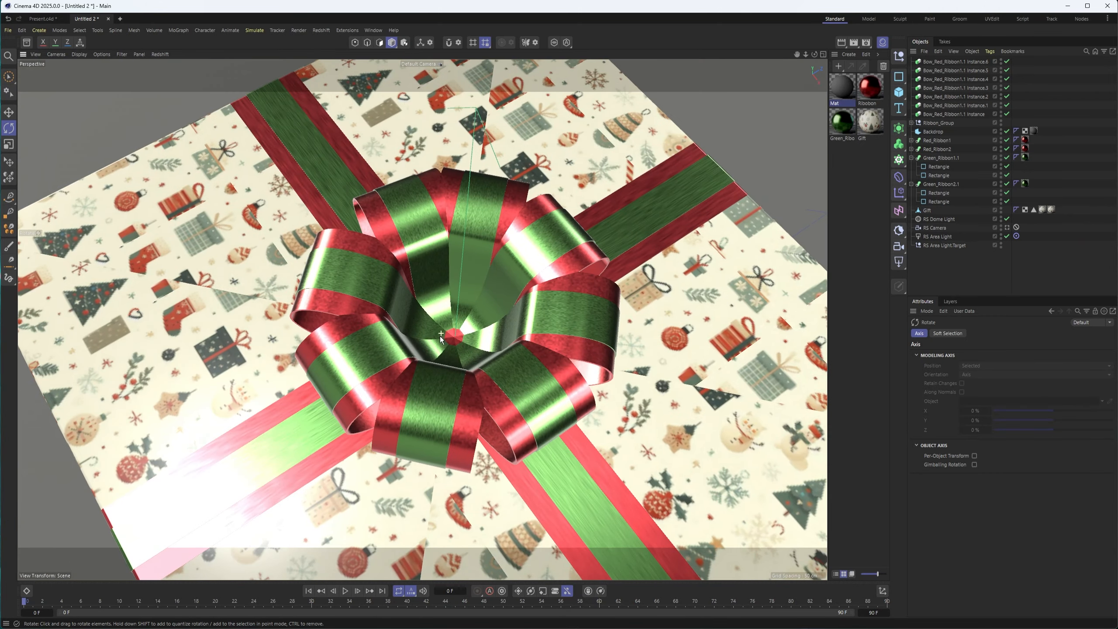
Step: Try the End Scale setting of the Bow_Red_Ribbon1.1 sweep and expand its Details section
click(912, 123)
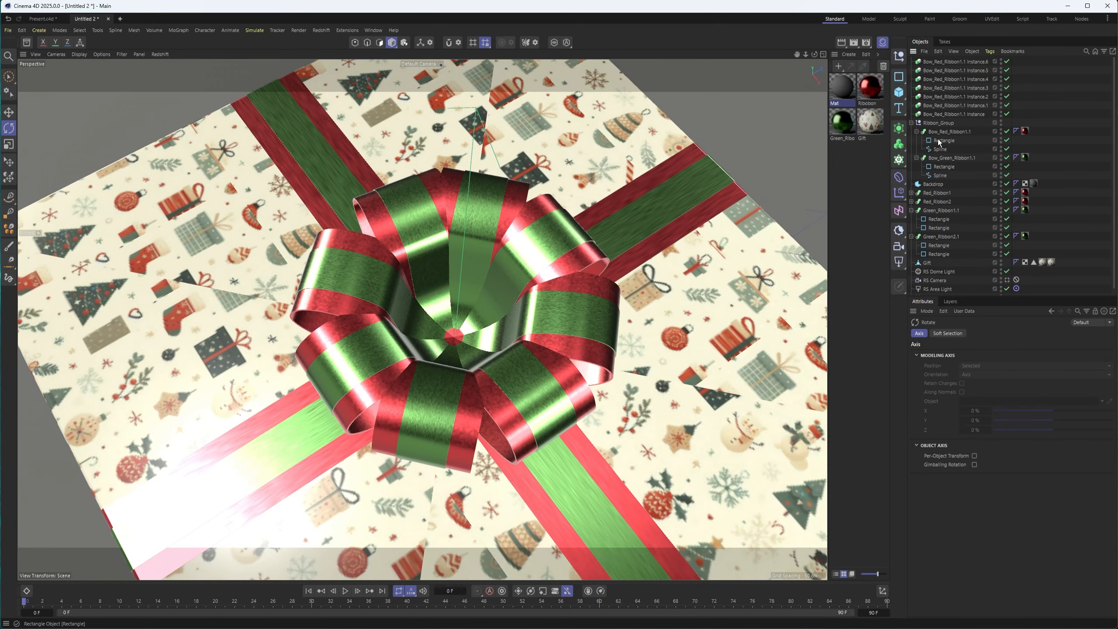
click(917, 132)
click(917, 141)
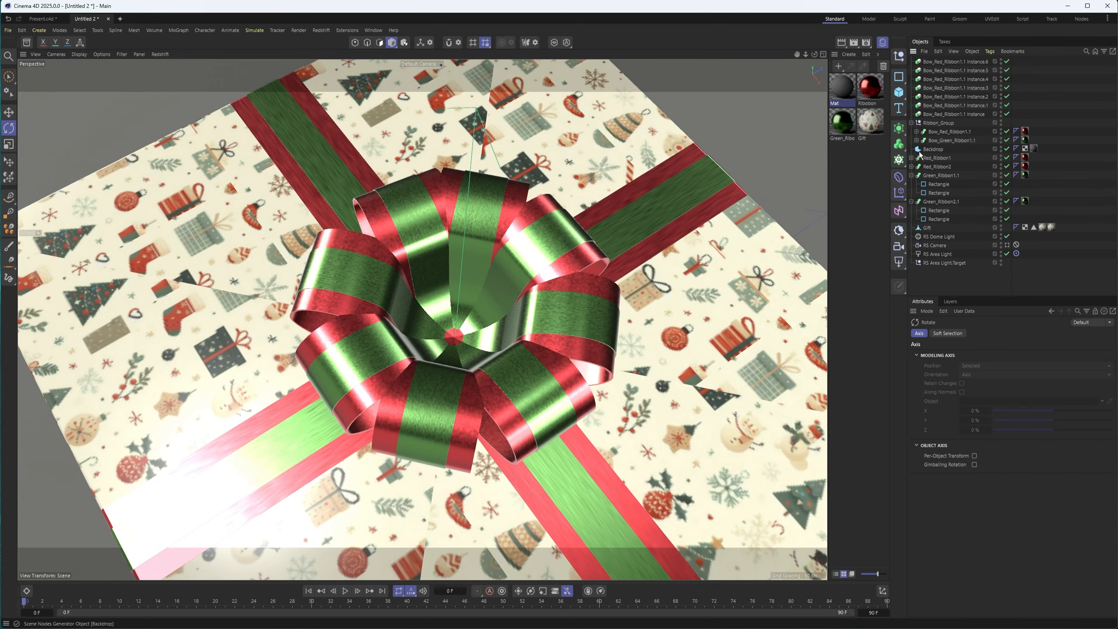
click(965, 134)
mouse_move(1113, 364)
mouse_down()
mouse_move(1007, 374)
mouse_move(1117, 374)
mouse_up()
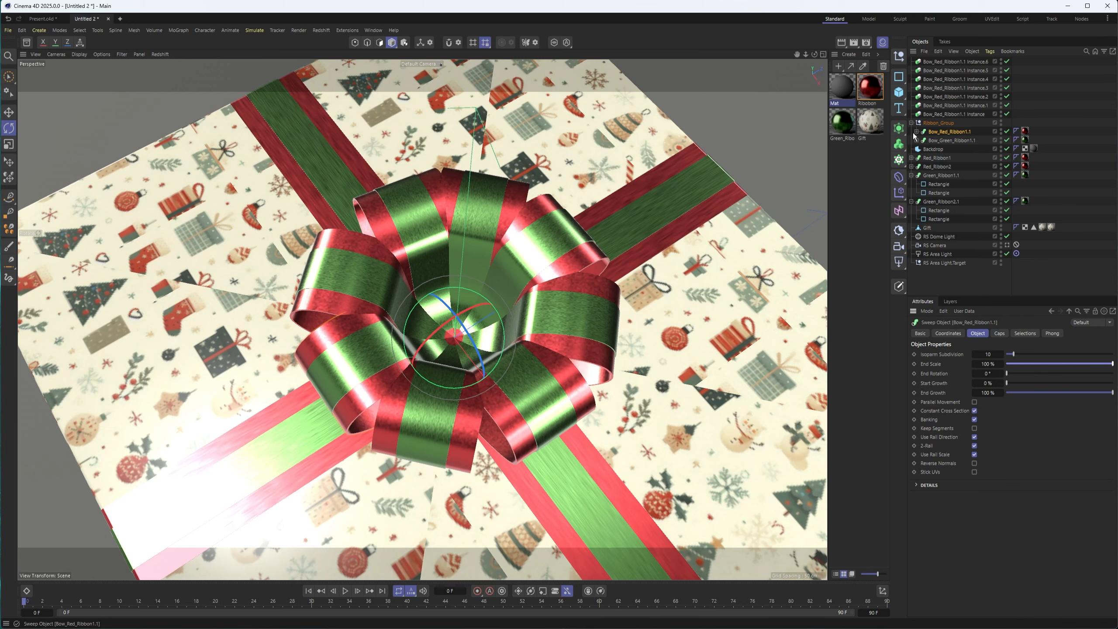
key(ctrl+z)
mouse_move(1111, 363)
mouse_down()
mouse_move(973, 369)
mouse_move(1117, 369)
mouse_up()
click(917, 485)
Step: Try to taper the red bow sweep by lowering the end of its Scale curve to about 0.5
click(954, 497)
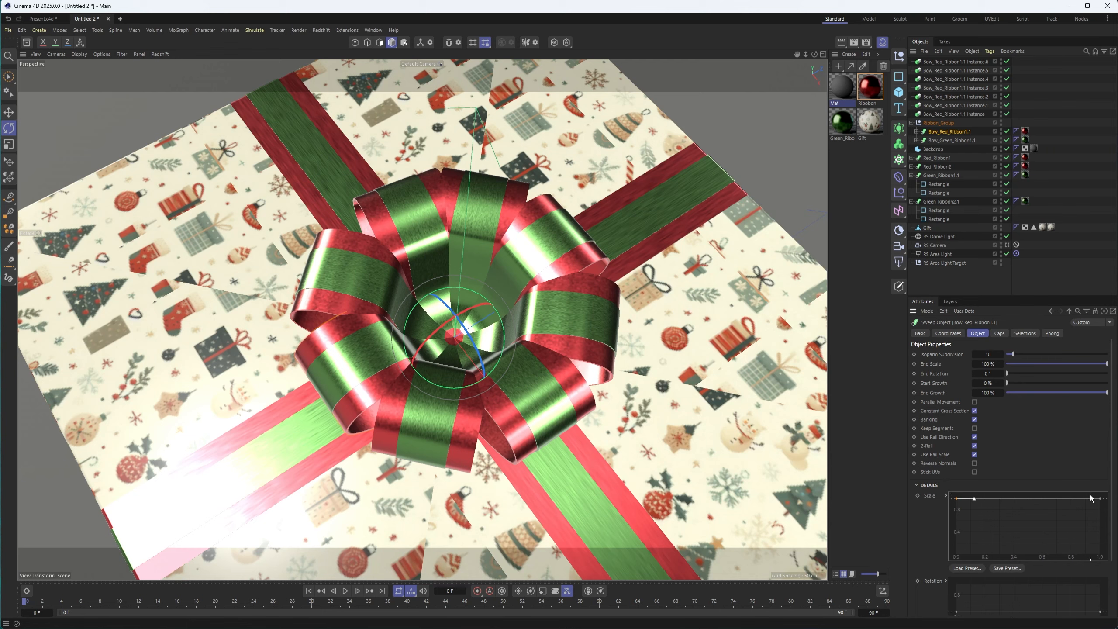
drag(1104, 503, 1102, 527)
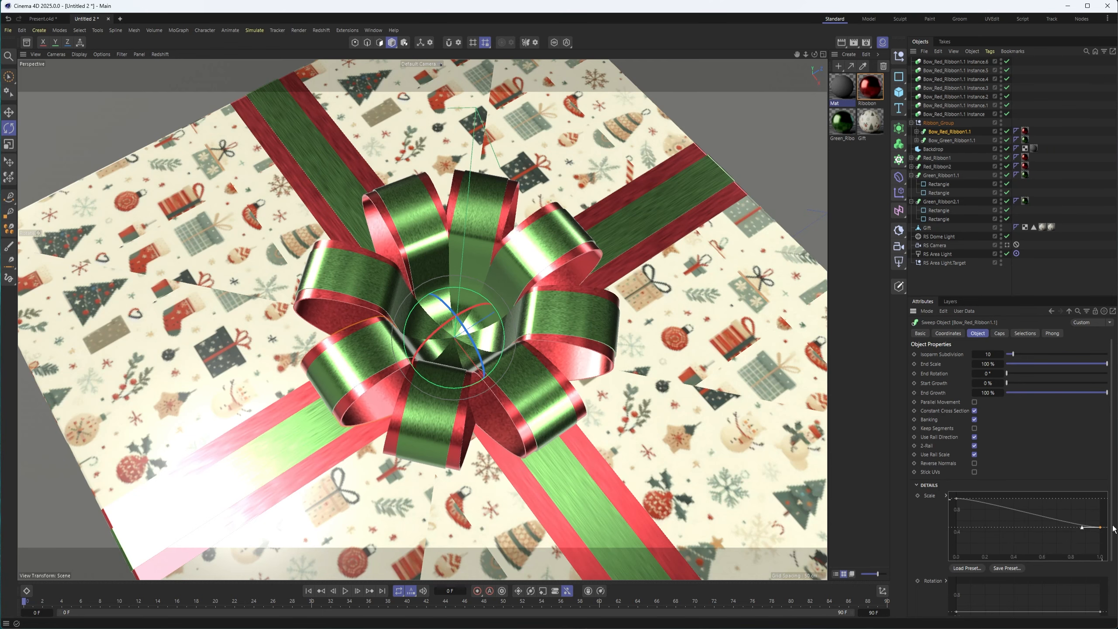
alt+drag(467, 353, 397, 310)
drag(1082, 528, 1041, 507)
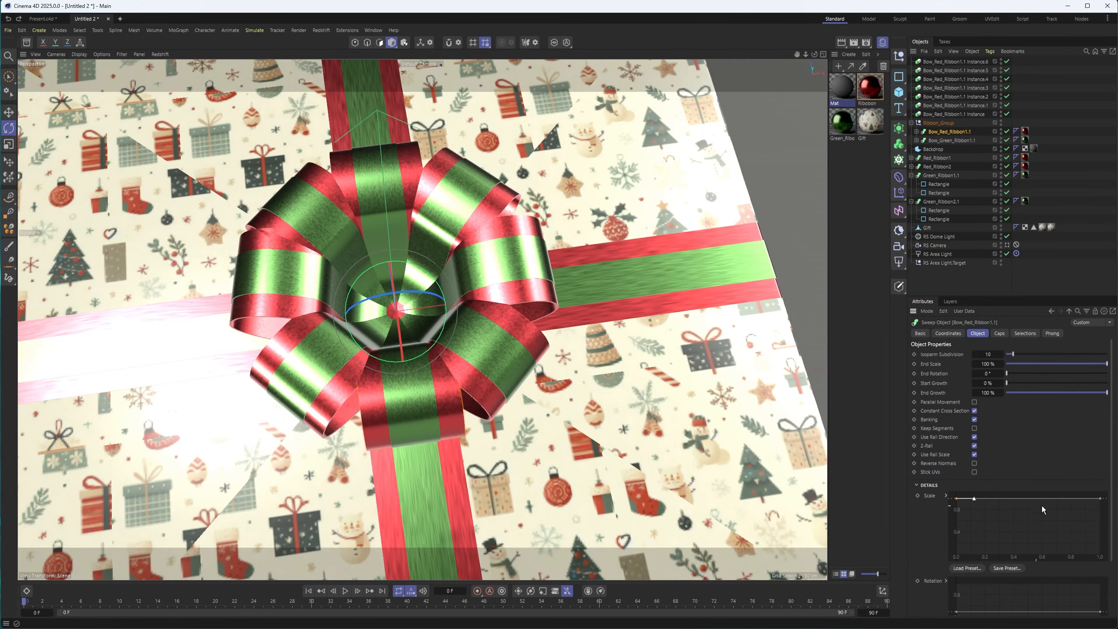
Step: Add a midpoint to Bow_Red_Ribbon1.1's Scale curve at about 0.5 and lower the curve's start to about 0
alt+drag(605, 328, 412, 230)
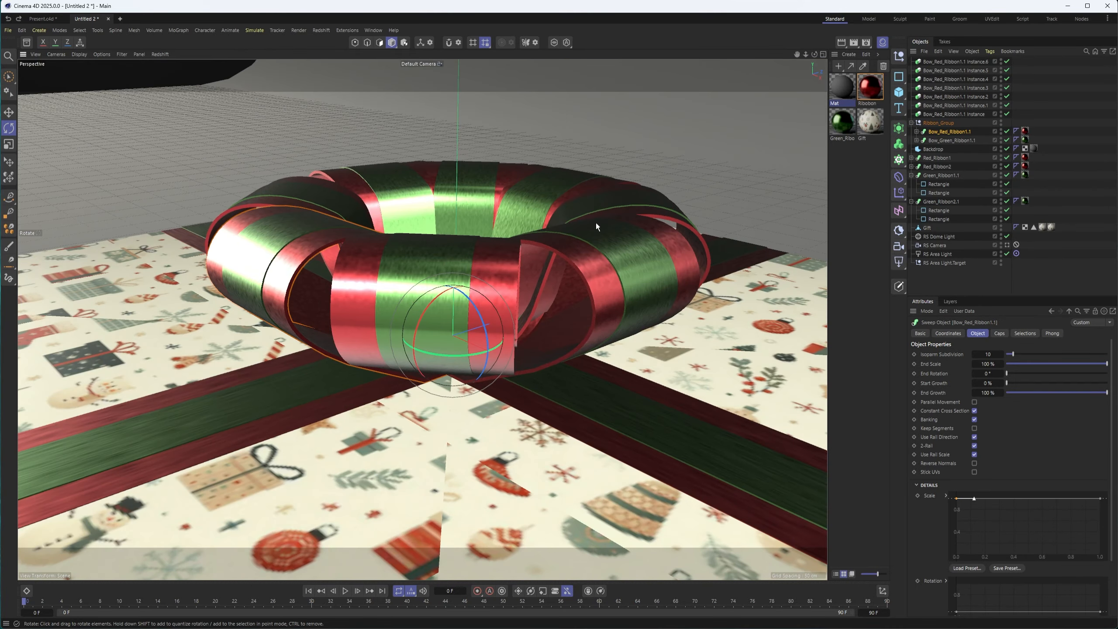
click(1028, 499)
drag(957, 498, 952, 558)
alt+drag(429, 211, 550, 247)
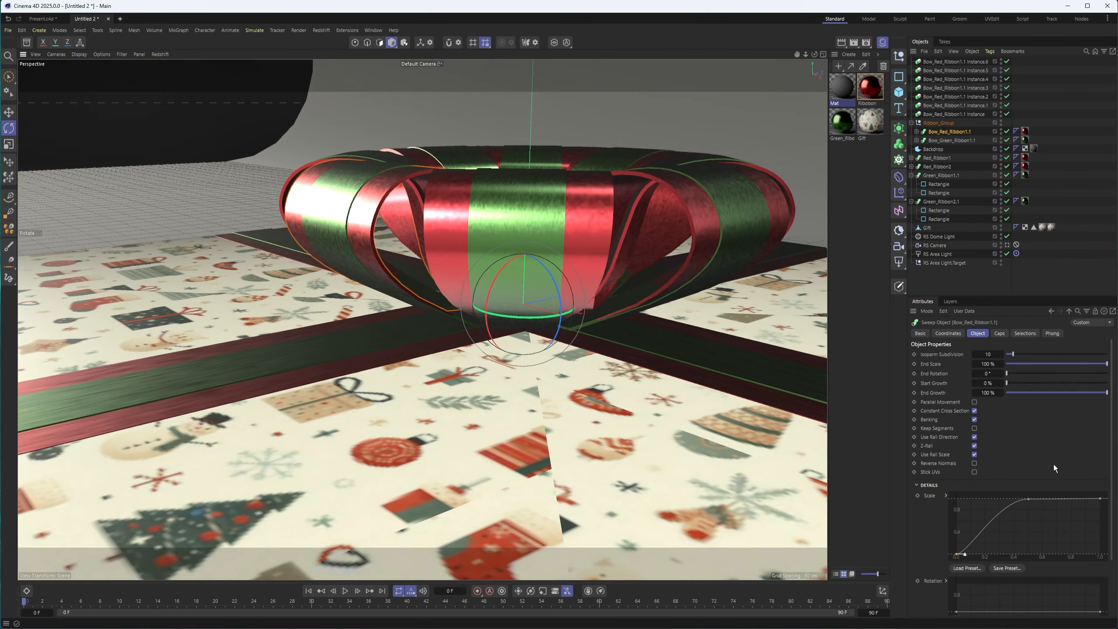
Step: Shape Bow_Green_Ribbon1.1's Scale curve with a full-scale midpoint, its start lowered to about 0 and its end to about 0.6
click(938, 141)
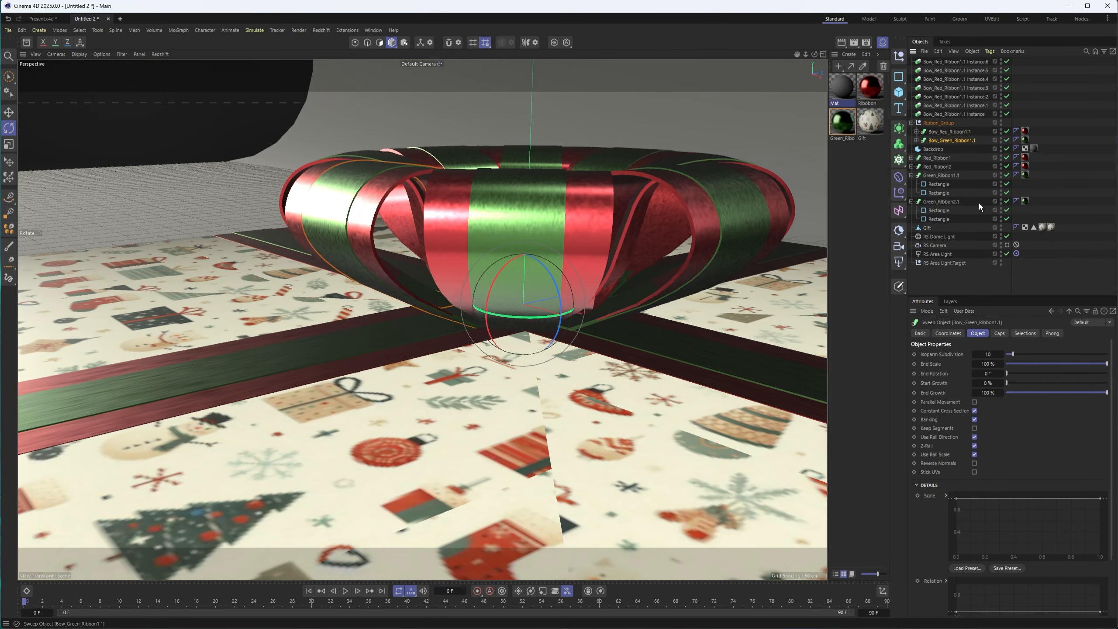
drag(958, 499, 944, 554)
alt+drag(578, 260, 546, 207)
drag(1102, 503, 1102, 521)
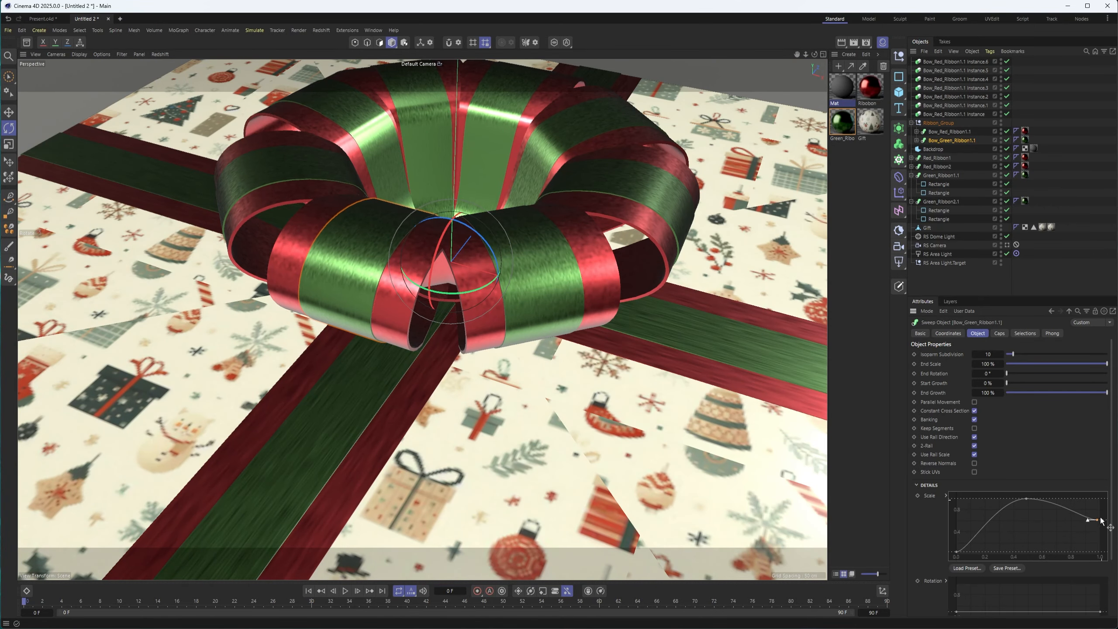
Step: Undo the last change to Bow_Green_Ribbon1.1's Scale curve
key(ctrl+z)
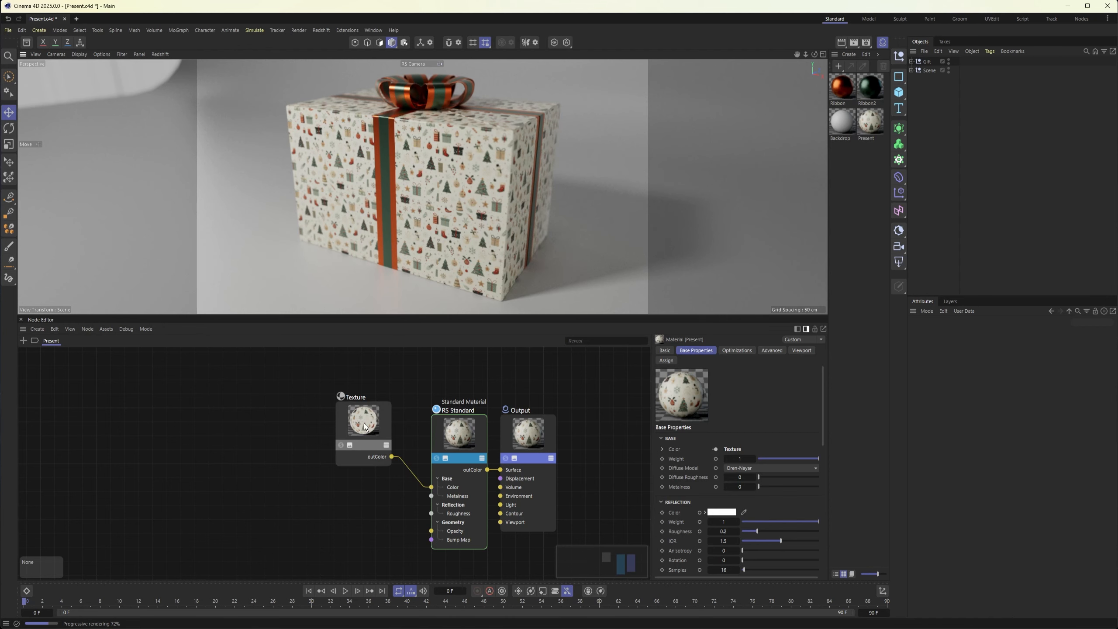
Step: Spread out the Texture and RS Standard nodes of the Present material and raise RS Standard's Metalness to about 0.77
drag(370, 427, 348, 435)
drag(457, 437, 446, 432)
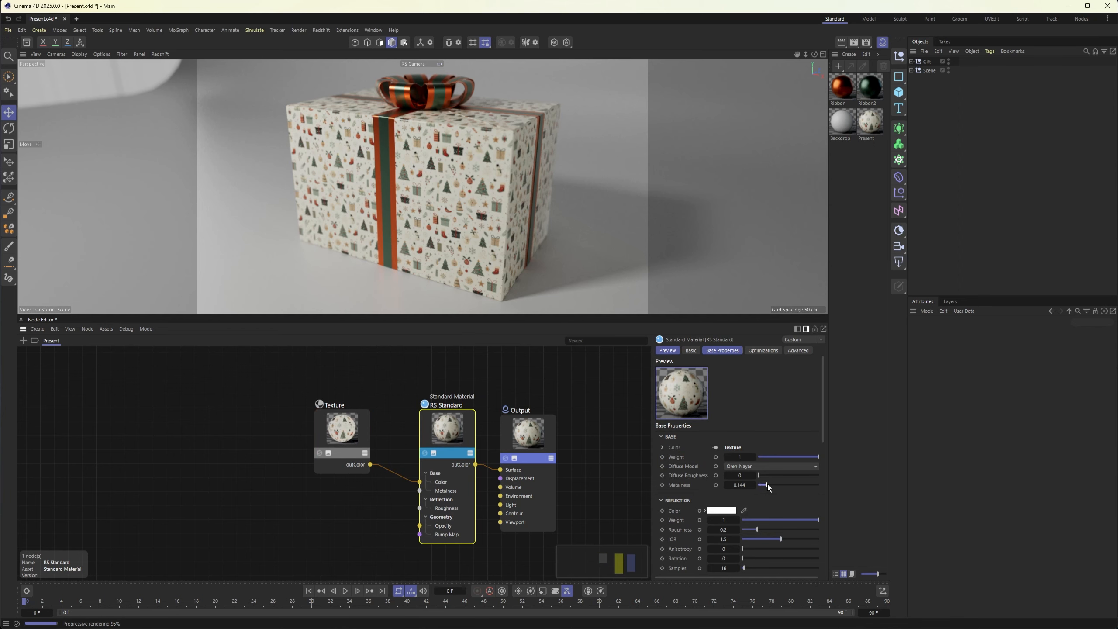
drag(766, 485, 797, 485)
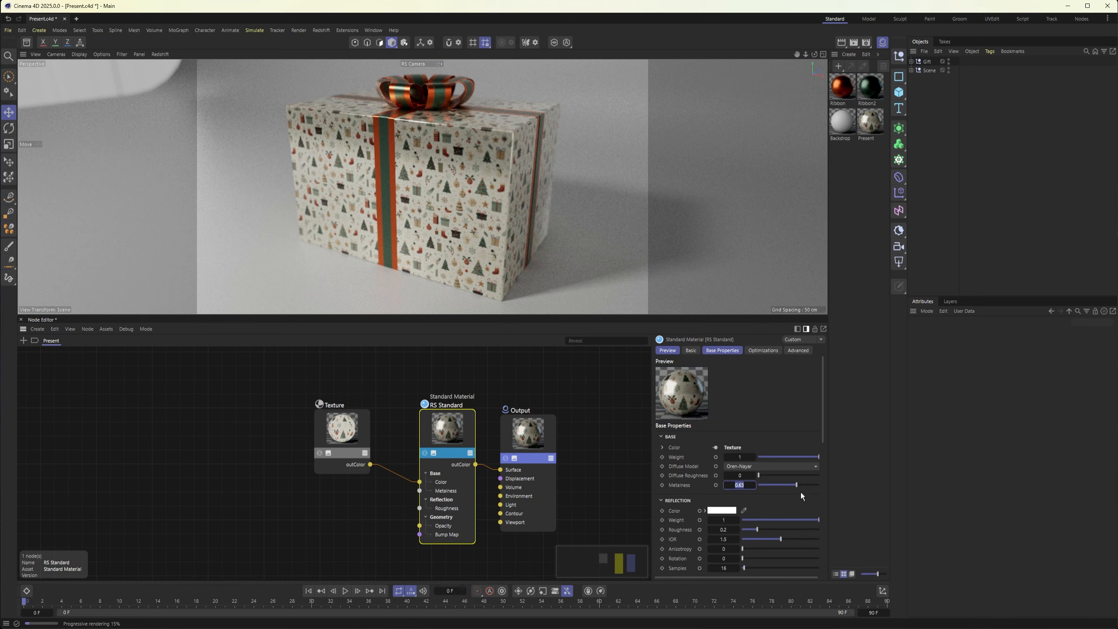
drag(798, 485, 806, 484)
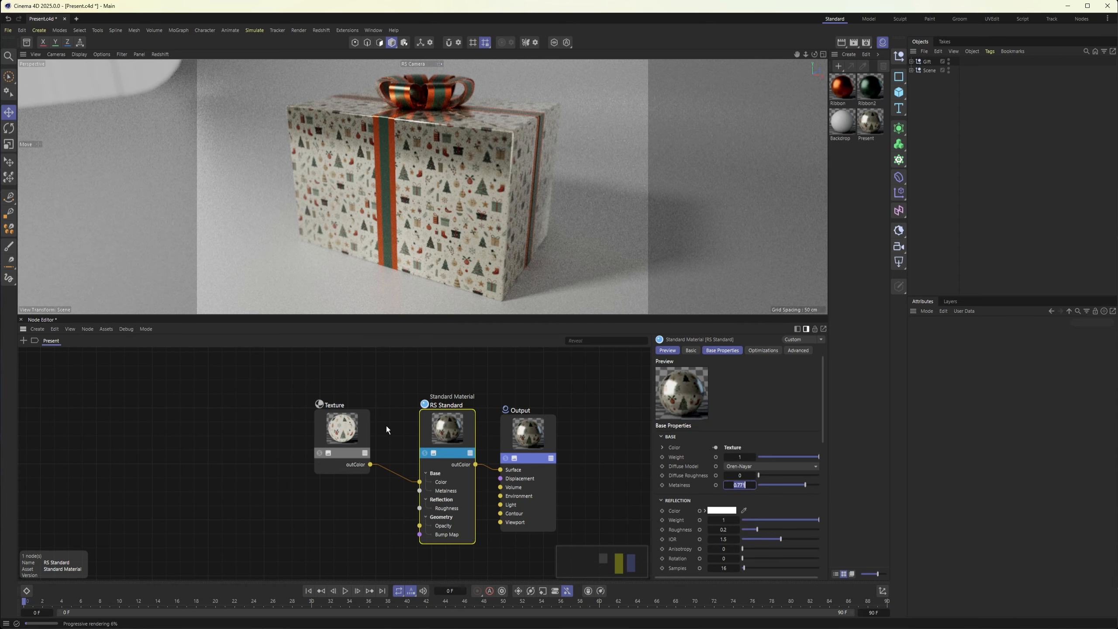
Step: Try driving RS Standard's Metalness with the Texture node's color output, inspect the box up close and remove that connection
drag(371, 464, 425, 492)
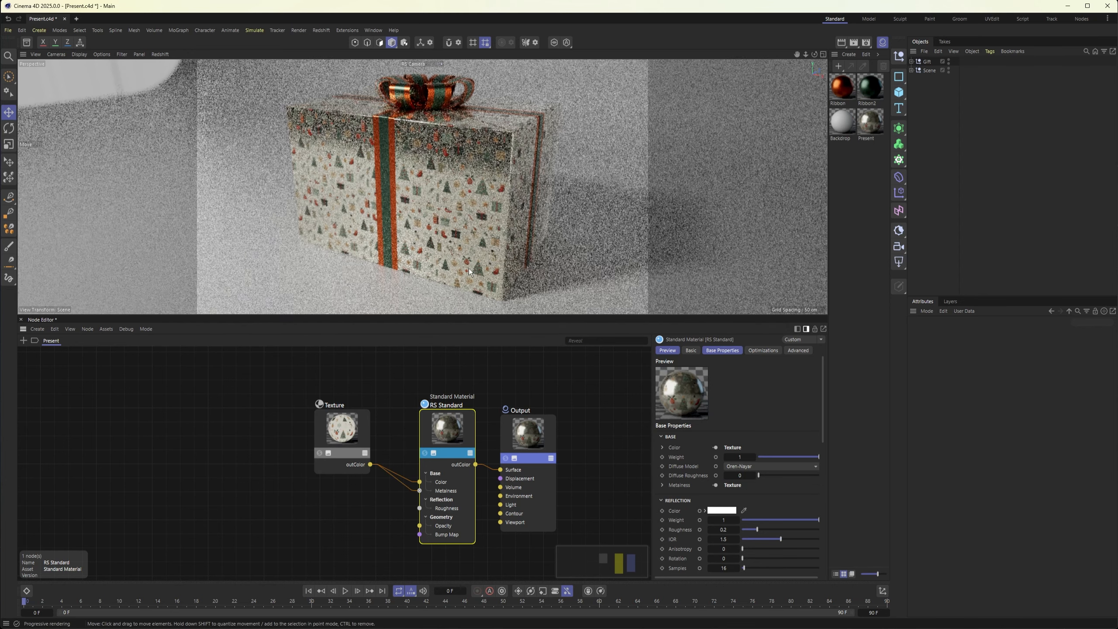
click(440, 65)
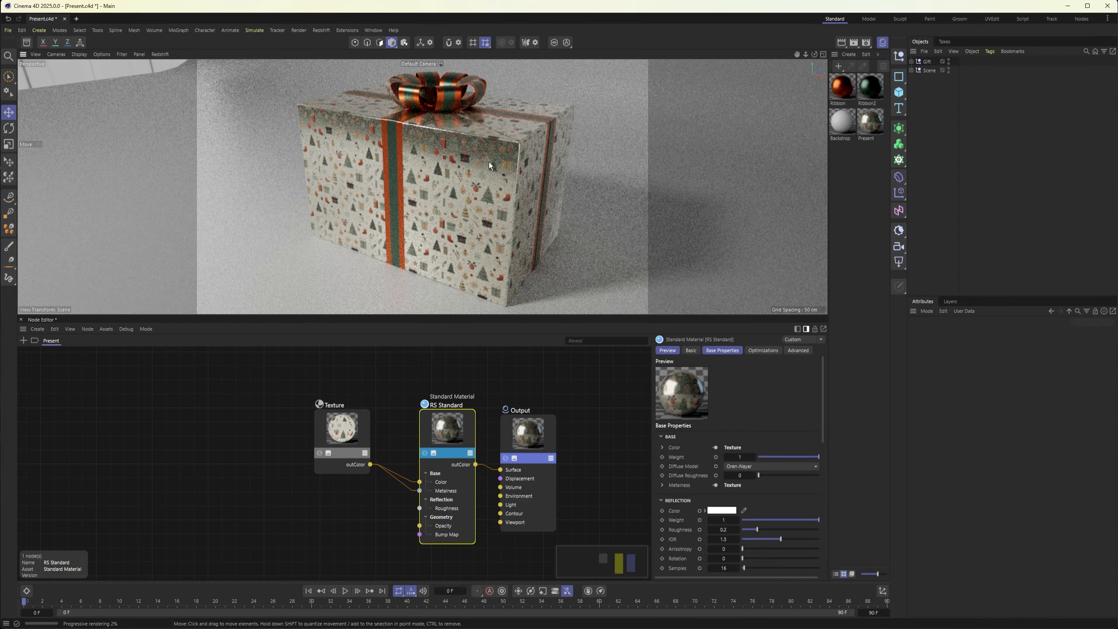
alt+drag(452, 197, 489, 180)
scroll(457, 182, up, 8)
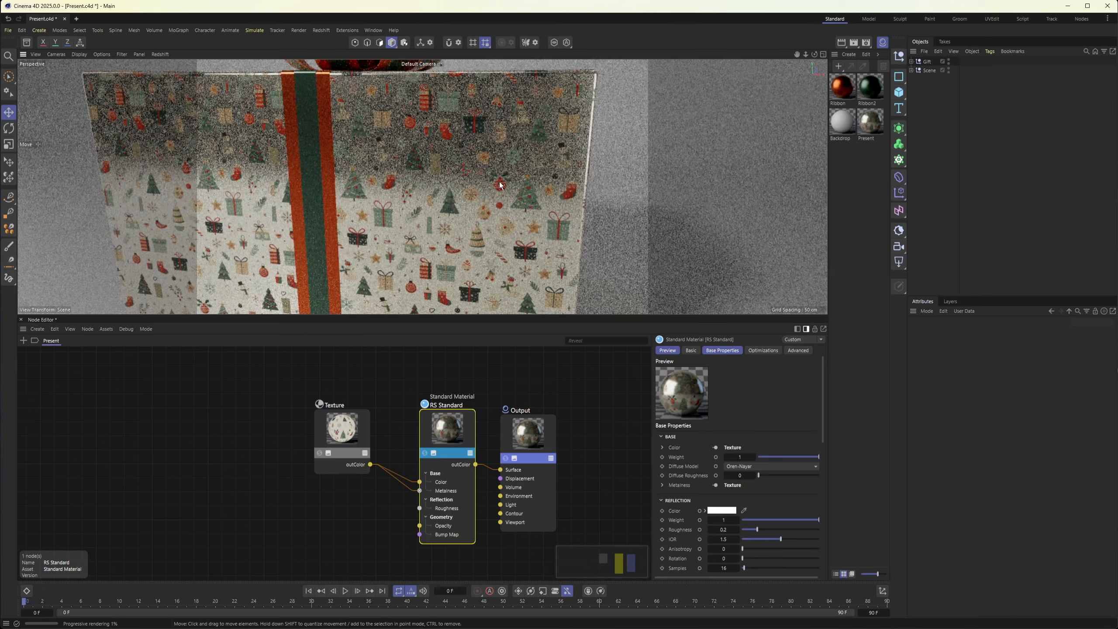
alt+drag(507, 165, 496, 73)
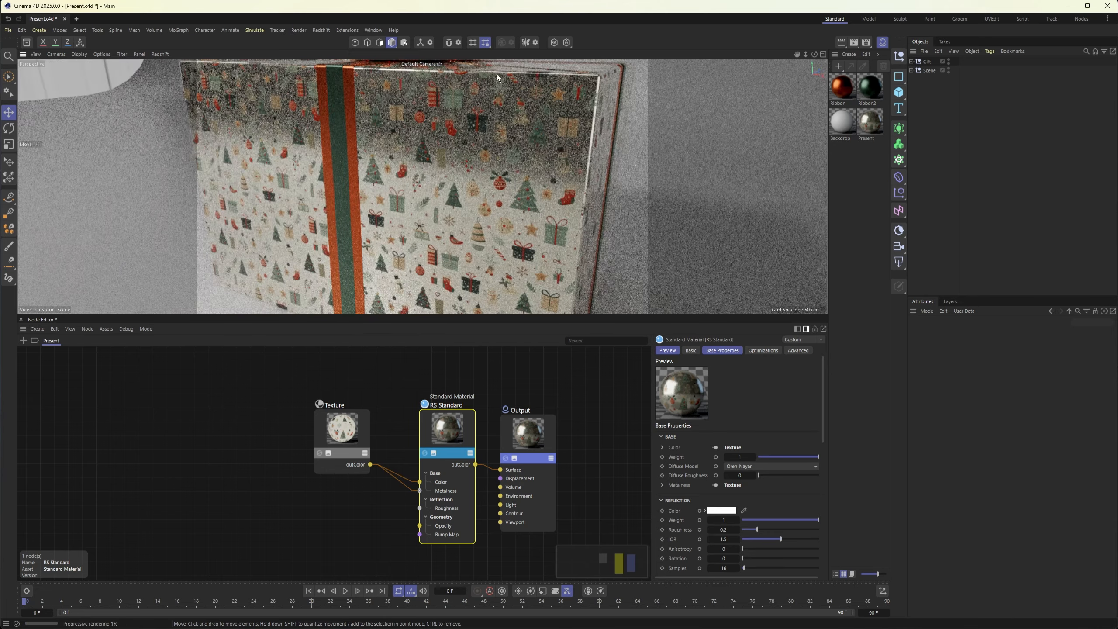
click(398, 480)
key(Delete)
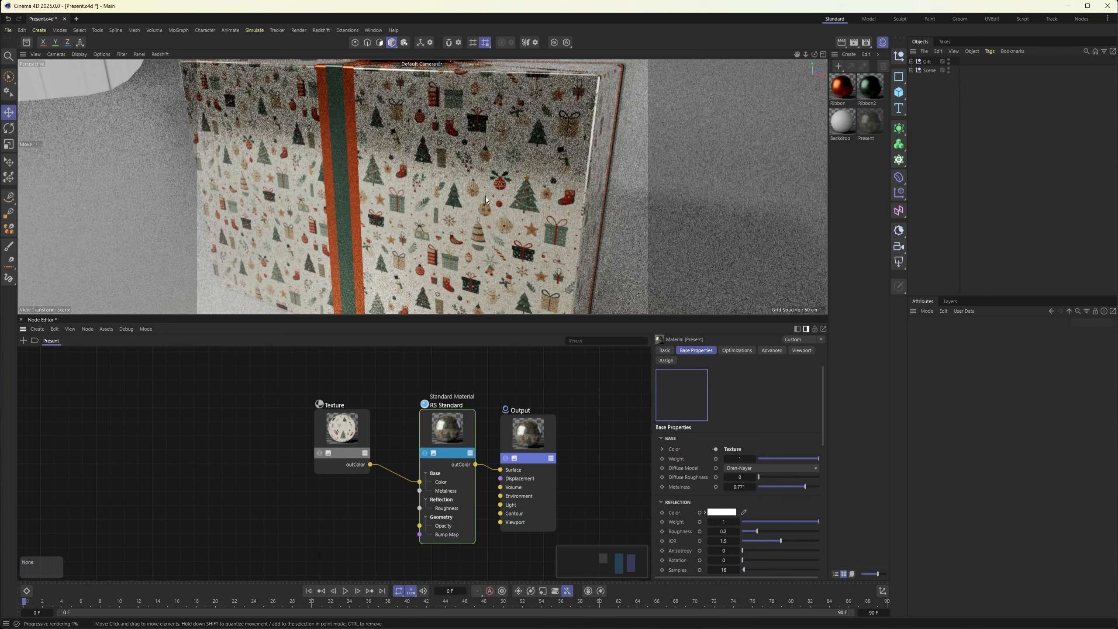
Step: Make room beside the Texture node and add a Maxon Noise node below it
drag(339, 424, 274, 419)
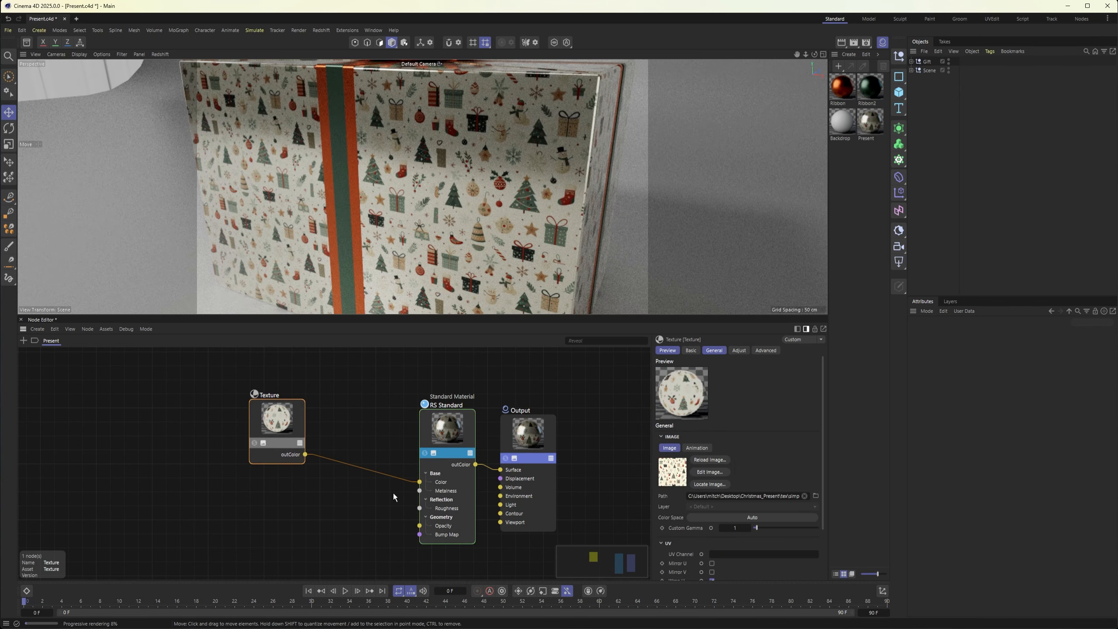
alt+drag(446, 175, 507, 179)
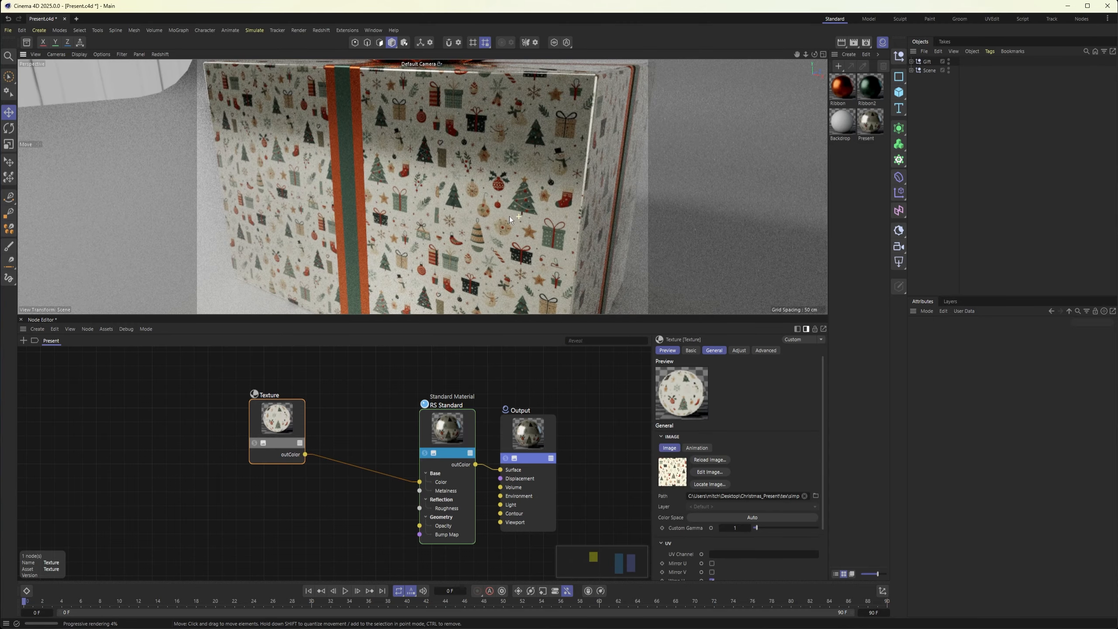
scroll(491, 216, down, 3)
click(24, 342)
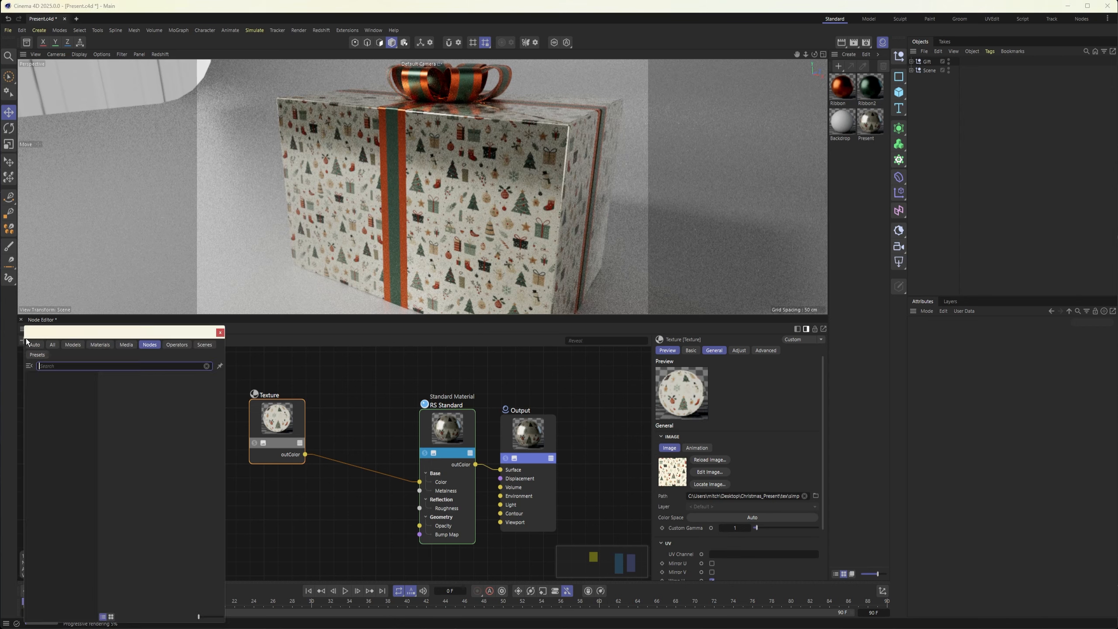
text(noise)
double_click(63, 403)
drag(324, 462, 226, 523)
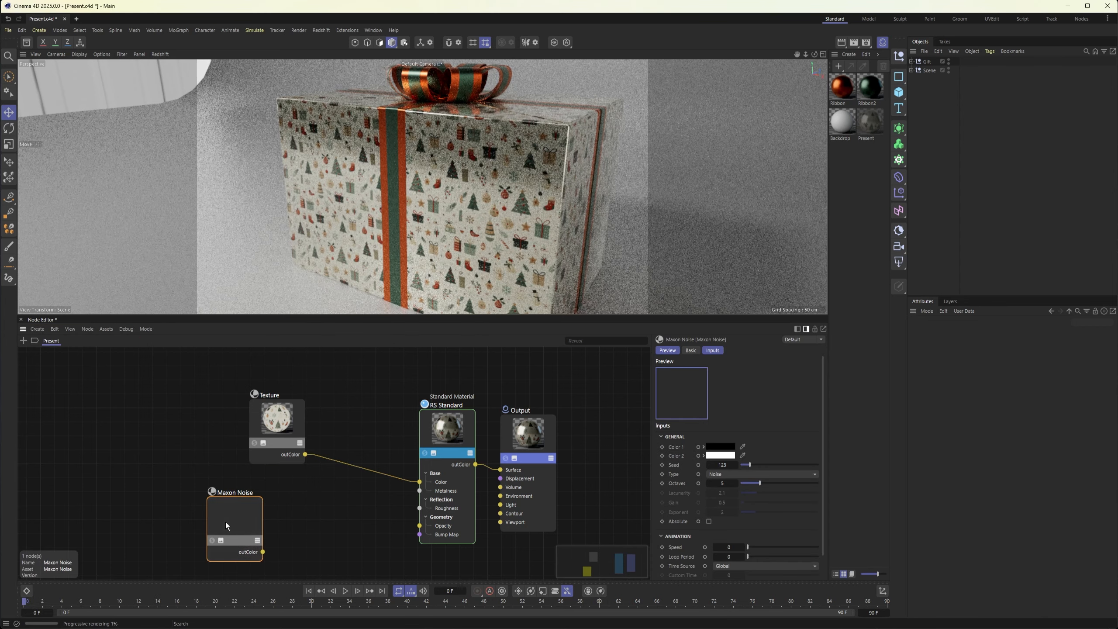
Step: Add a Bump Map node, feed it the Maxon Noise color output and connect it to RS Standard's Bump Map input
click(22, 339)
text(bump)
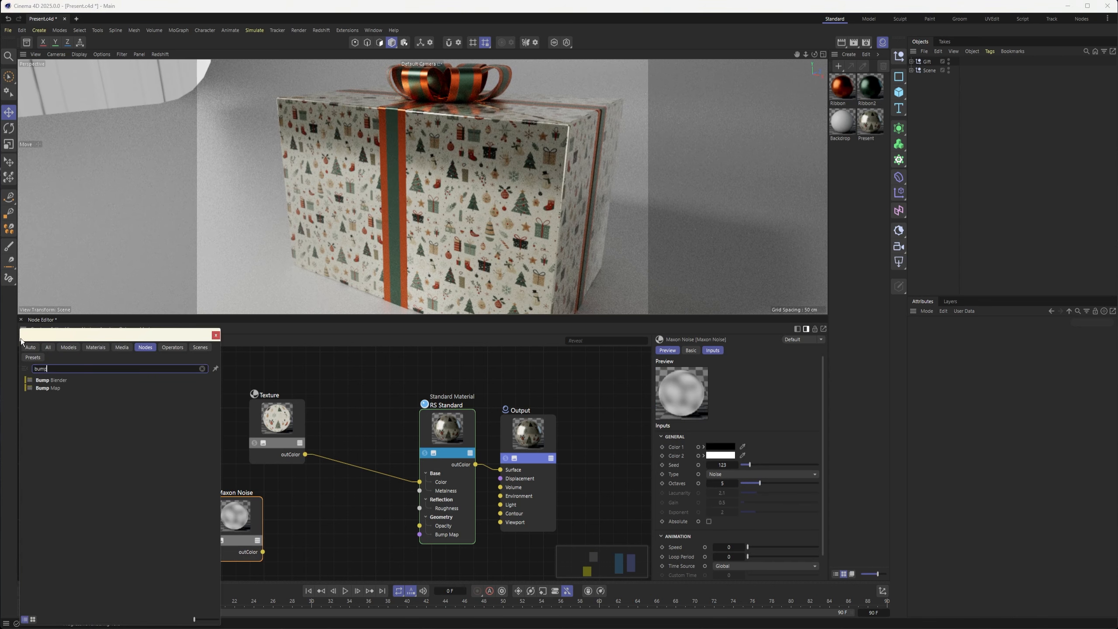
double_click(53, 388)
drag(326, 467, 330, 521)
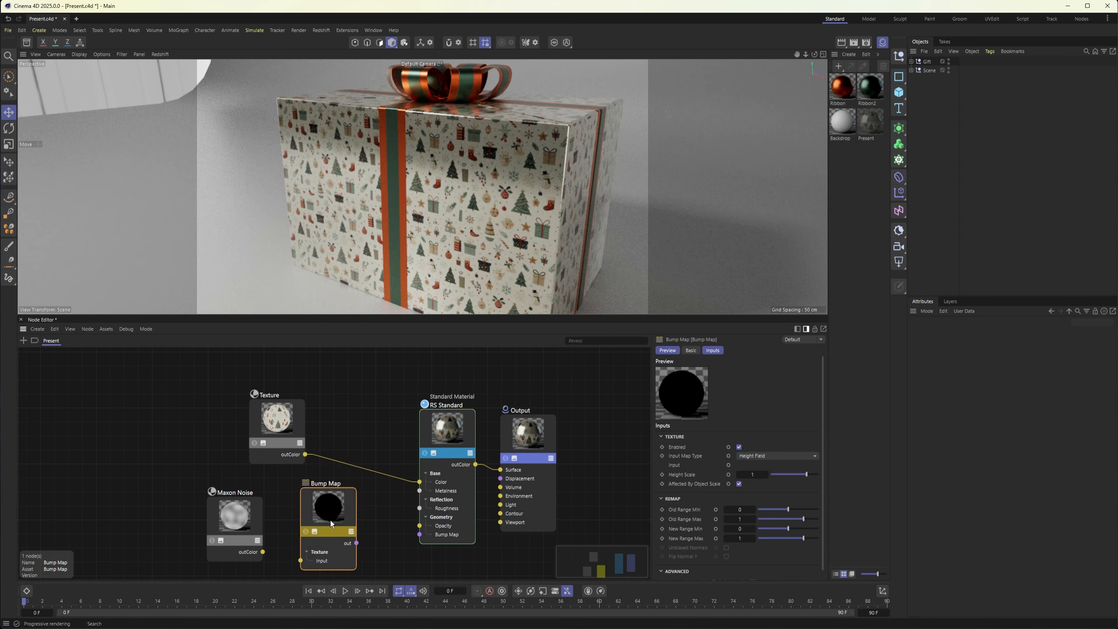
drag(357, 528, 420, 535)
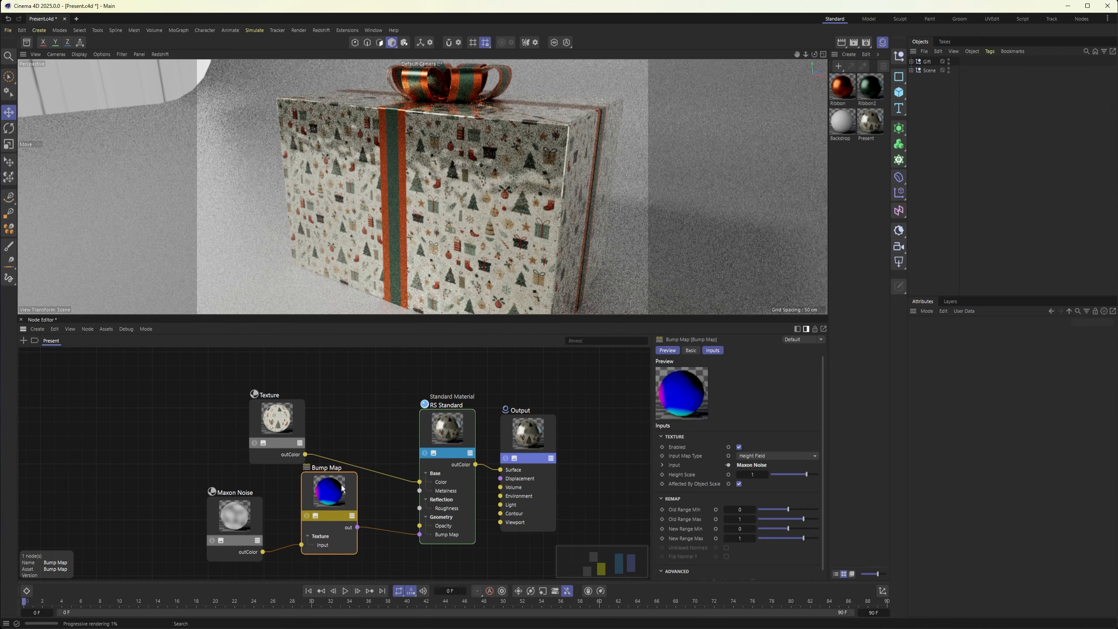
drag(333, 489, 364, 494)
Step: Solo the Maxon Noise node on the box, set its Overall Scale to 500 and turn the solo off
click(212, 541)
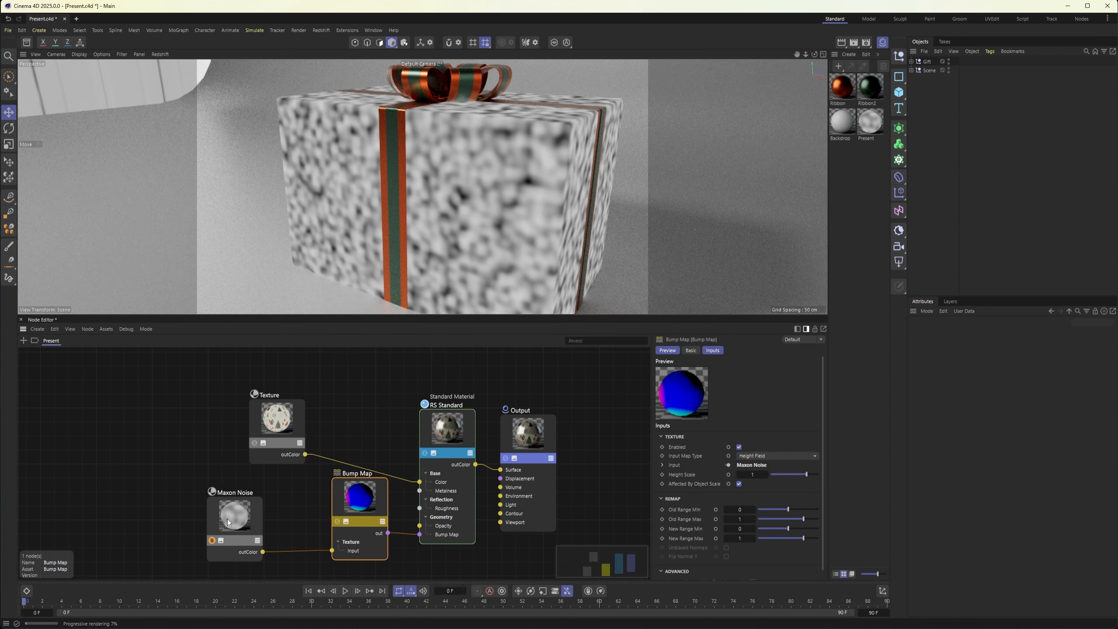
drag(227, 520, 241, 506)
scroll(821, 405, down, 2)
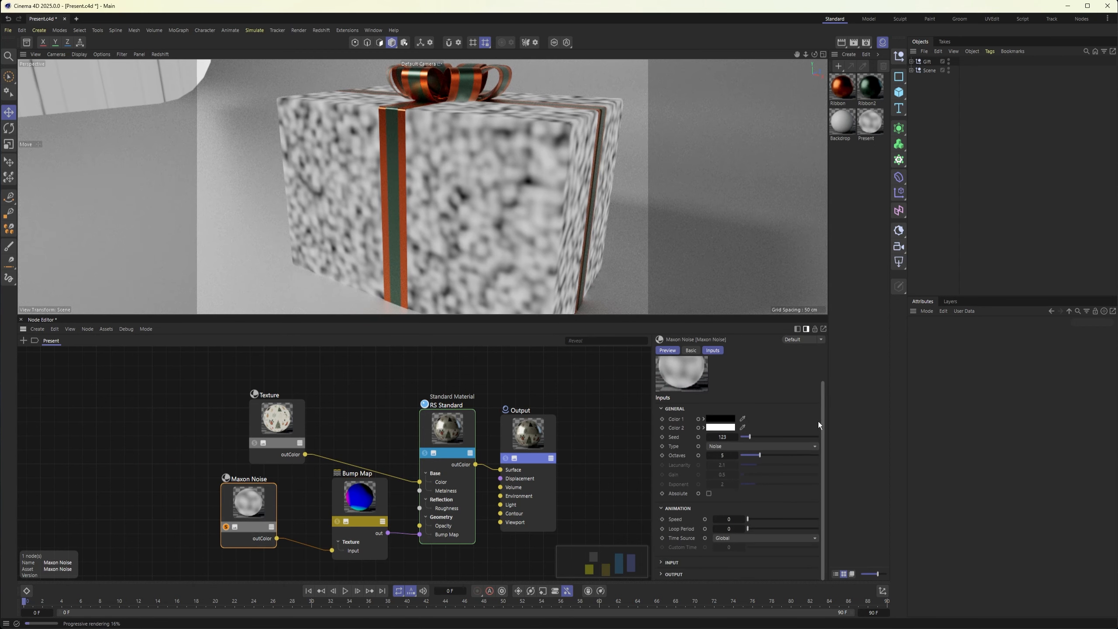
drag(822, 461, 821, 516)
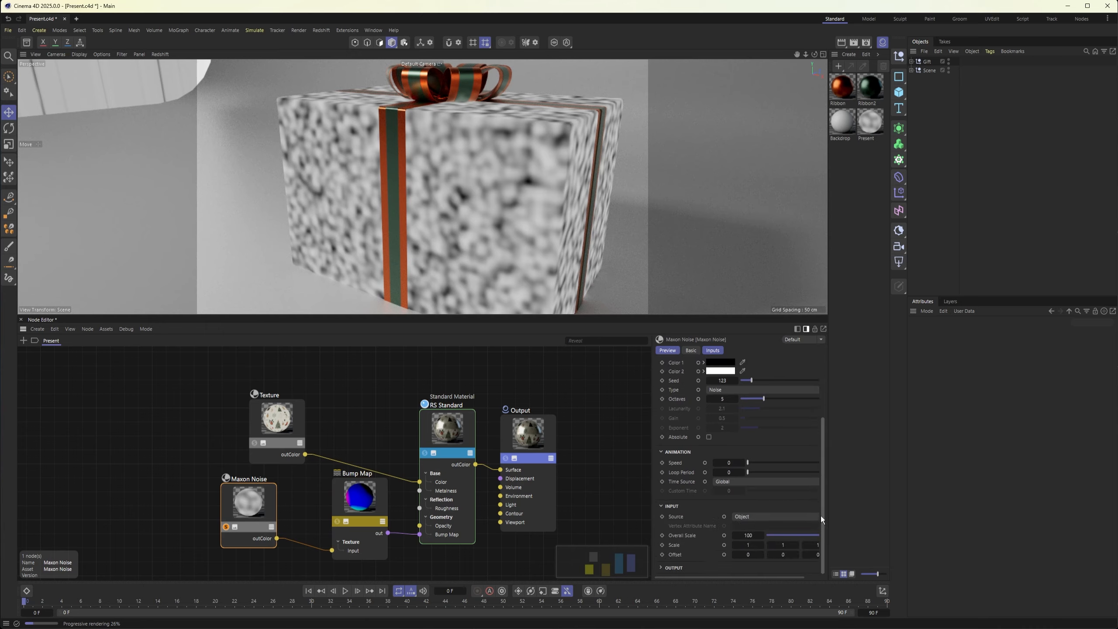
drag(762, 536, 782, 536)
double_click(747, 536)
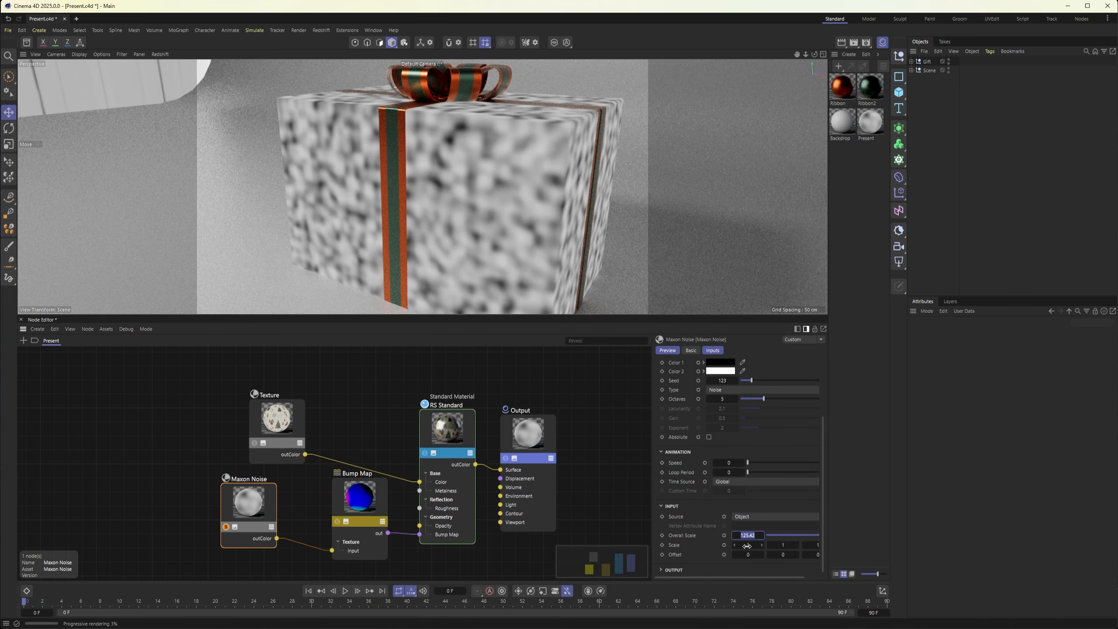
key(Return)
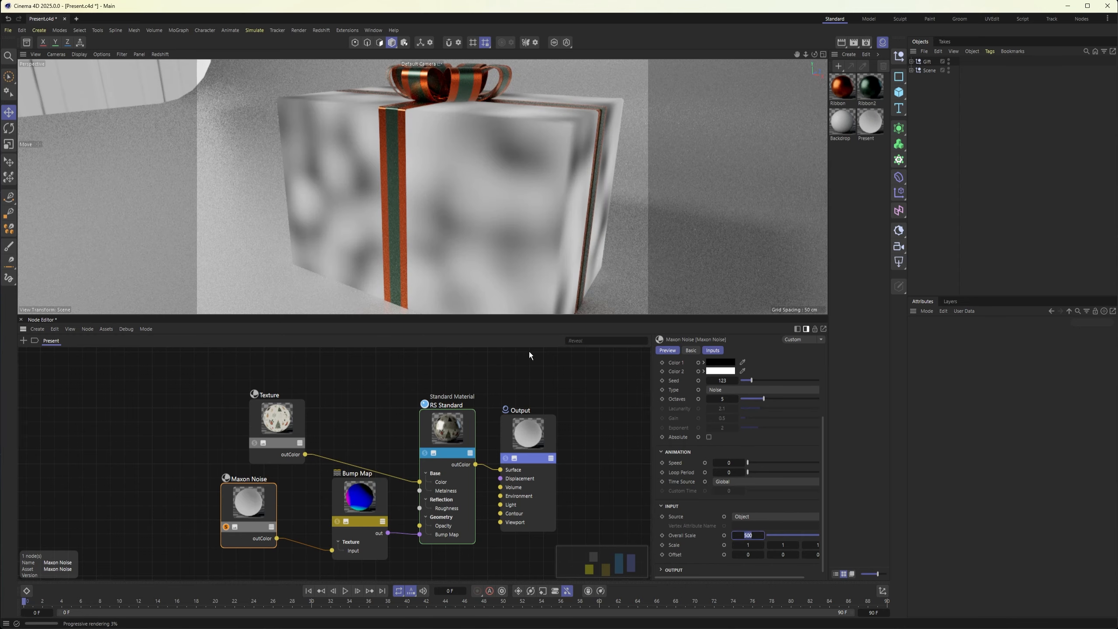
click(225, 527)
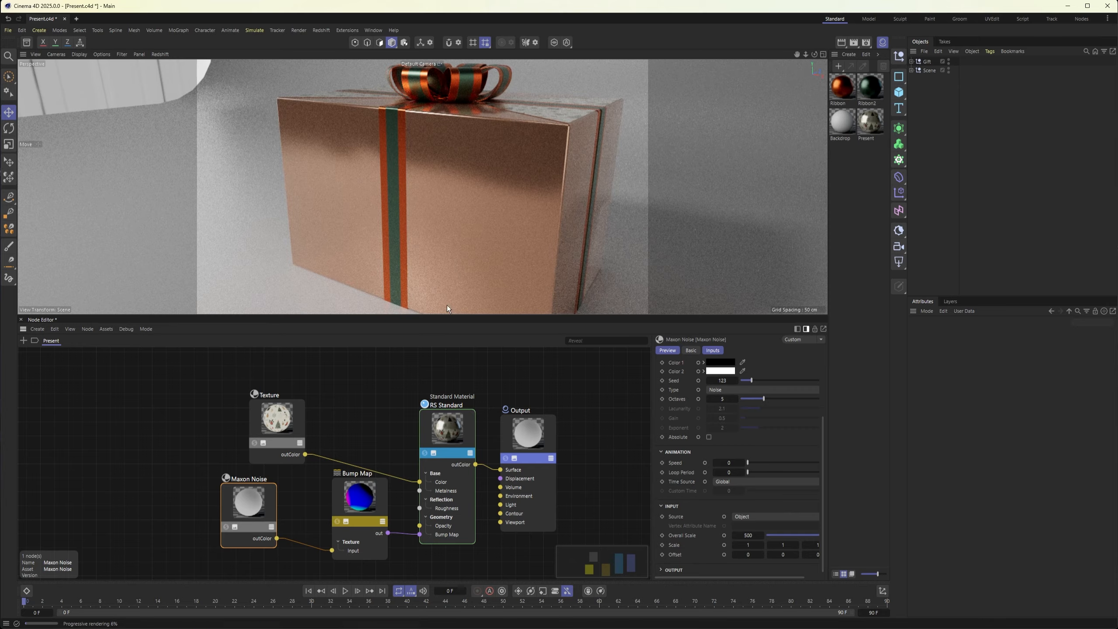
Step: Refresh the Redshift viewport render and examine the reflections on the gift box from several angles
alt+drag(457, 222, 473, 247)
click(154, 54)
click(165, 81)
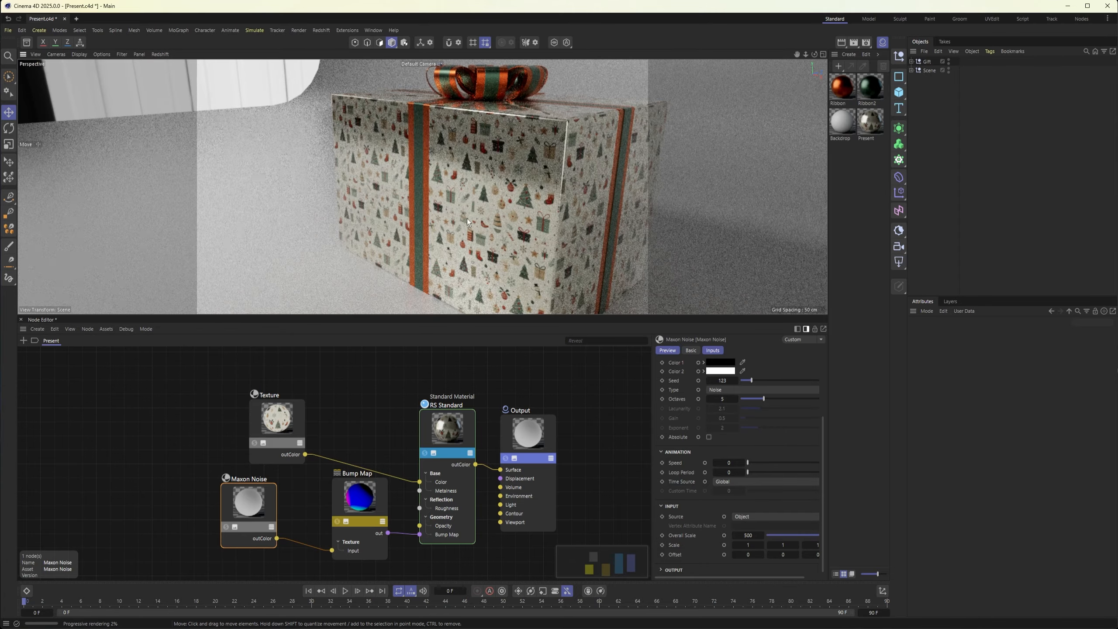
alt+drag(464, 220, 506, 211)
alt+drag(457, 184, 478, 184)
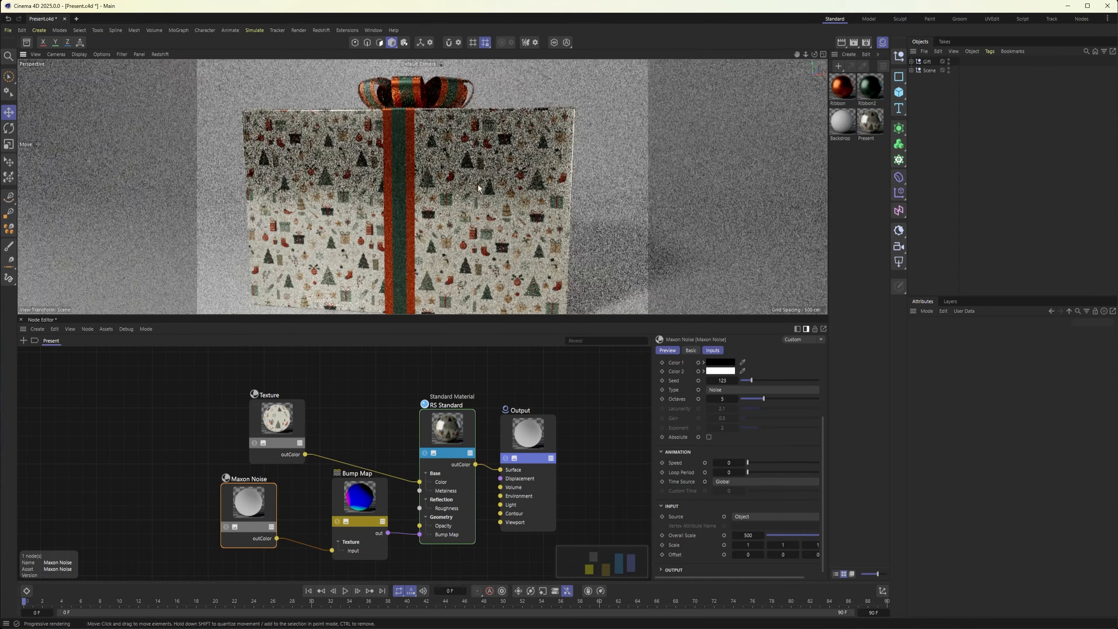
Step: Try a Height Scale of 10 on the Bump Map node and check the surface distortion around the box
click(226, 527)
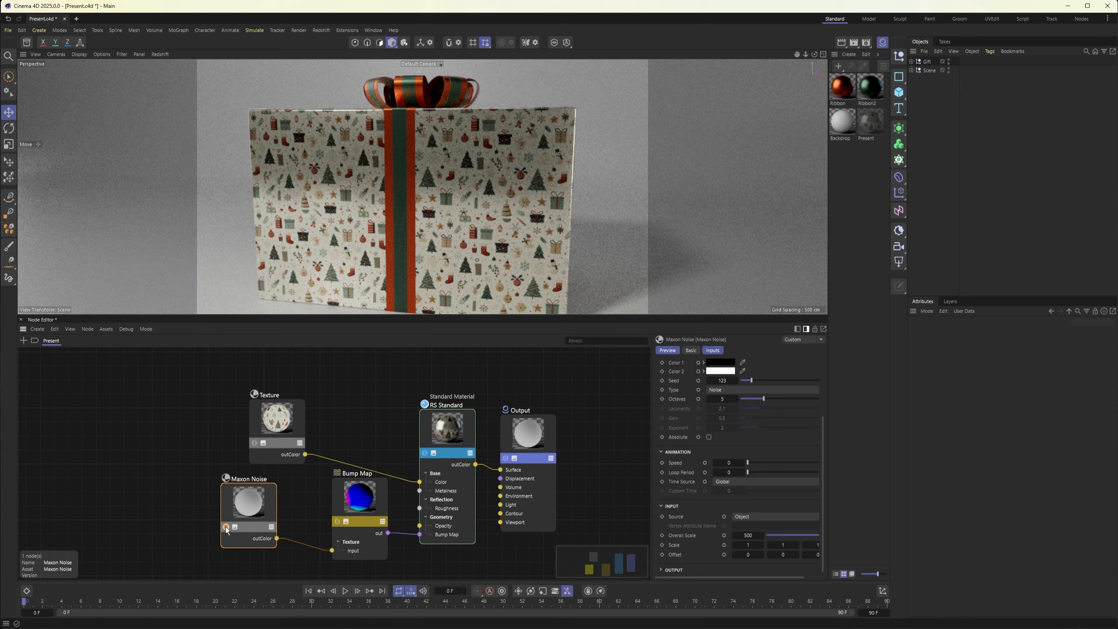
click(369, 504)
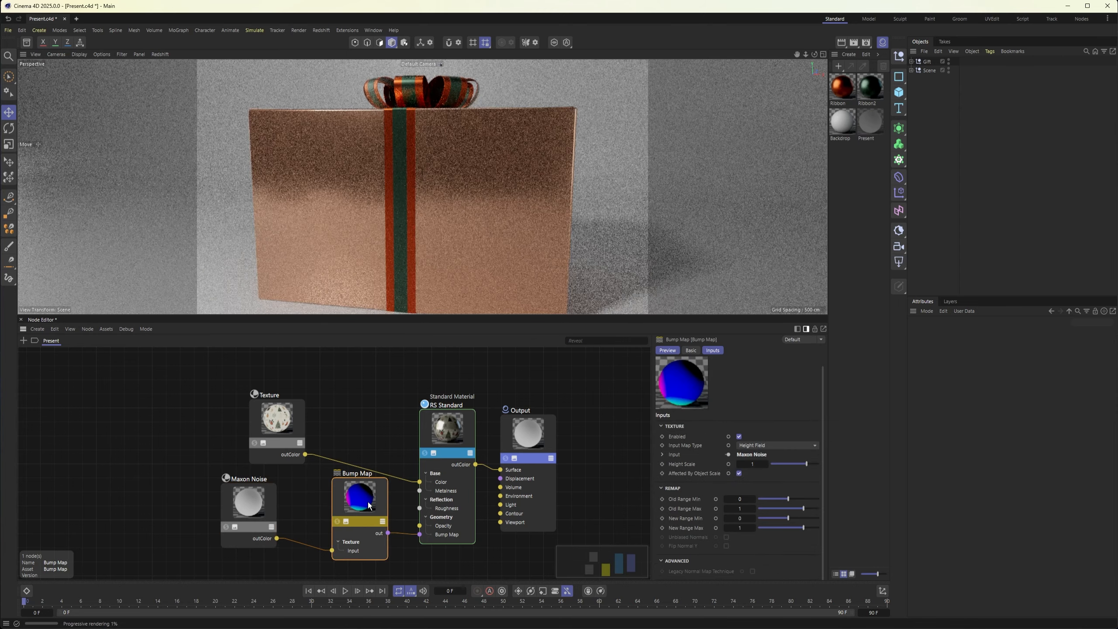
drag(805, 464, 816, 463)
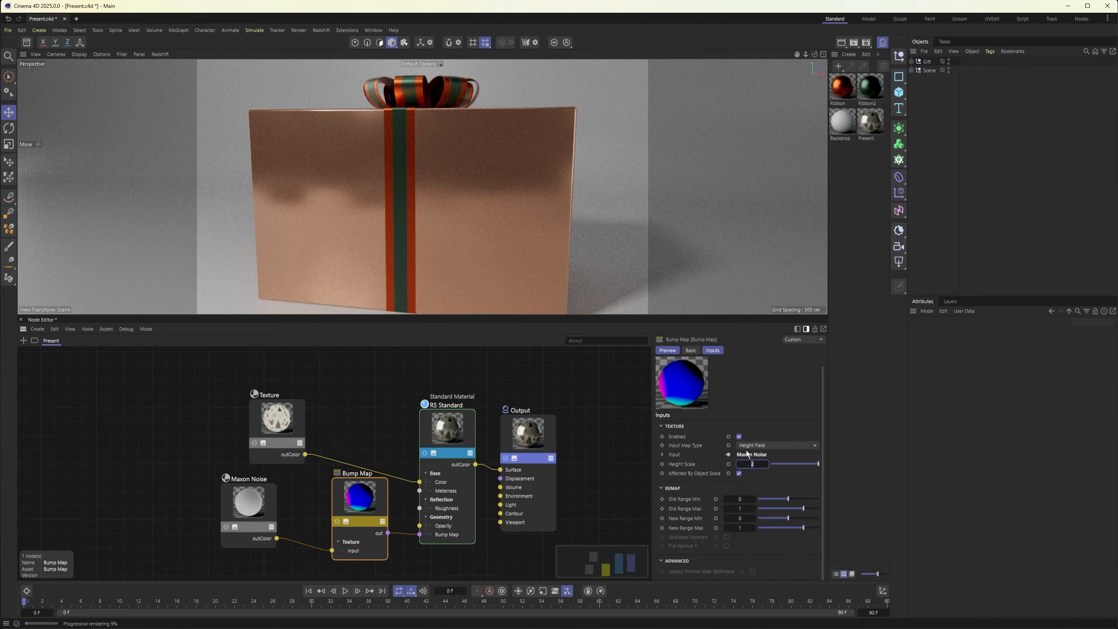
key(Return)
alt+drag(506, 215, 468, 179)
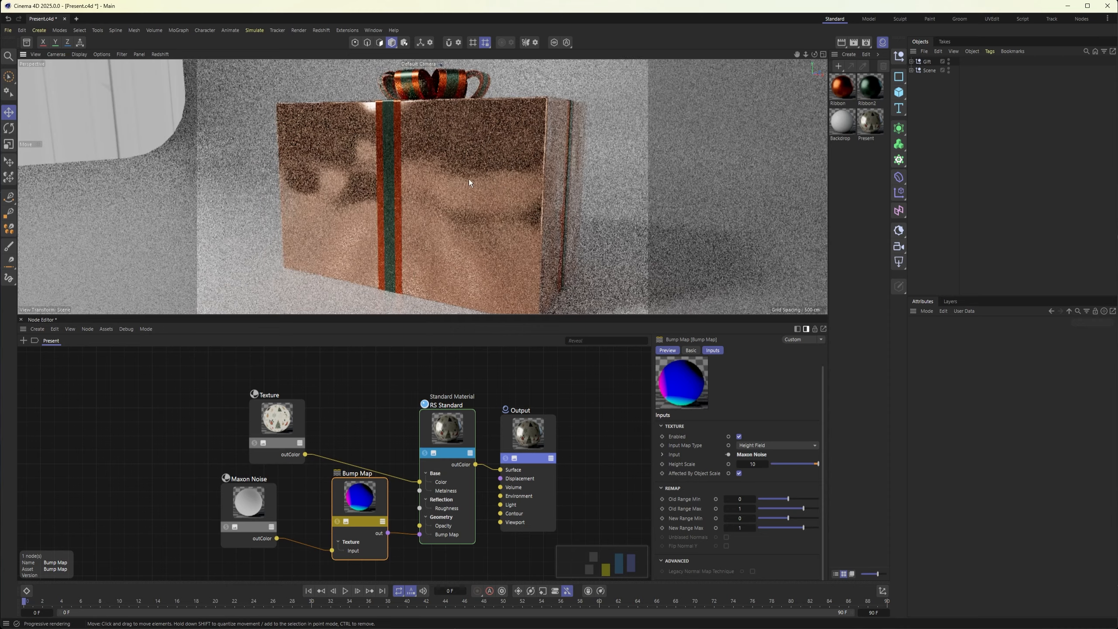
alt+drag(394, 213, 421, 210)
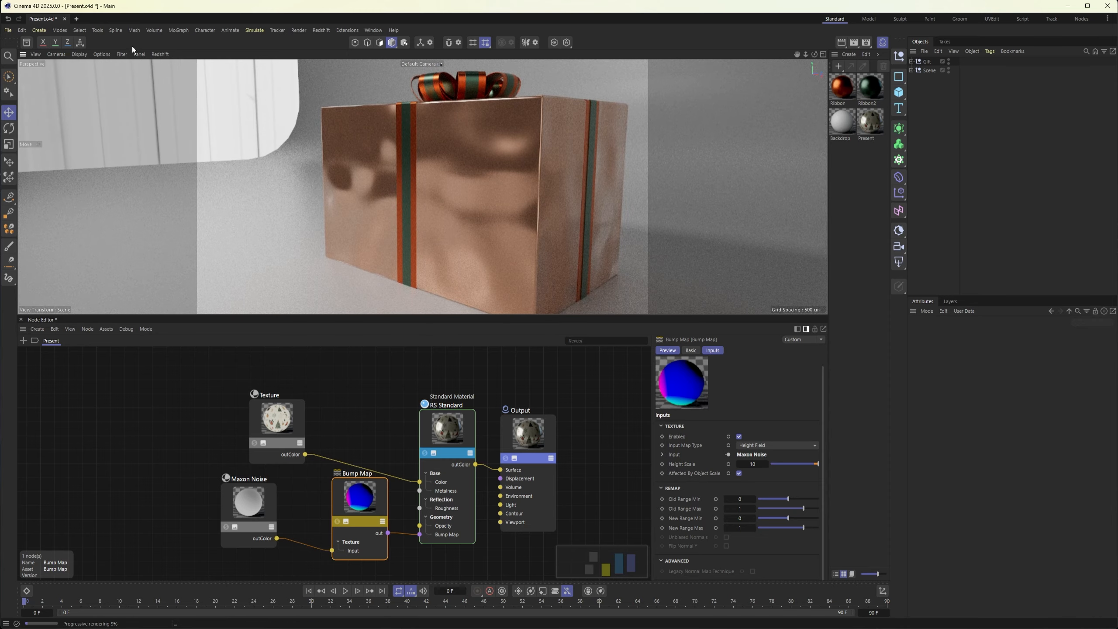
Step: Refresh the Redshift viewport render, set the Bump Map's Height Scale to 5 and check the wrapping from other angles
click(161, 54)
click(187, 84)
alt+drag(443, 222, 456, 202)
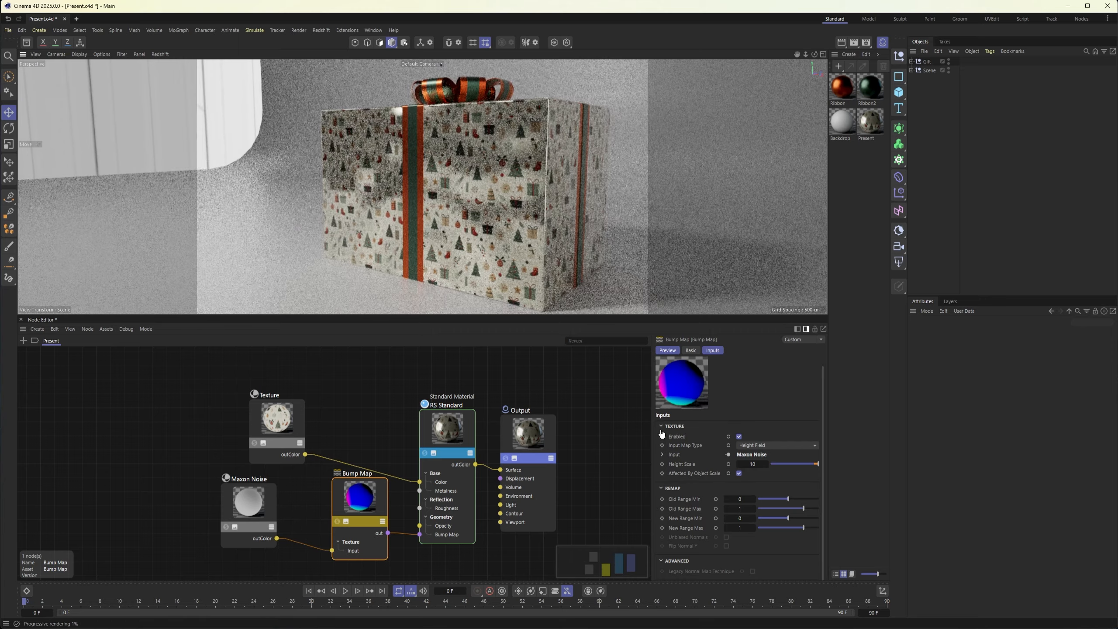
key(Return)
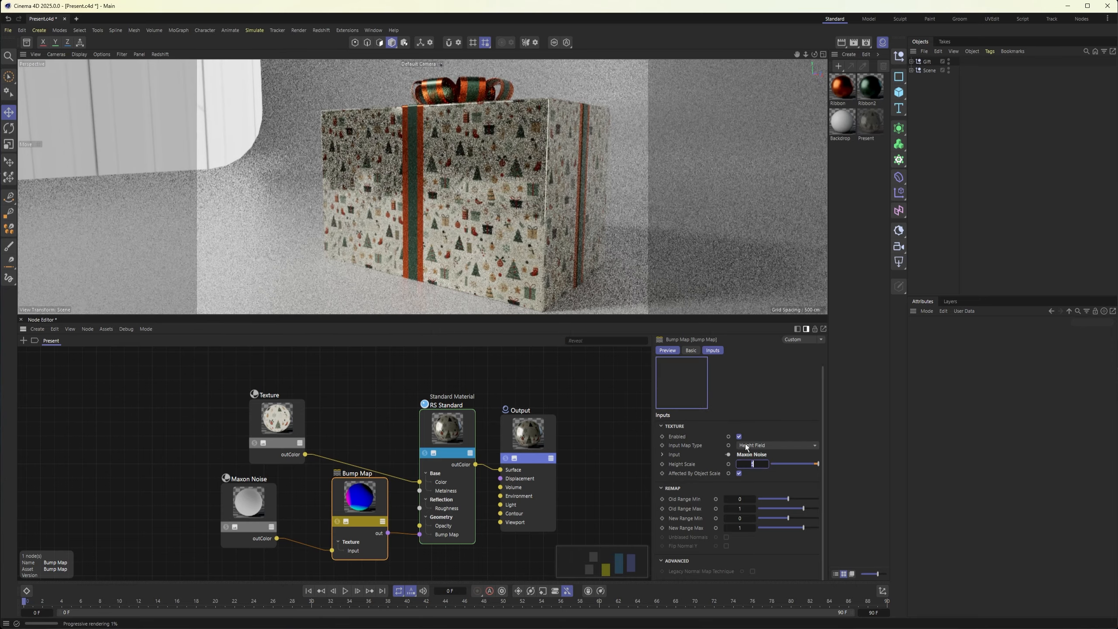
mouse_move(471, 227)
alt+mouse_down()
mouse_move(451, 199)
mouse_move(469, 205)
alt+mouse_up()
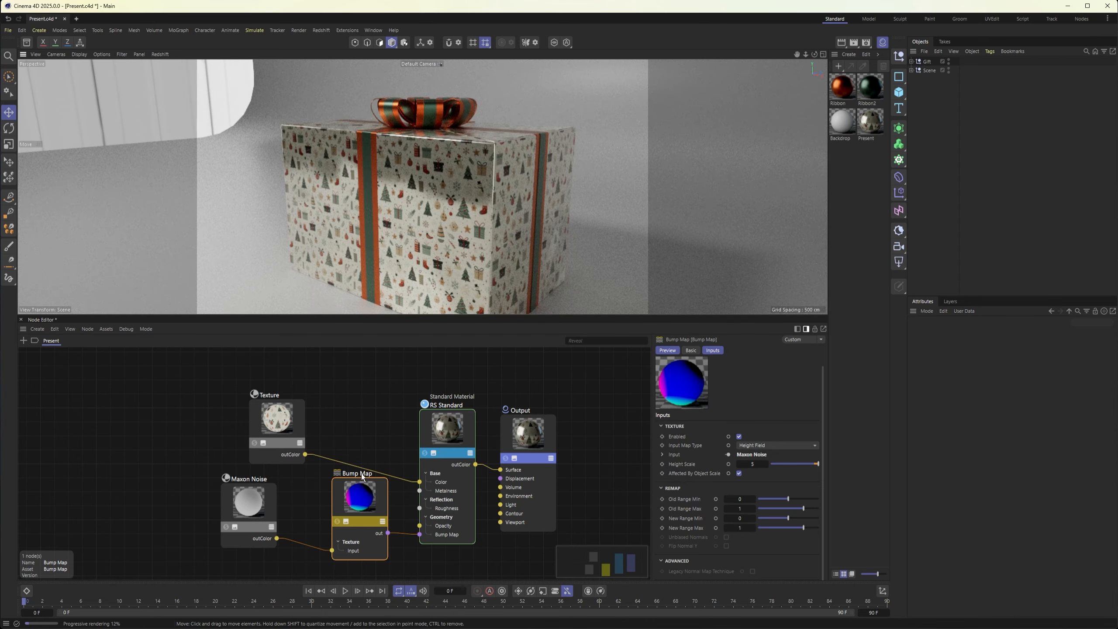
alt+drag(464, 203, 500, 213)
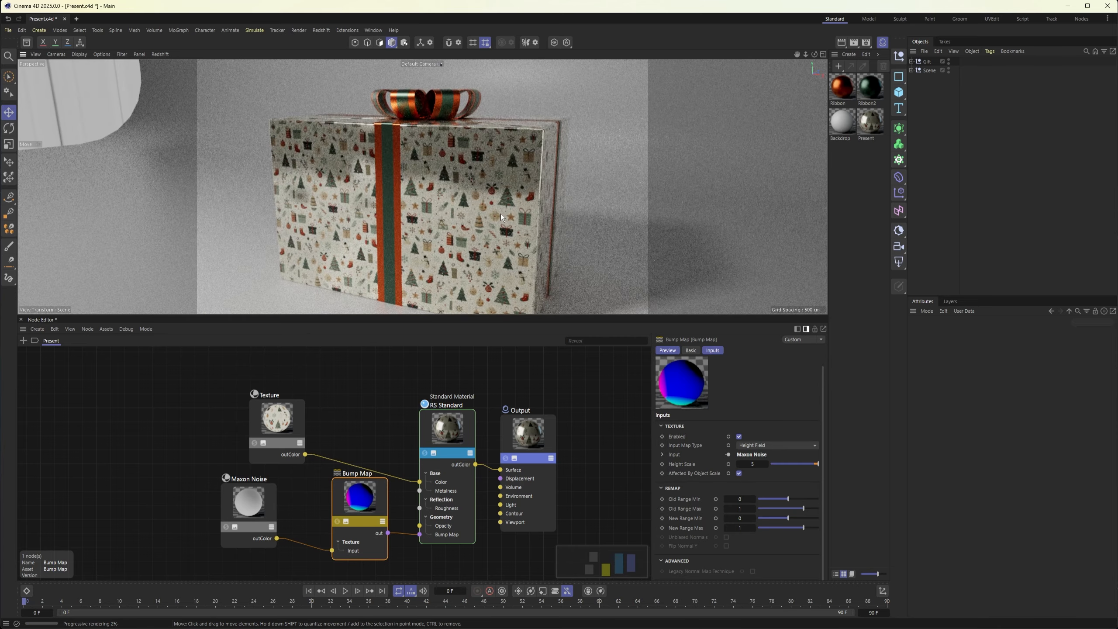